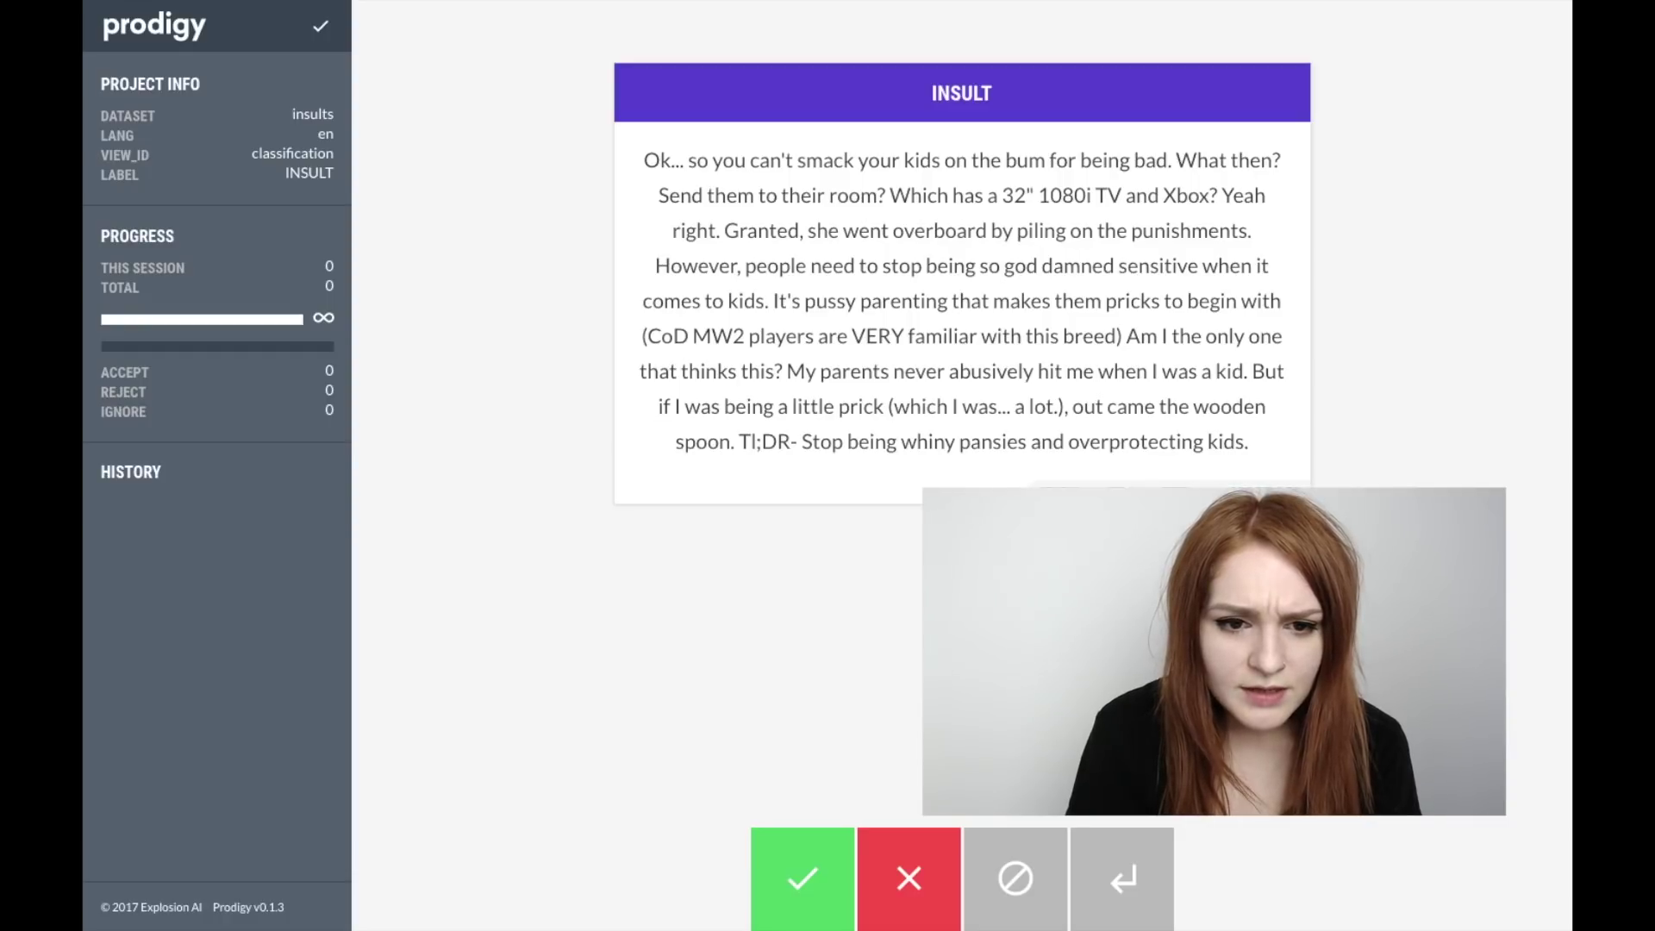
- Judge seven INSULT cards: accept two, including WAHAHAH, reject four, skip the long one
{"action": "key", "text": "a"}
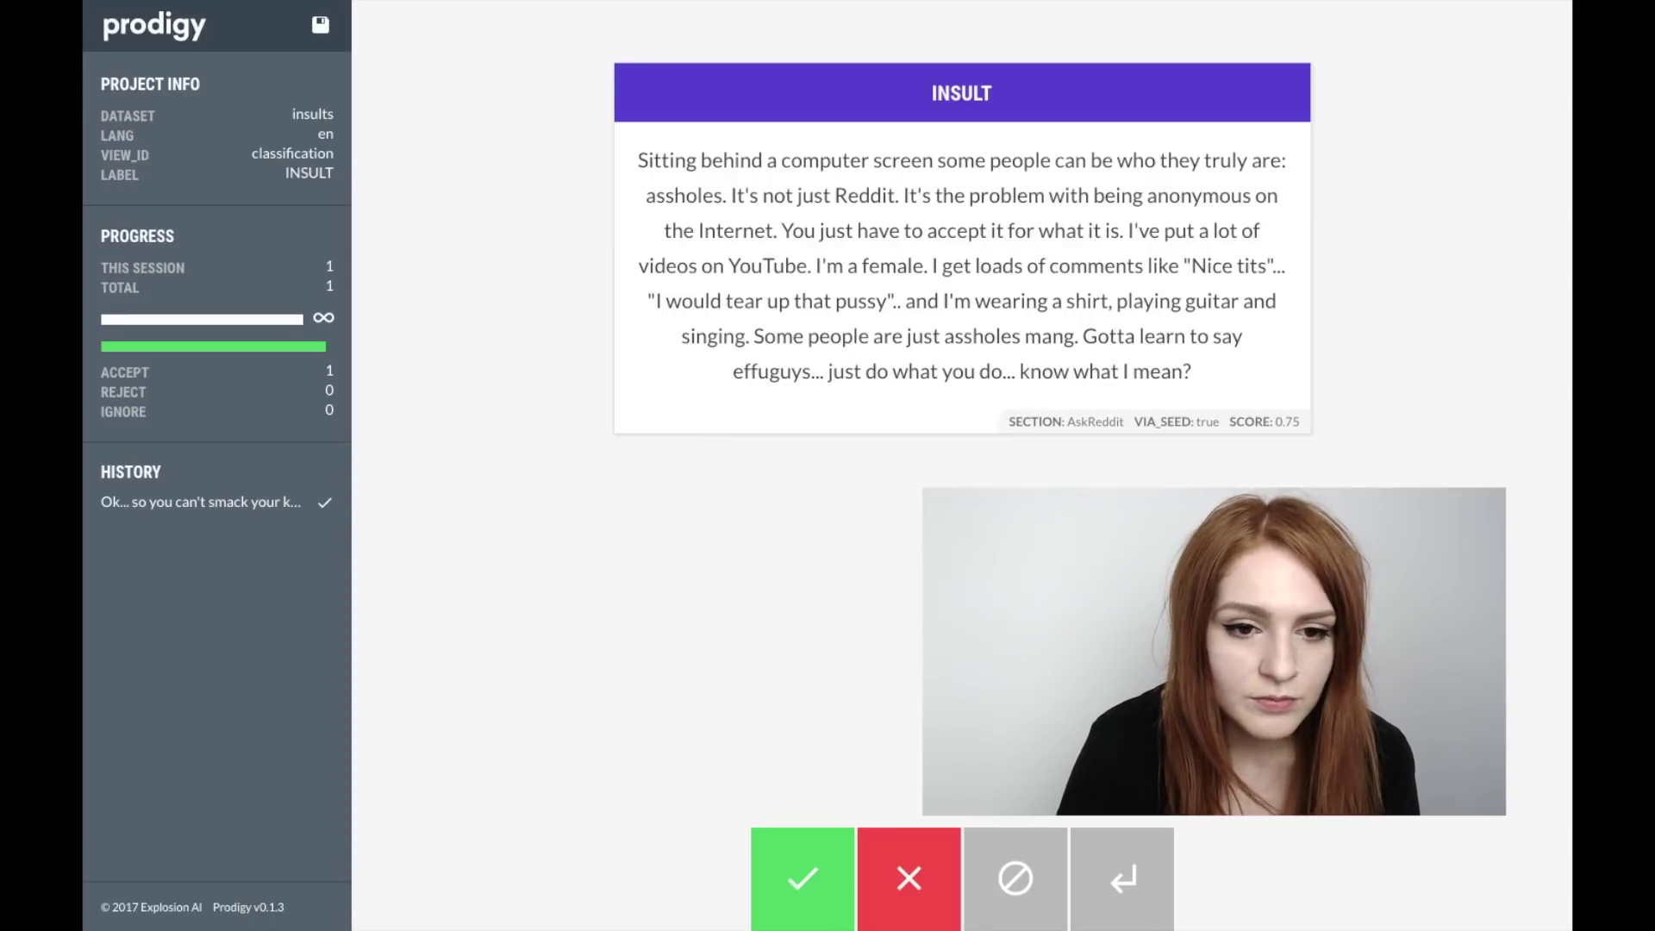
{"action": "key", "text": "x"}
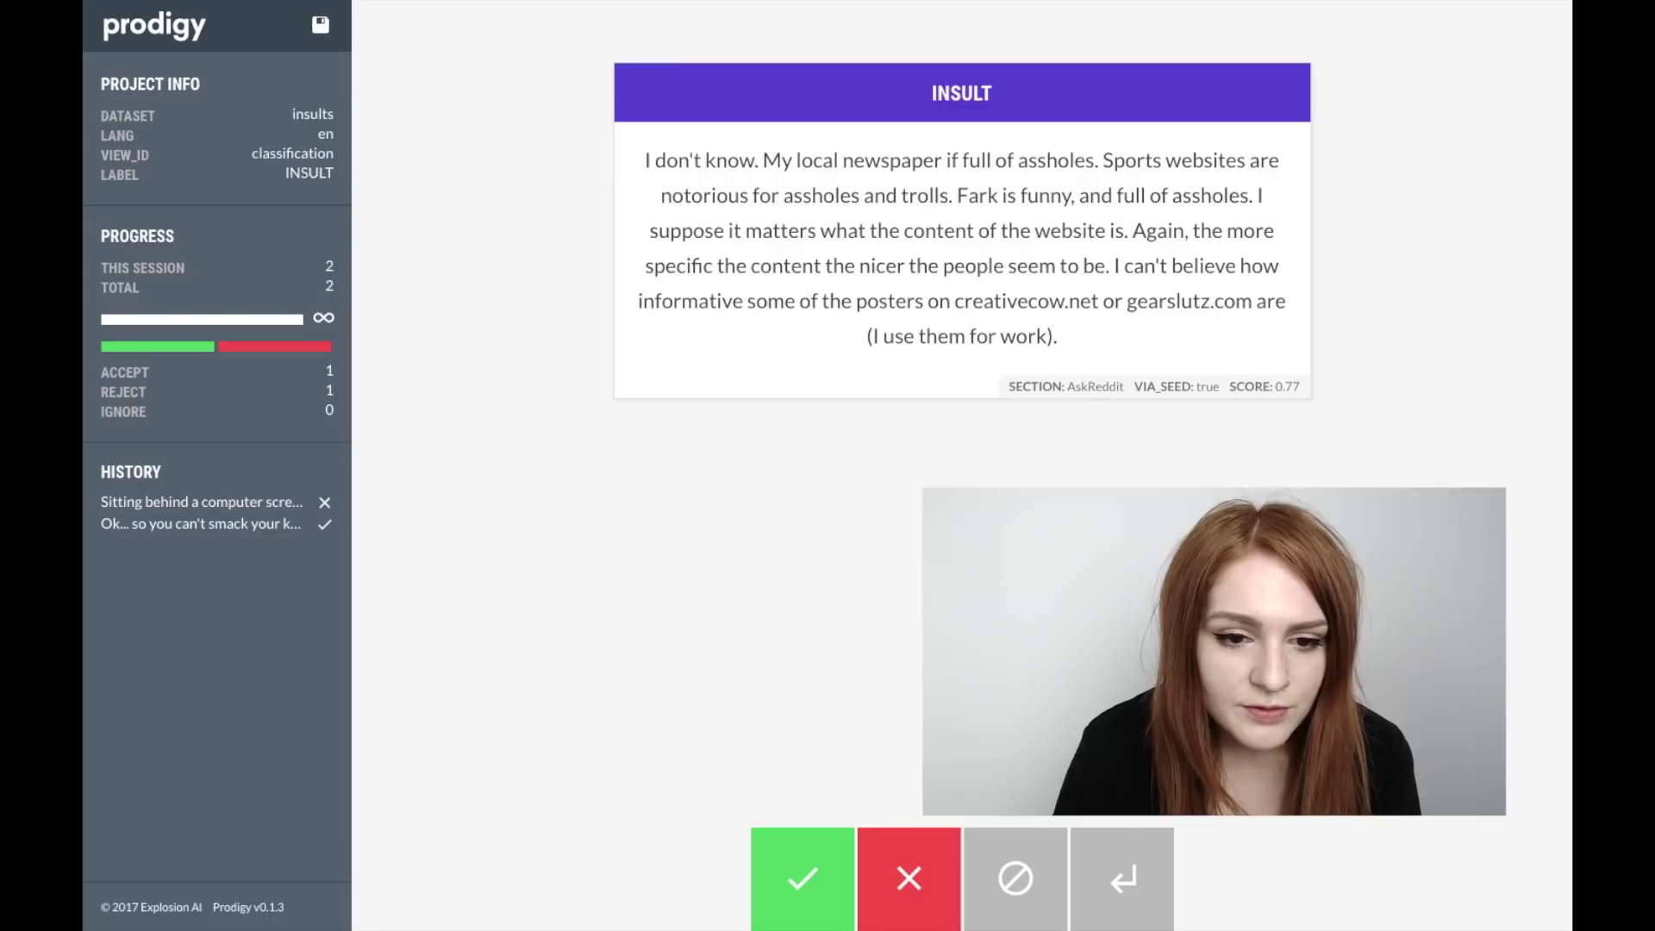
{"action": "key", "text": "x"}
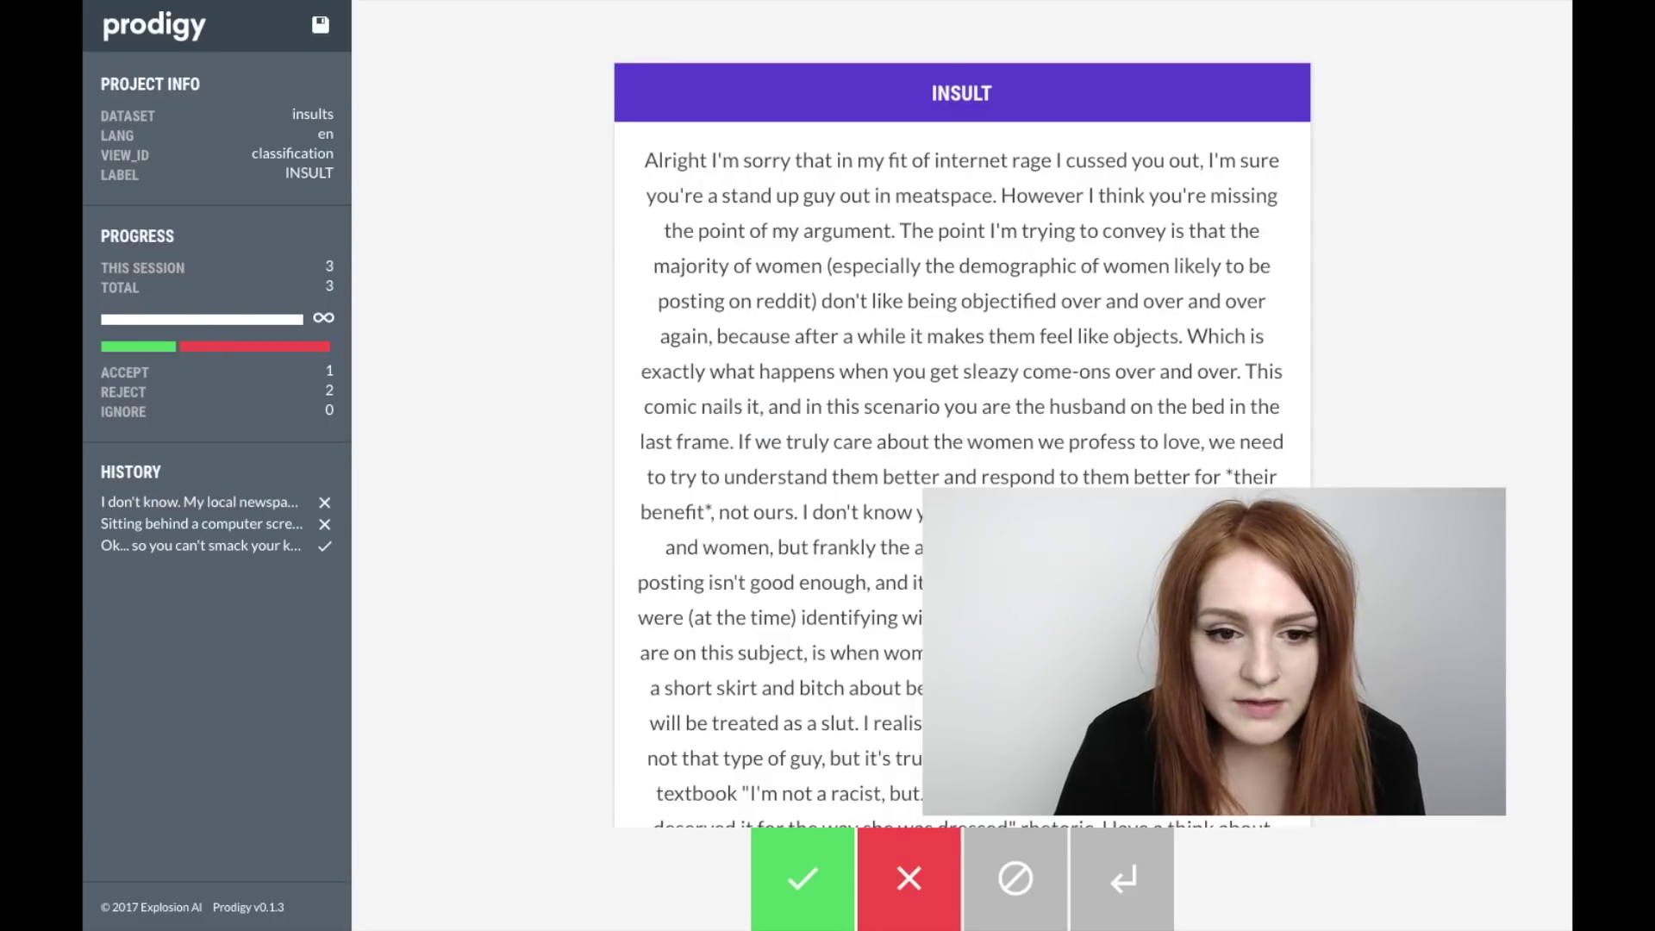
{"action": "key", "text": "space"}
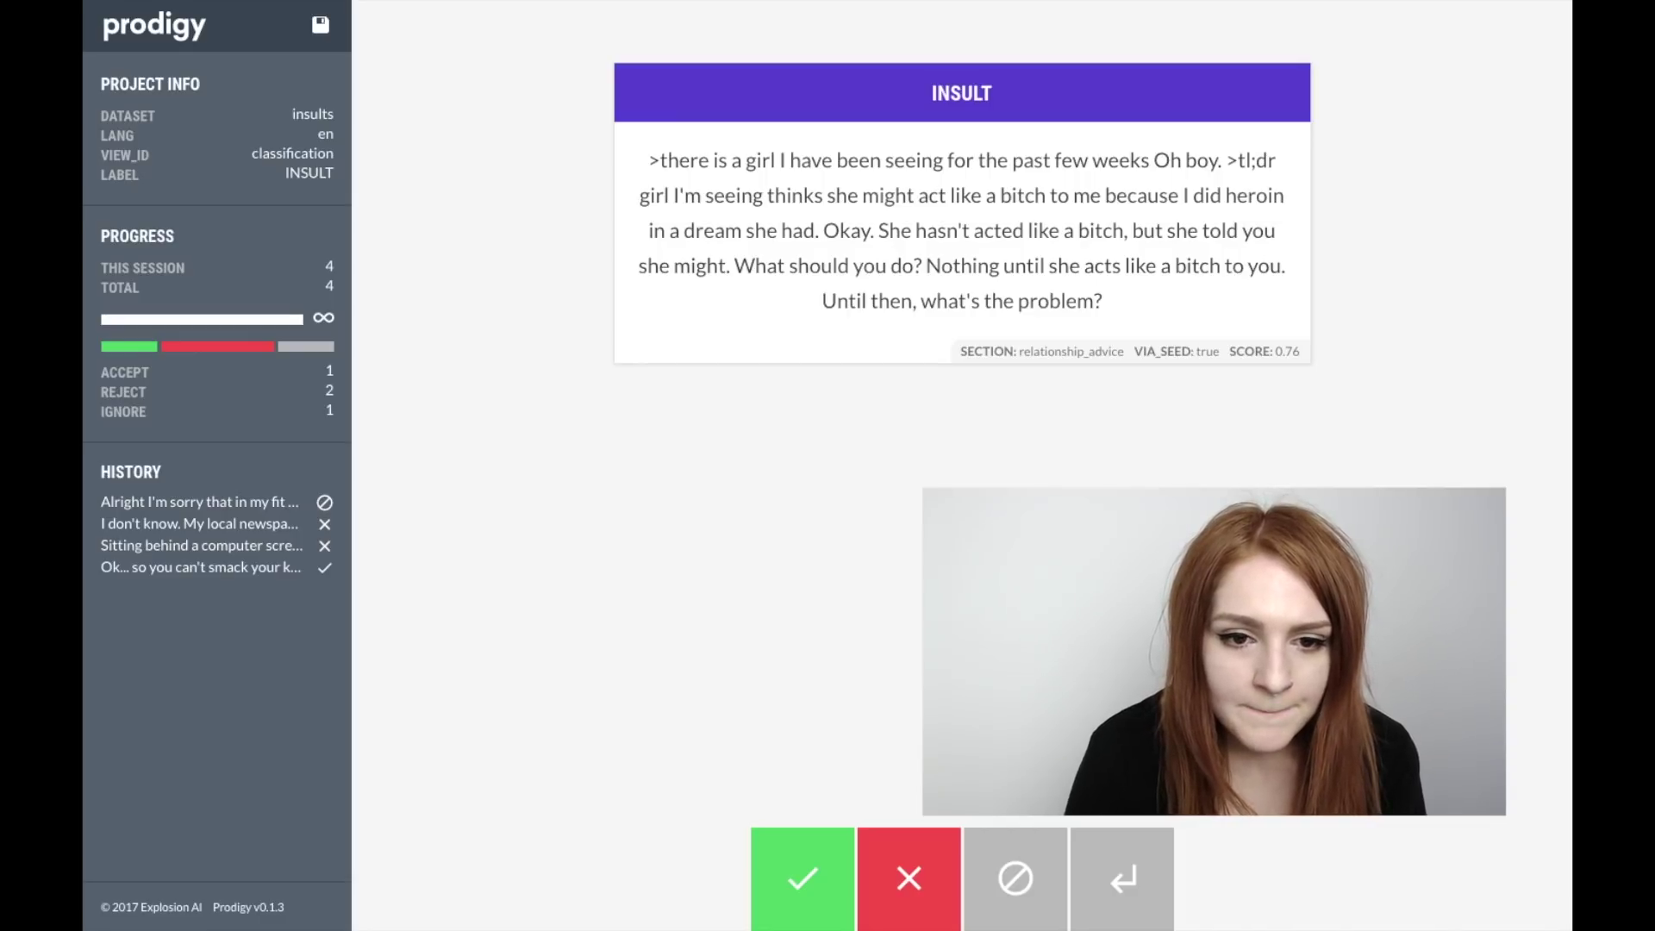
{"action": "key", "text": "x"}
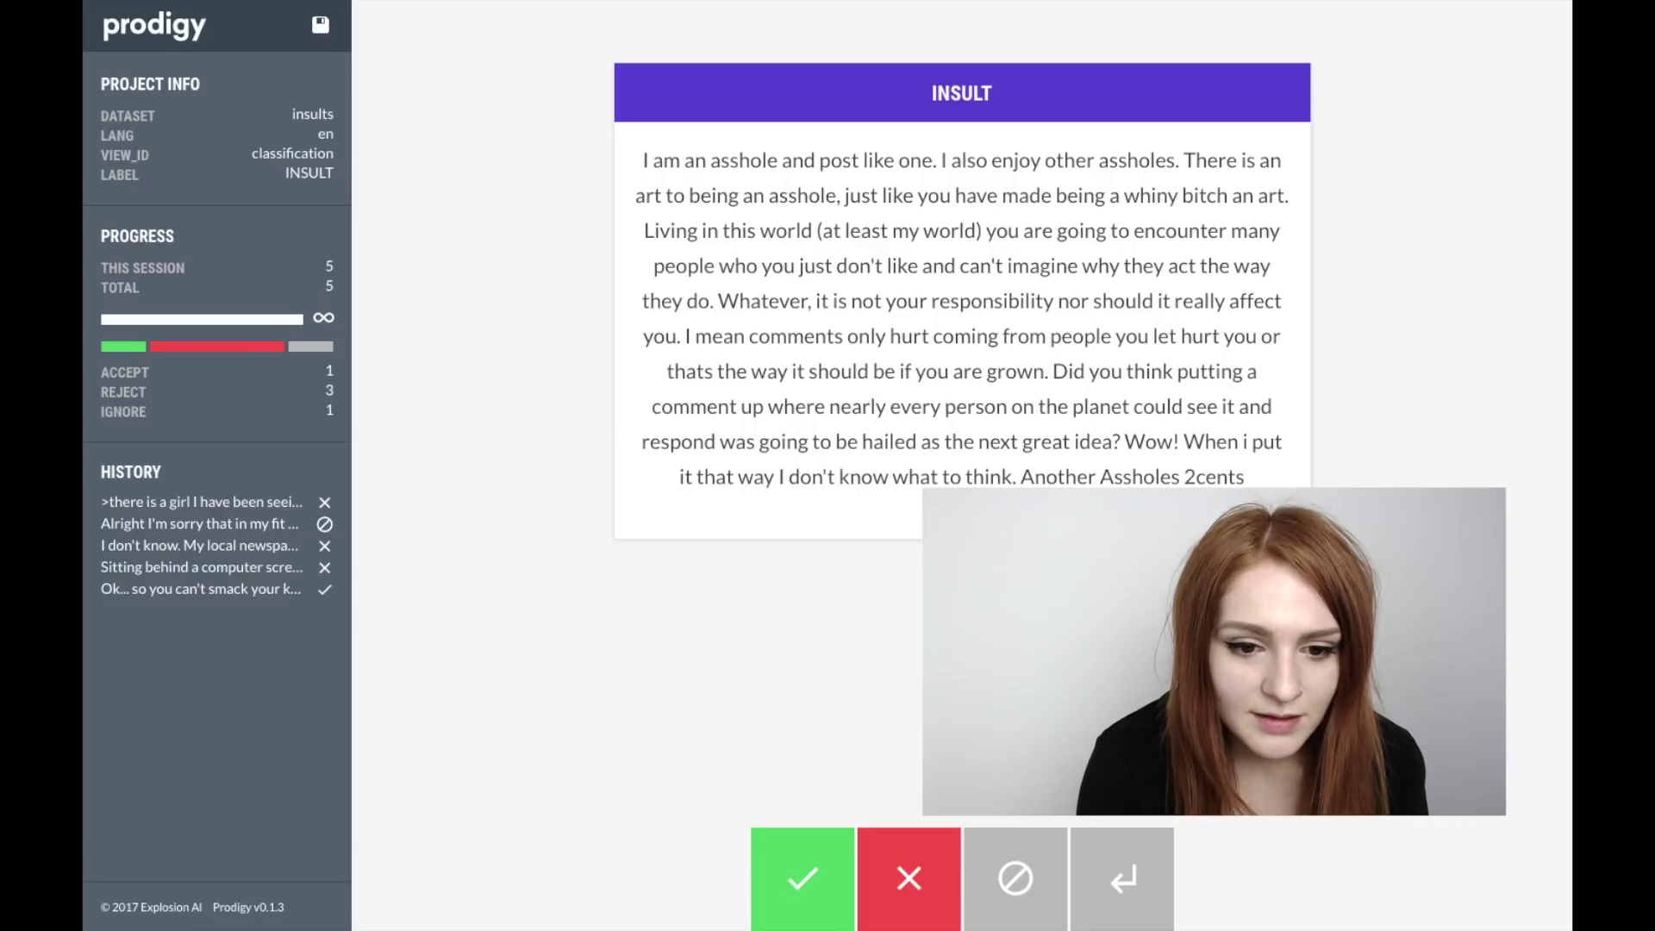
{"action": "key", "text": "x"}
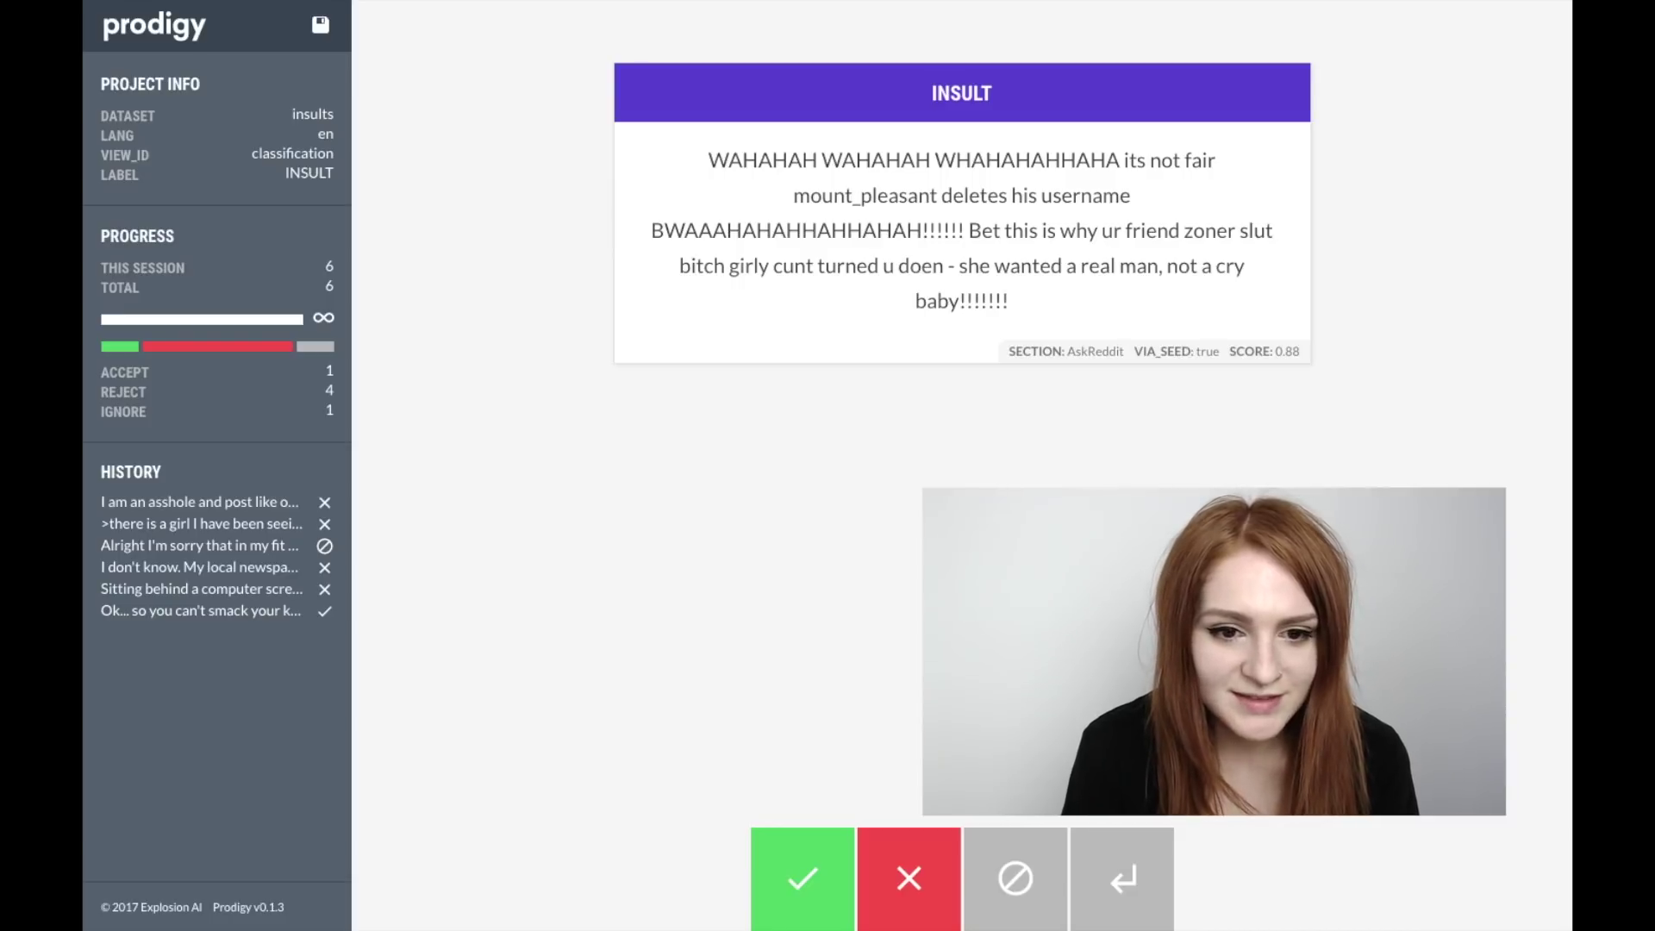
{"action": "key", "text": "a"}
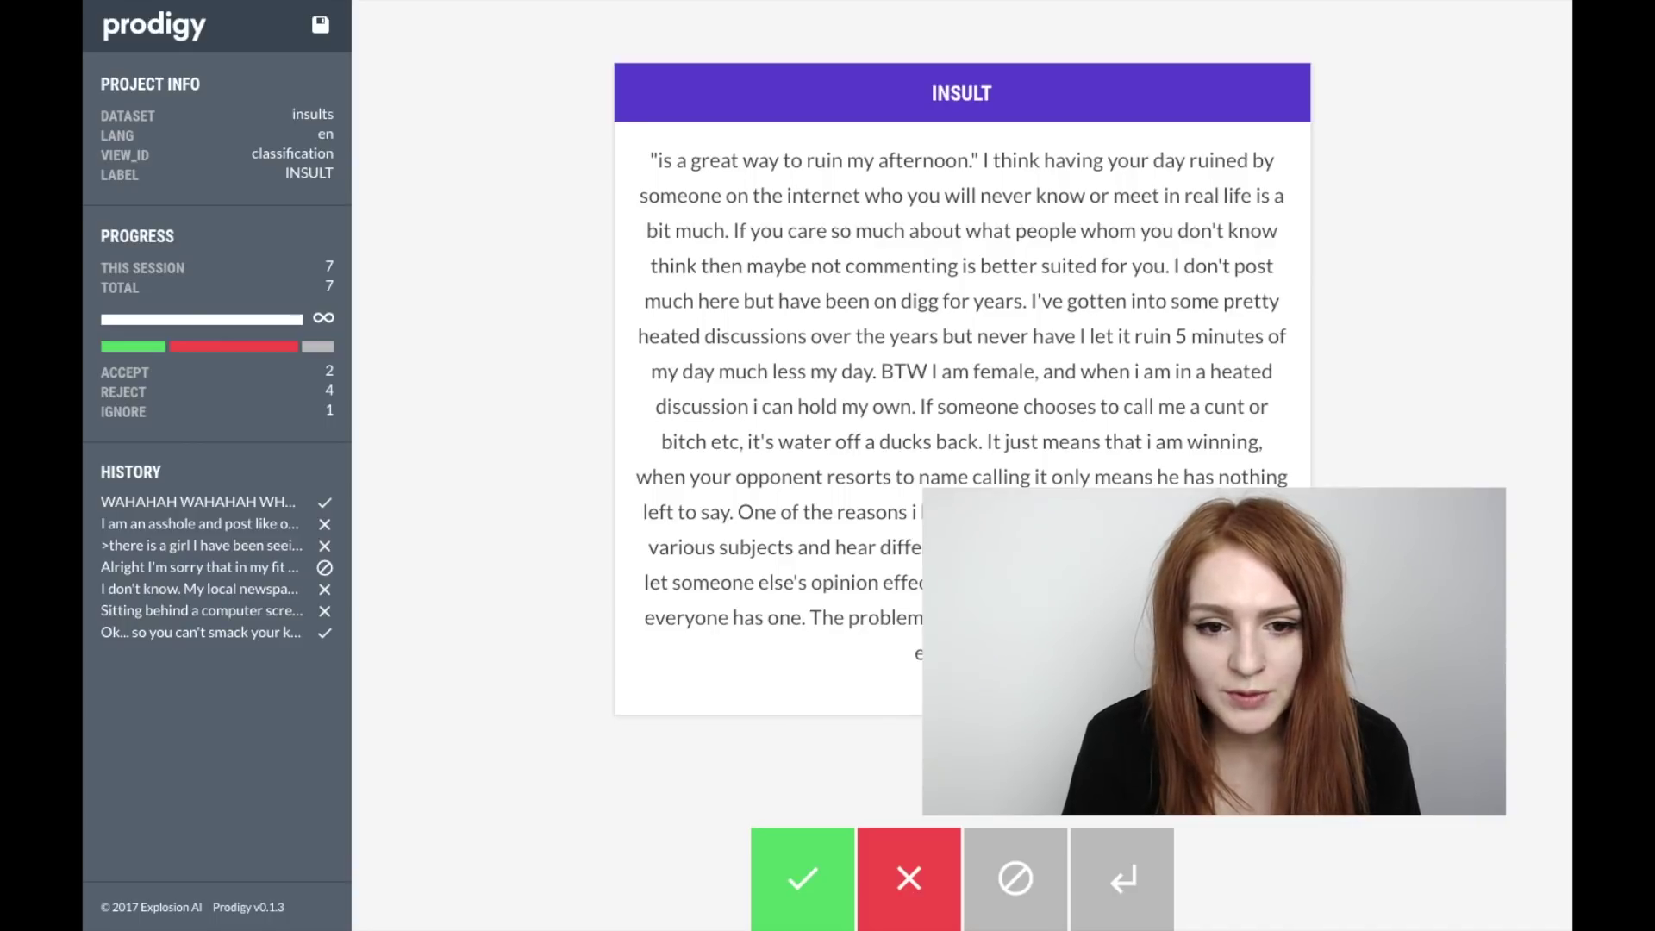
- Judge six more INSULT cards: accept one, reject three and skip two
{"action": "key", "text": "space"}
{"action": "key", "text": "space"}
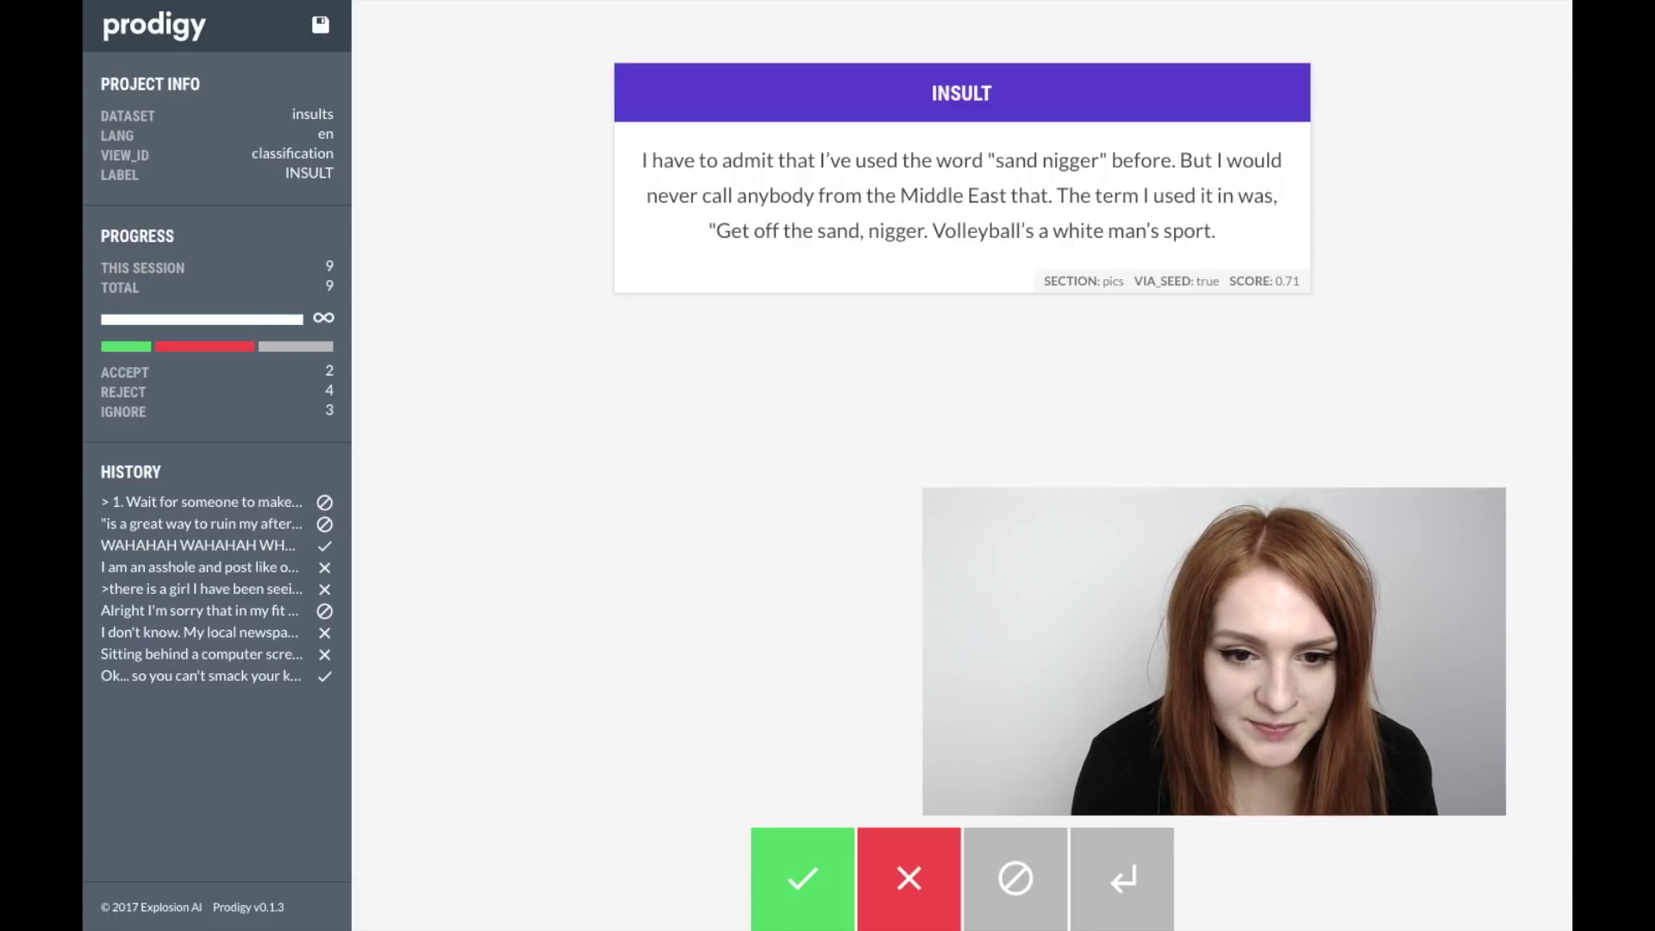
{"action": "key", "text": "x"}
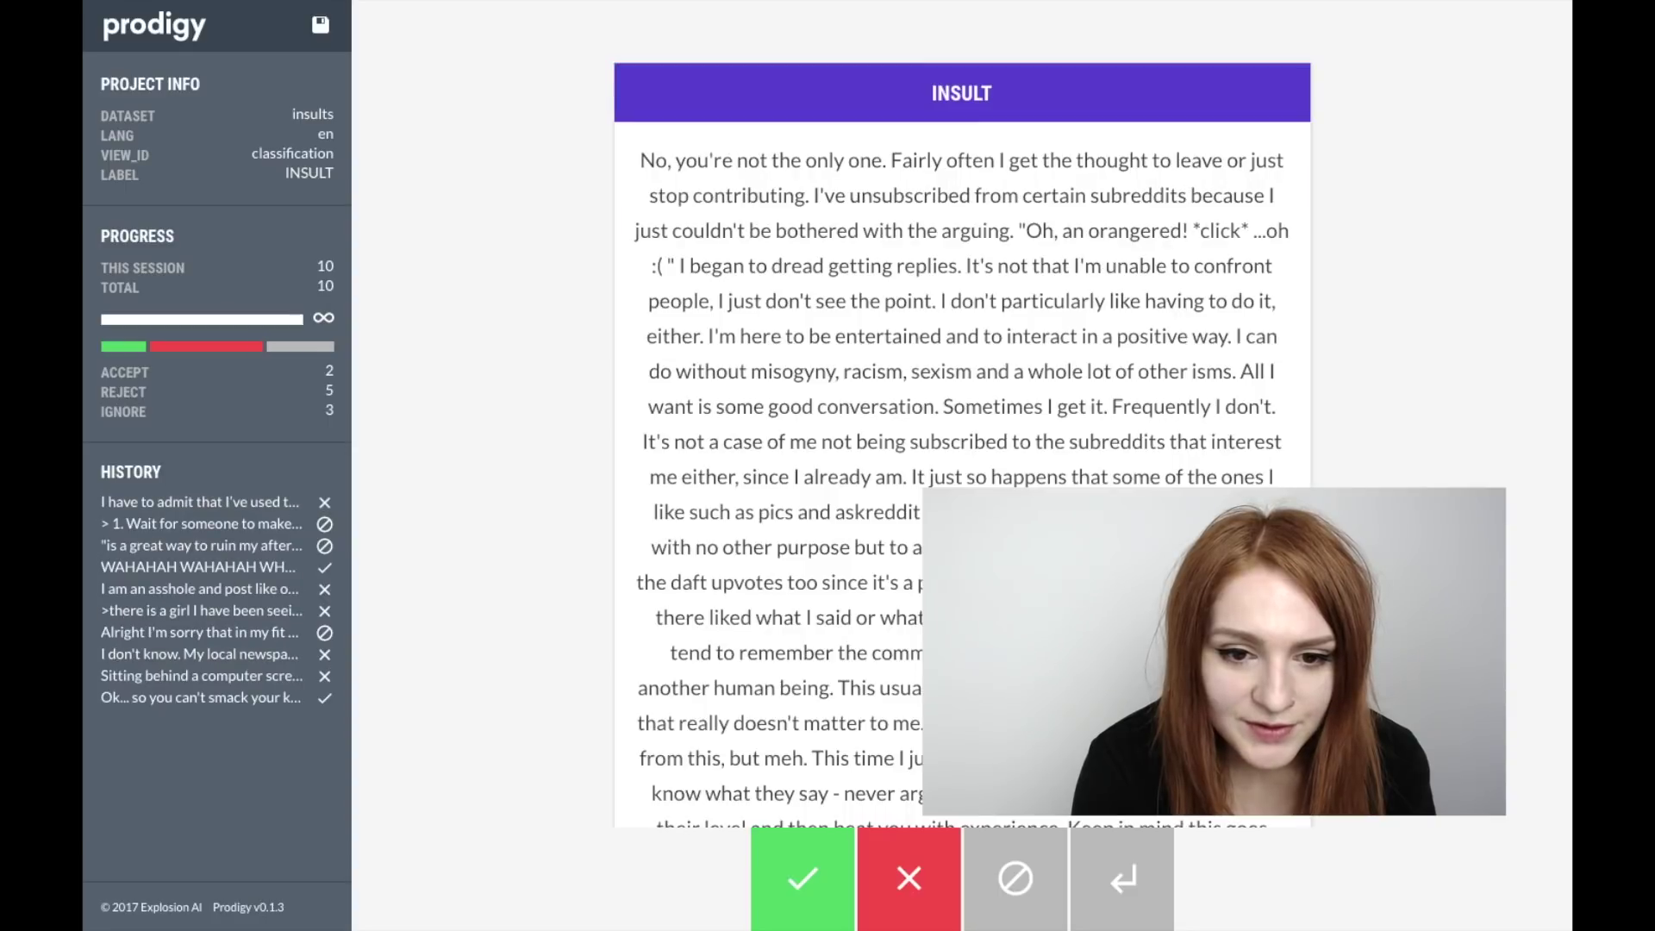
{"action": "key", "text": "space"}
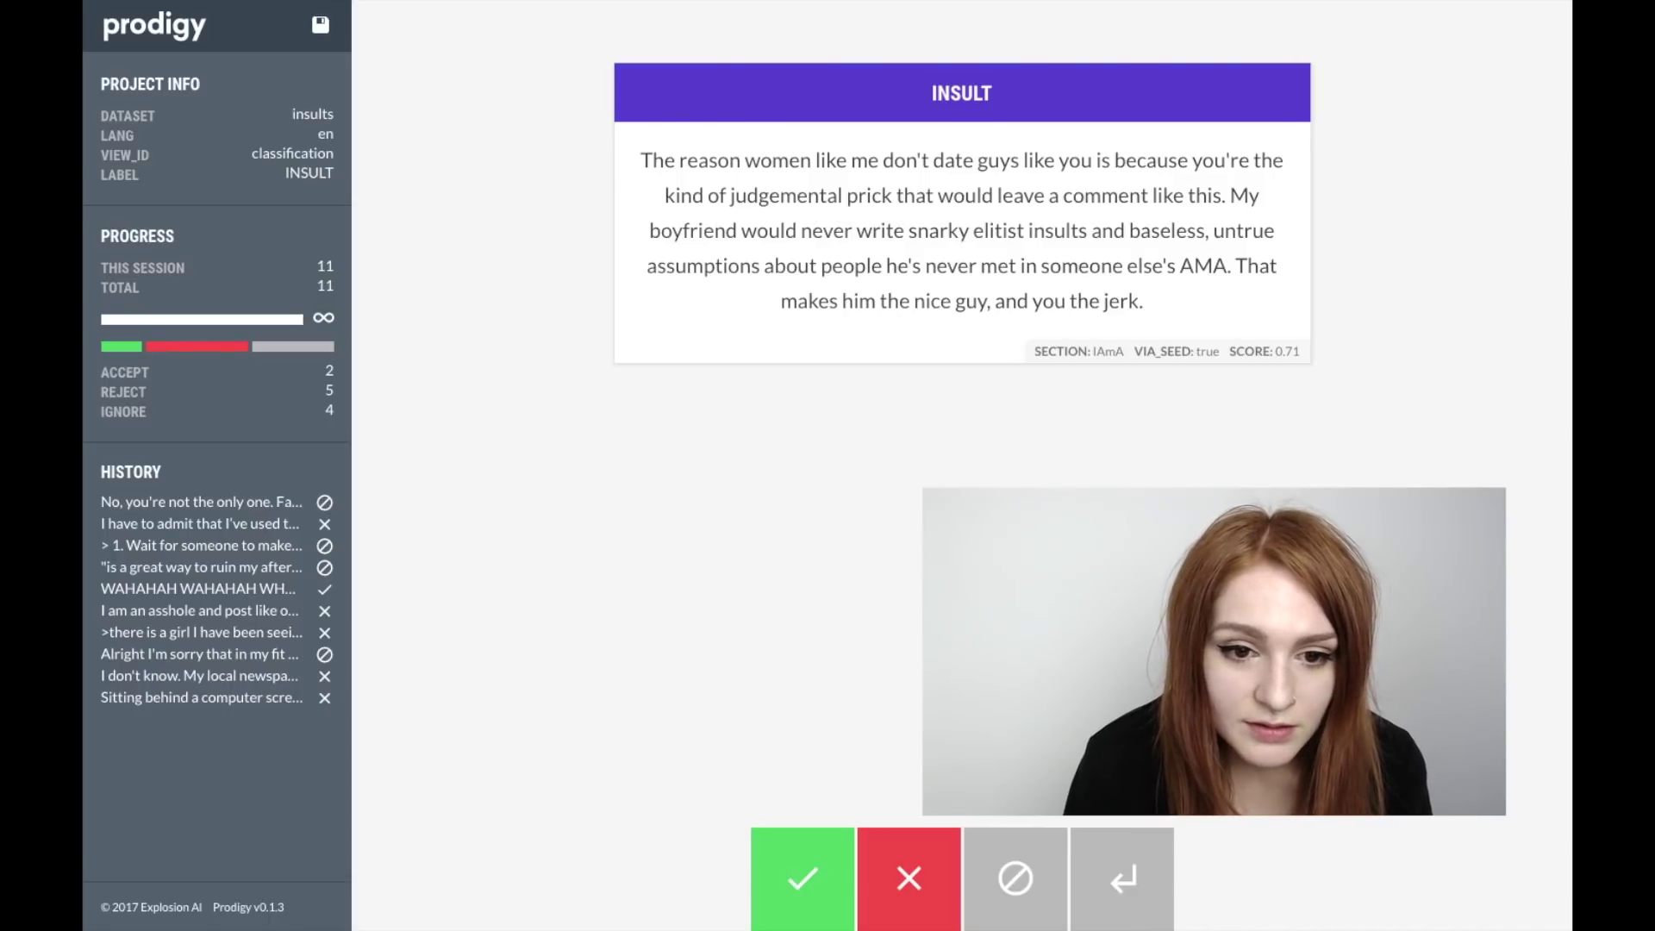
{"action": "key", "text": "a"}
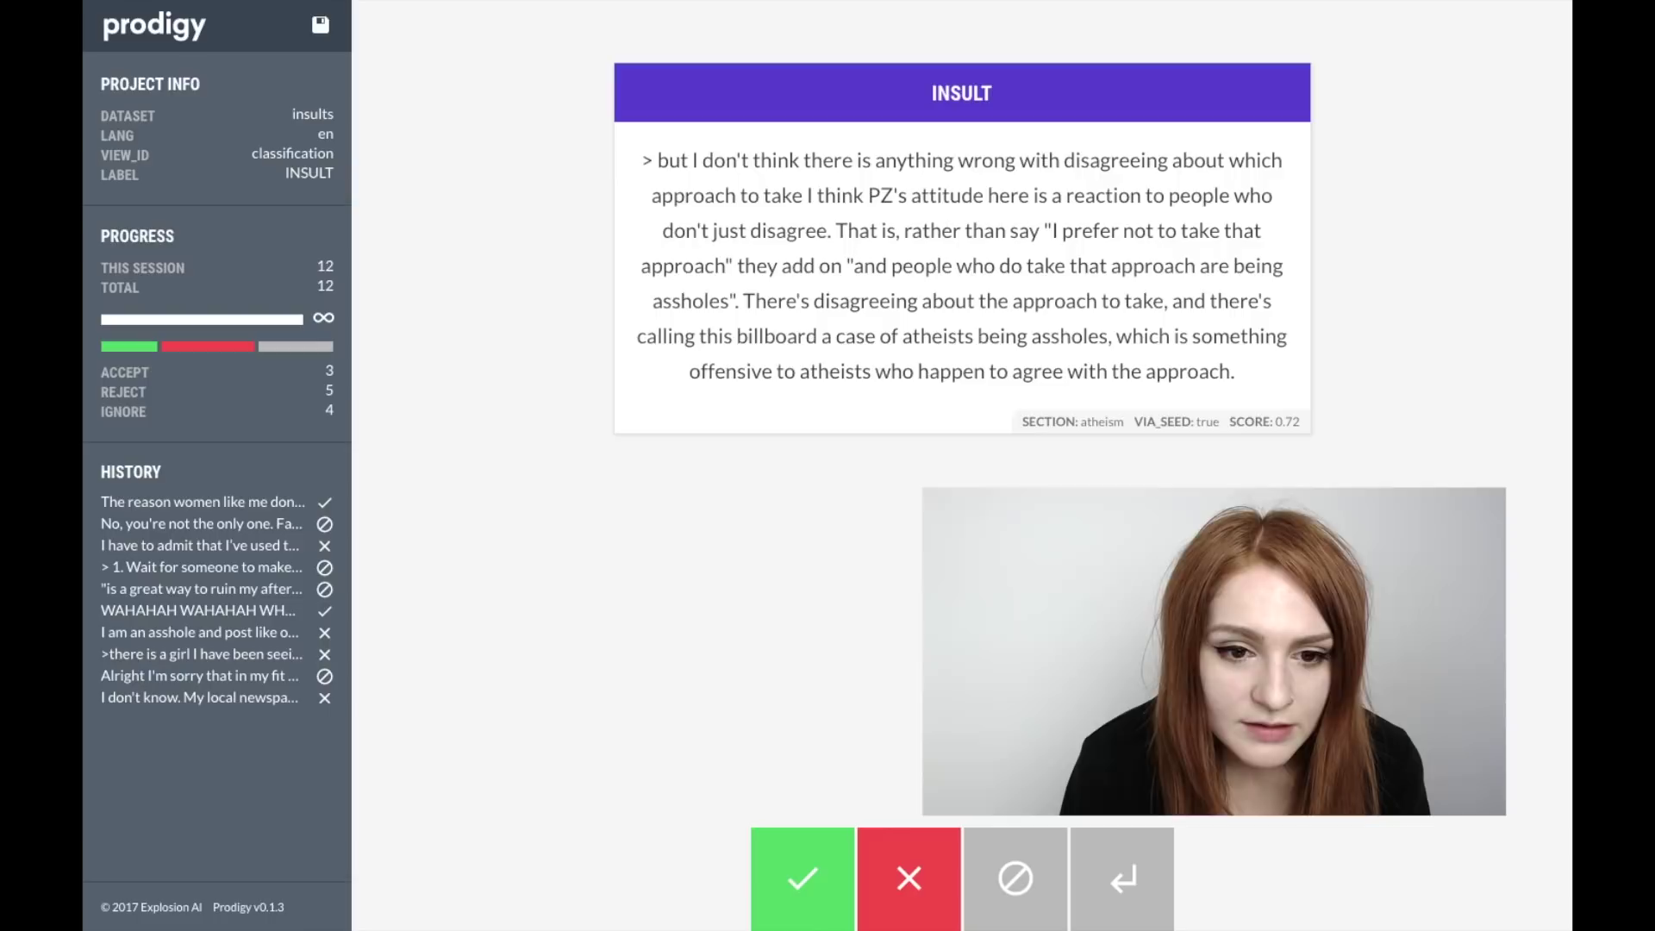
{"action": "key", "text": "x"}
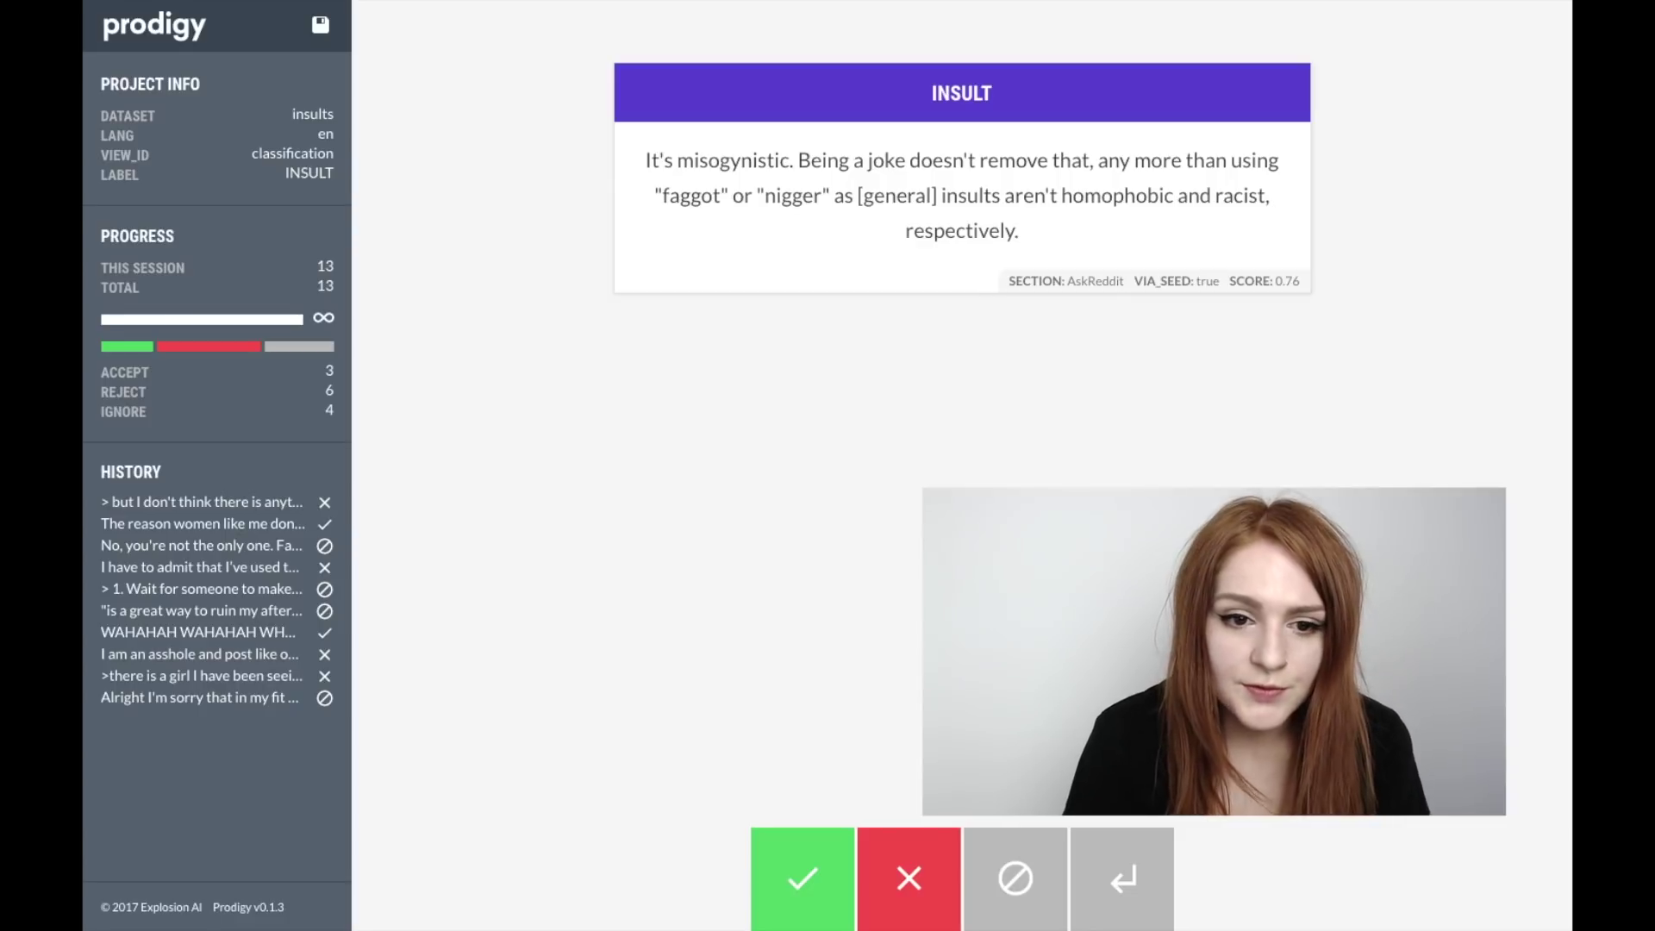
{"action": "key", "text": "x"}
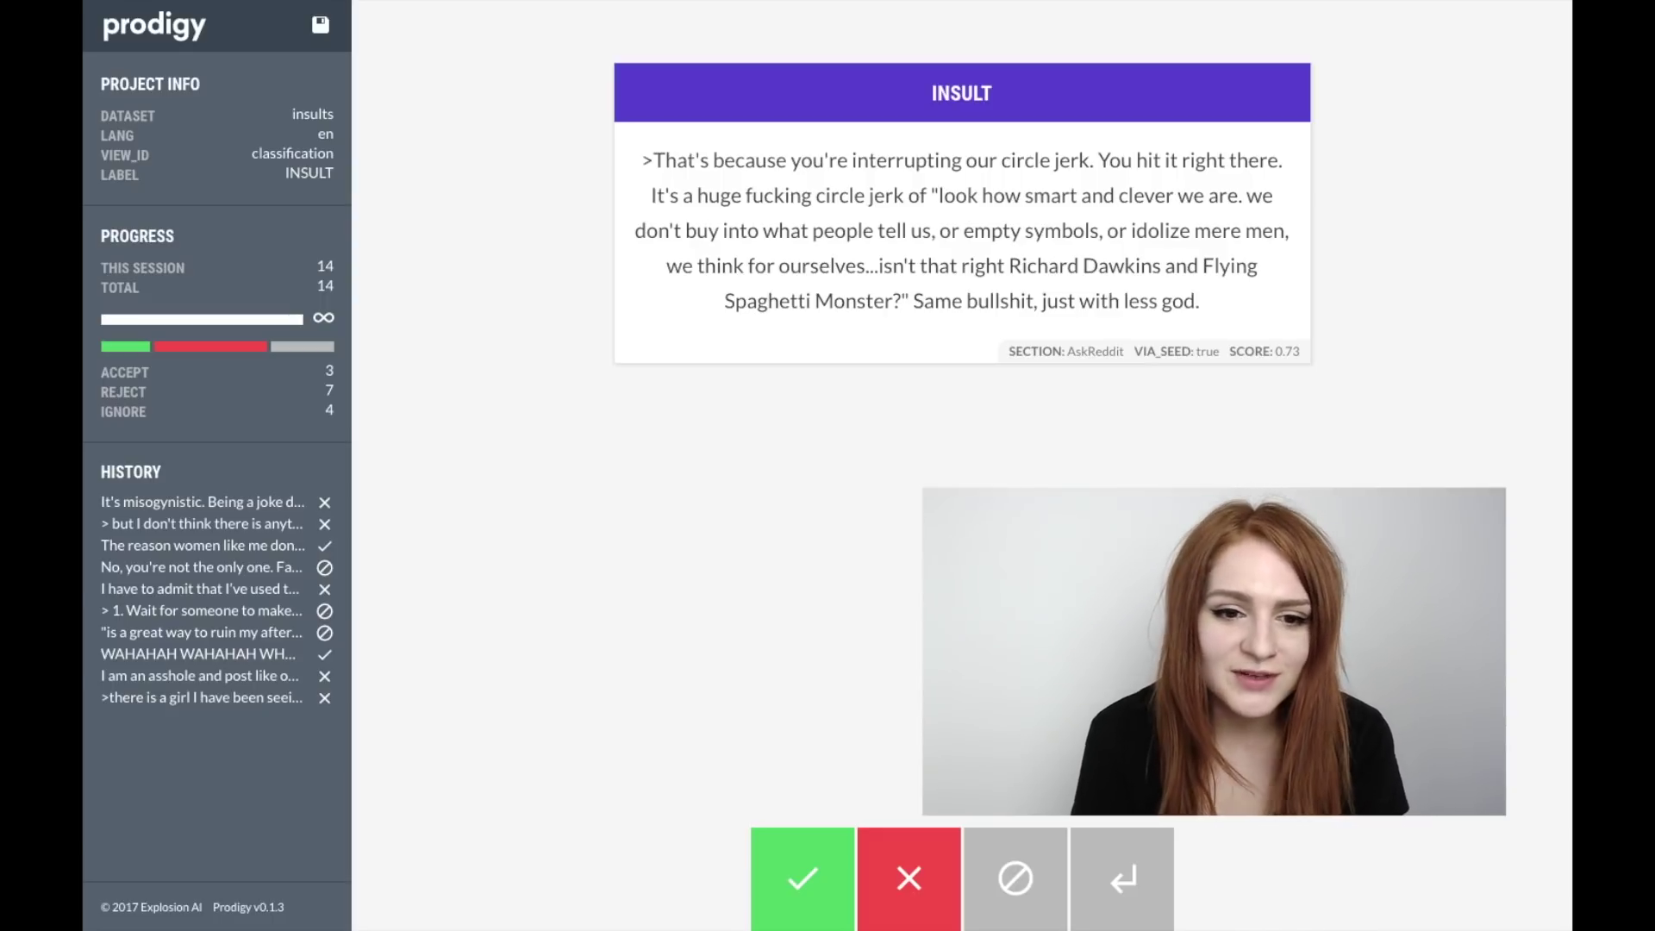
- Accept the abusive and Snipers comments as INSULT, reject two, and skip three
{"action": "key", "text": "x"}
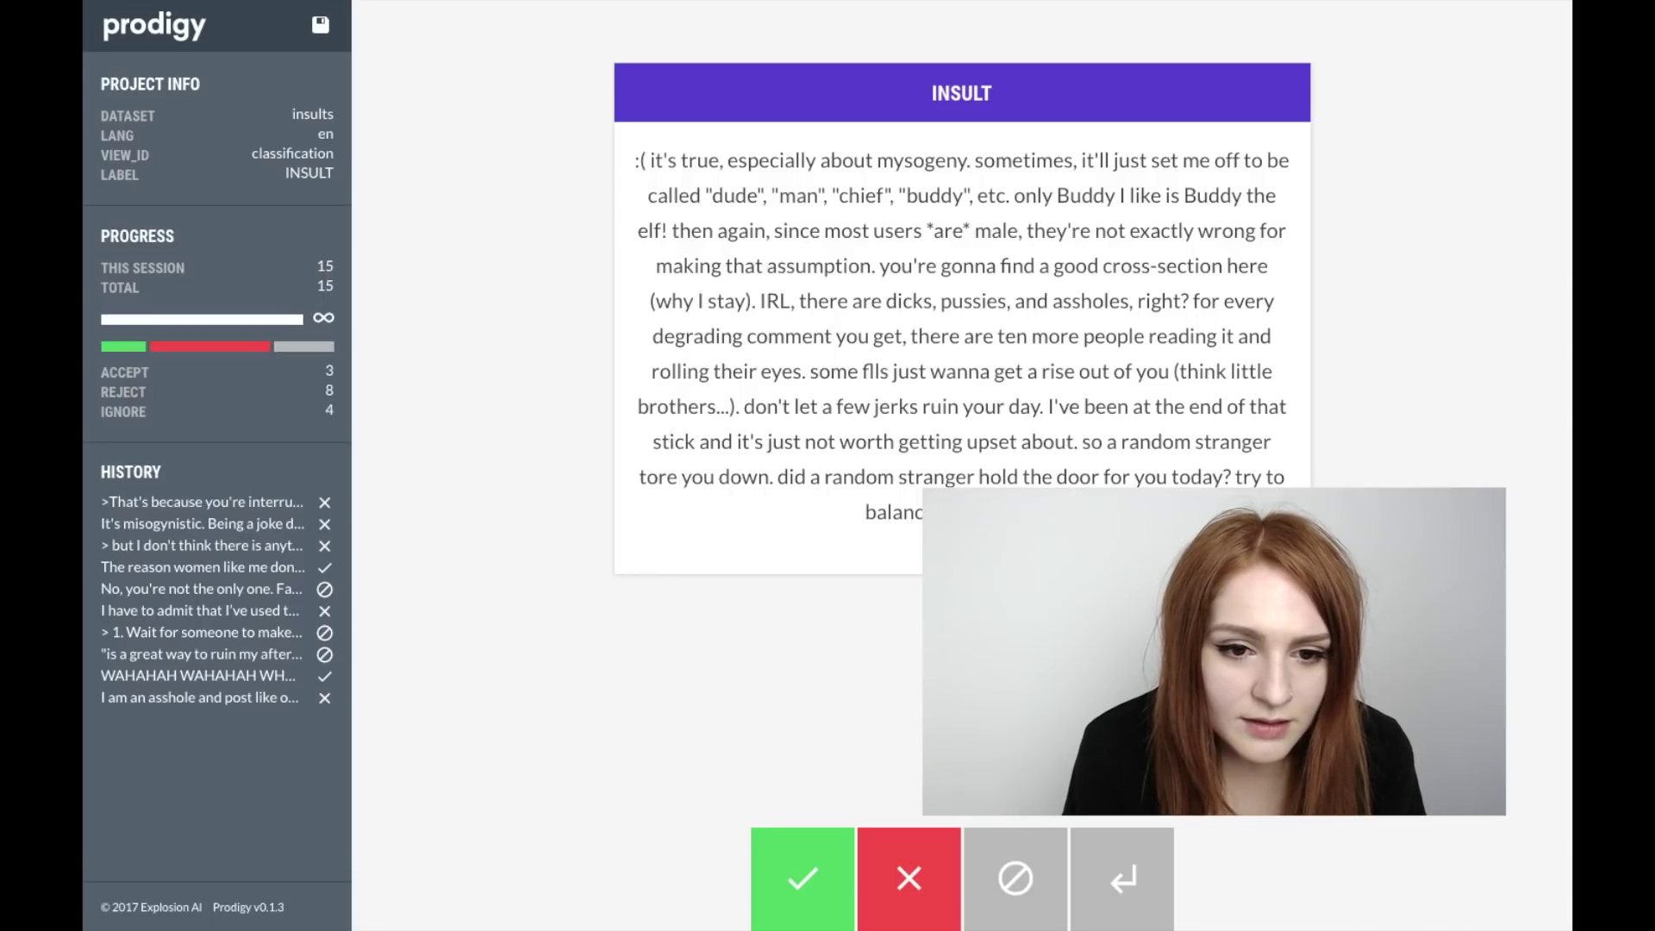
{"action": "key", "text": "x"}
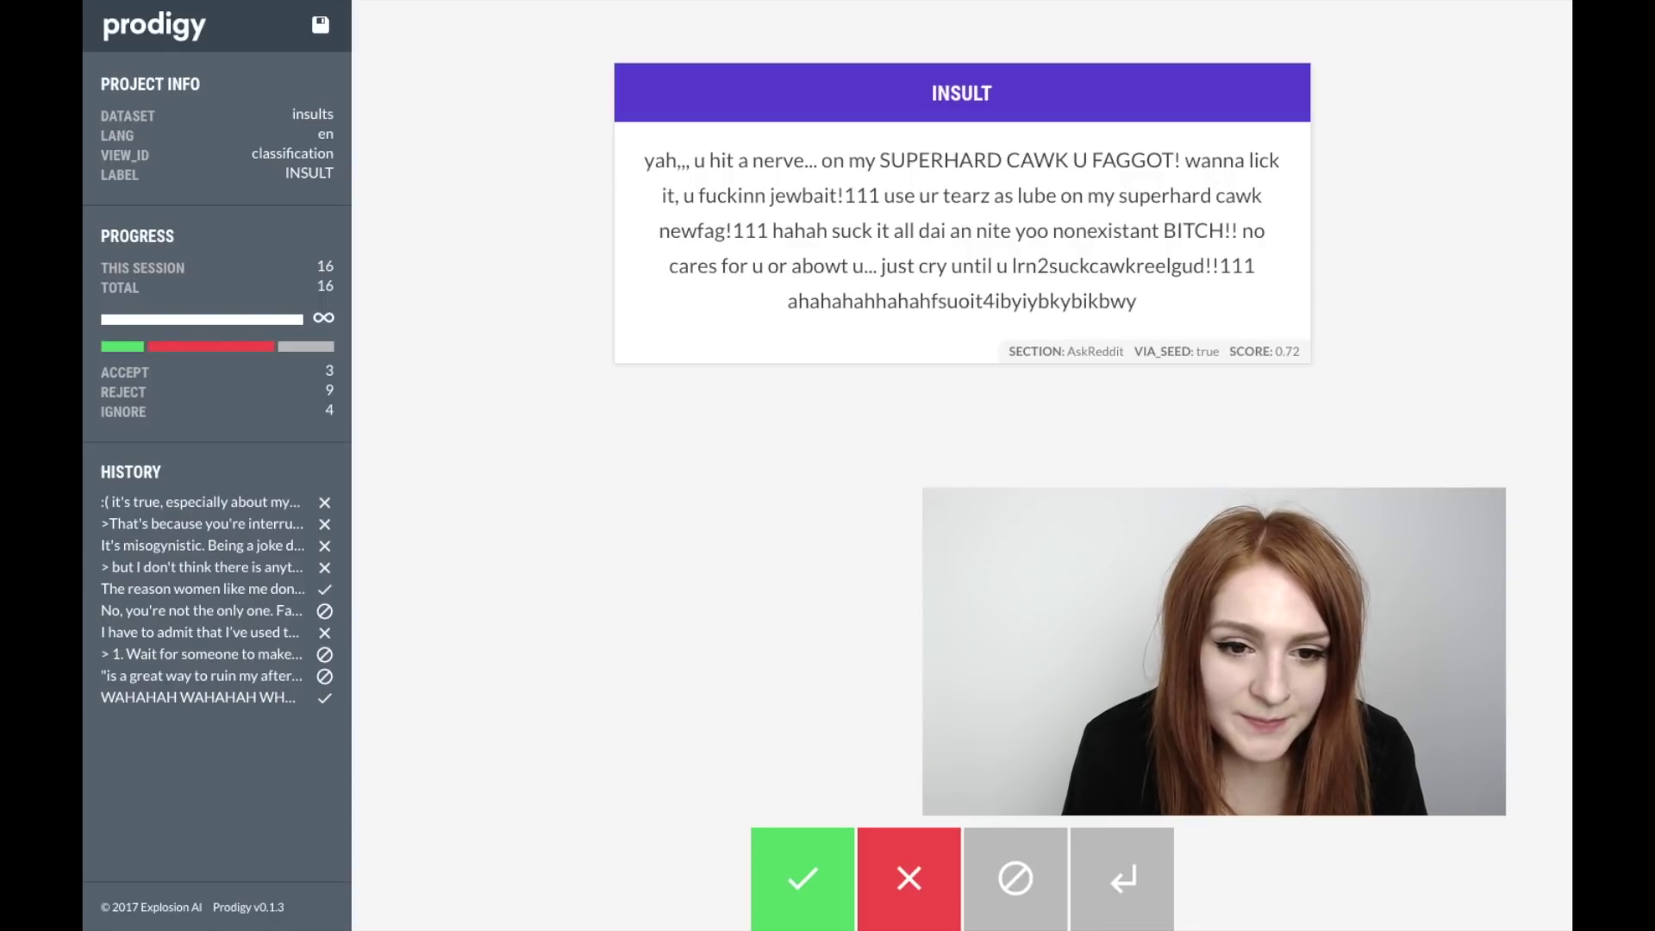
{"action": "key", "text": "a"}
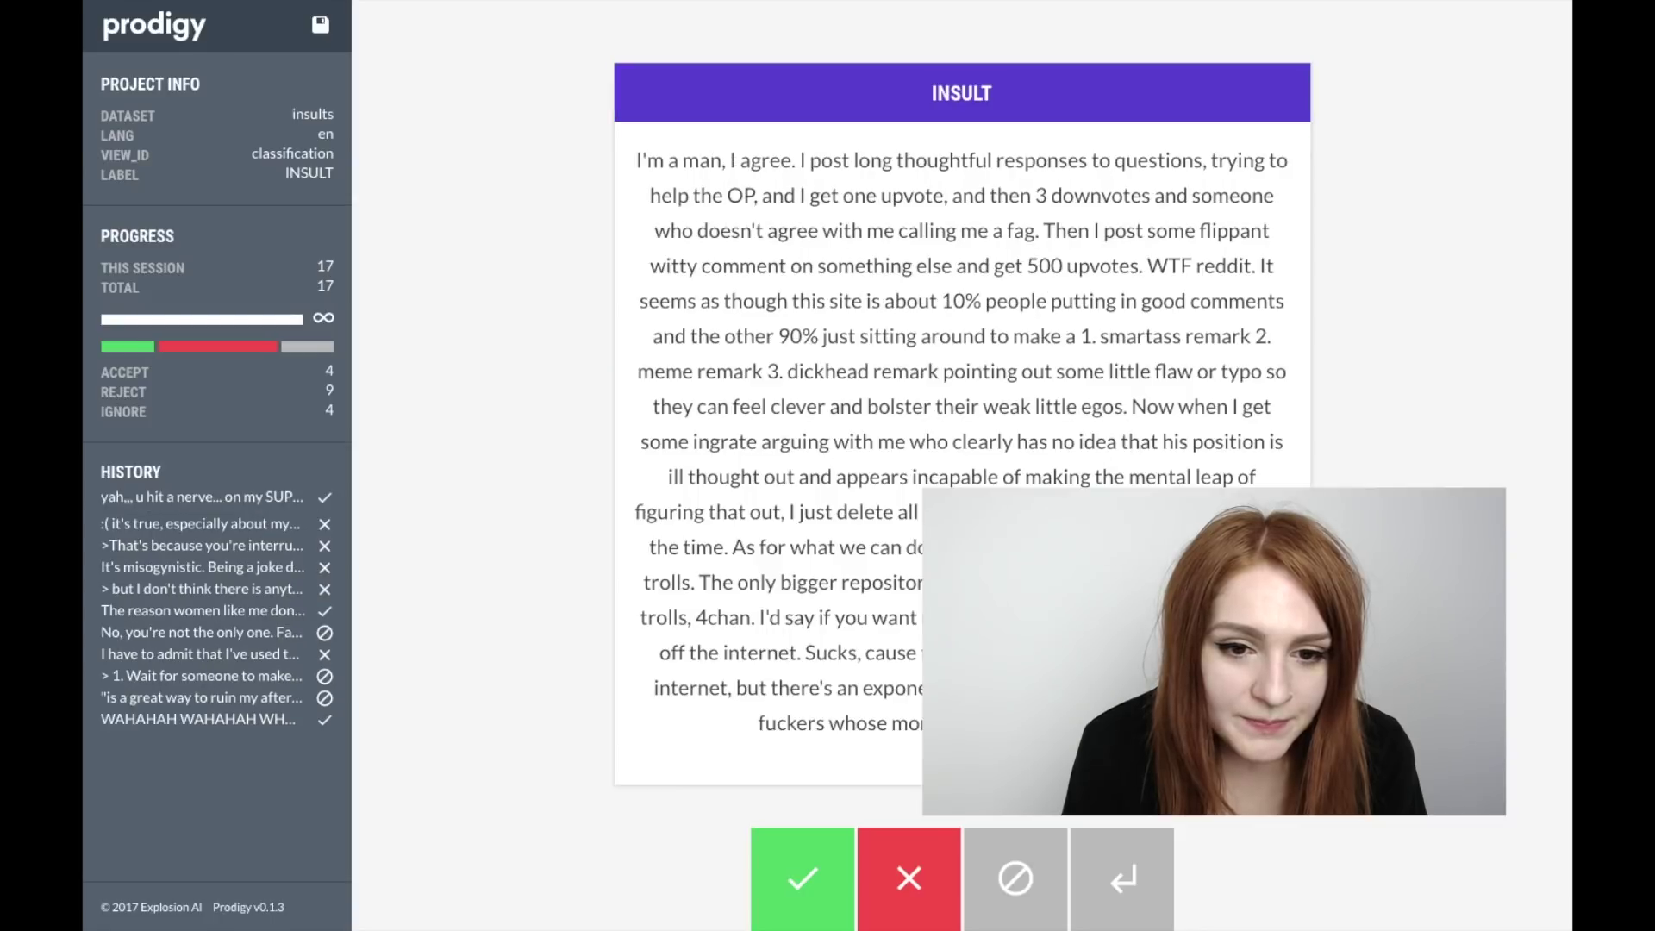
{"action": "key", "text": "space"}
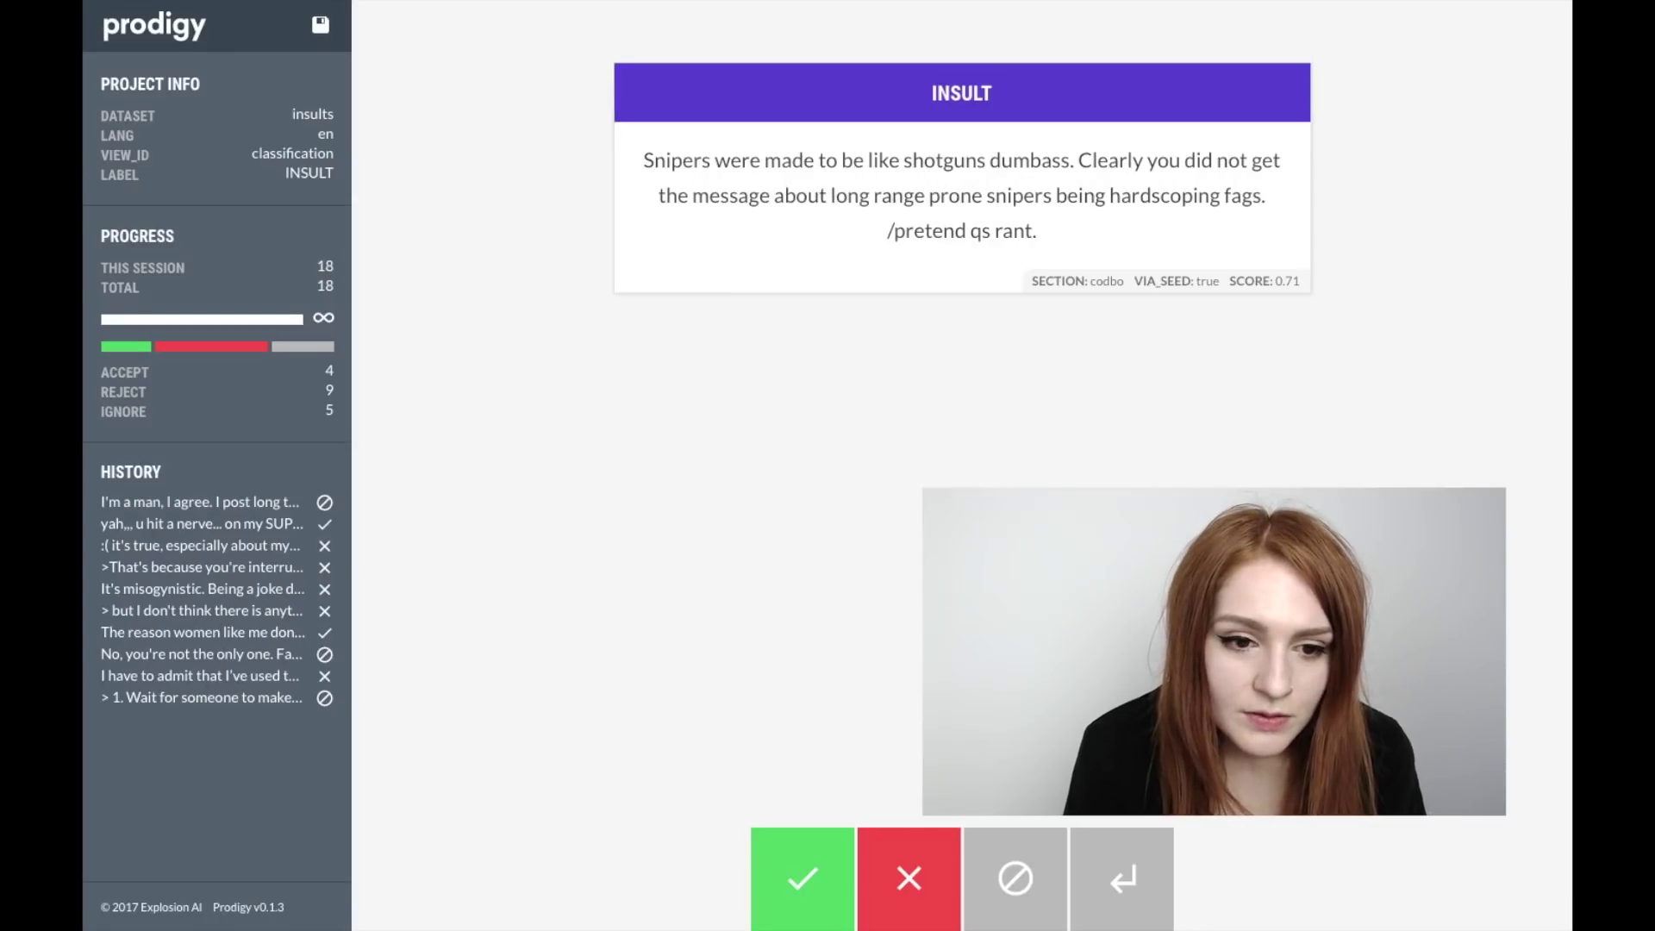
{"action": "key", "text": "a"}
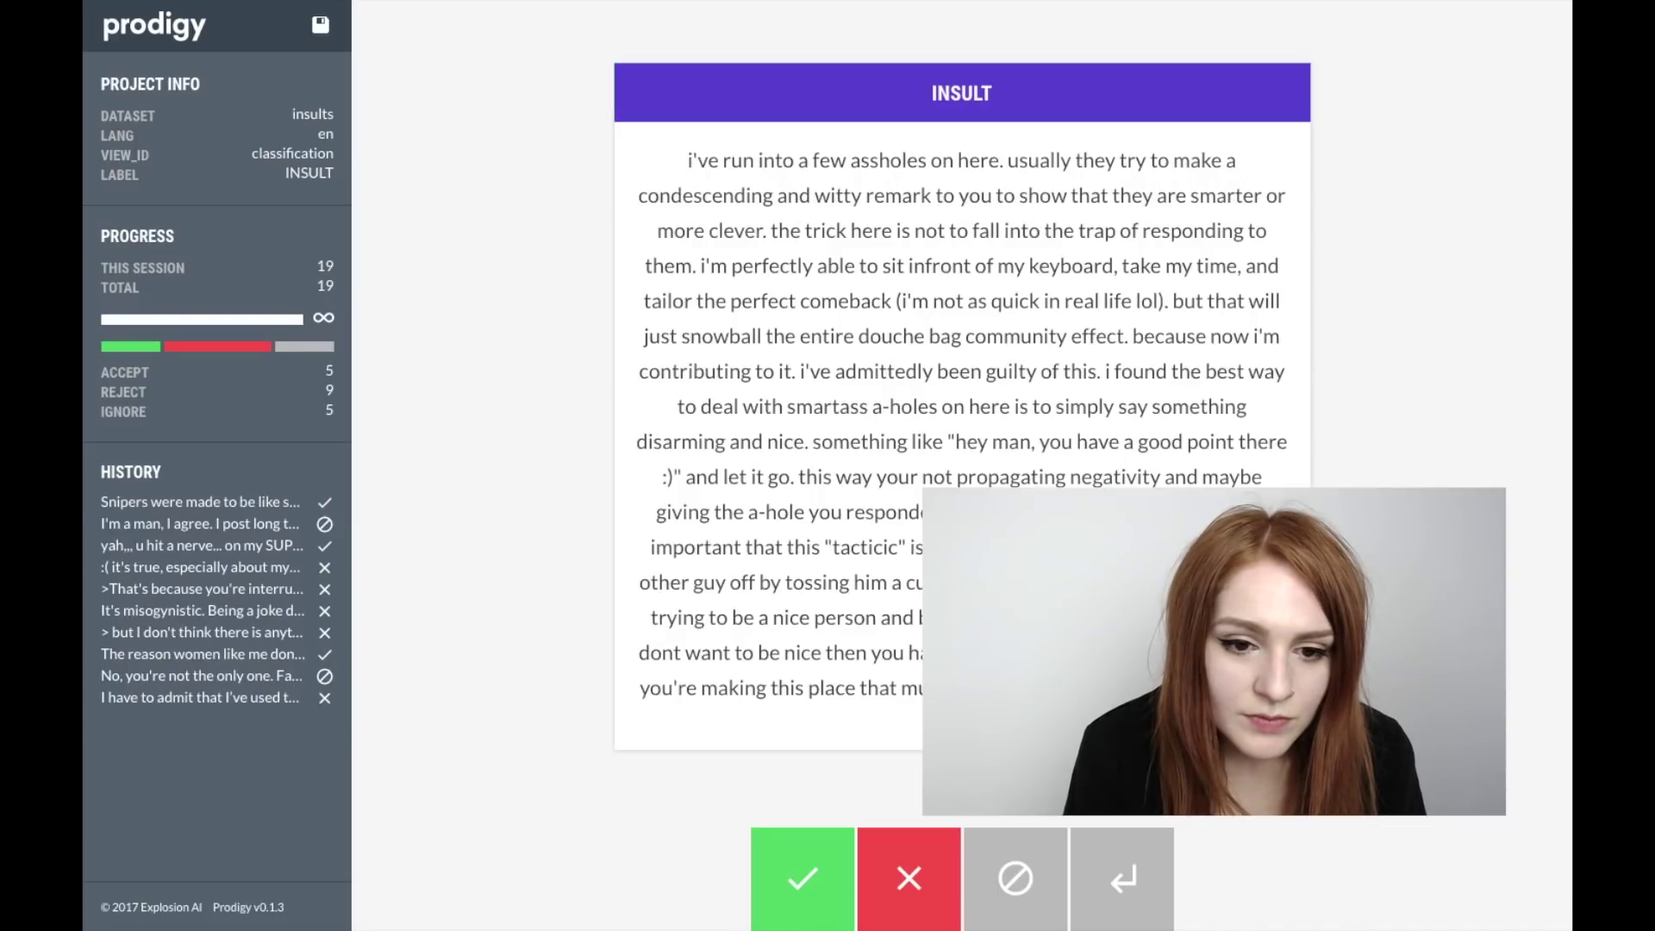
{"action": "key", "text": "space"}
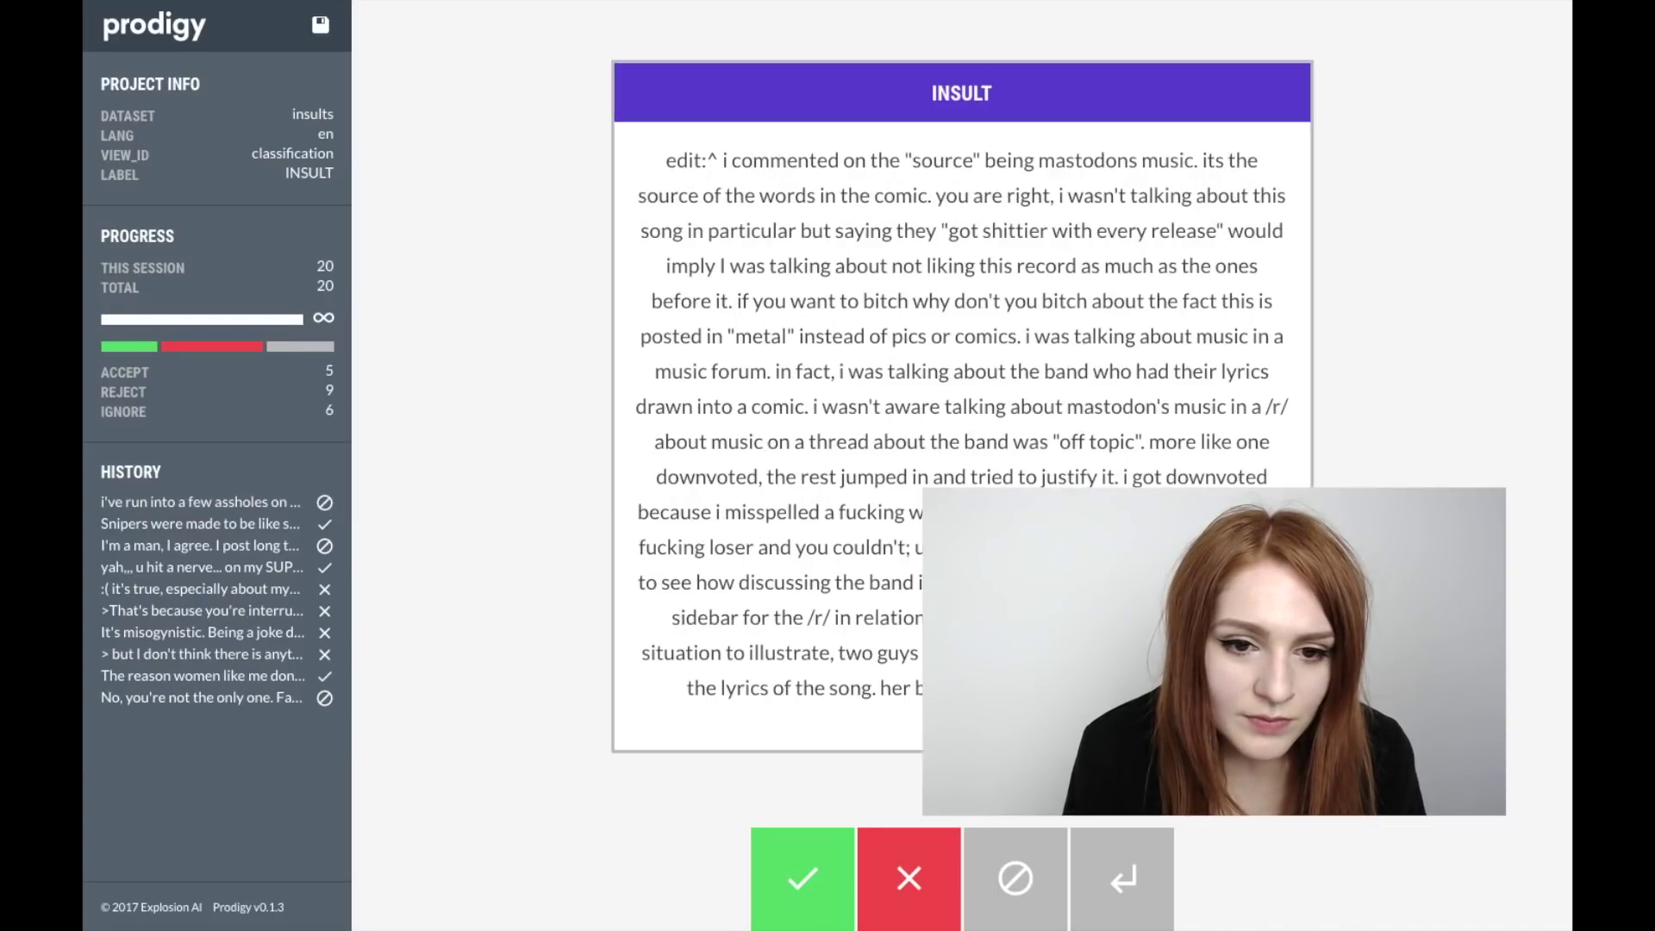
{"action": "key", "text": "space"}
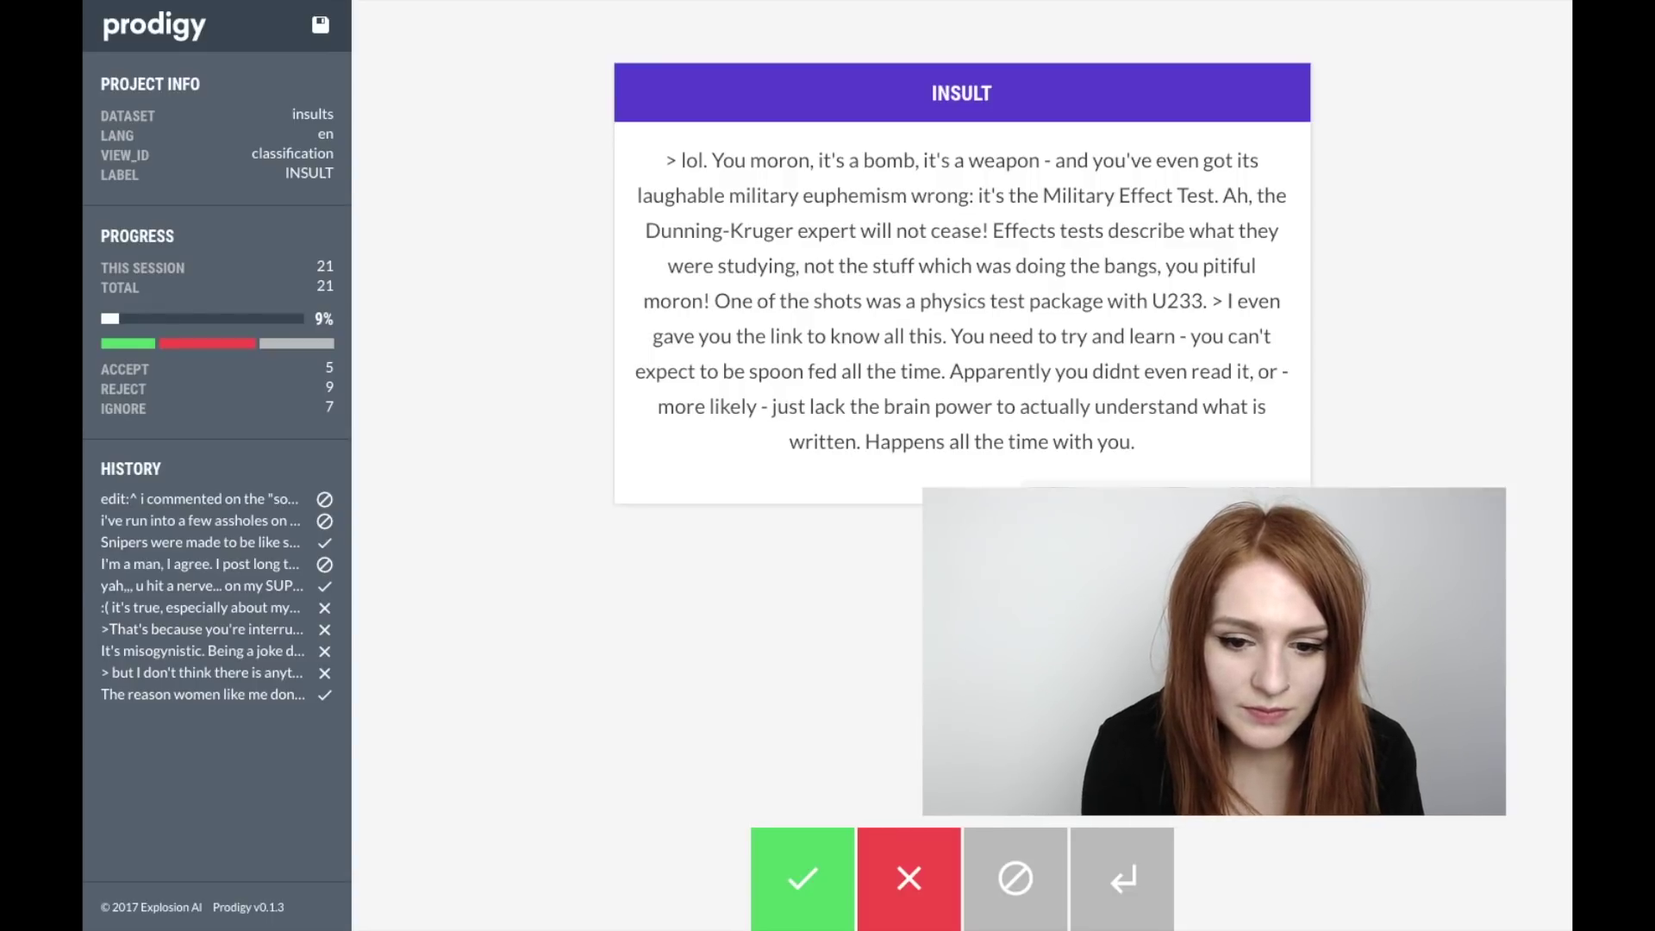
- Accept three comments, skip two including Wikileaks, and reject four including the long self-help one
{"action": "key", "text": "a"}
{"action": "key", "text": "space"}
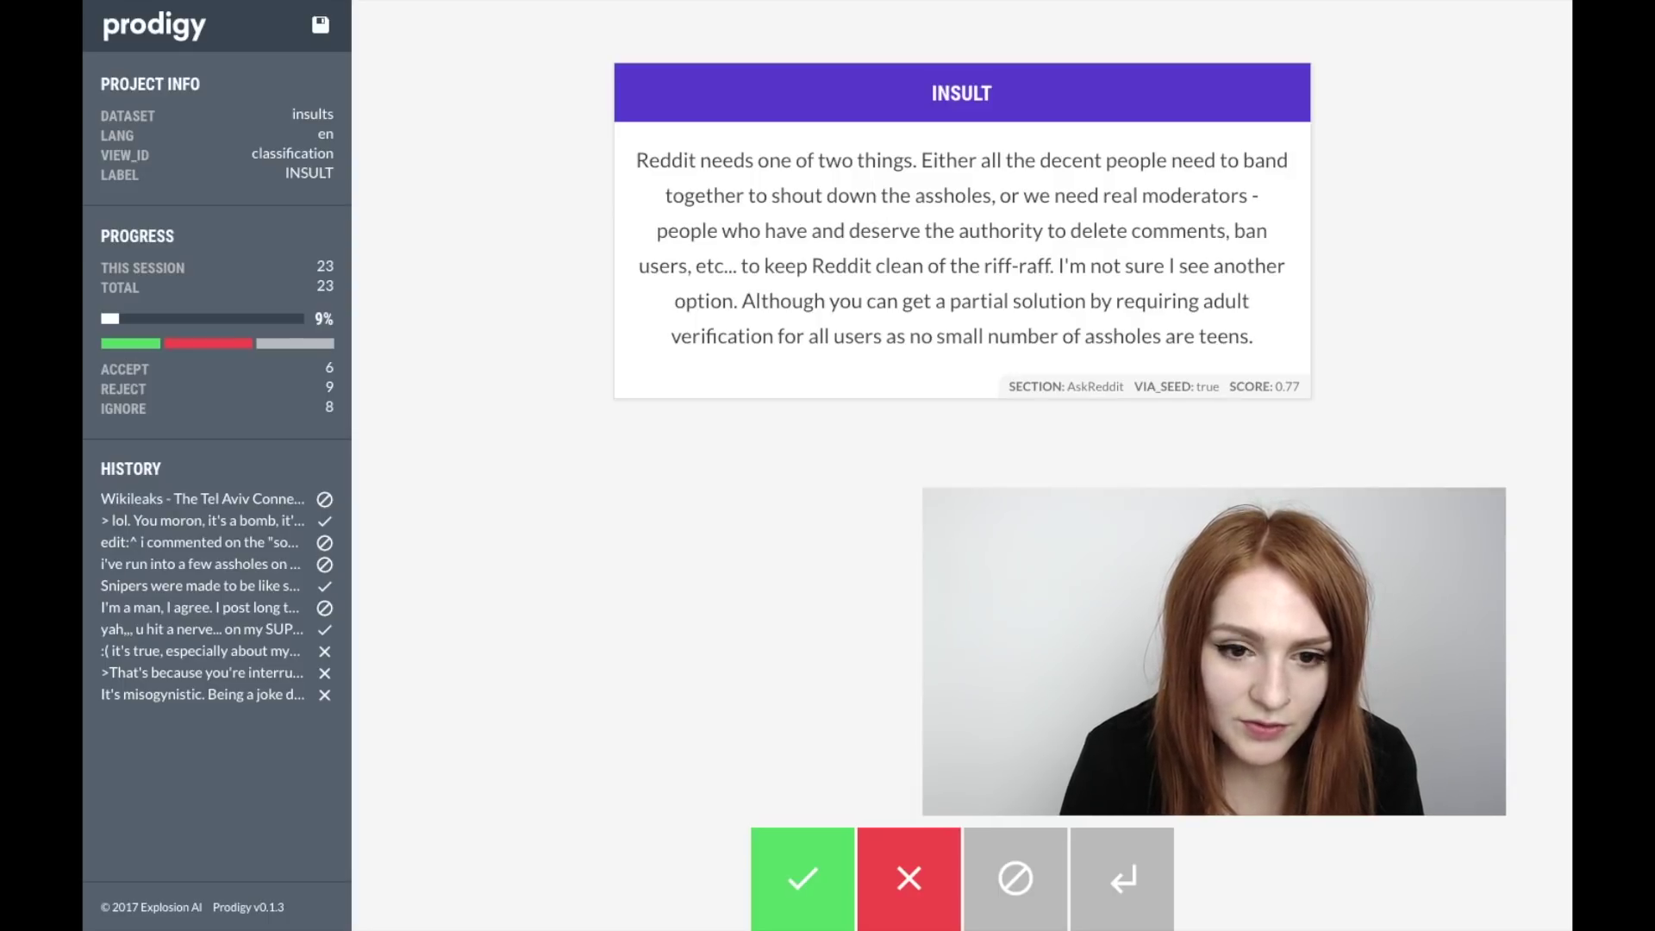
{"action": "key", "text": "x"}
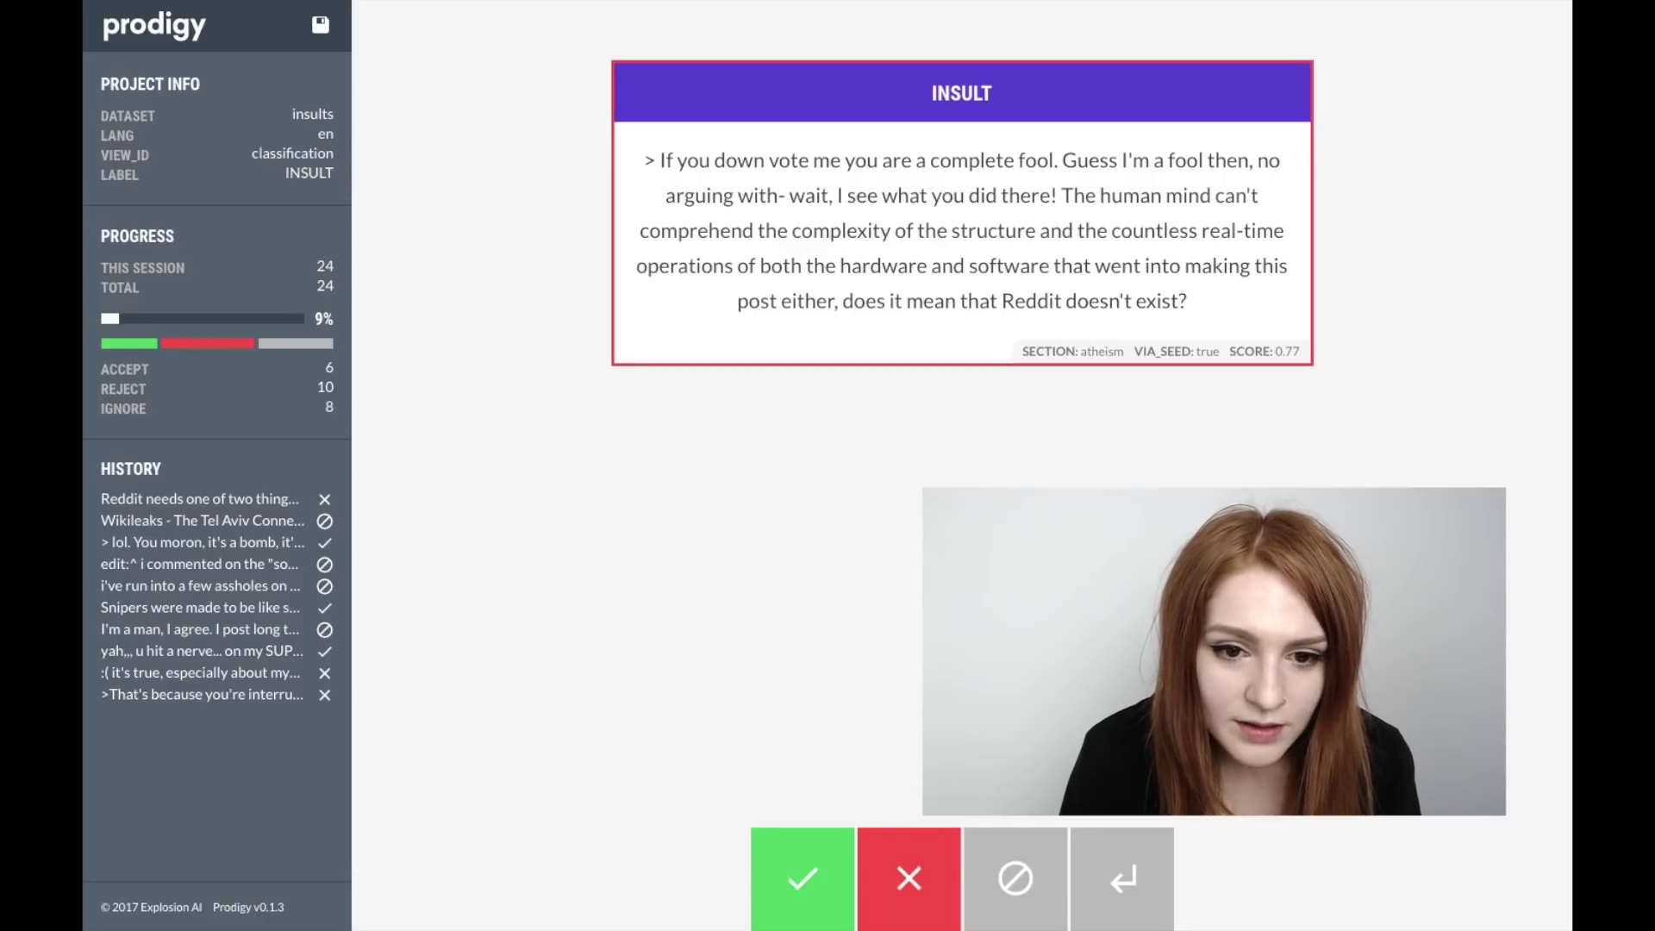
{"action": "key", "text": "x"}
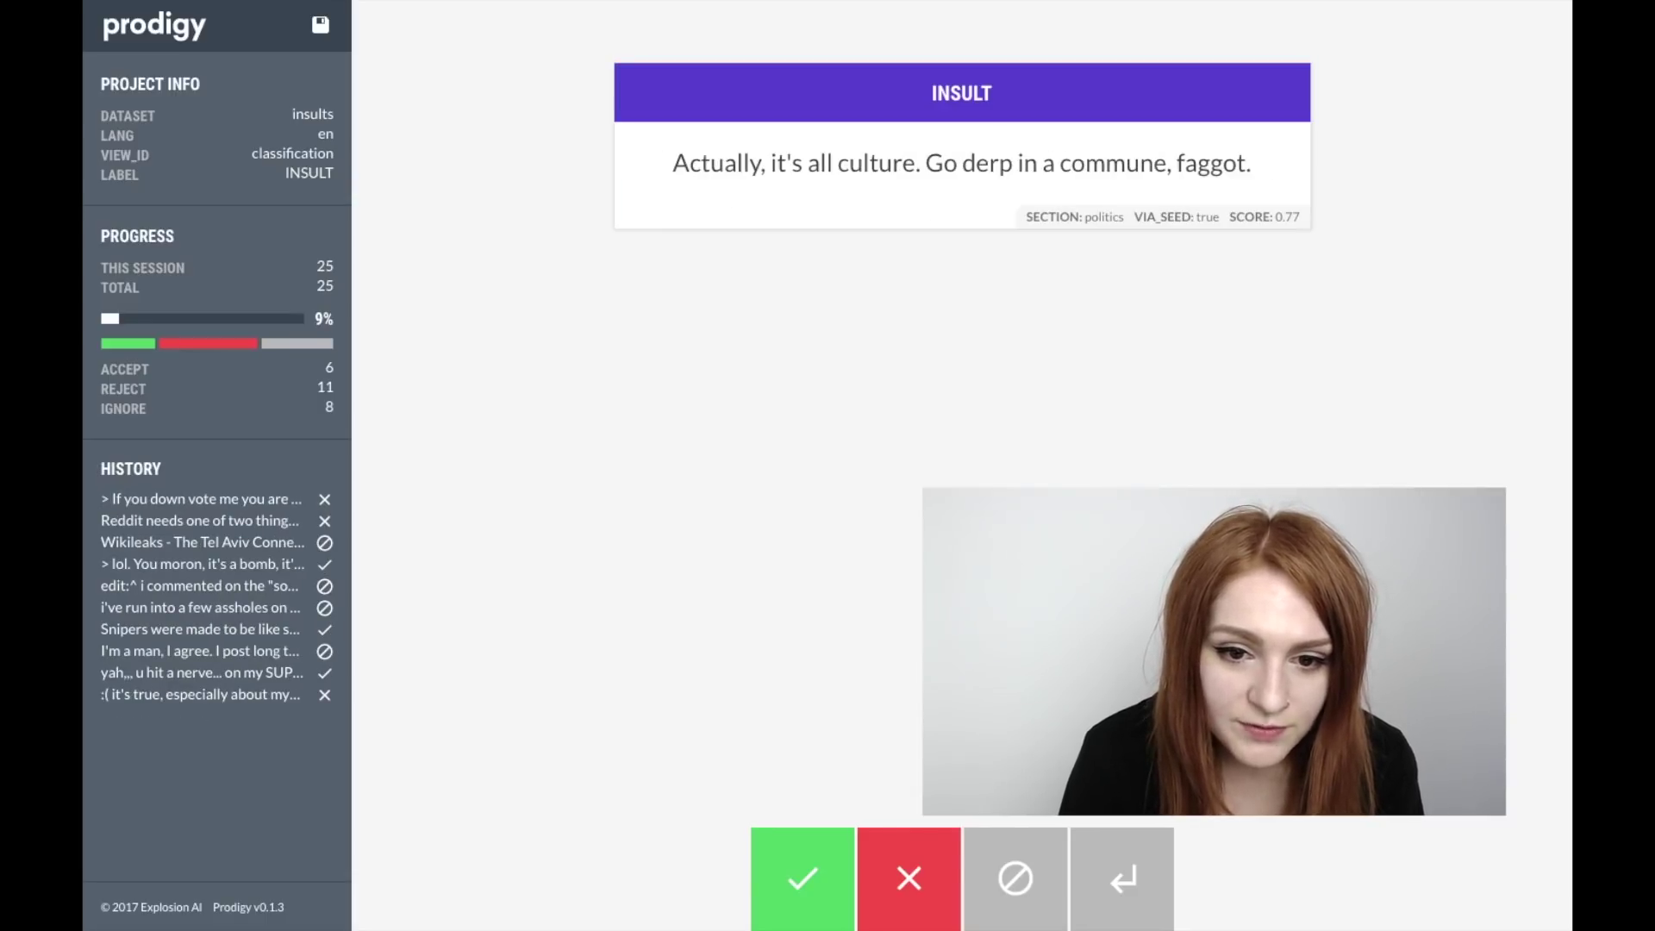
{"action": "key", "text": "a"}
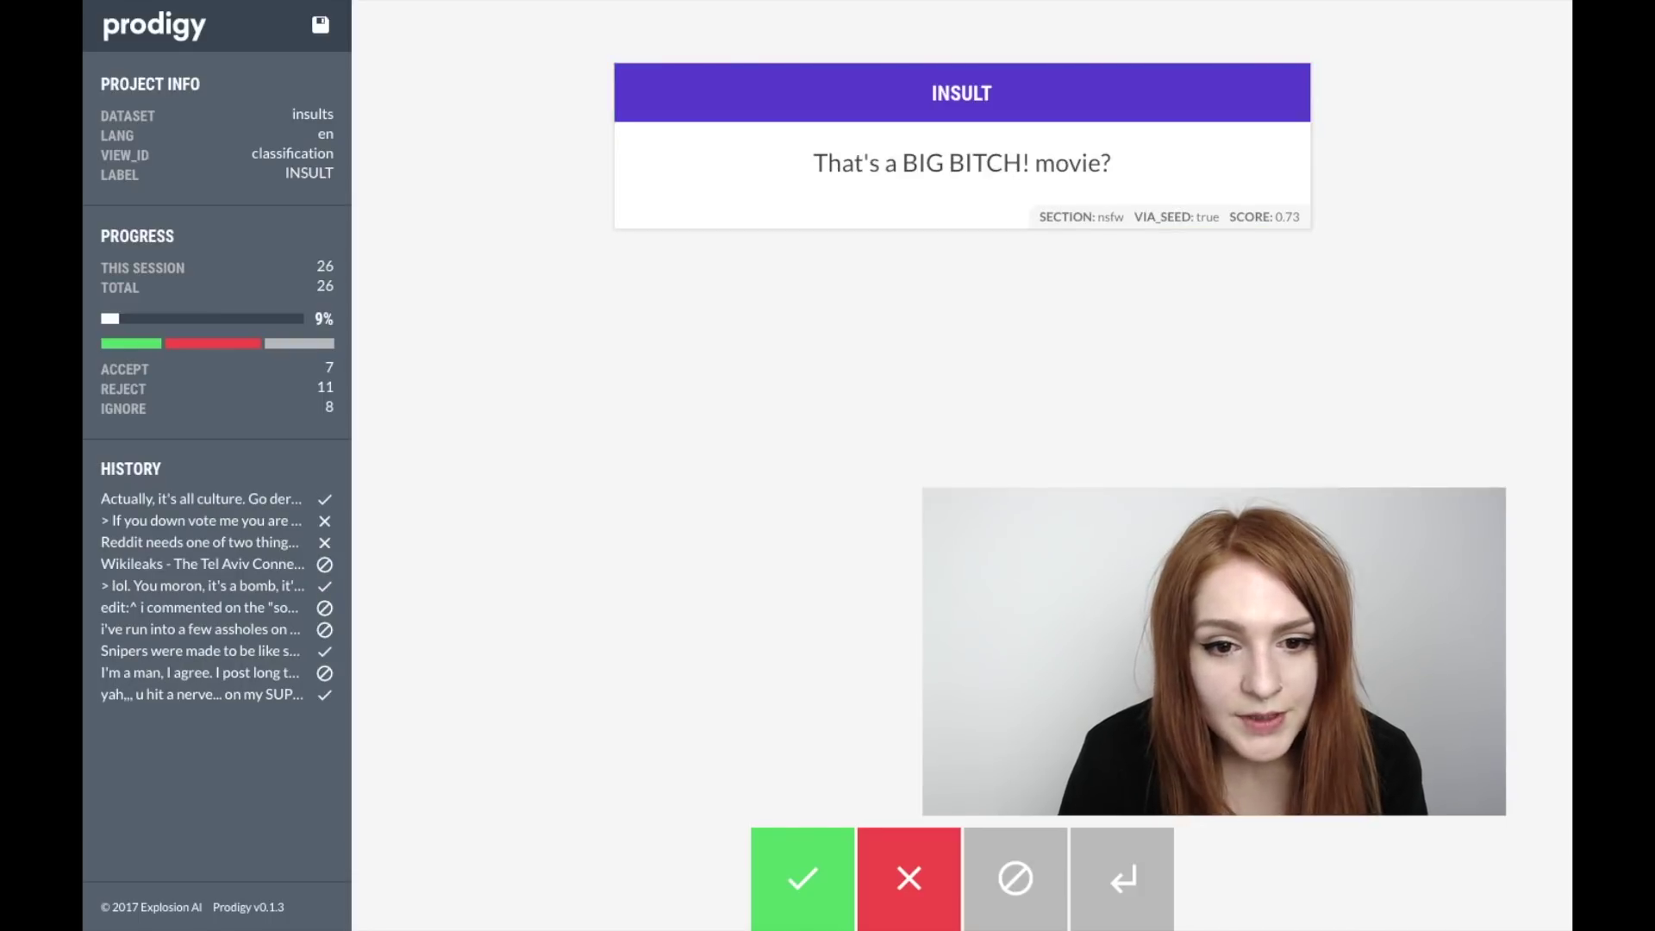
{"action": "key", "text": "space"}
{"action": "key", "text": "space"}
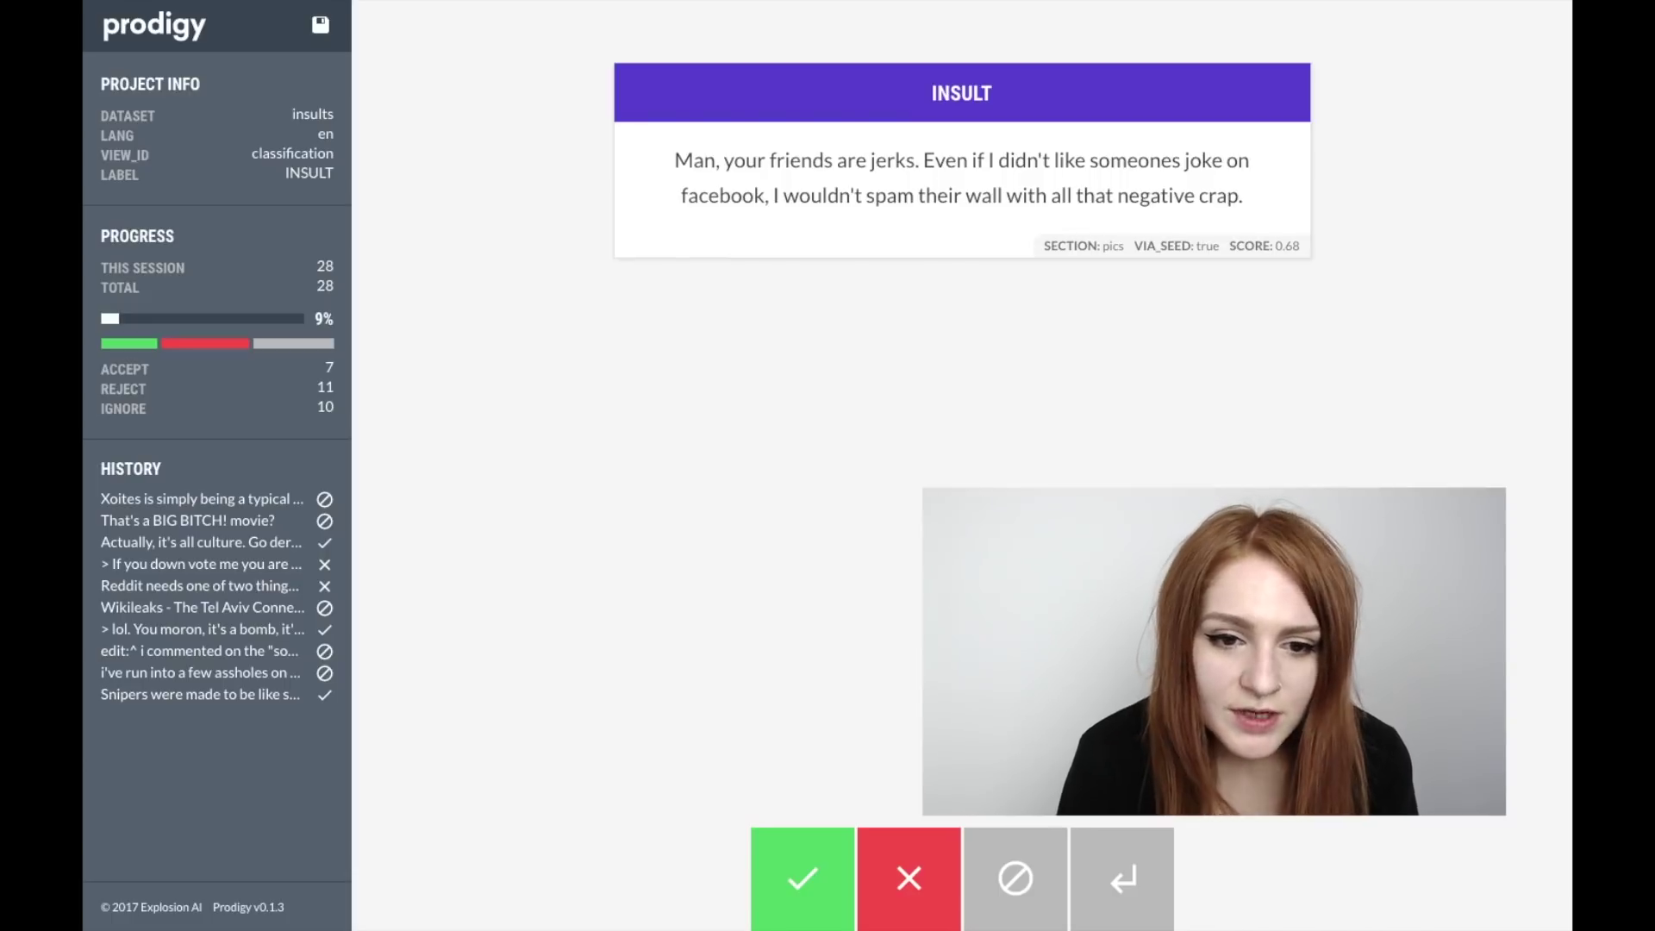
{"action": "key", "text": "a"}
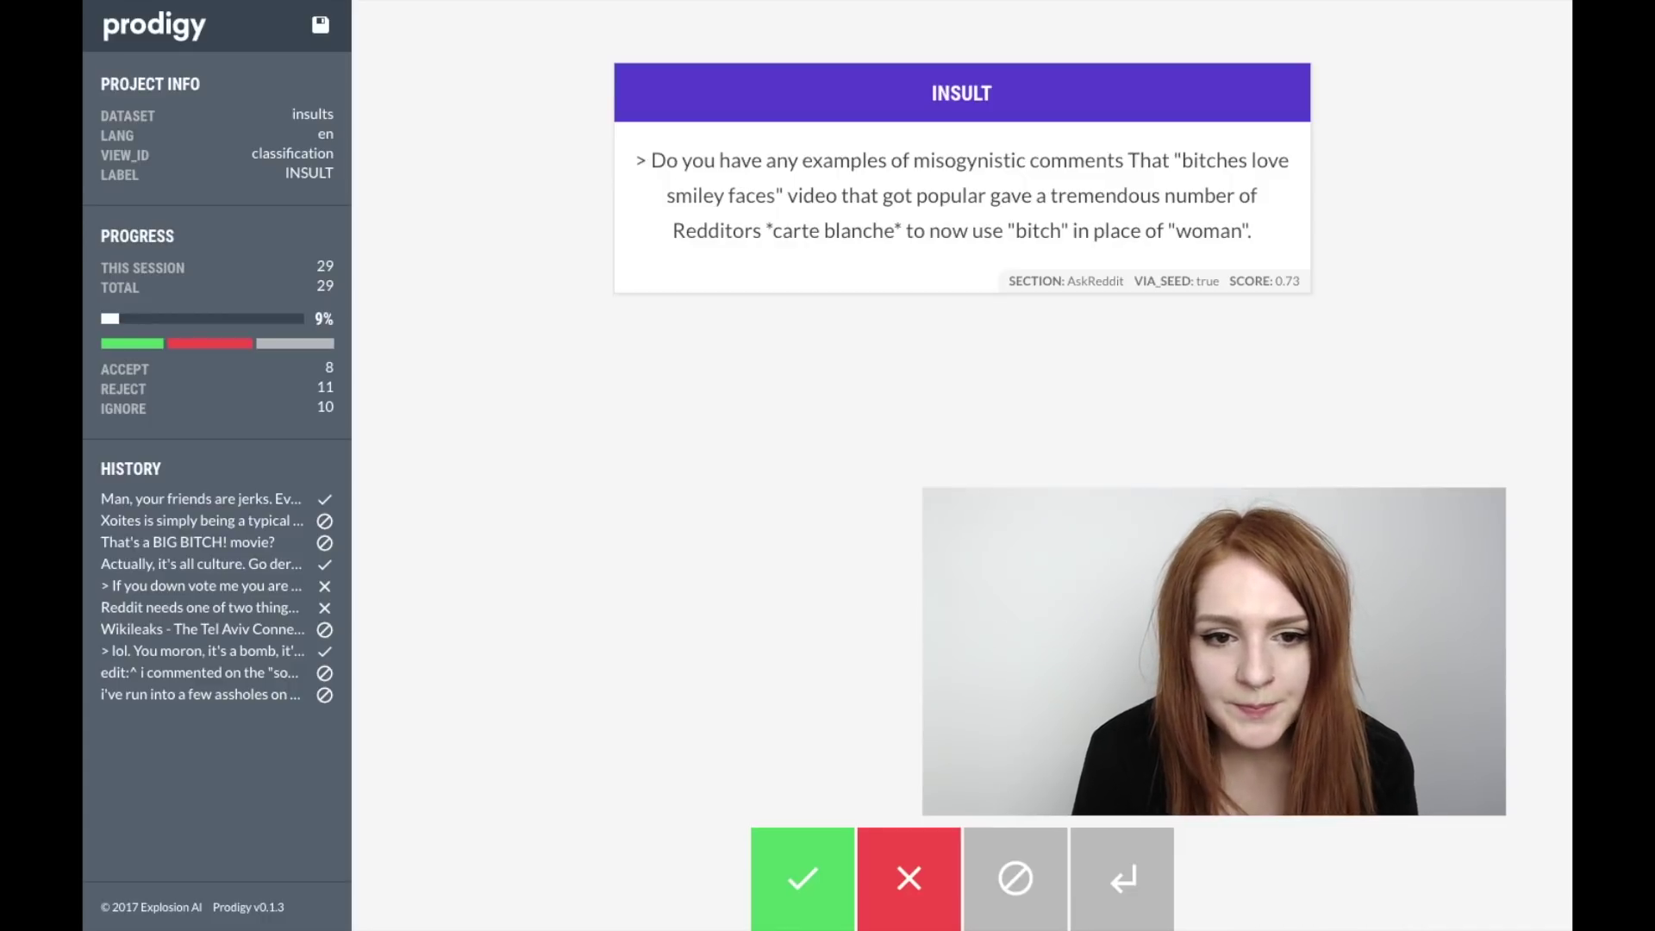
{"action": "key", "text": "x"}
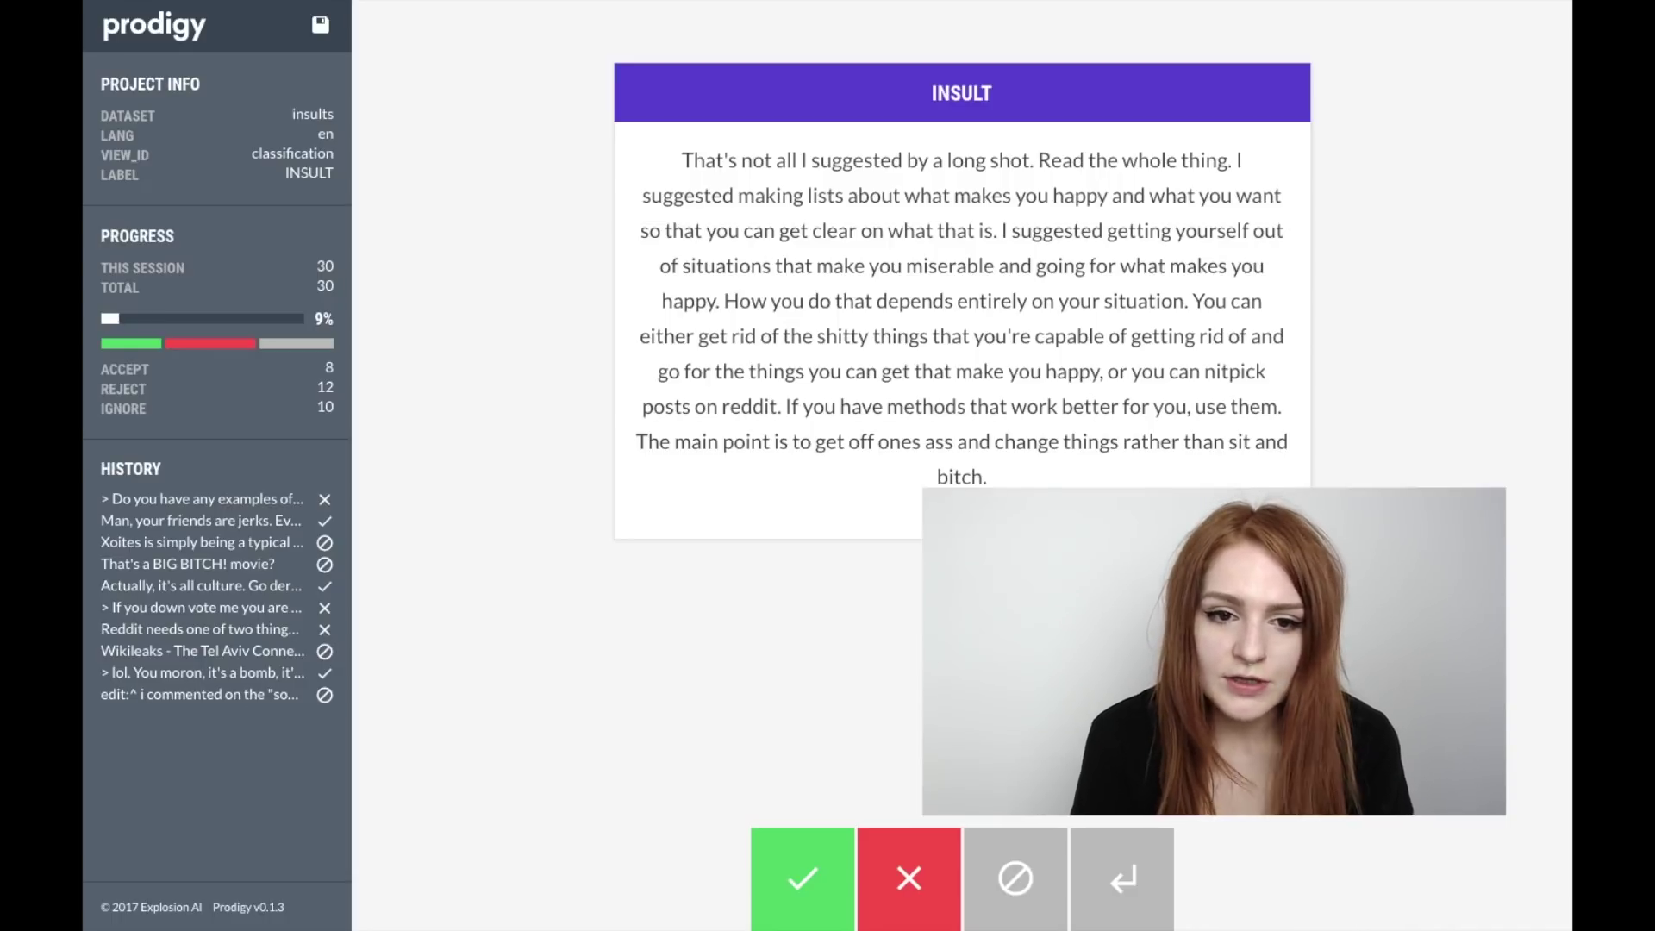
{"action": "key", "text": "x"}
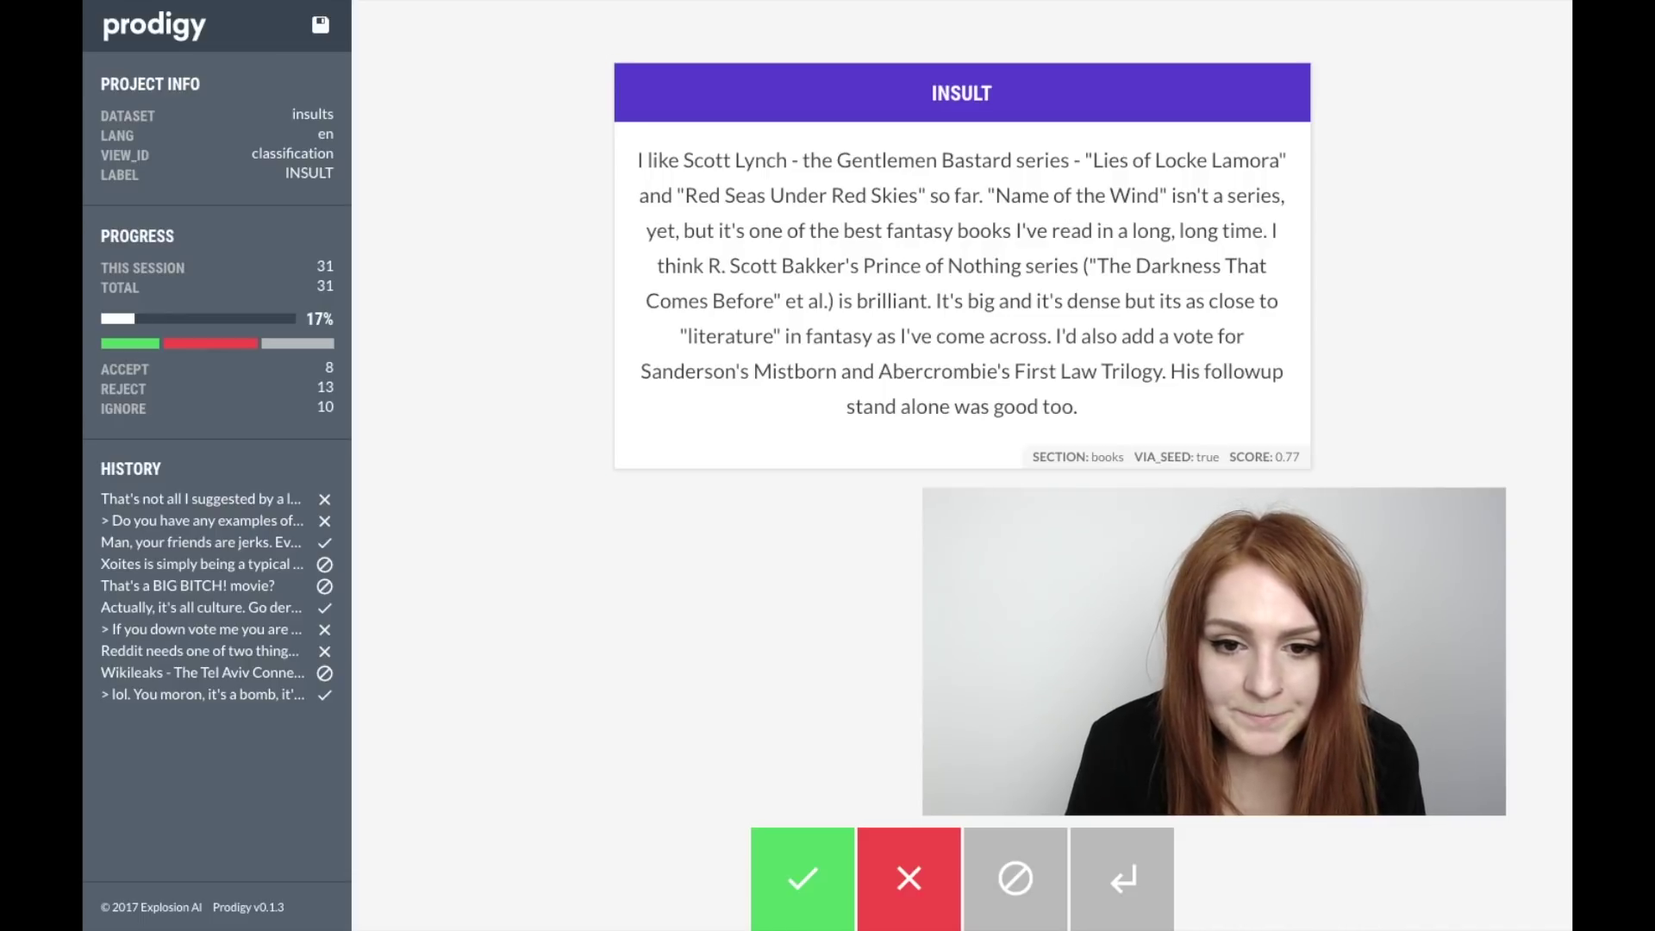
- Accept the blank word document comment, reject five, including fantasy books and South Korea, and skip four
{"action": "key", "text": "x"}
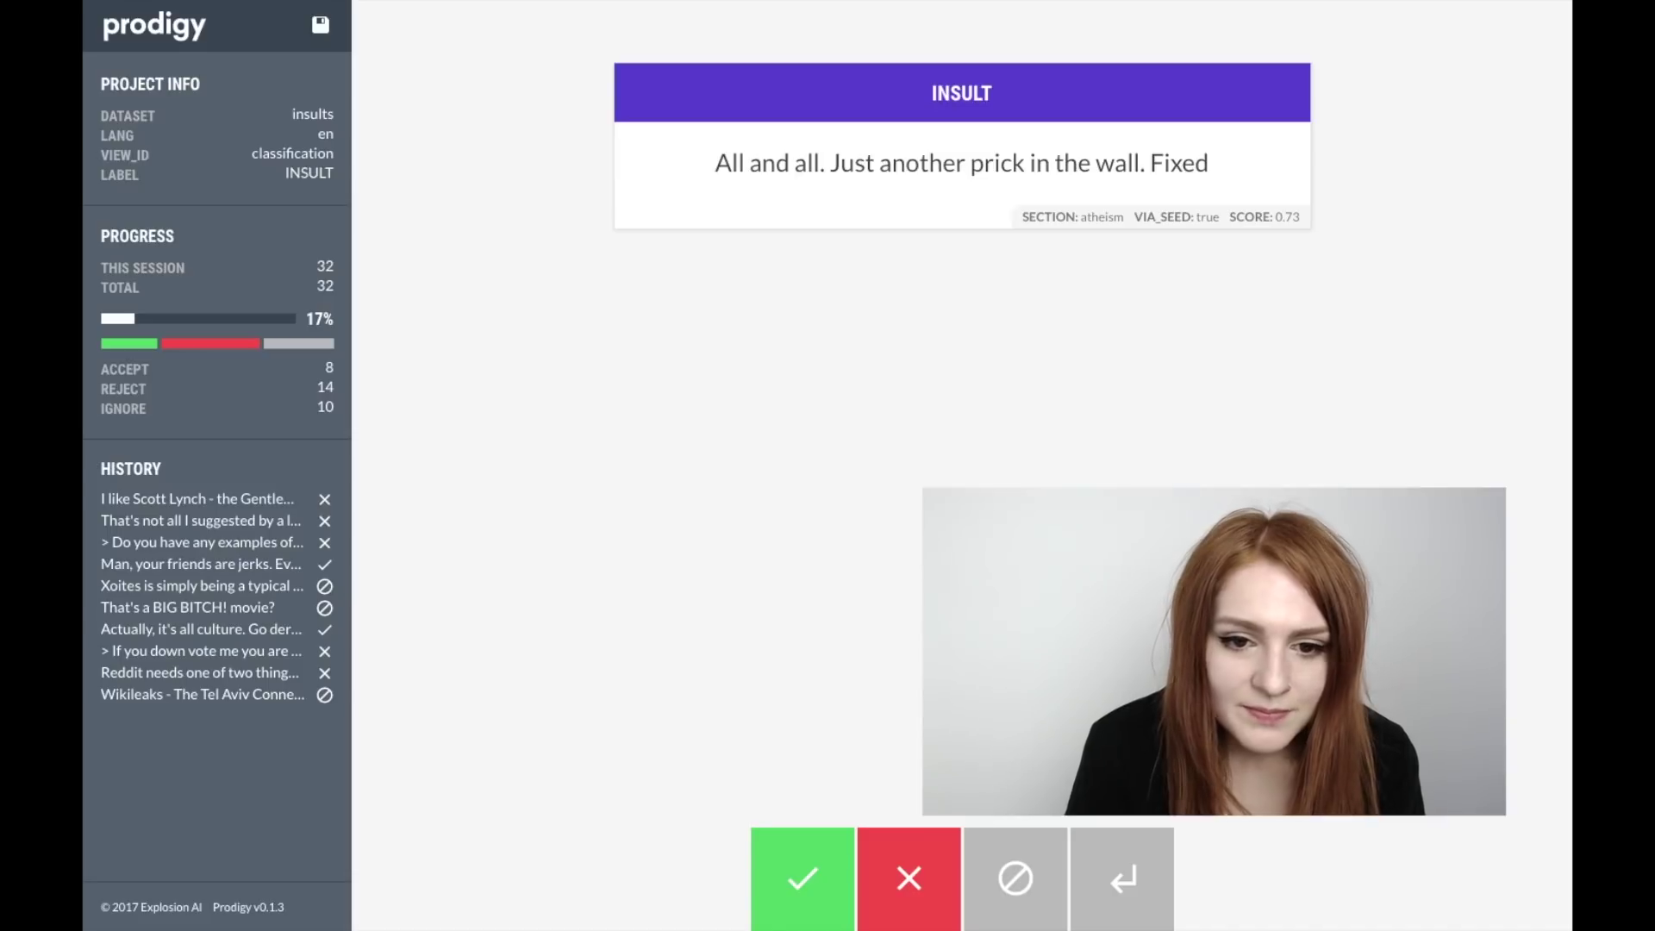
{"action": "key", "text": "space"}
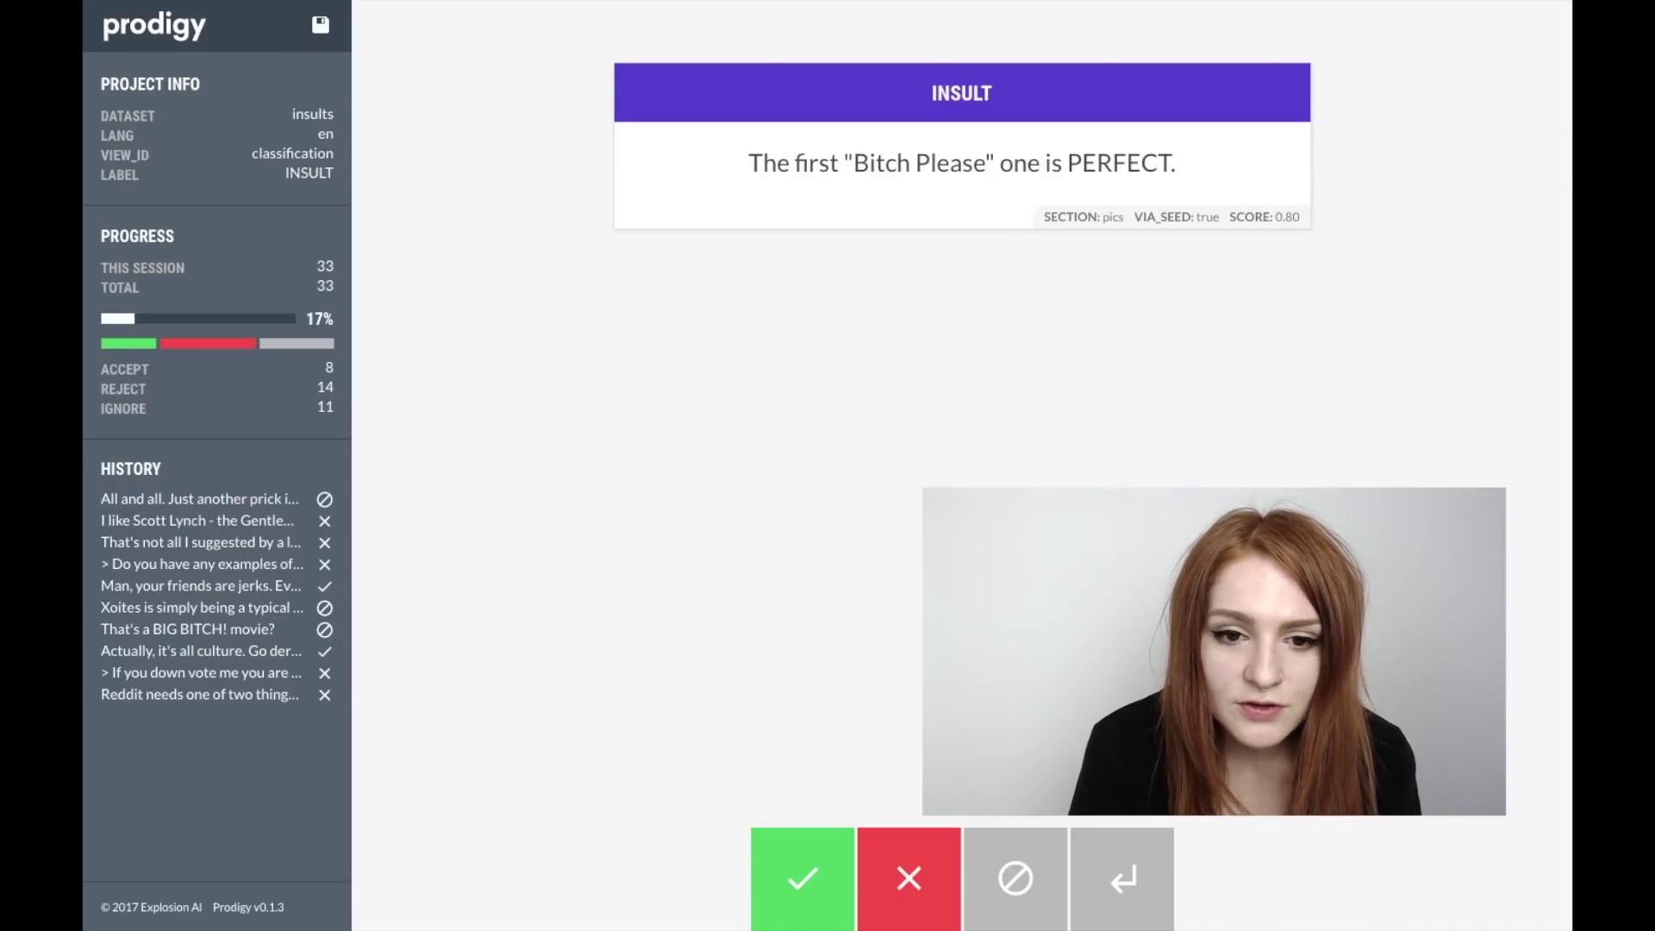
{"action": "key", "text": "x"}
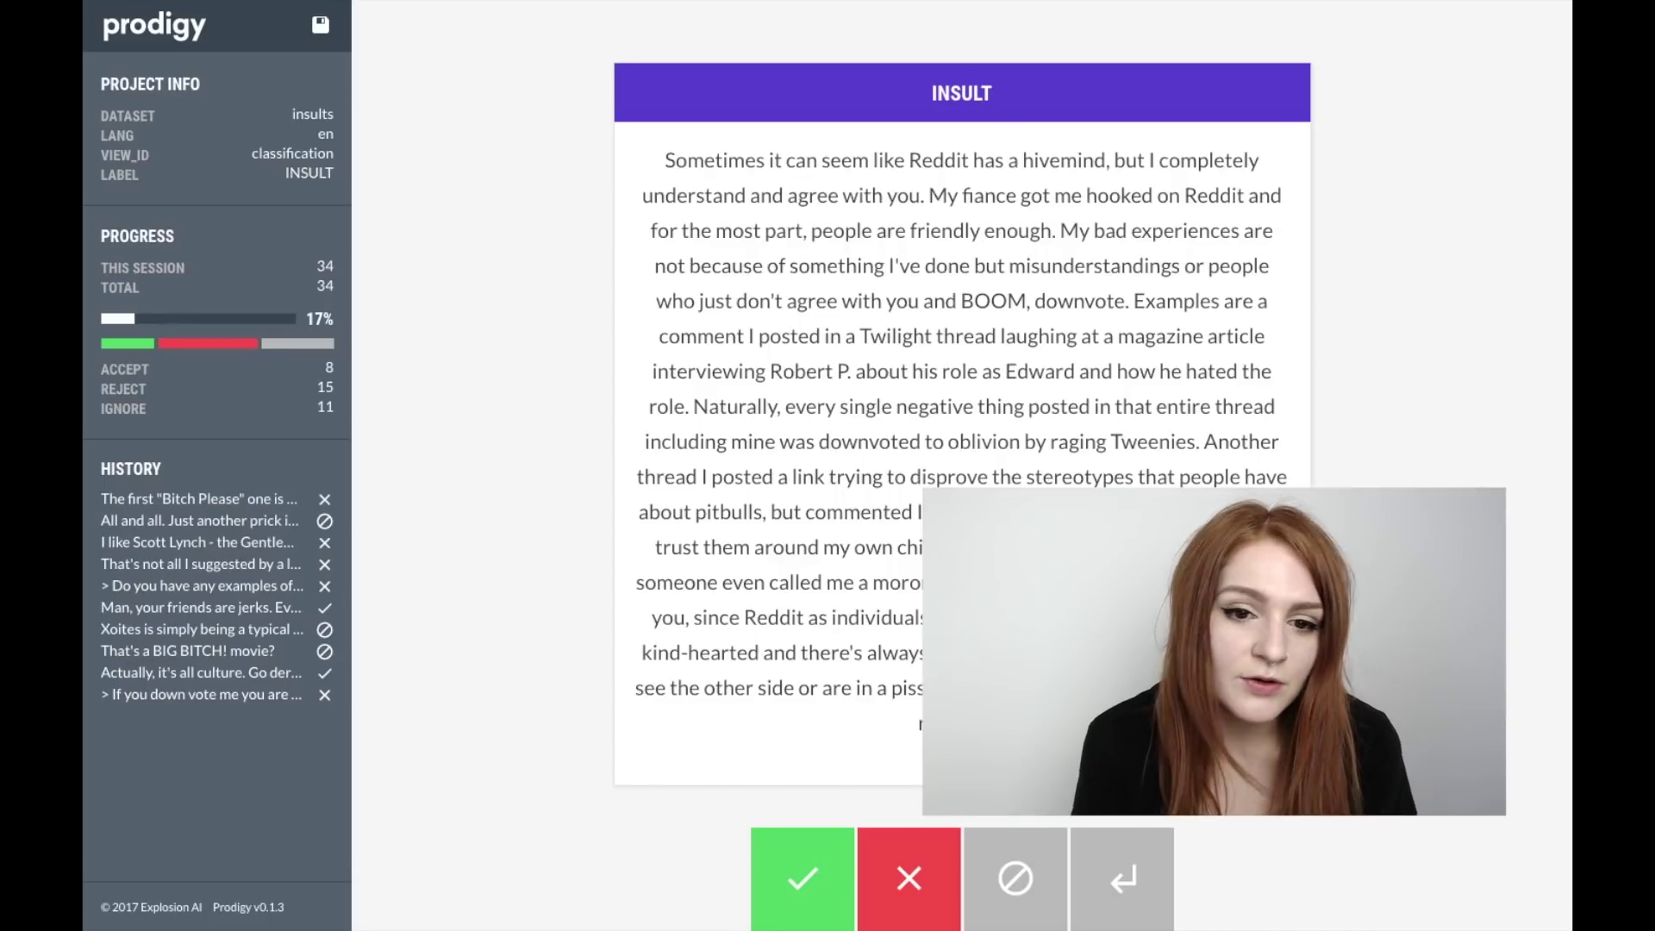
{"action": "key", "text": "space"}
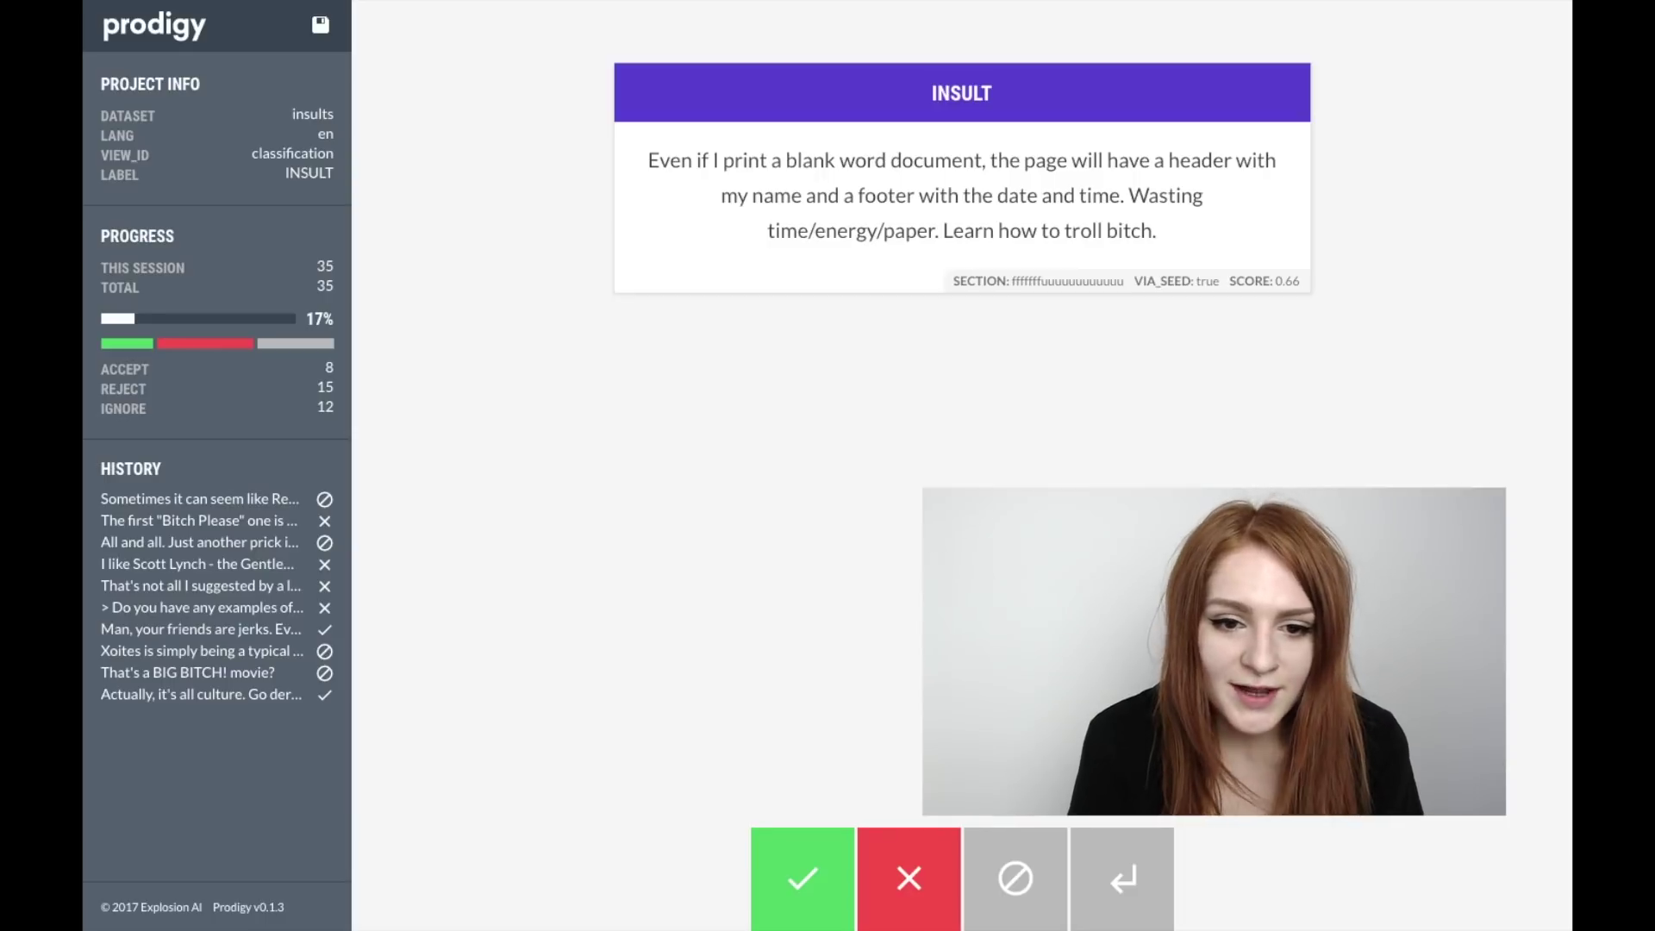
{"action": "key", "text": "a"}
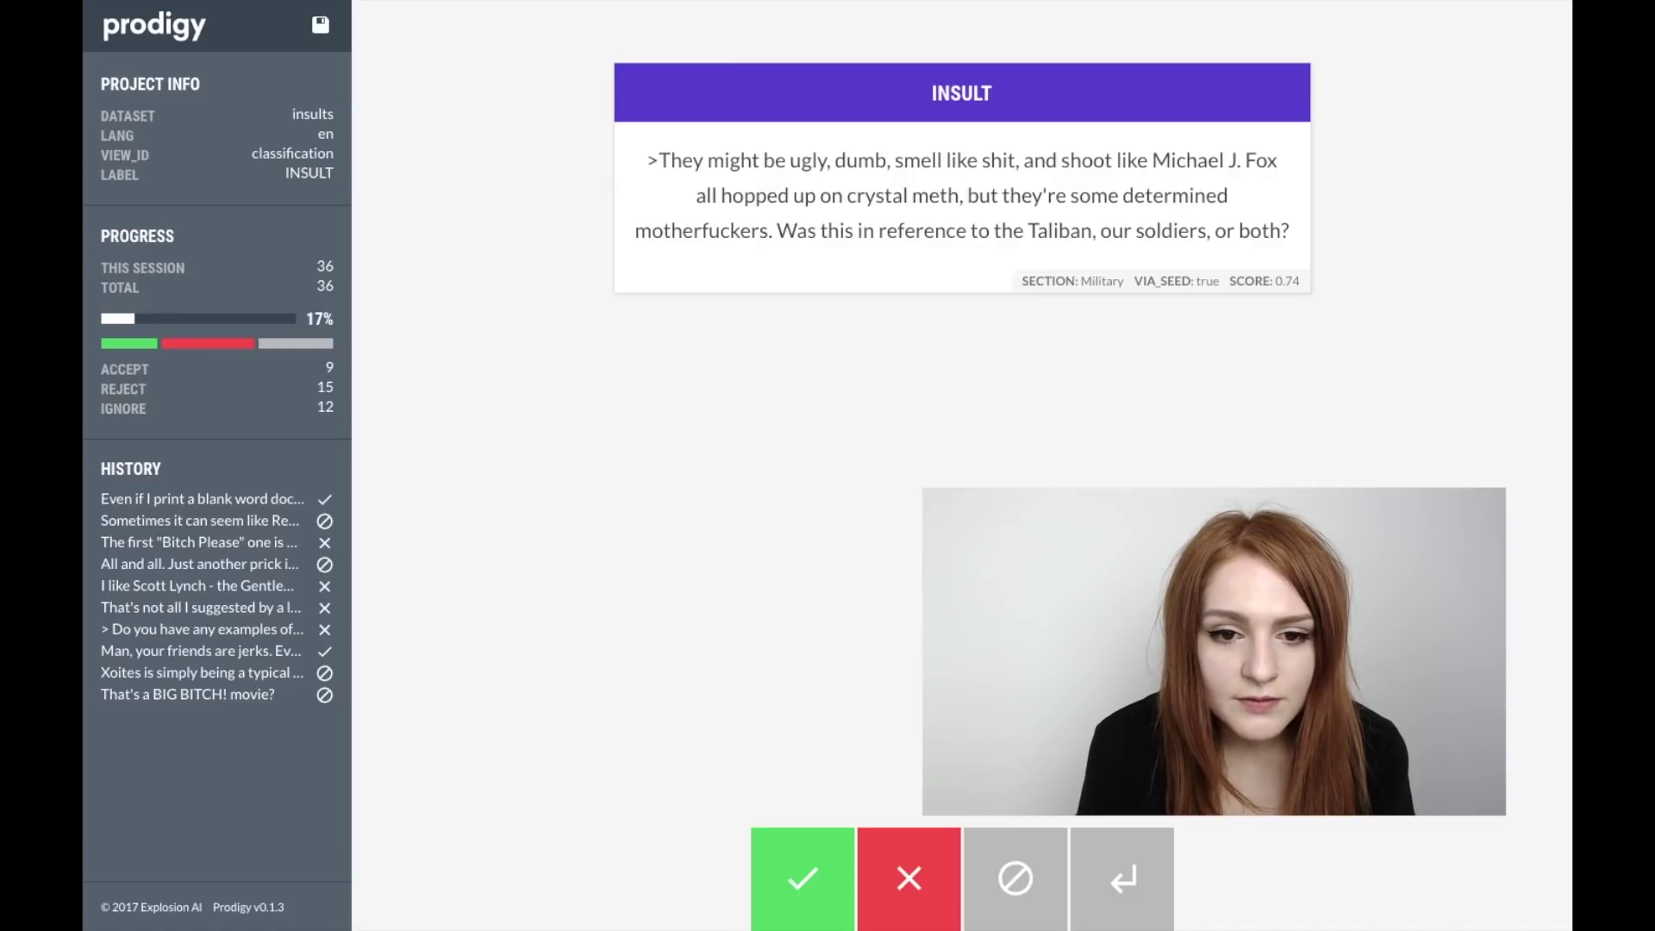
{"action": "key", "text": "x"}
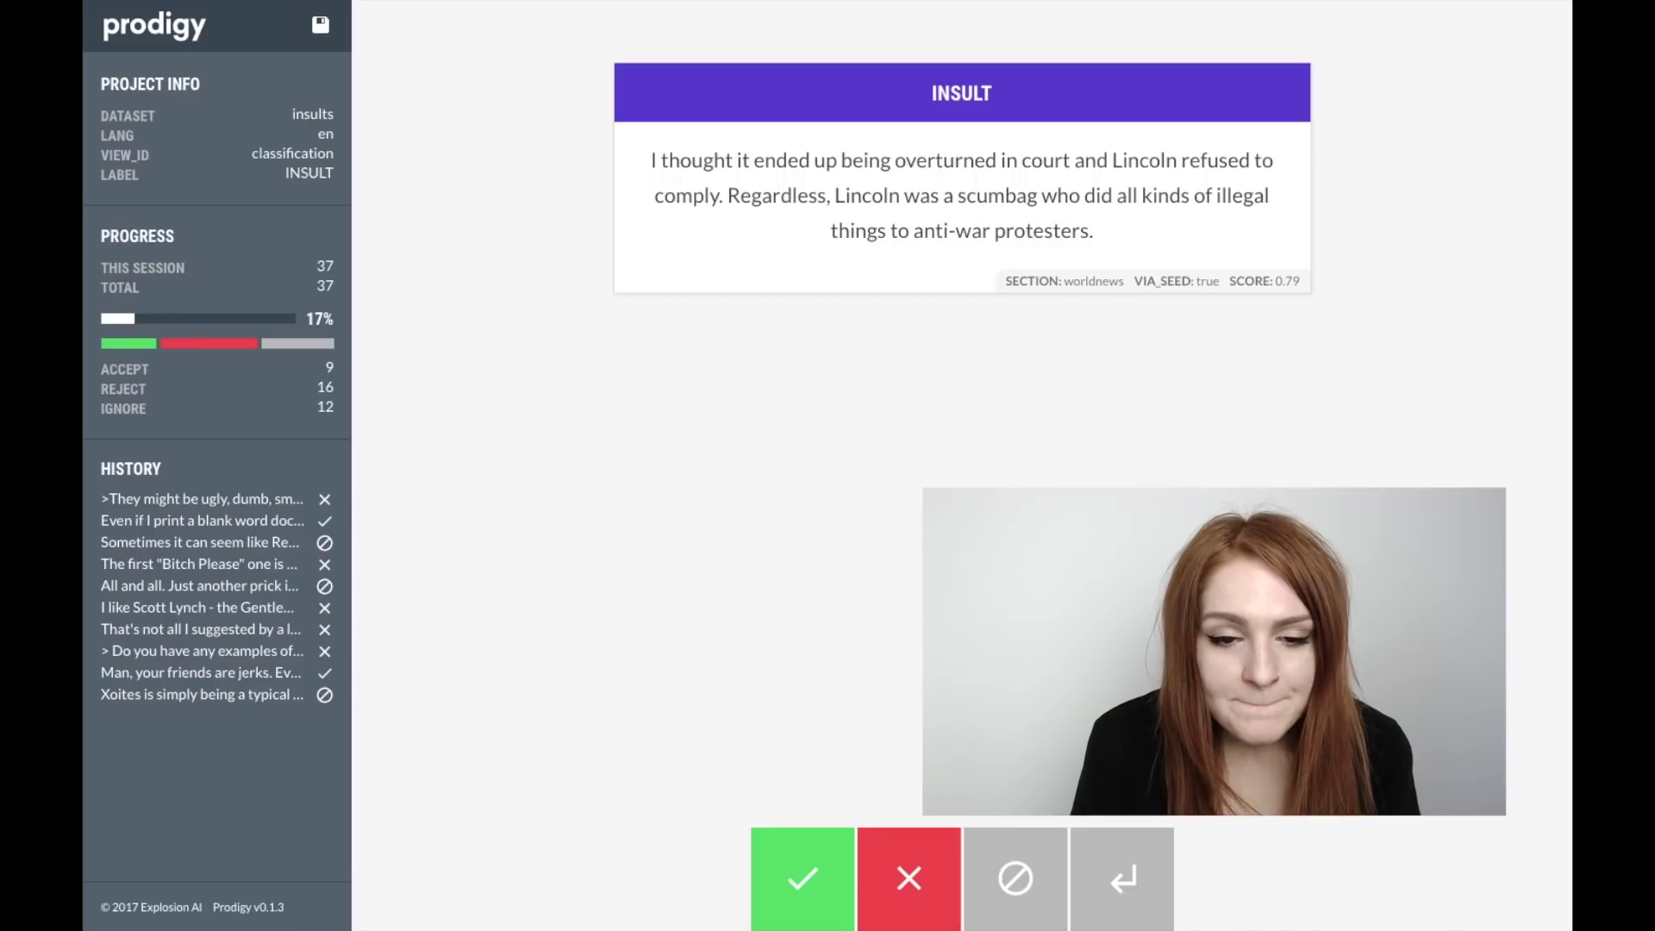
{"action": "key", "text": "space"}
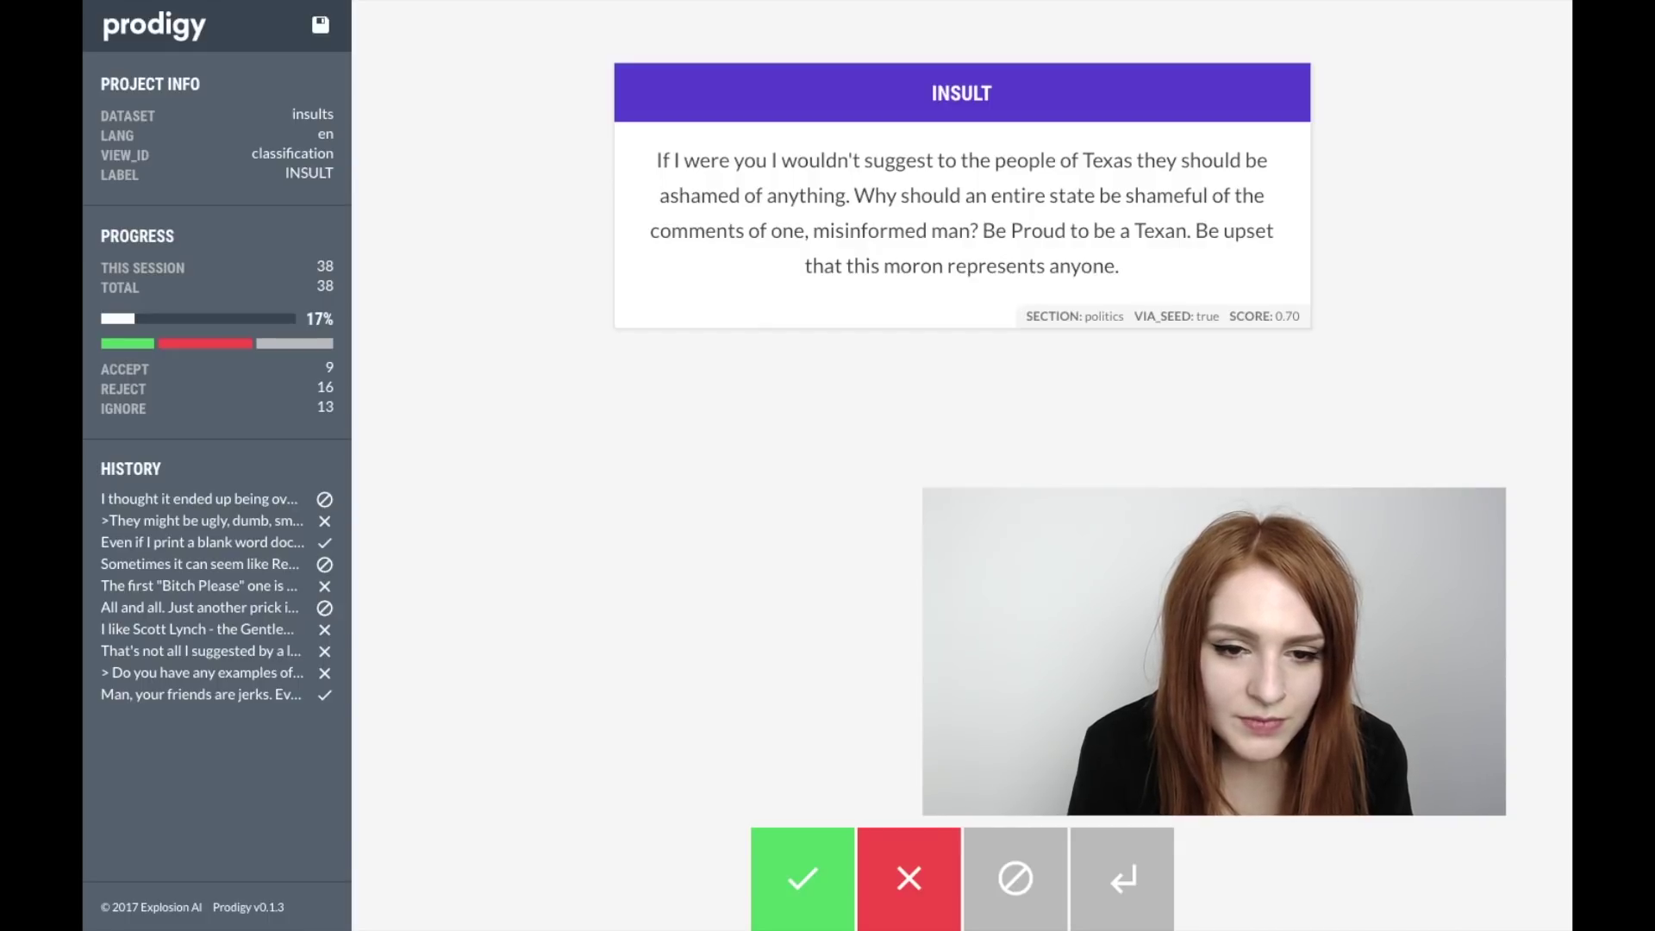
{"action": "key", "text": "space"}
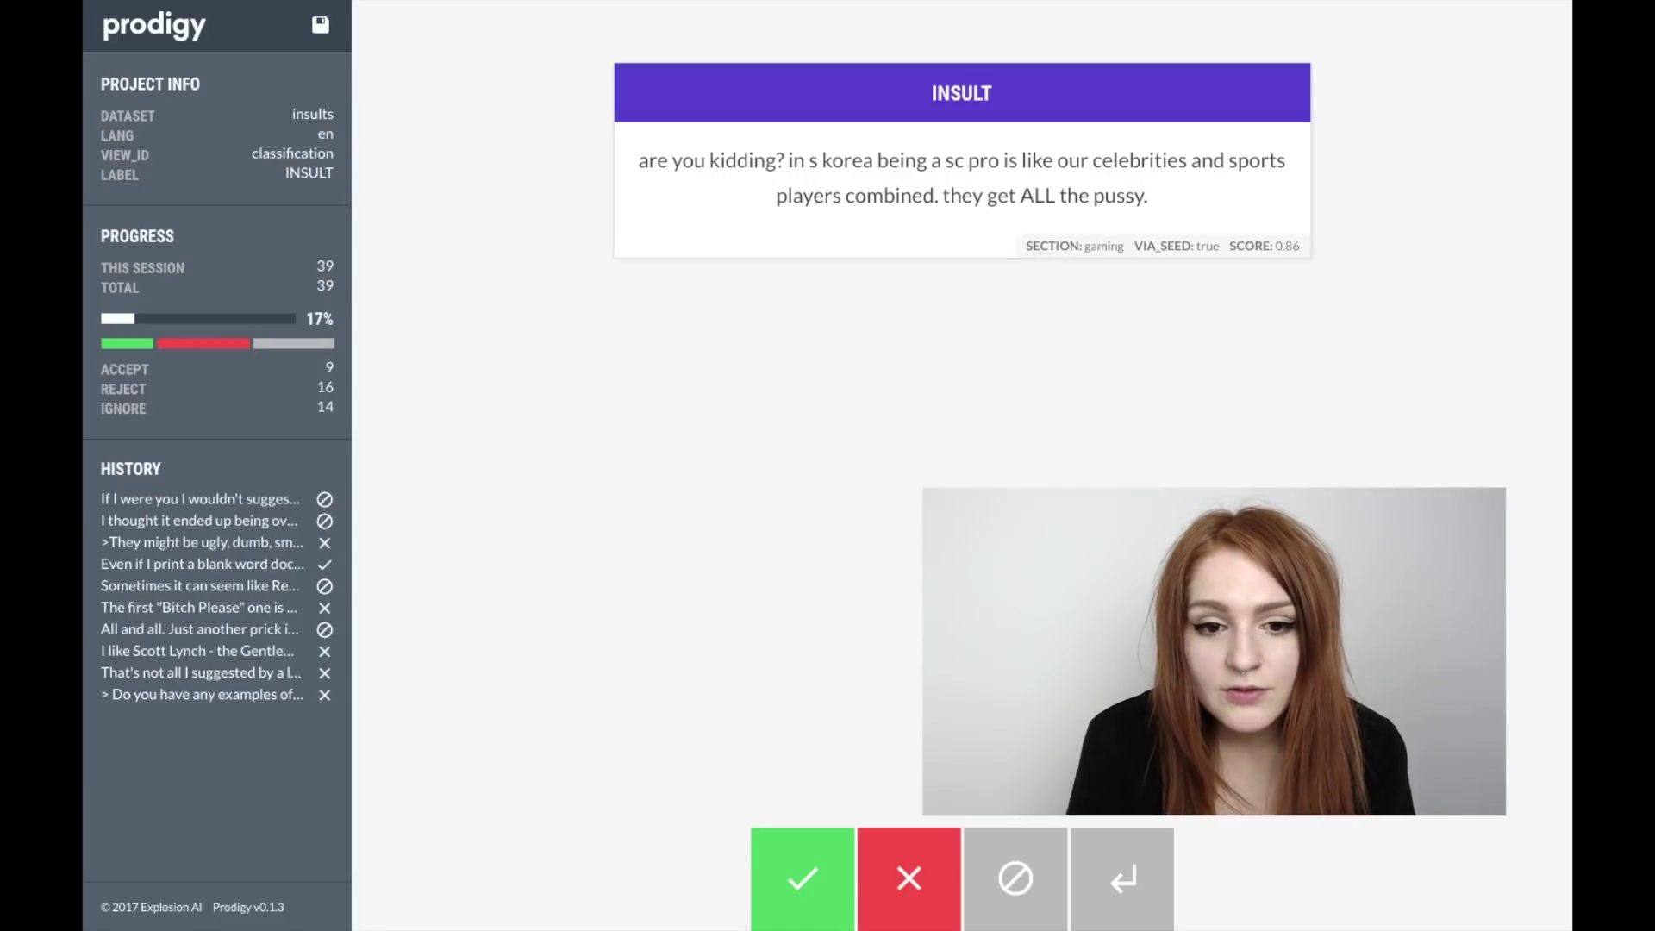
{"action": "key", "text": "x"}
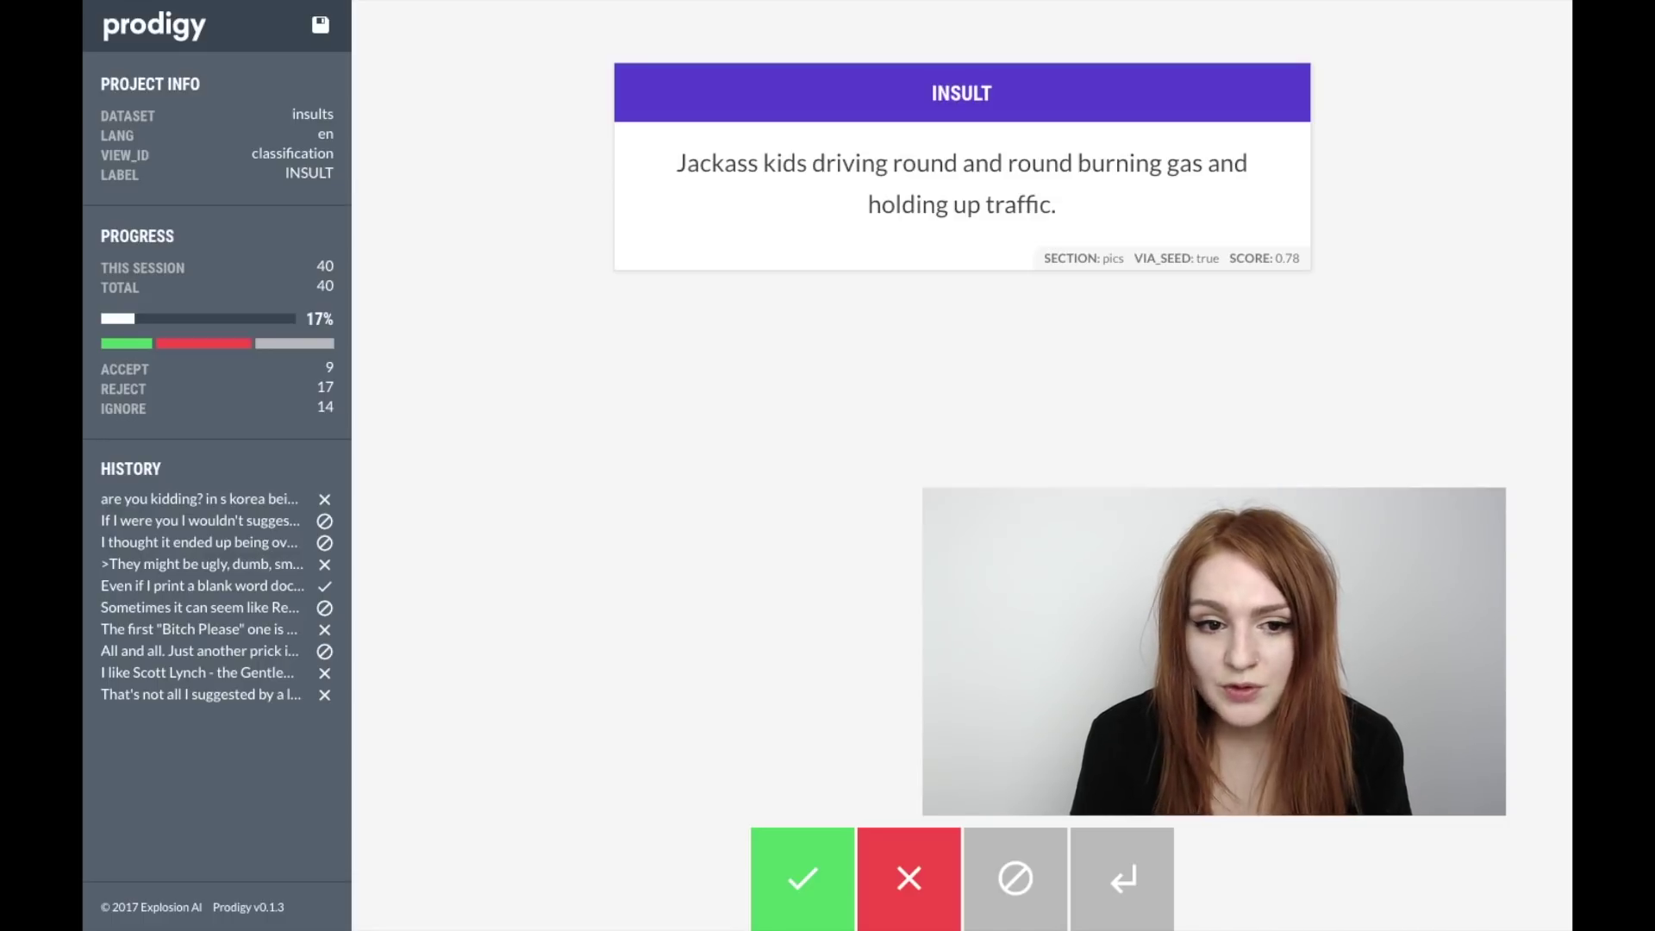
{"action": "key", "text": "x"}
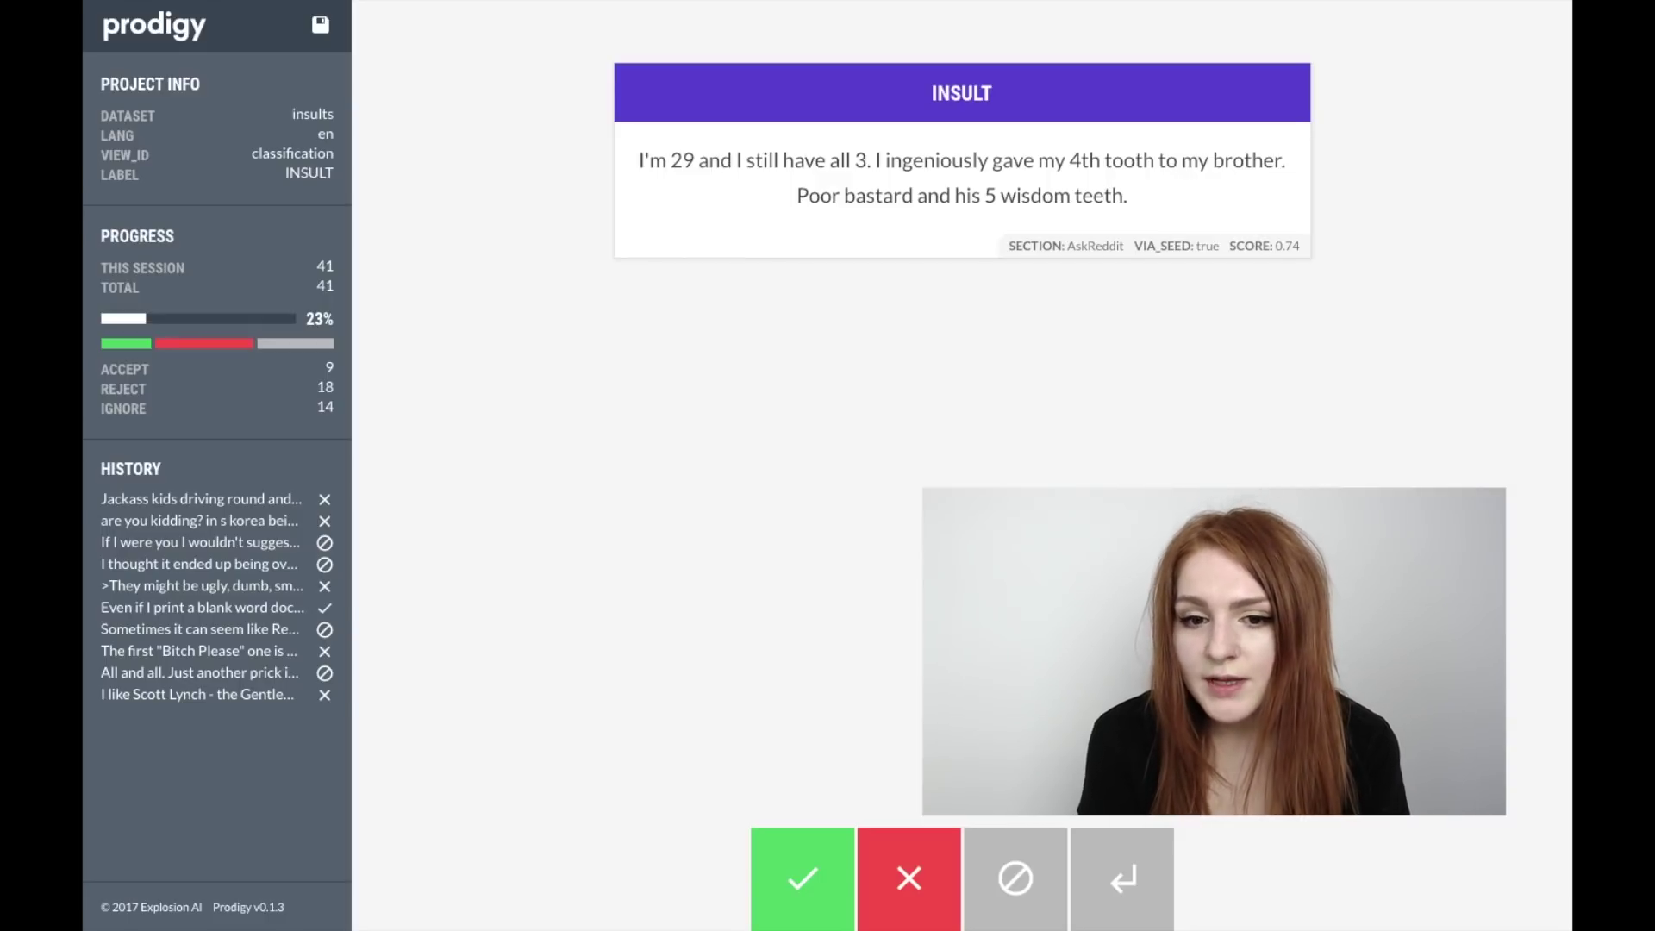
- Accept the Google spammer and hair gel comments, reject four and skip four, including Florida
{"action": "key", "text": "x"}
{"action": "key", "text": "space"}
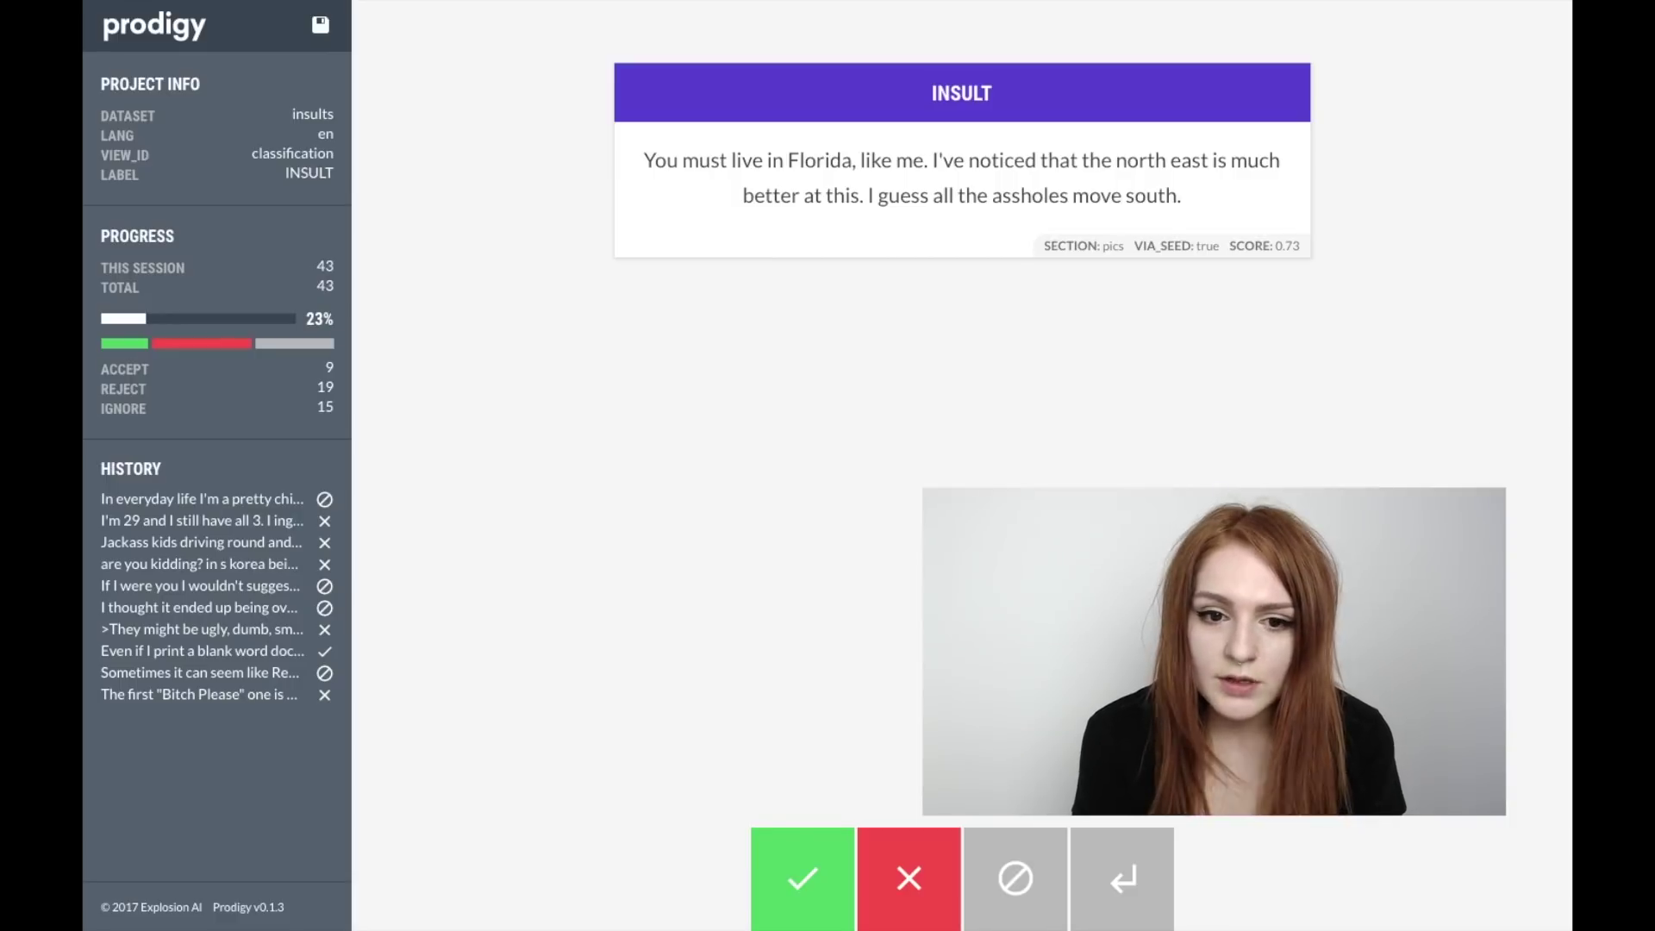
{"action": "key", "text": "space"}
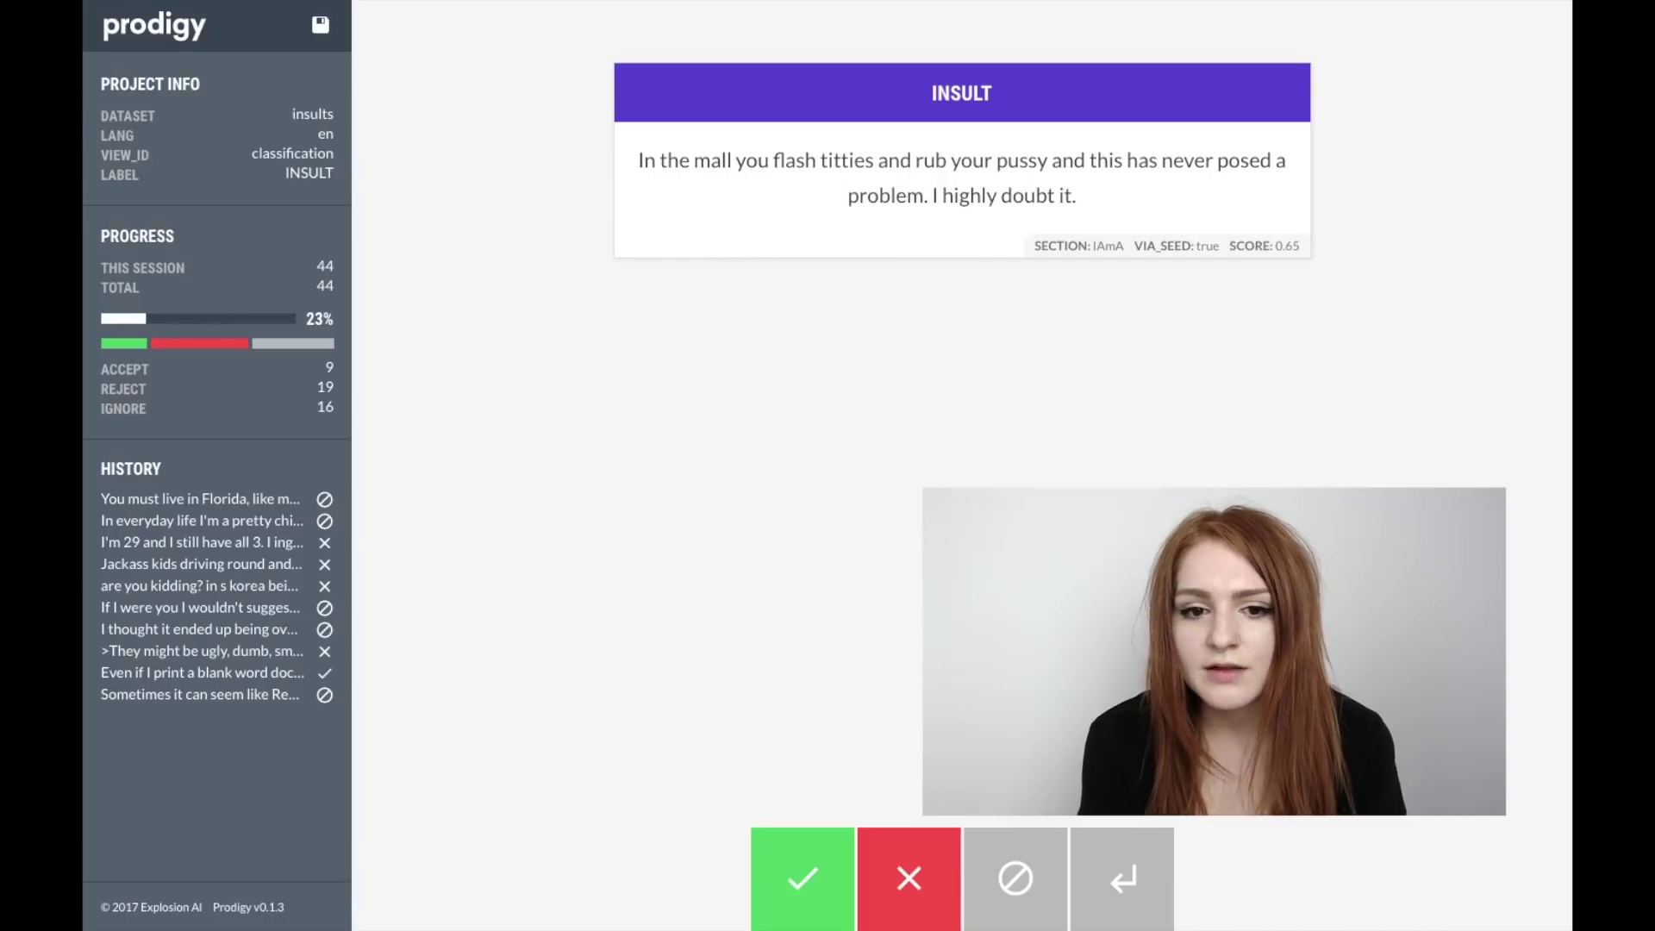
{"action": "key", "text": "x"}
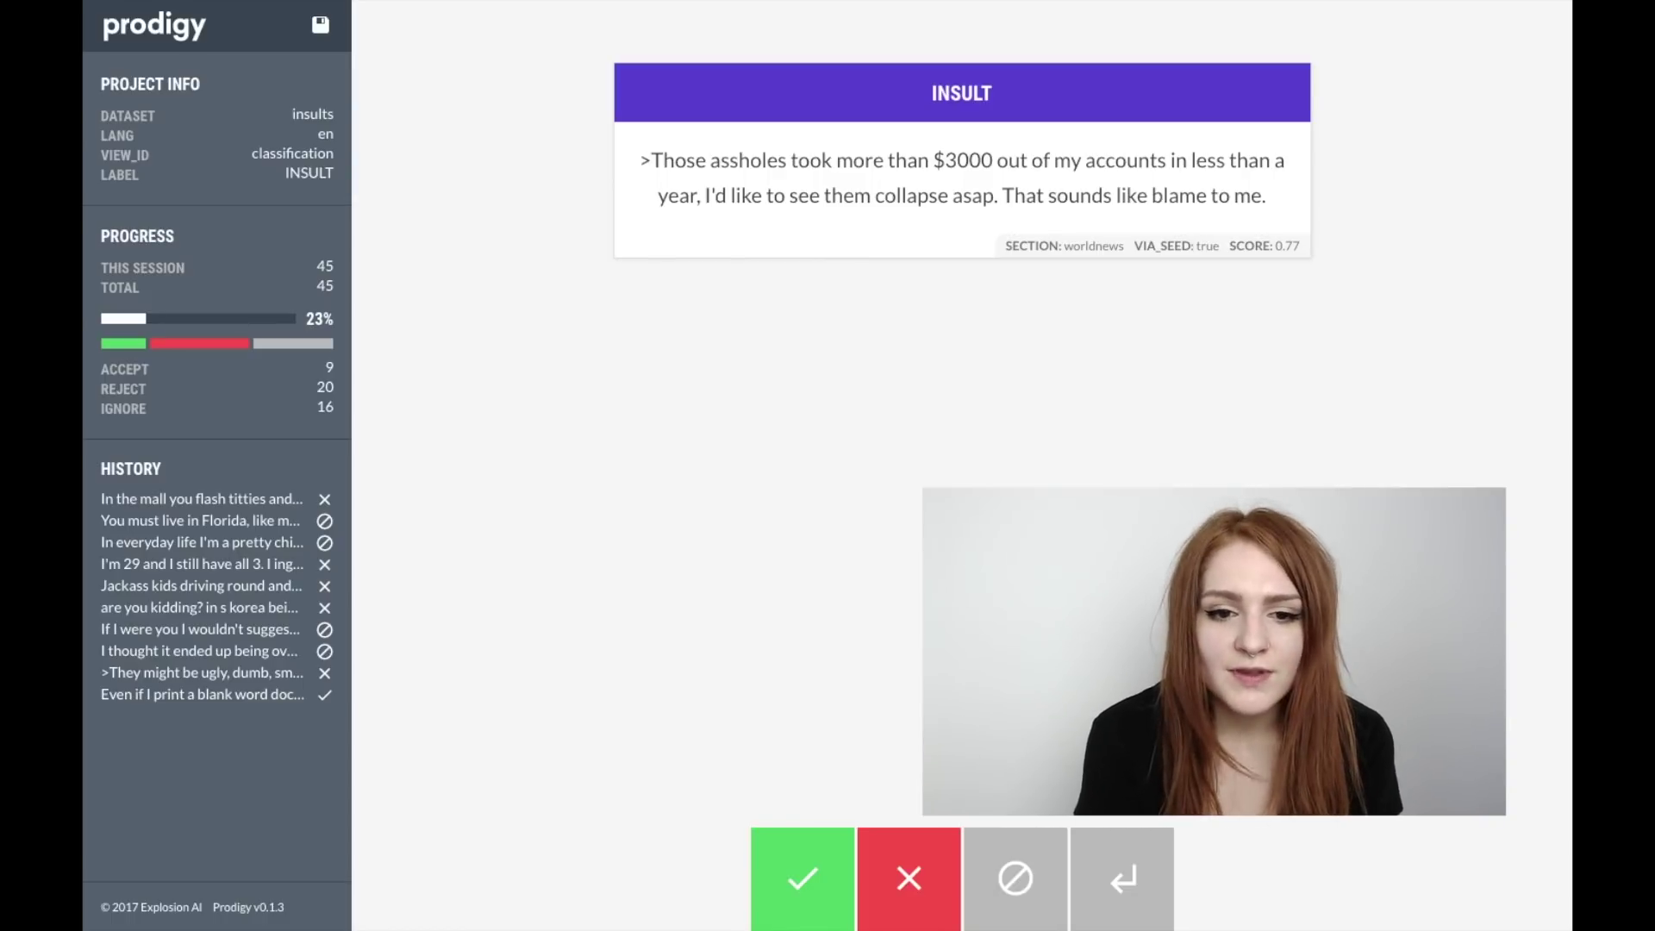
{"action": "key", "text": "space"}
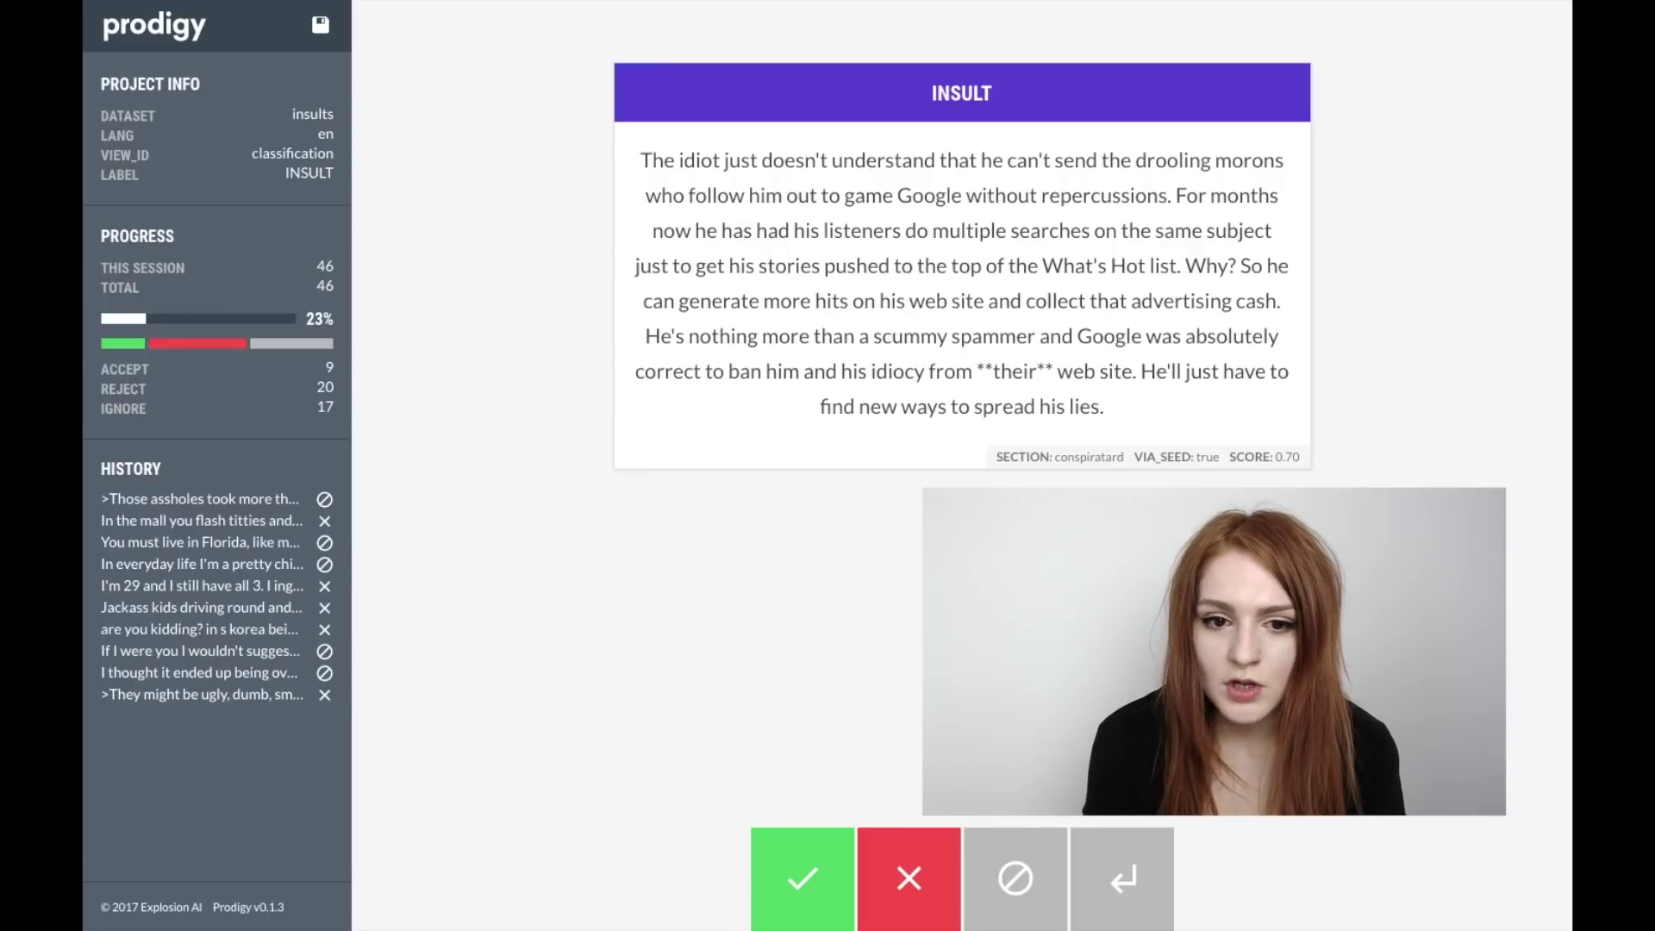
{"action": "key", "text": "a"}
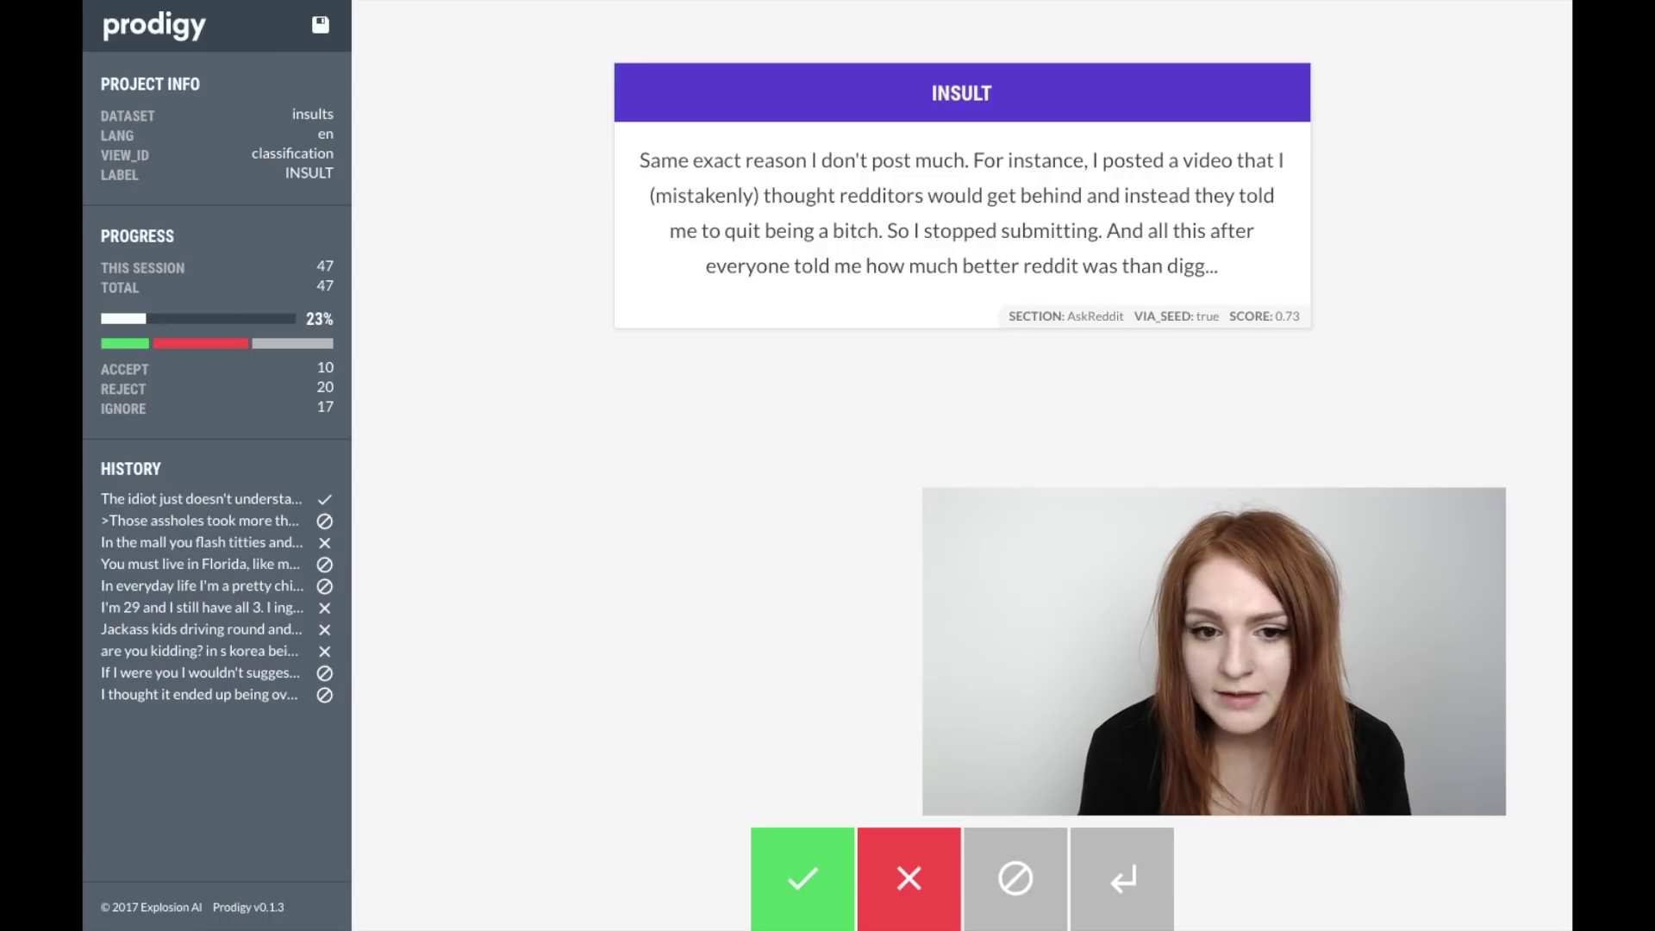
{"action": "key", "text": "x"}
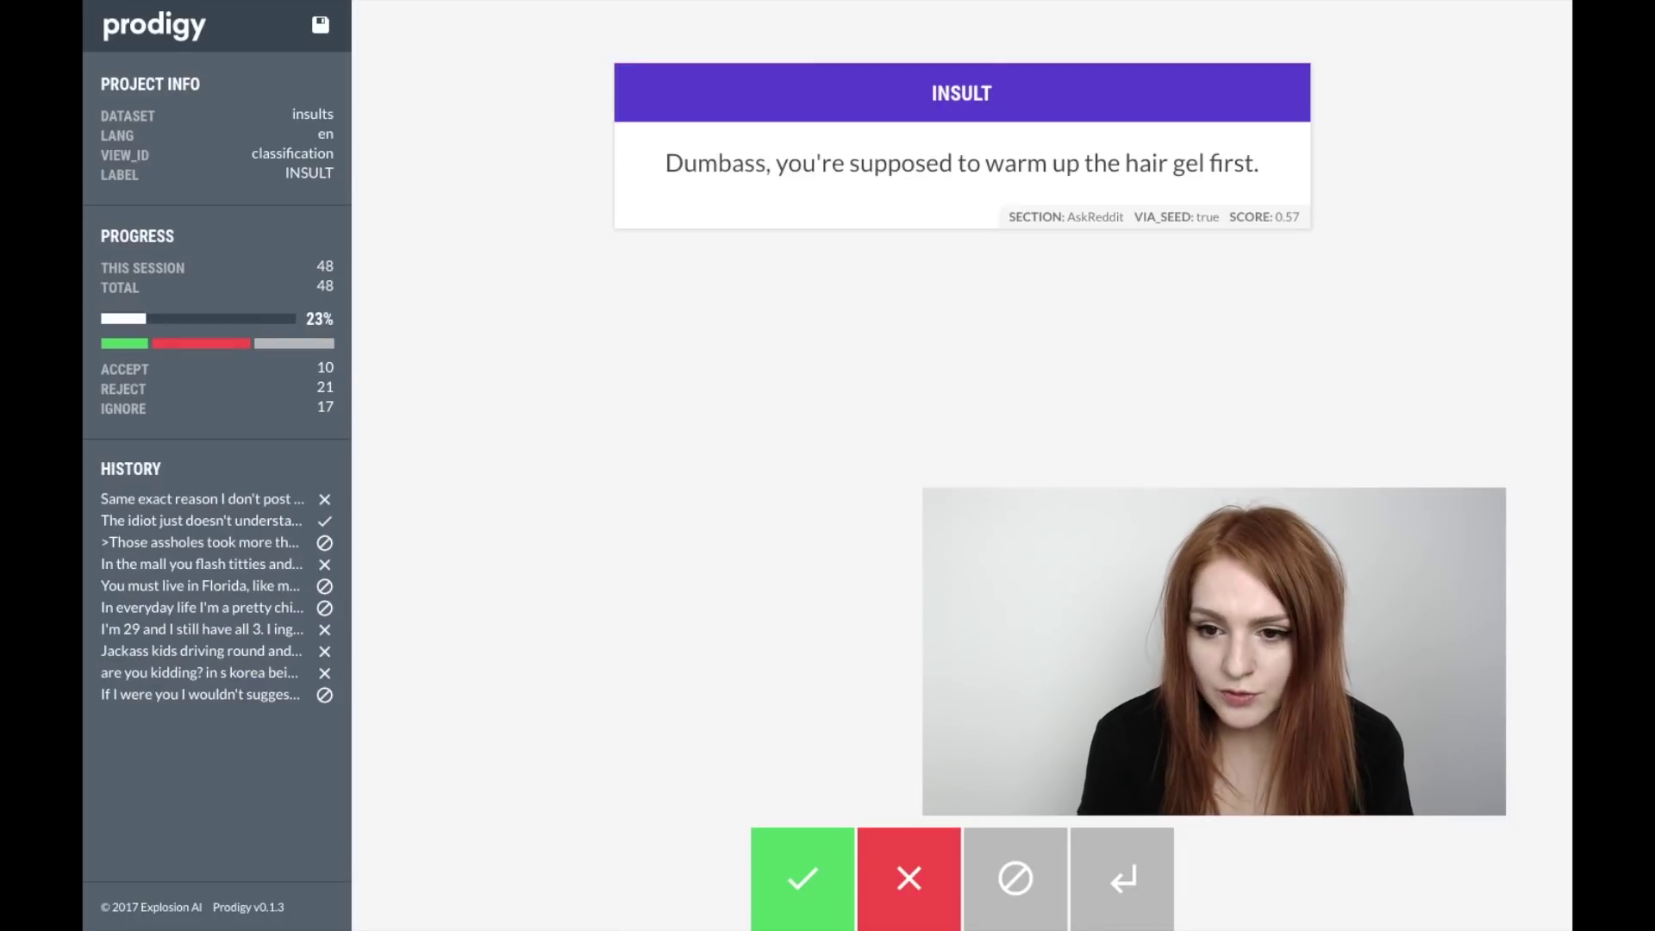
{"action": "key", "text": "a"}
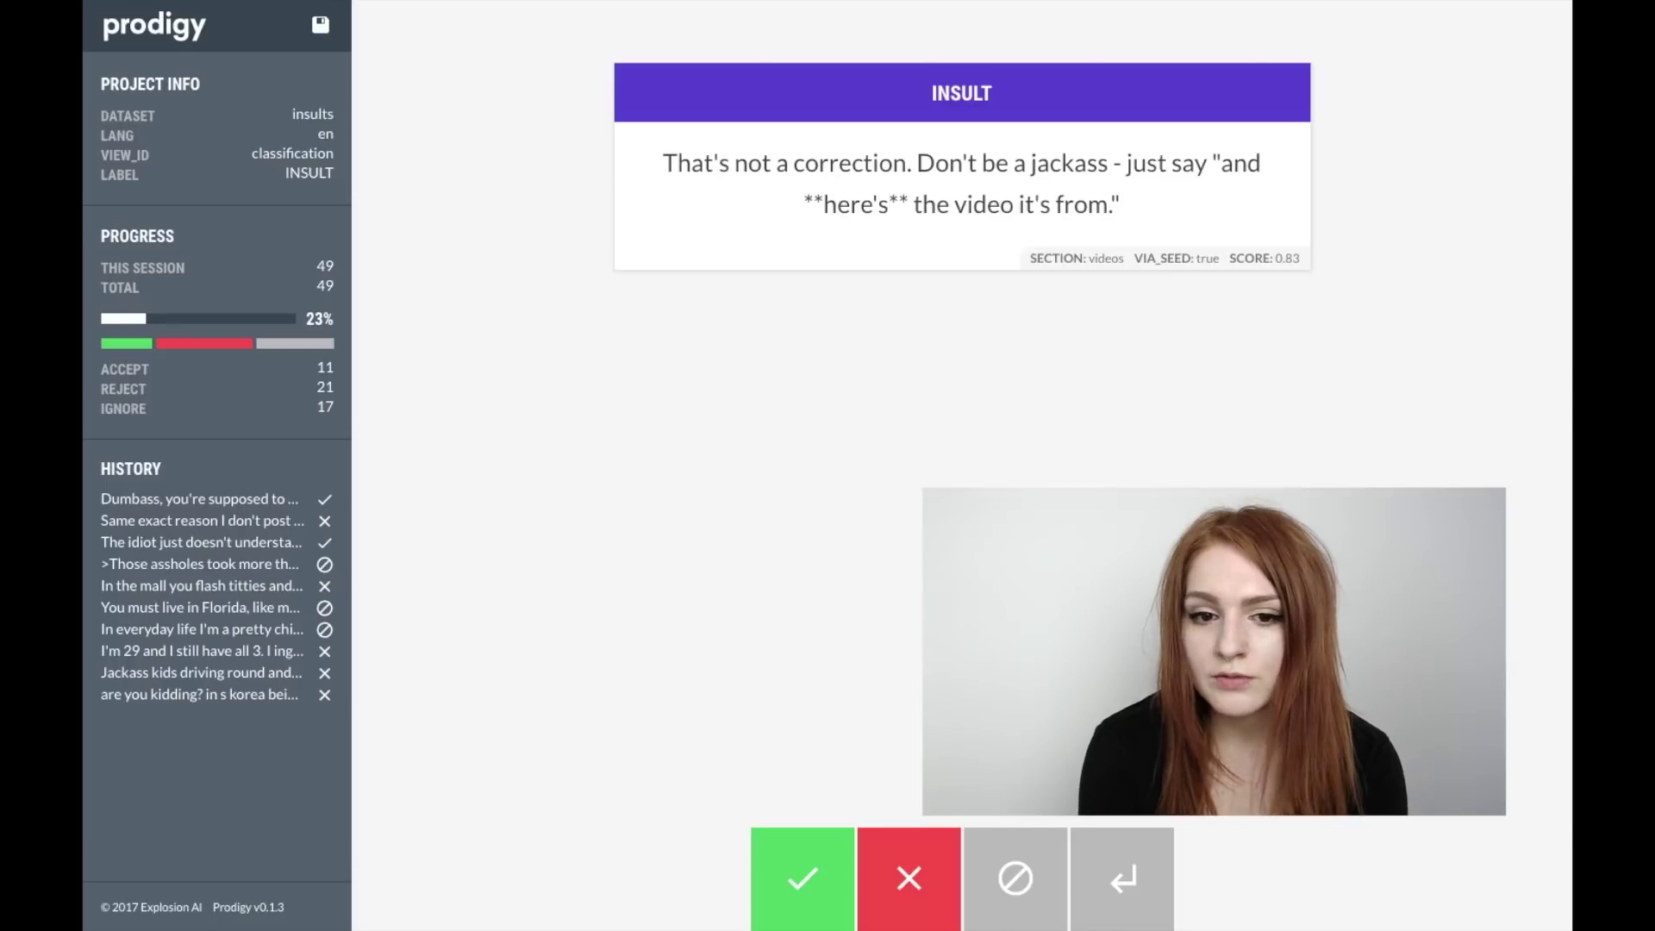
{"action": "key", "text": "x"}
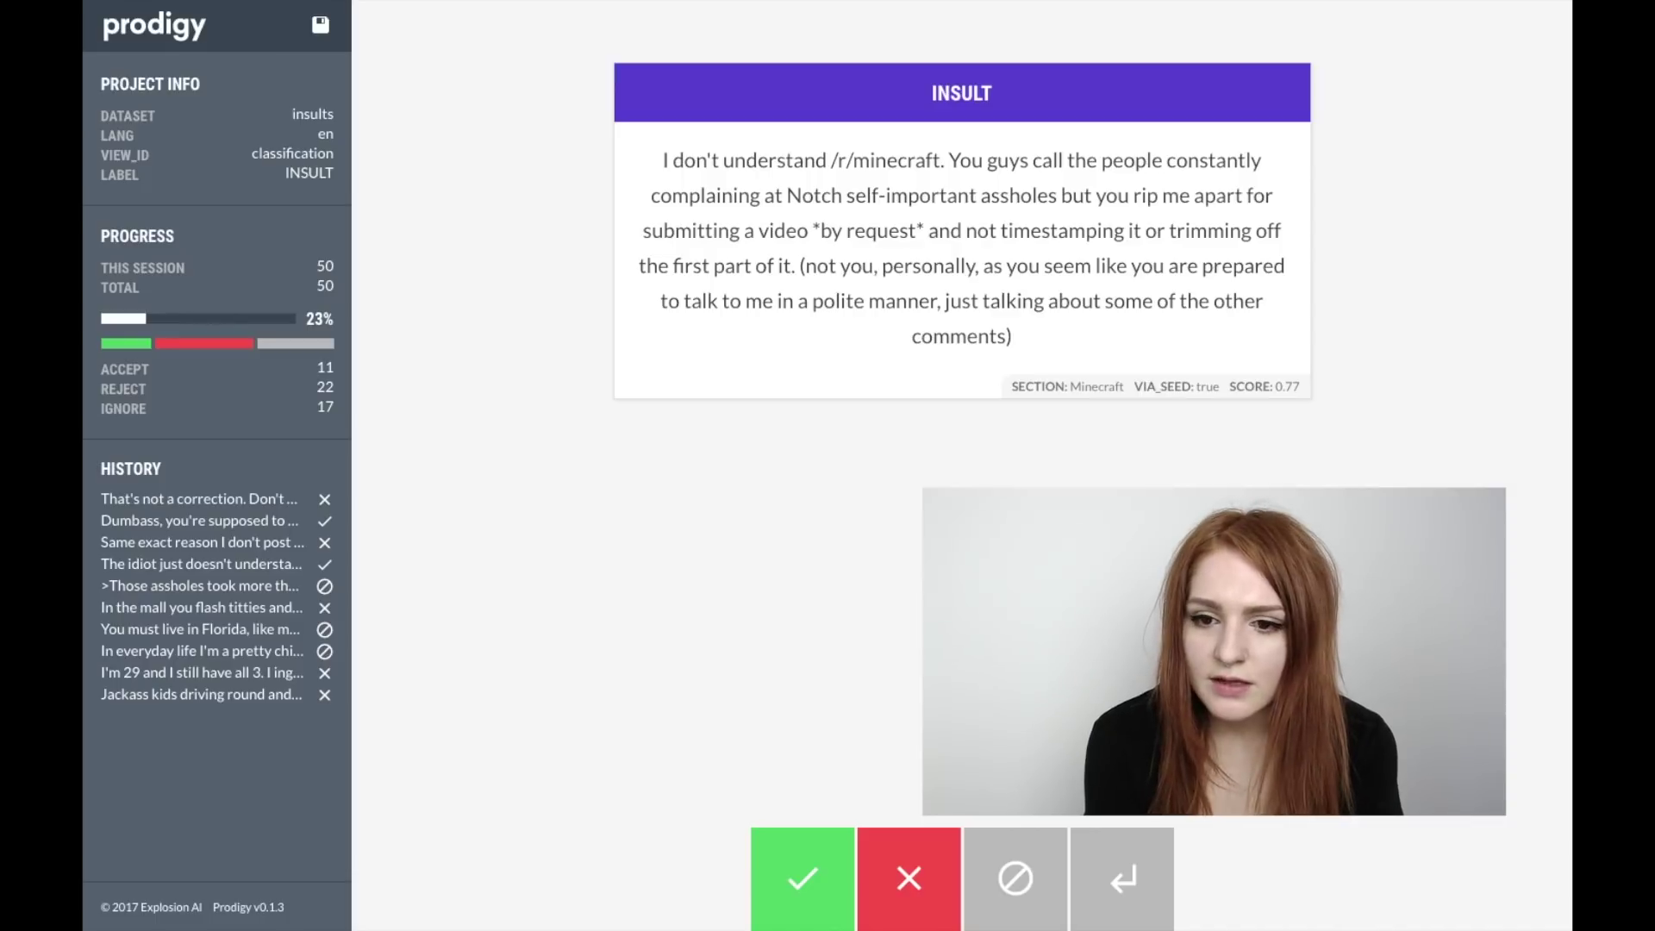
{"action": "key", "text": "space"}
{"action": "key", "text": "space"}
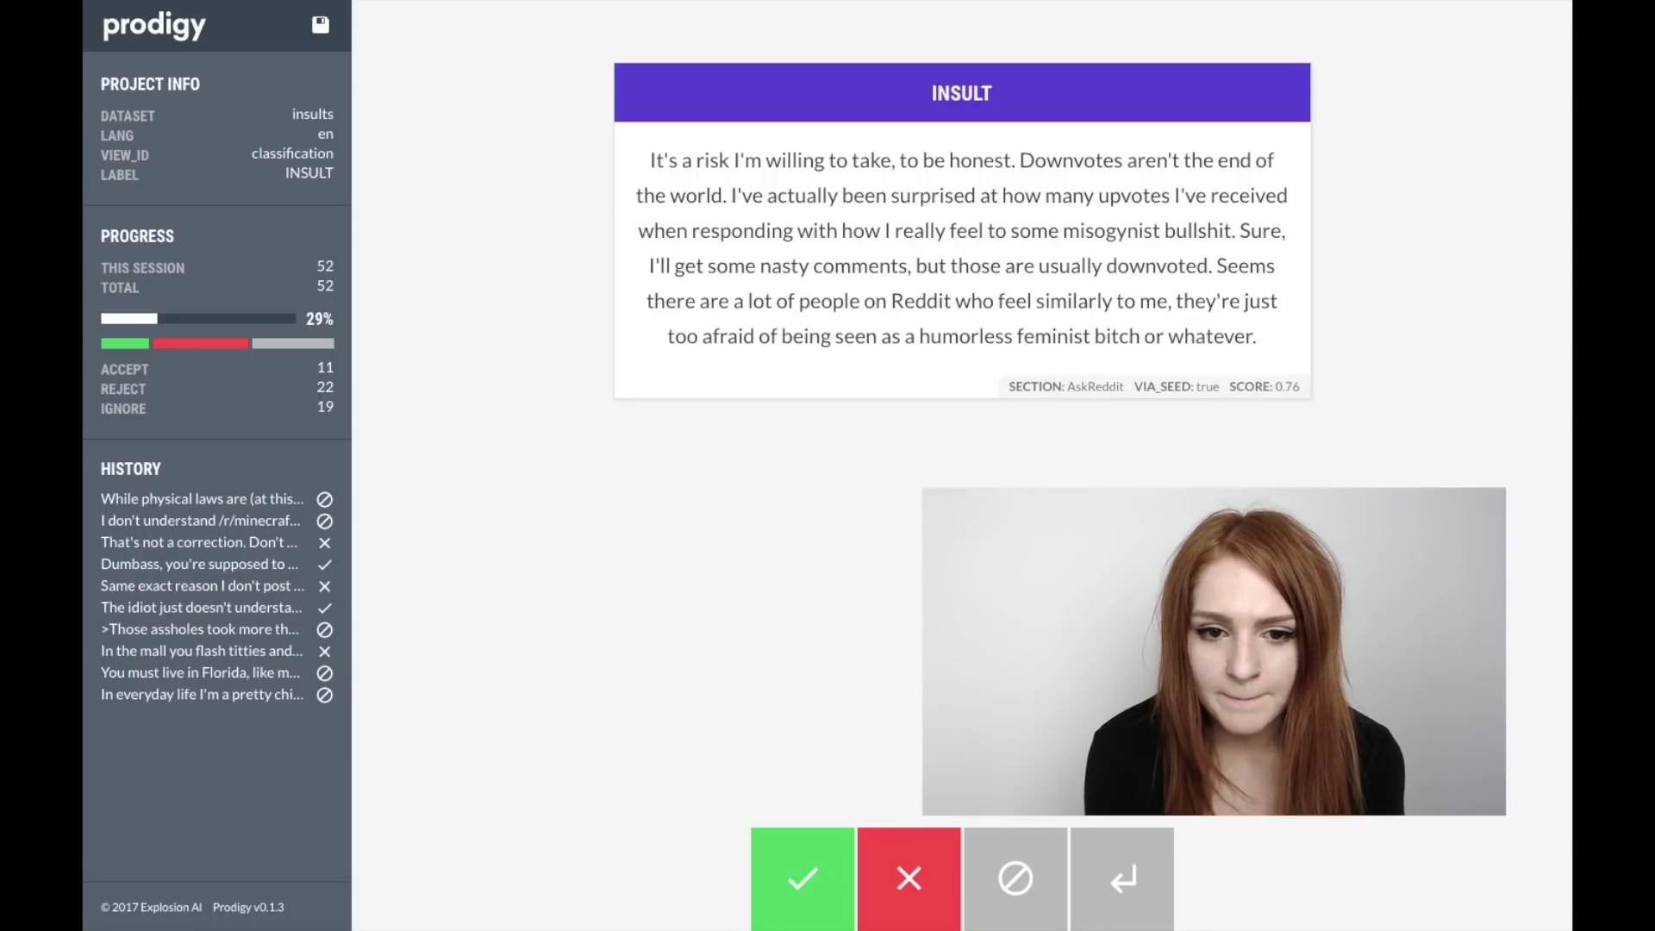
- Rapidly judge 13 comments from the downvotes one: 5 accepted, 6 rejected, 2 skipped
{"action": "key", "text": "x"}
{"action": "key", "text": "space"}
{"action": "key", "text": "a"}
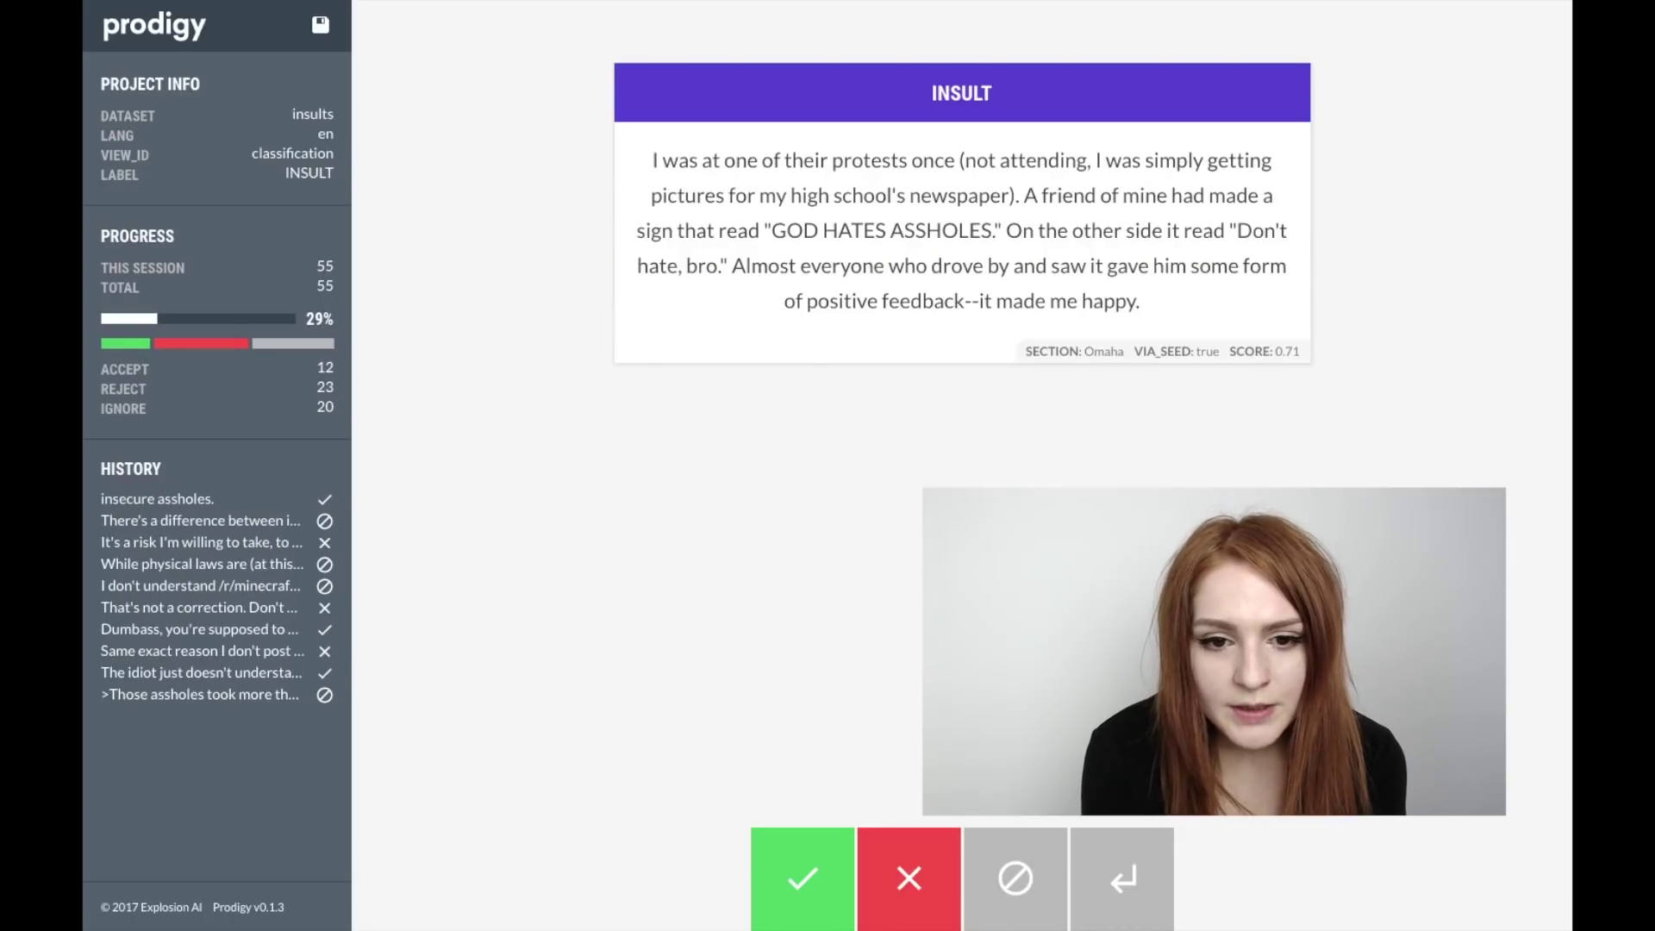
{"action": "key", "text": "x"}
{"action": "key", "text": "a"}
{"action": "key", "text": "x"}
{"action": "key", "text": "x"}
{"action": "key", "text": "x"}
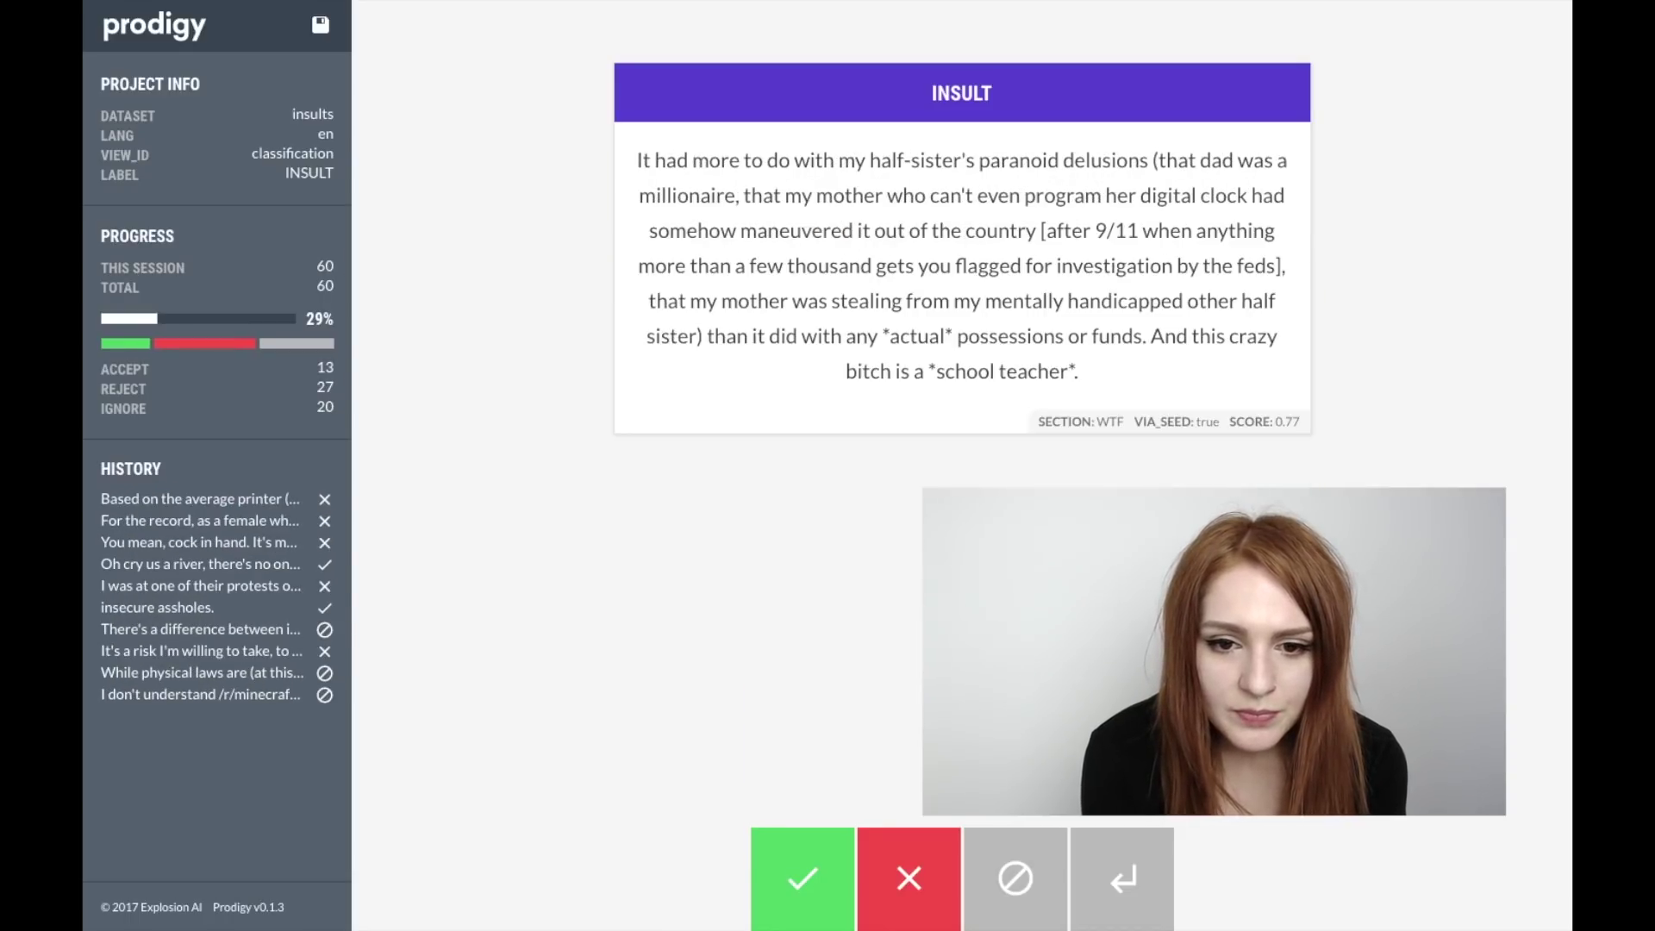
{"action": "key", "text": "a"}
{"action": "key", "text": "x"}
{"action": "key", "text": "a"}
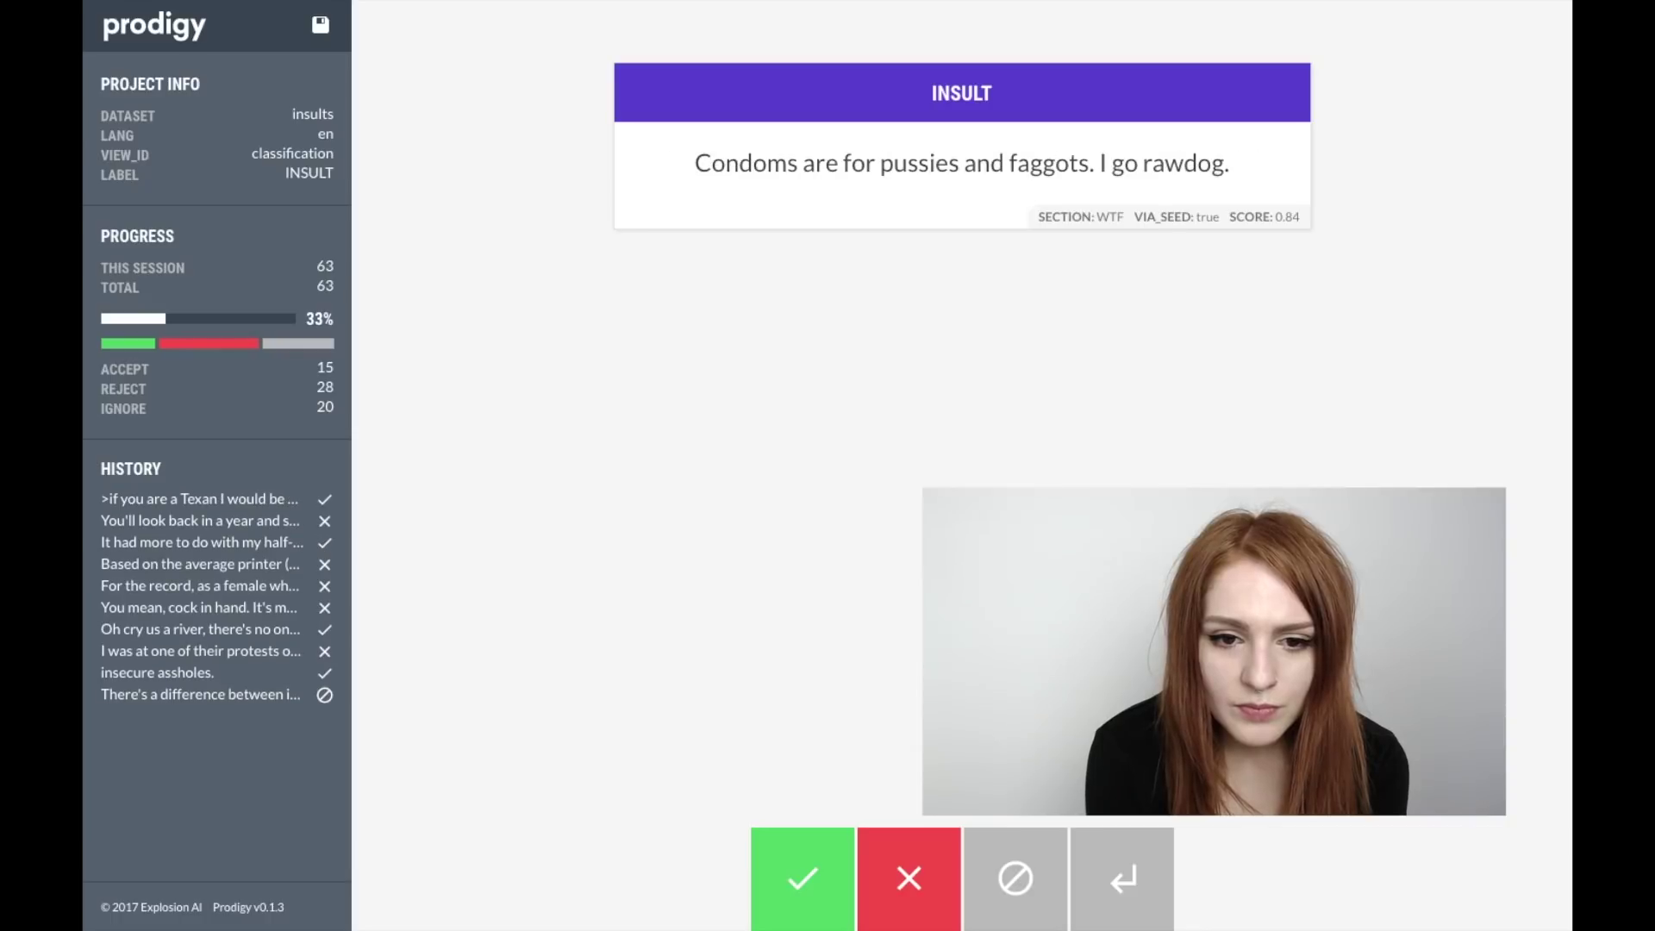
{"action": "key", "text": "a"}
{"action": "key", "text": "x"}
- Judge the next 13 comments, including Coolbot: 2 accepted, 7 rejected, 4 skipped
{"action": "key", "text": "x"}
{"action": "key", "text": "x"}
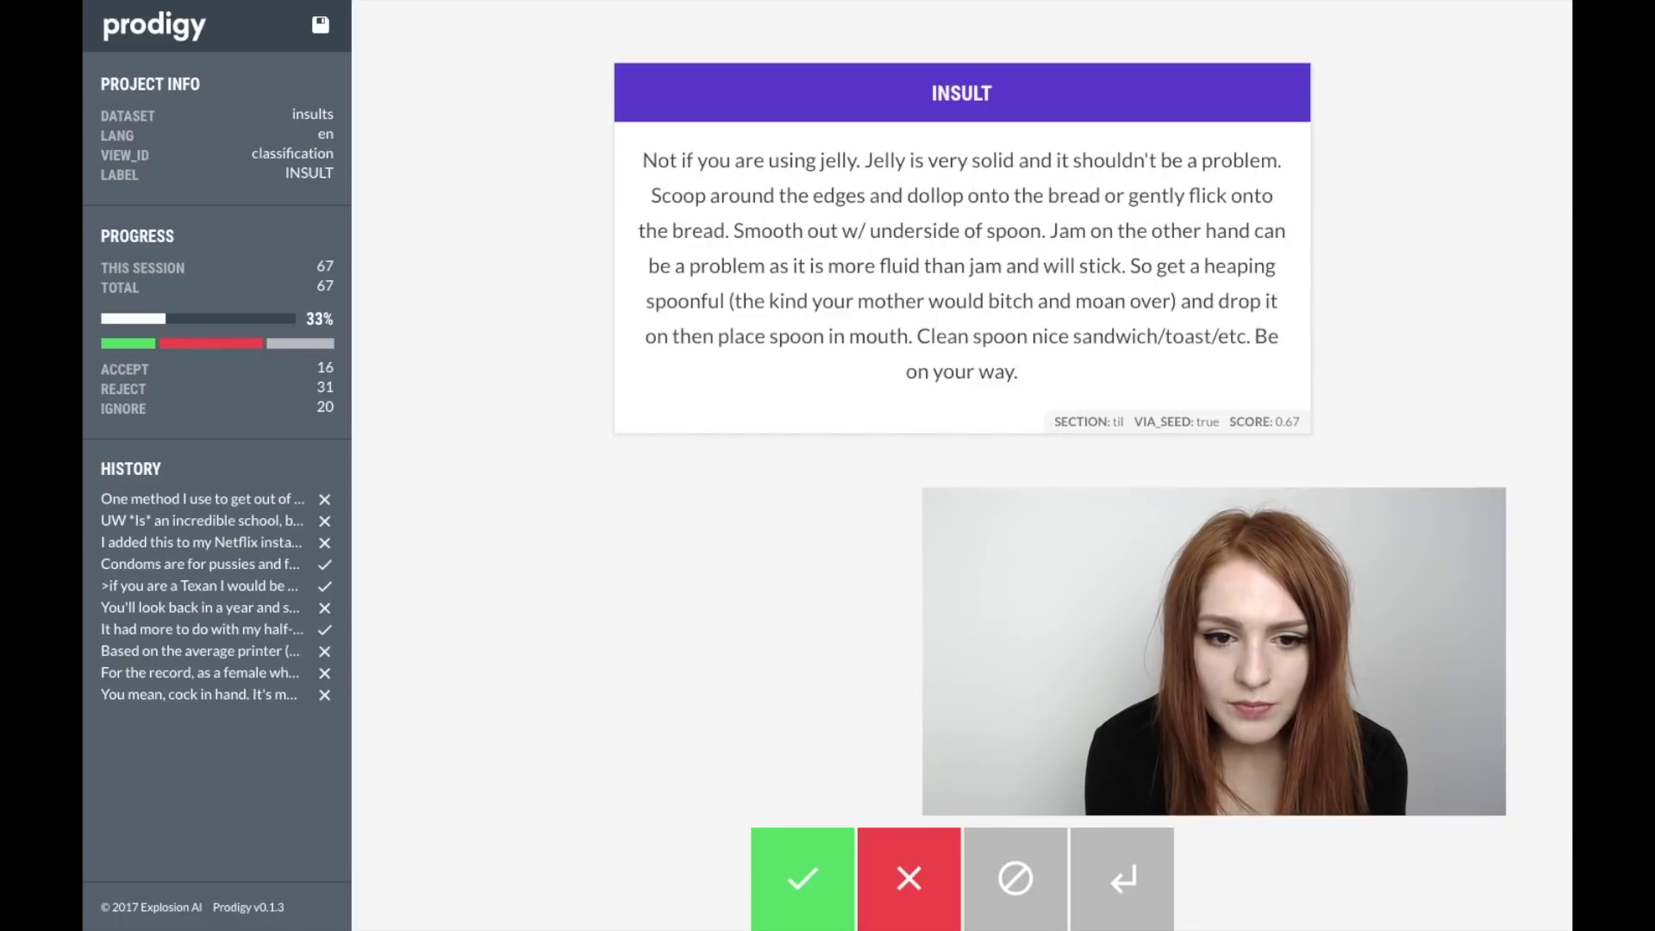
{"action": "key", "text": "x"}
{"action": "key", "text": "space"}
{"action": "key", "text": "x"}
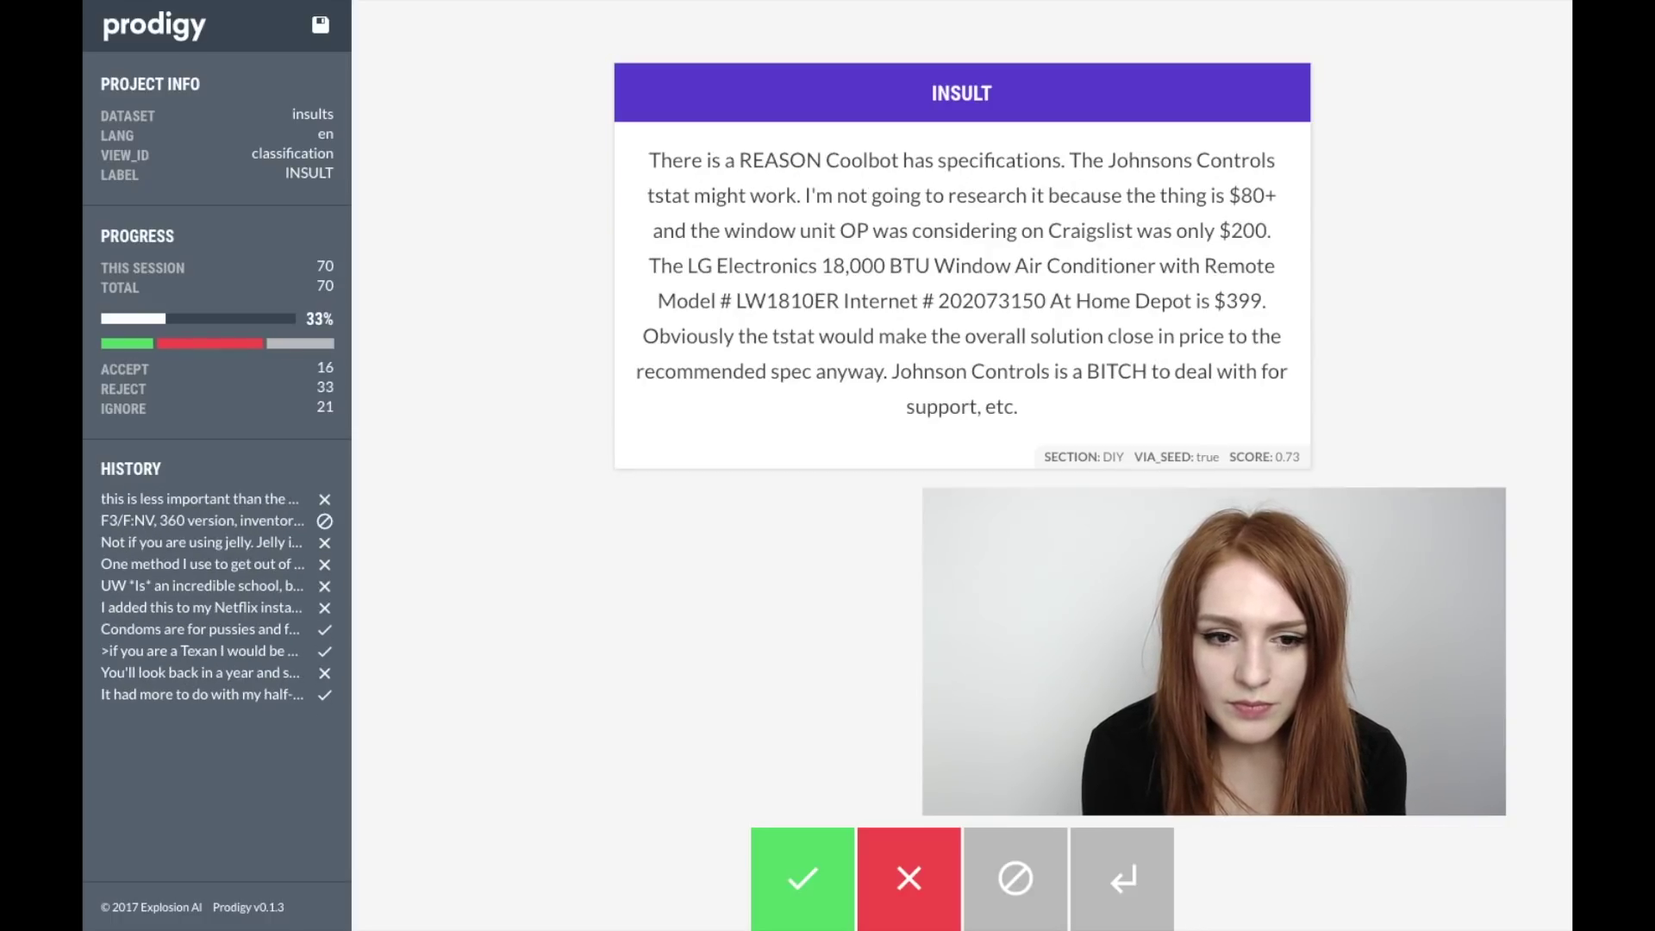
{"action": "key", "text": "x"}
{"action": "key", "text": "x"}
{"action": "key", "text": "space"}
{"action": "key", "text": "a"}
{"action": "key", "text": "x"}
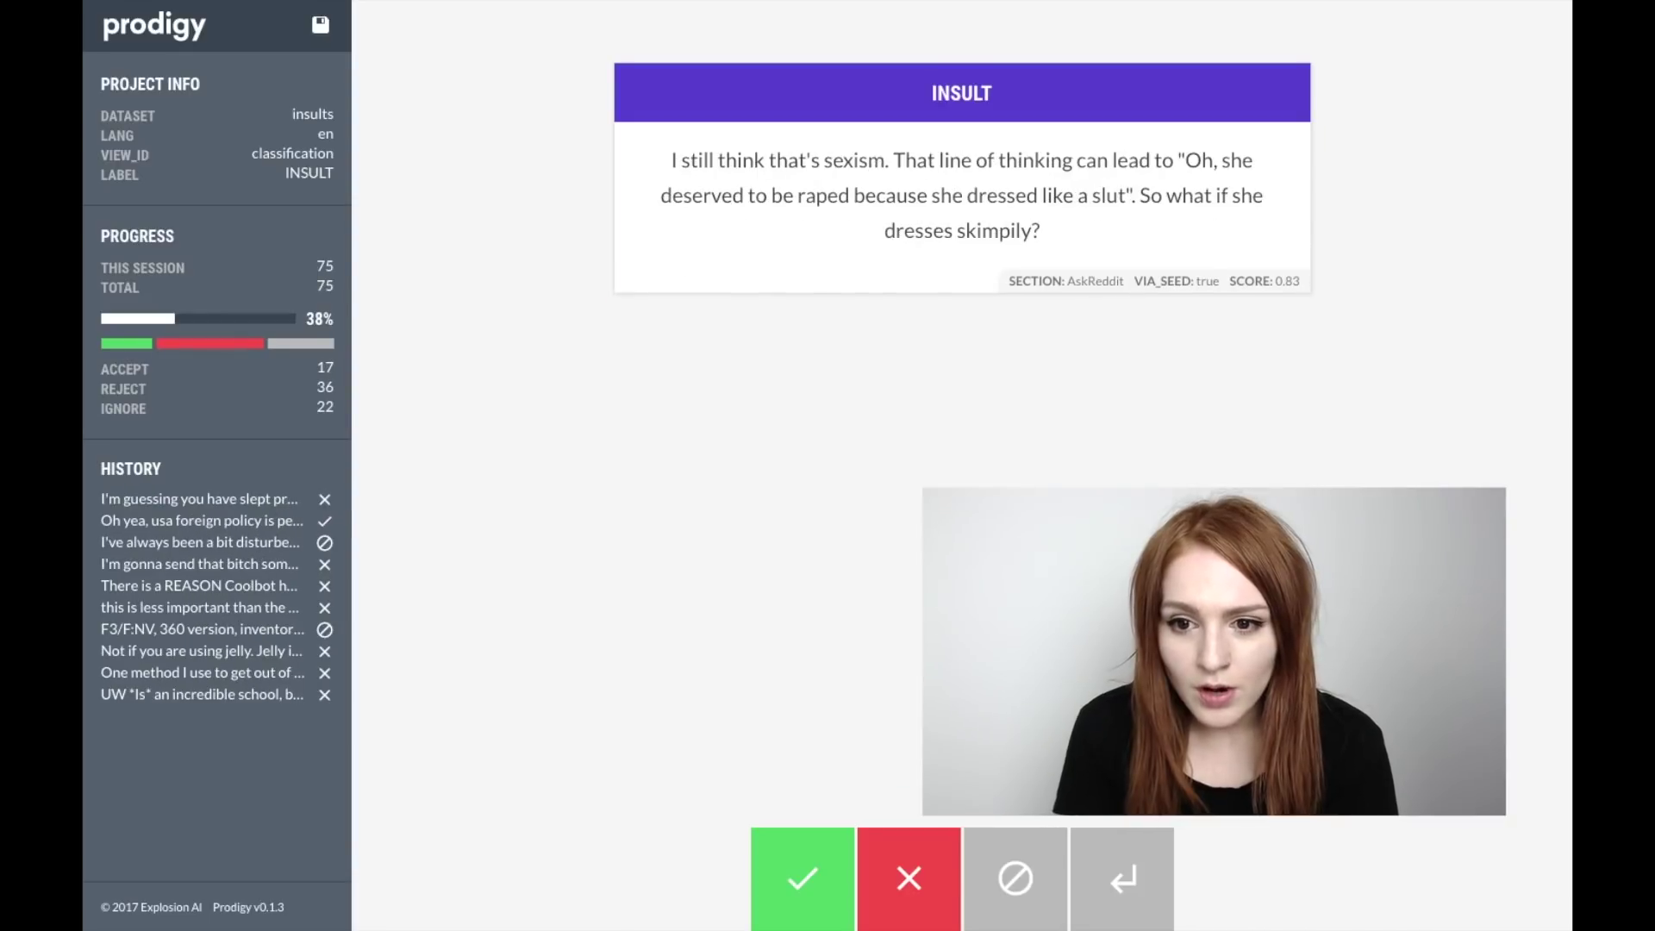
{"action": "key", "text": "space"}
{"action": "key", "text": "x"}
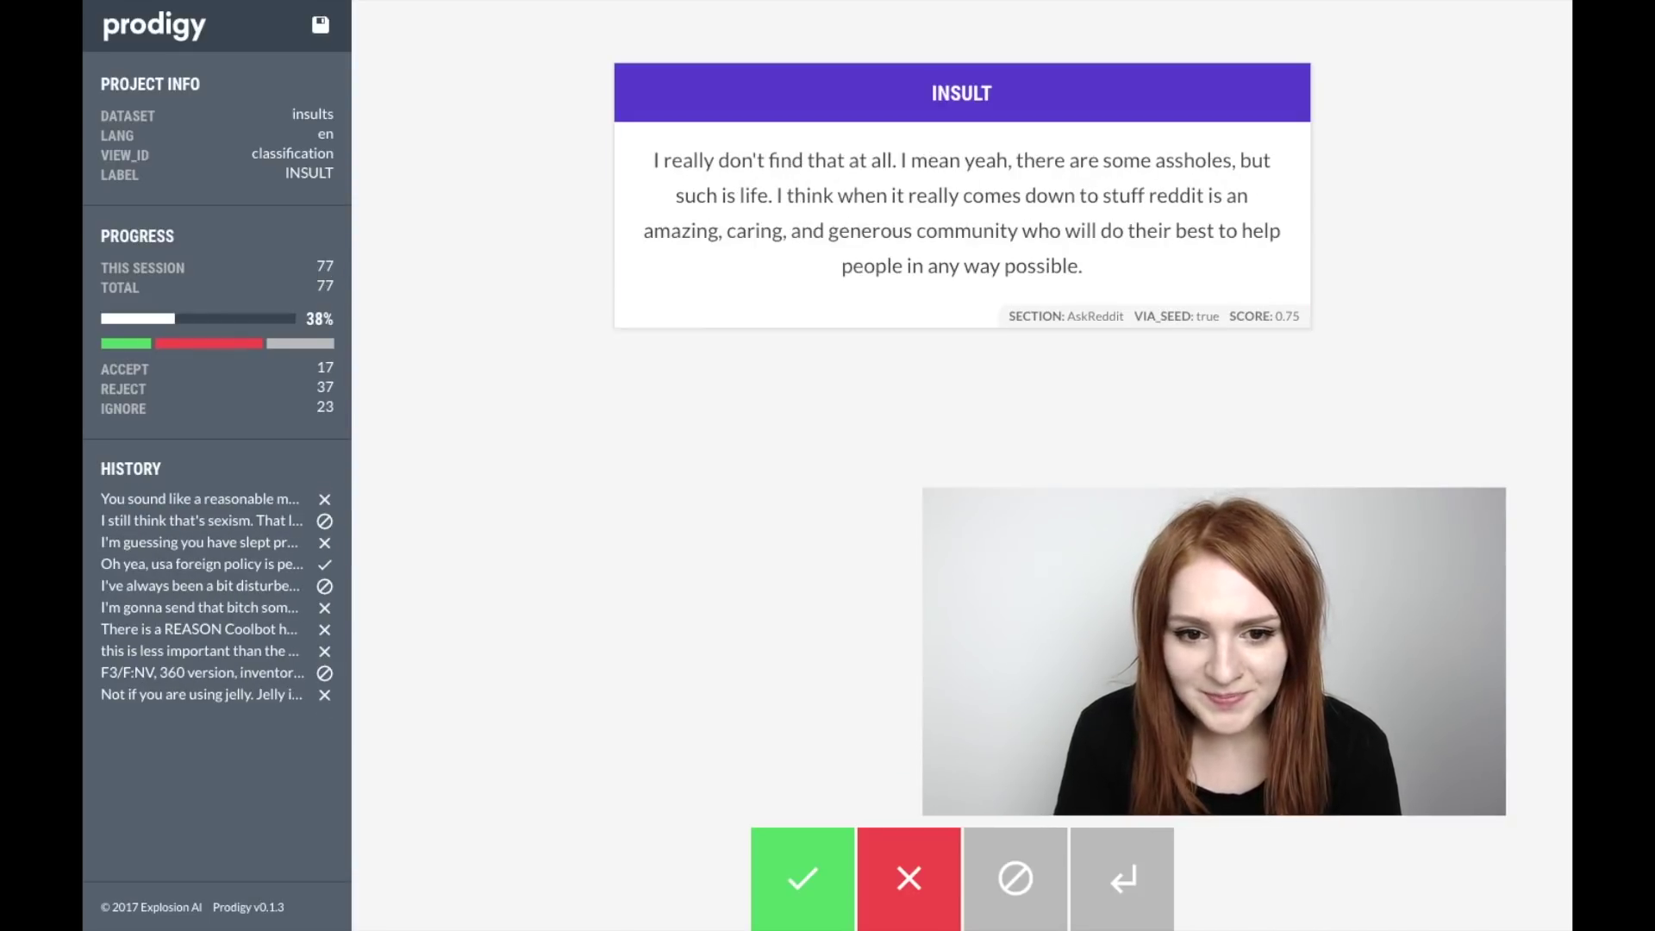
{"action": "key", "text": "x"}
{"action": "key", "text": "a"}
- Judge another 13 comments: 4 accepted as INSULT, 6 rejected, 3 skipped
{"action": "key", "text": "a"}
{"action": "key", "text": "x"}
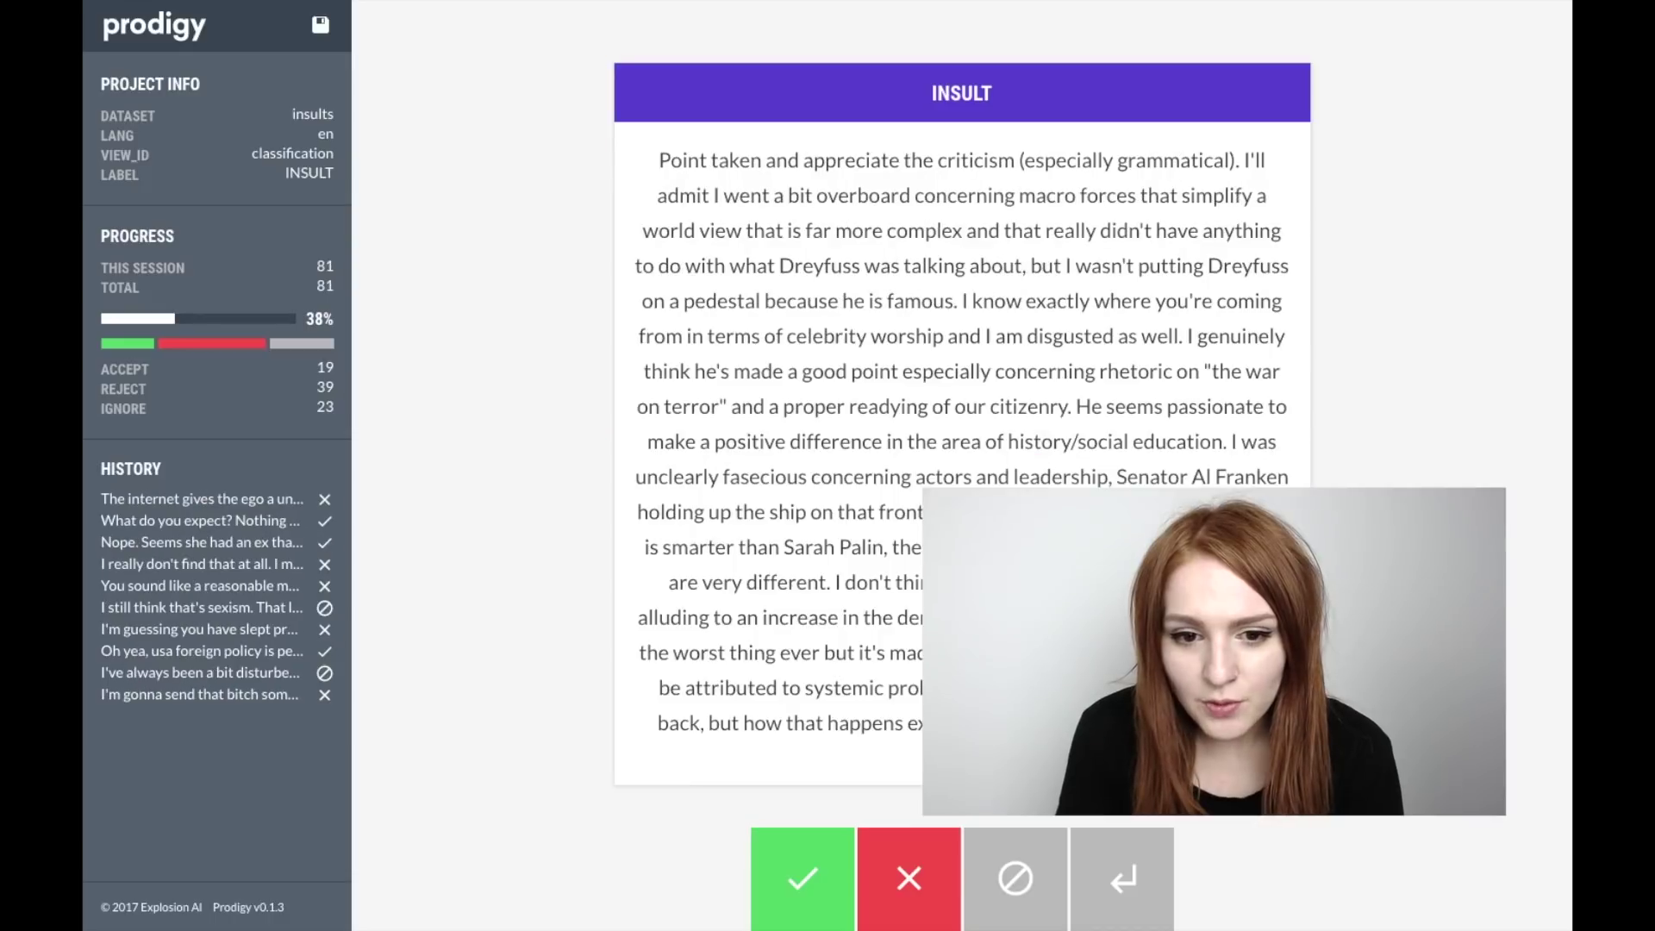
{"action": "key", "text": "space"}
{"action": "key", "text": "x"}
{"action": "key", "text": "x"}
{"action": "key", "text": "x"}
{"action": "key", "text": "x"}
{"action": "key", "text": "x"}
{"action": "key", "text": "space"}
{"action": "key", "text": "x"}
{"action": "key", "text": "space"}
{"action": "key", "text": "x"}
{"action": "key", "text": "x"}
{"action": "key", "text": "x"}
{"action": "key", "text": "a"}
{"action": "key", "text": "x"}
{"action": "key", "text": "x"}
{"action": "key", "text": "a"}
{"action": "key", "text": "a"}
{"action": "key", "text": "x"}
{"action": "key", "text": "space"}
{"action": "key", "text": "a"}
{"action": "key", "text": "x"}
{"action": "key", "text": "x"}
- Judge 13 more comments: 6 accepted, 6 rejected, 1 skipped
{"action": "key", "text": "x"}
{"action": "key", "text": "x"}
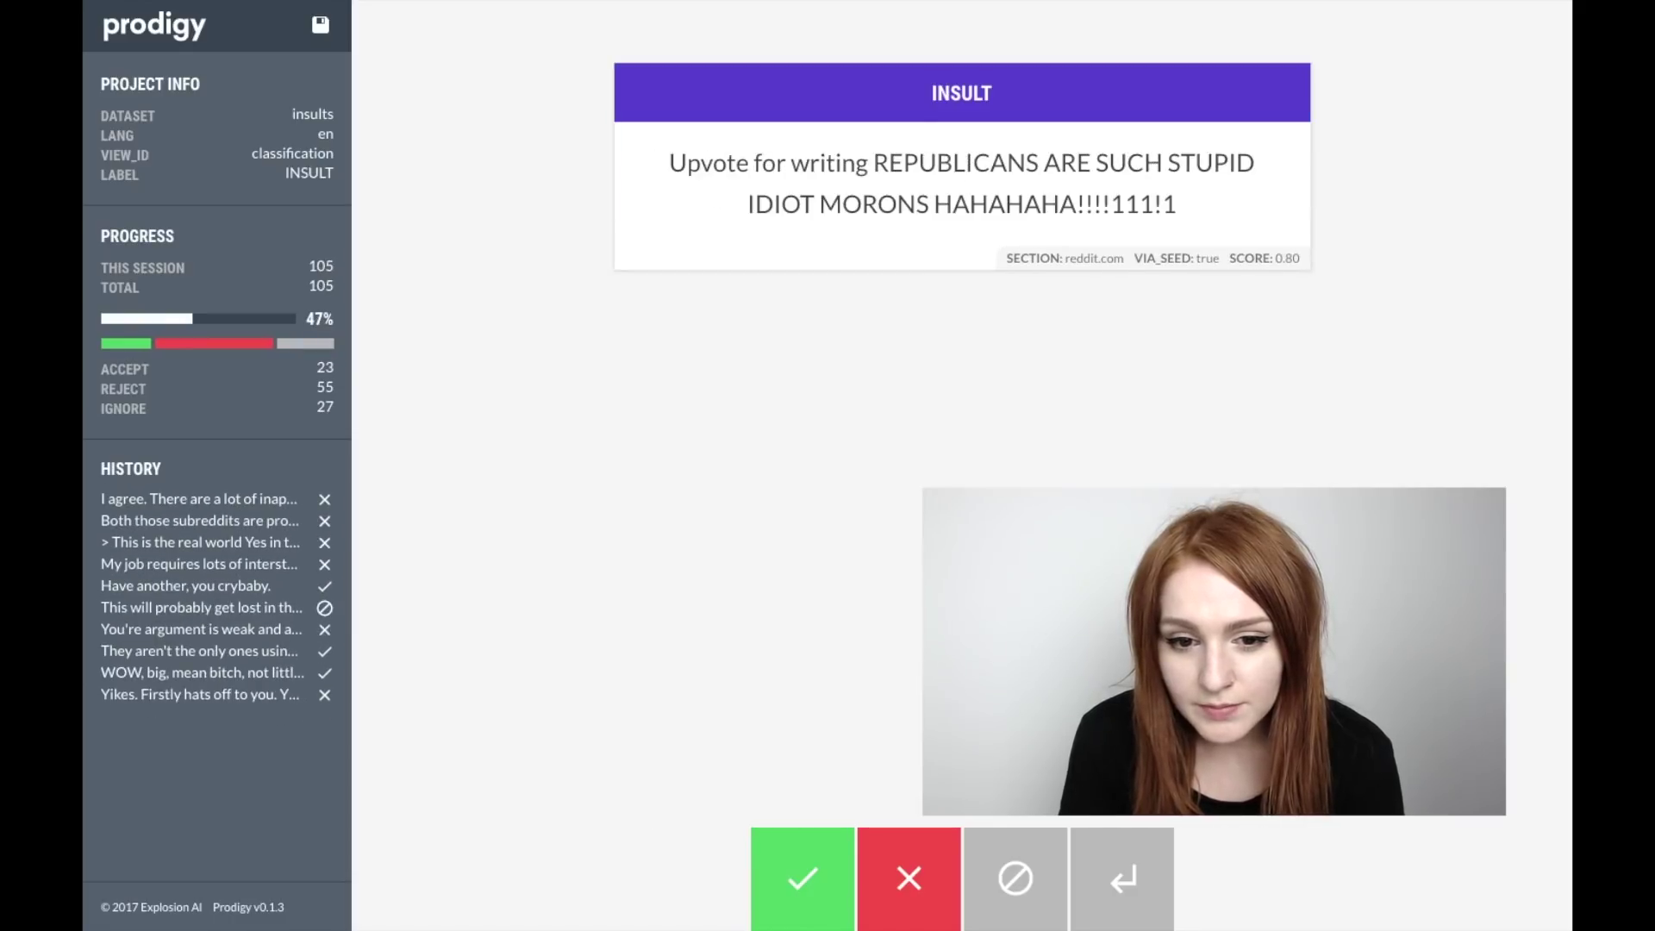
{"action": "key", "text": "a"}
{"action": "key", "text": "x"}
{"action": "key", "text": "space"}
{"action": "key", "text": "a"}
{"action": "key", "text": "x"}
{"action": "key", "text": "a"}
{"action": "key", "text": "x"}
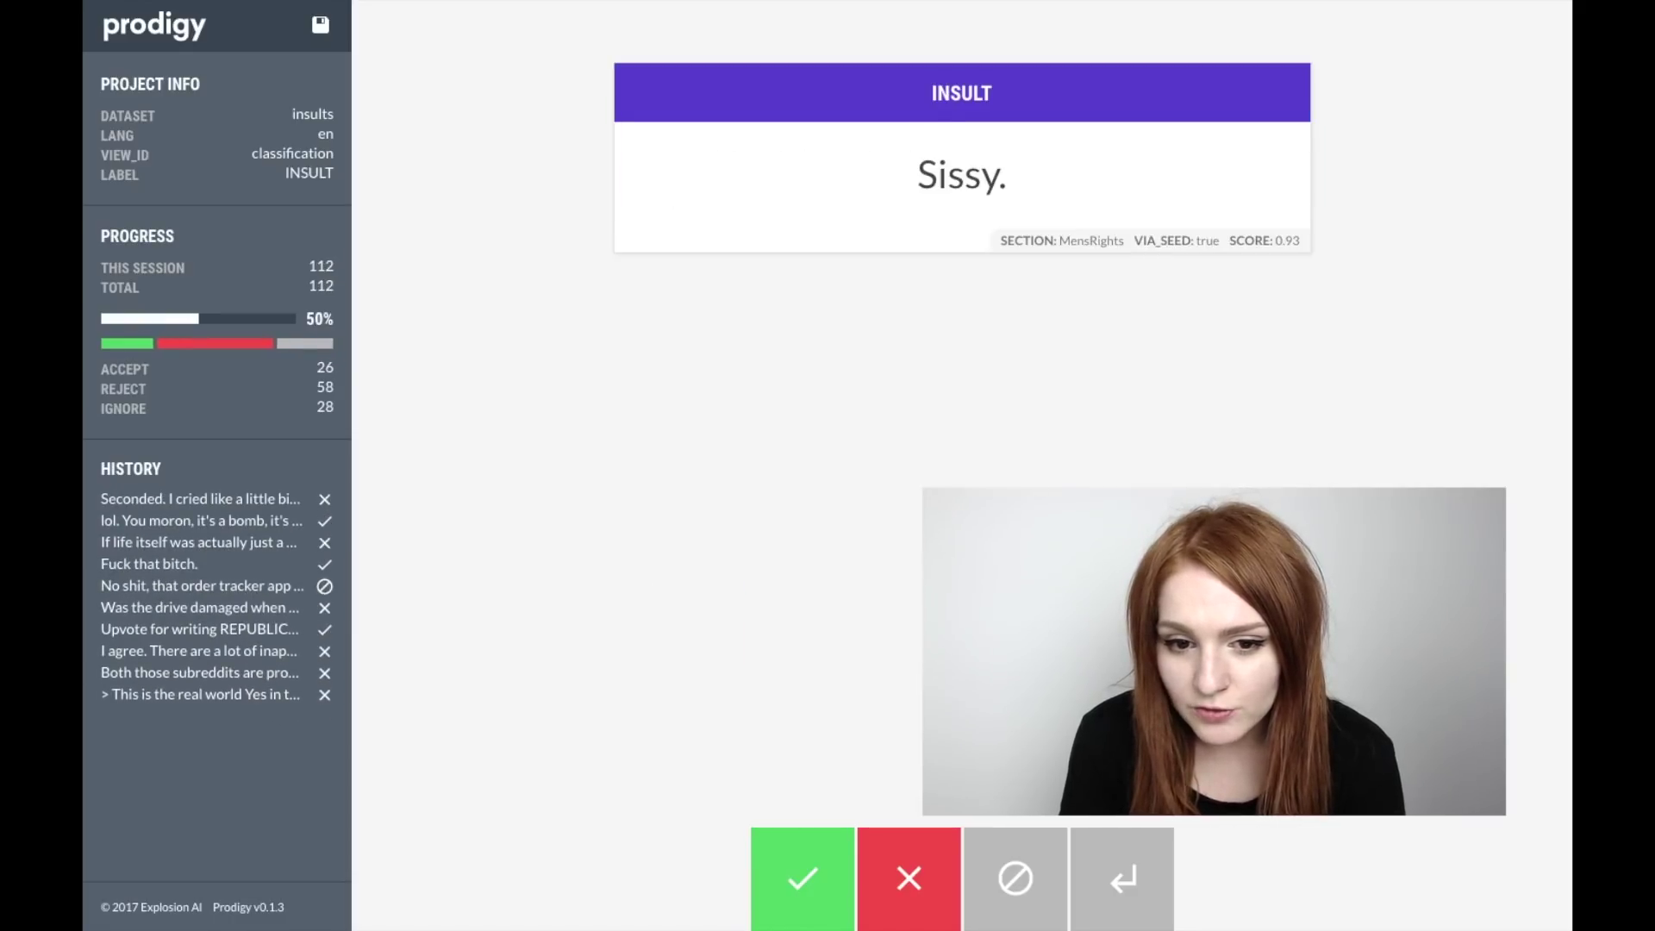
{"action": "key", "text": "a"}
{"action": "key", "text": "x"}
{"action": "key", "text": "space"}
{"action": "key", "text": "x"}
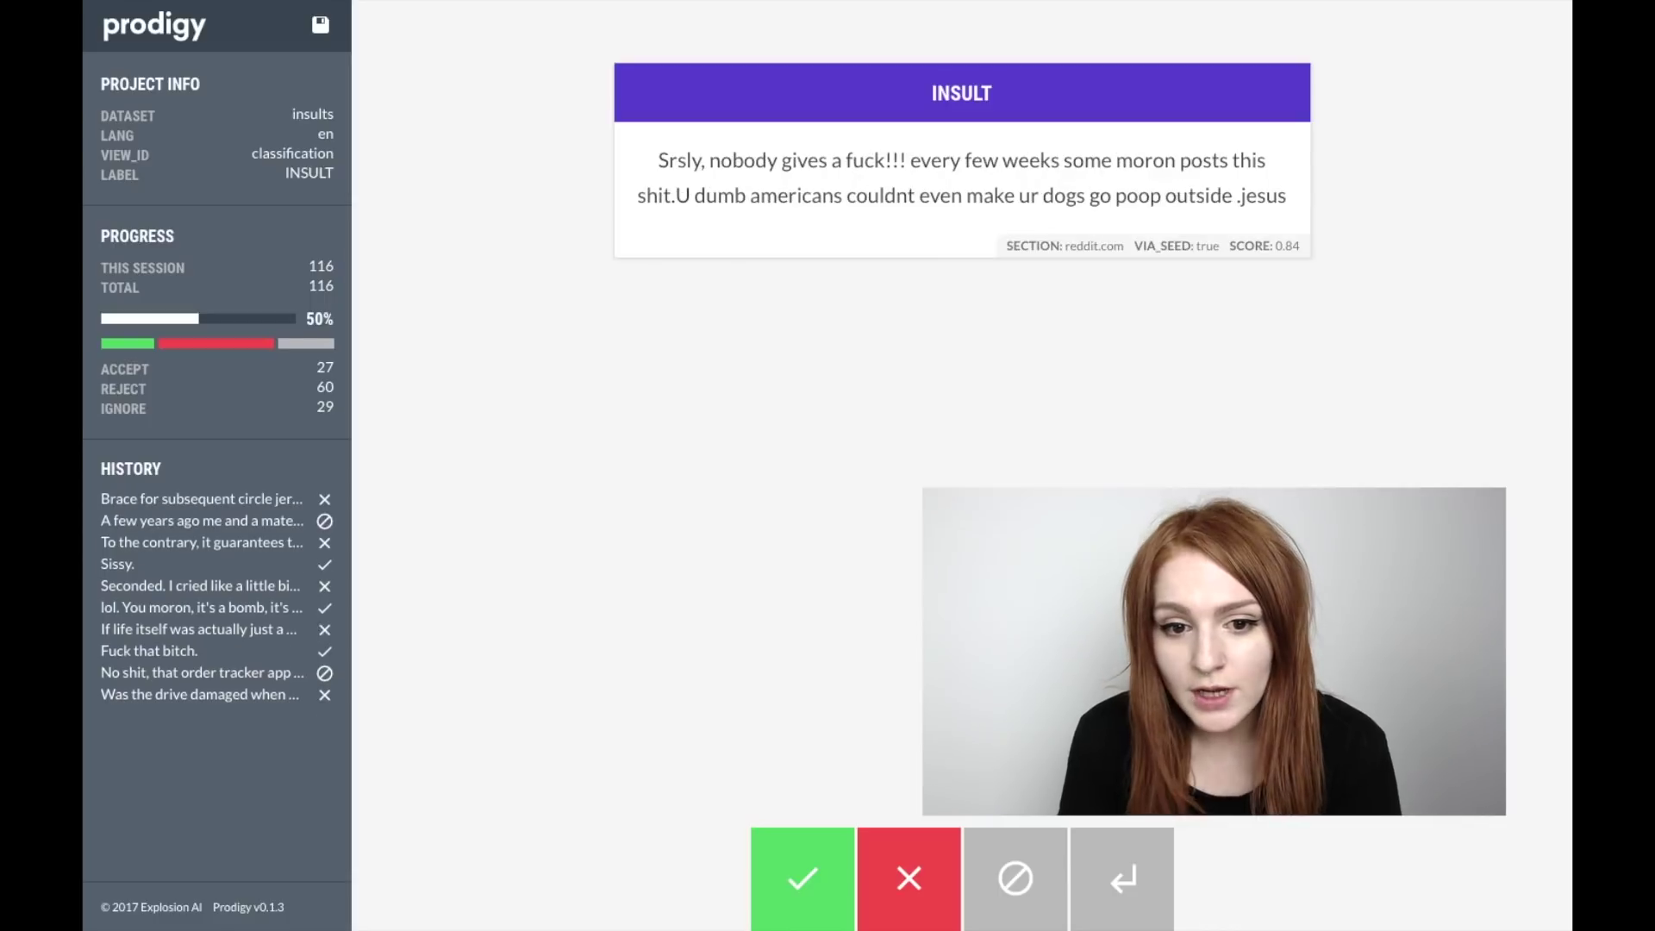
{"action": "key", "text": "a"}
{"action": "key", "text": "x"}
{"action": "key", "text": "a"}
{"action": "key", "text": "a"}
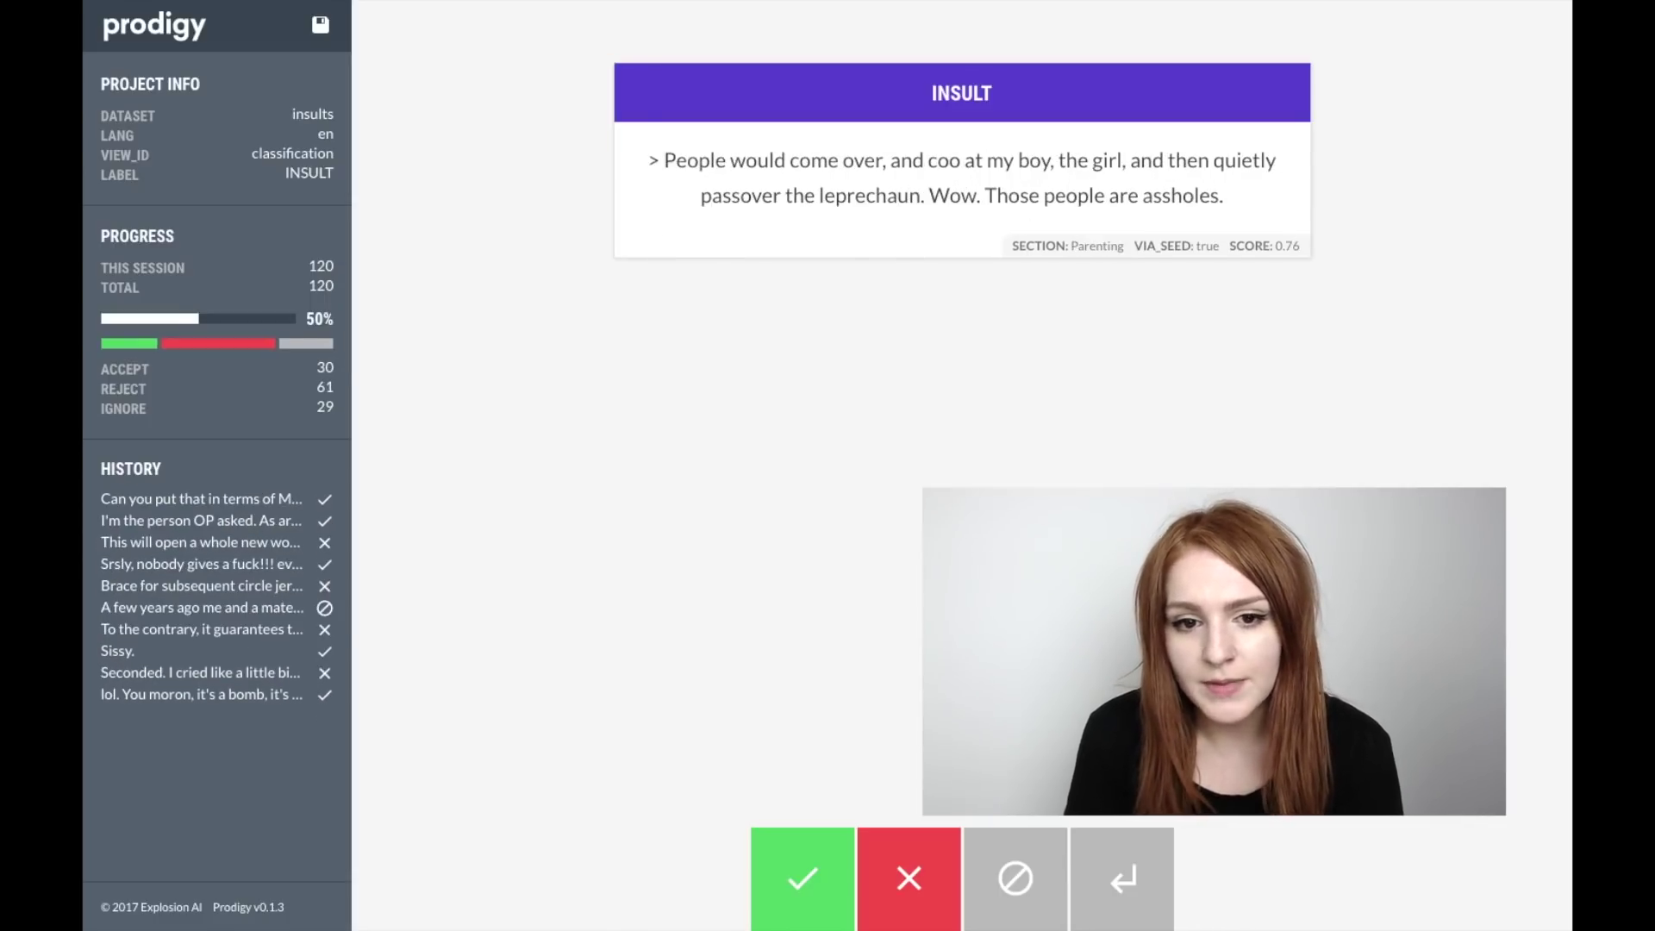
{"action": "key", "text": "a"}
{"action": "key", "text": "a"}
{"action": "key", "text": "a"}
{"action": "key", "text": "x"}
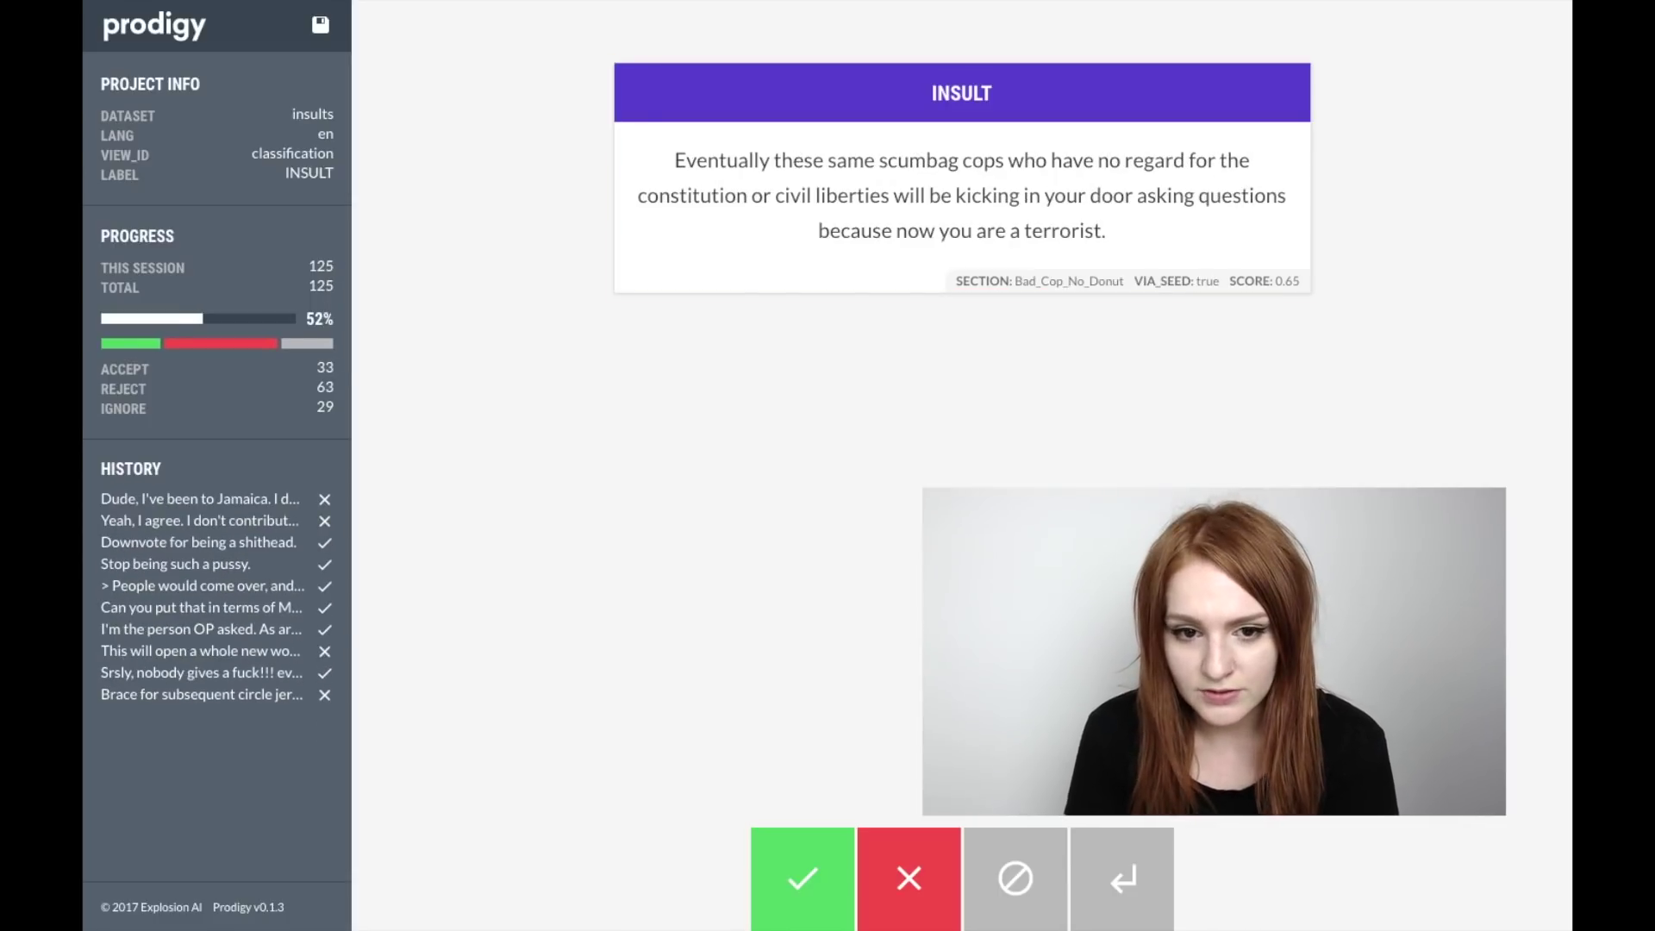
{"action": "key", "text": "x"}
{"action": "key", "text": "x"}
- Judge the final 13 comments of the run: 4 accepted, 7 rejected, 2 skipped
{"action": "key", "text": "x"}
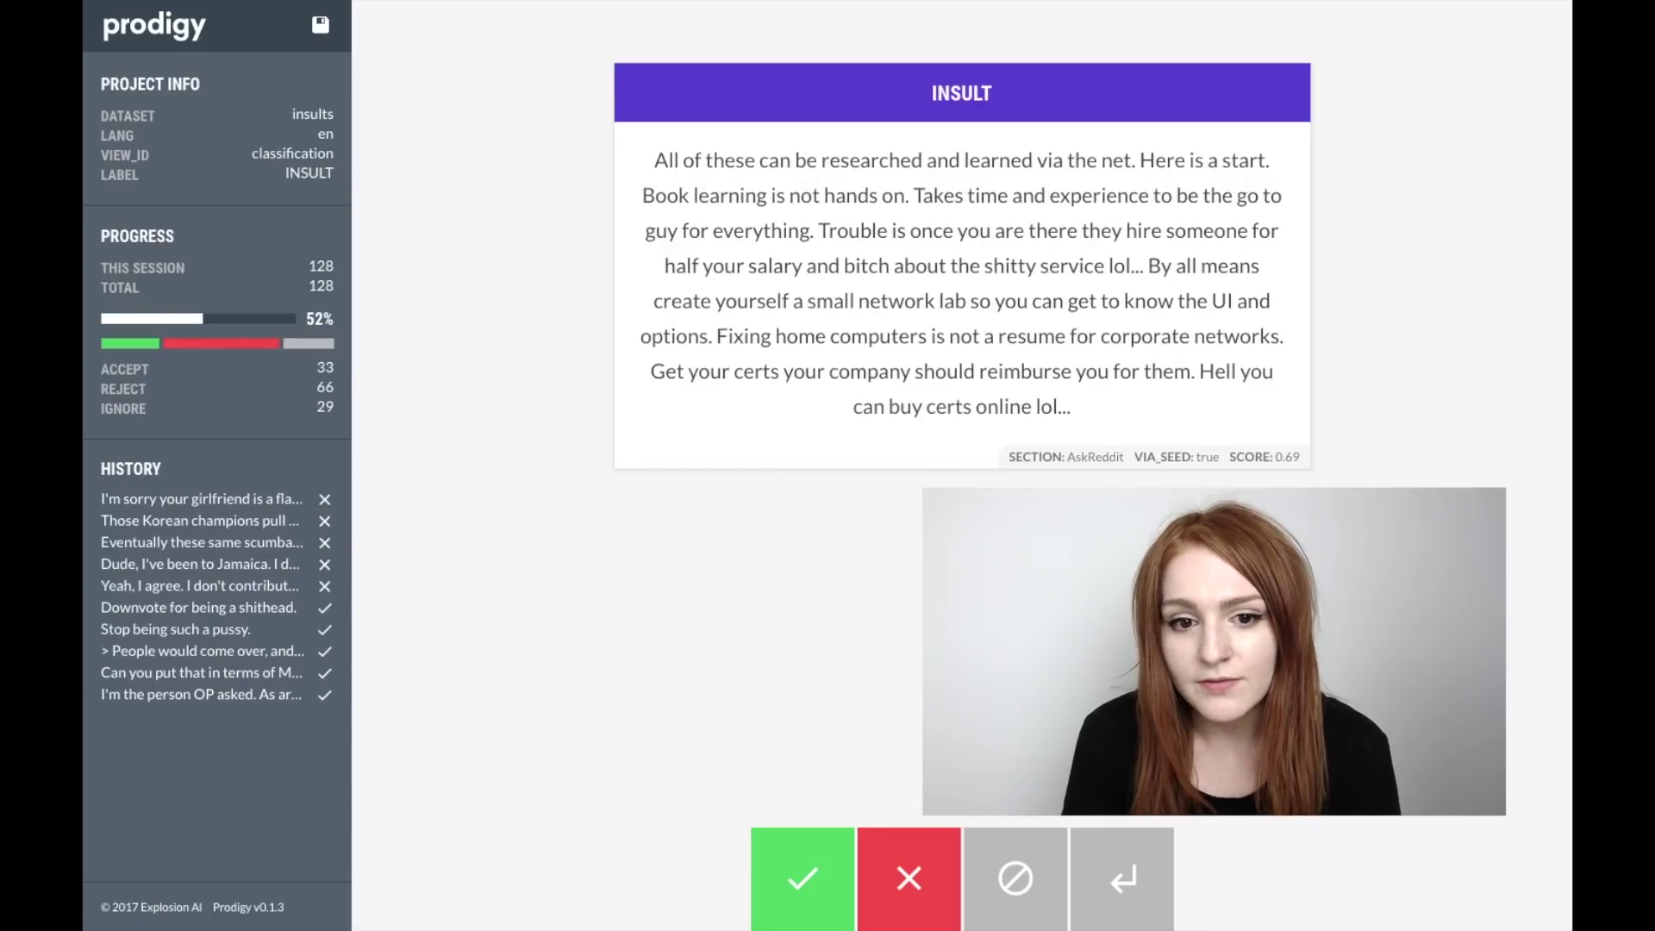
{"action": "key", "text": "x"}
{"action": "key", "text": "a"}
{"action": "key", "text": "a"}
{"action": "key", "text": "space"}
{"action": "key", "text": "x"}
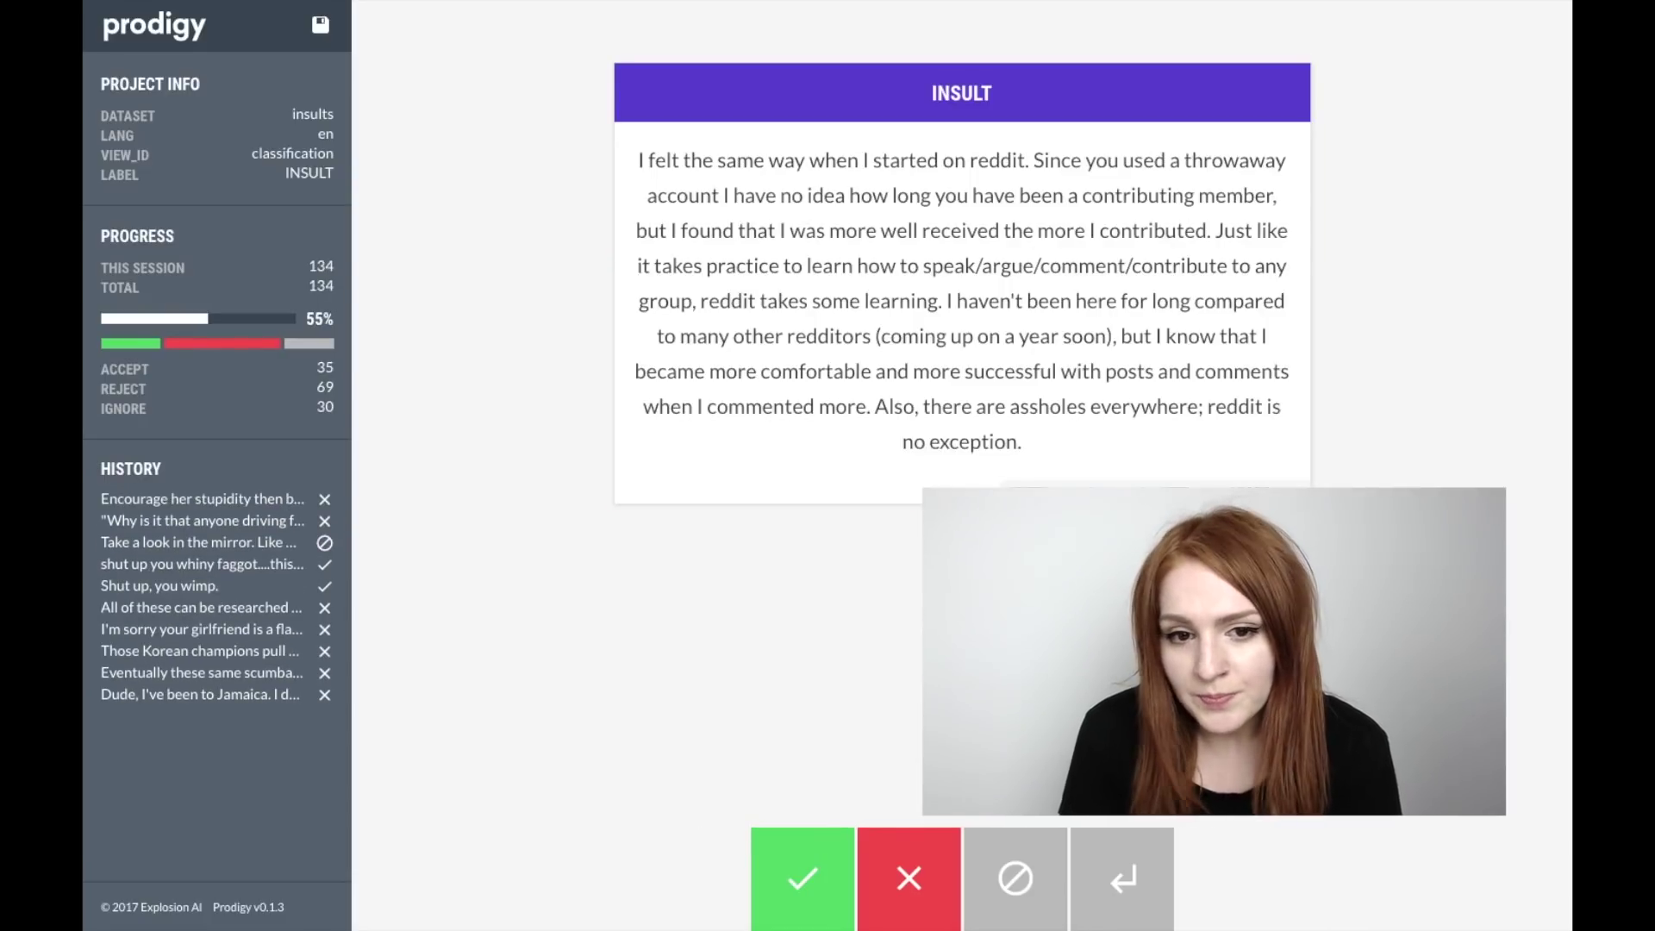
{"action": "key", "text": "x"}
{"action": "key", "text": "space"}
{"action": "key", "text": "x"}
{"action": "key", "text": "x"}
{"action": "key", "text": "x"}
{"action": "key", "text": "x"}
{"action": "key", "text": "a"}
{"action": "key", "text": "x"}
{"action": "key", "text": "a"}
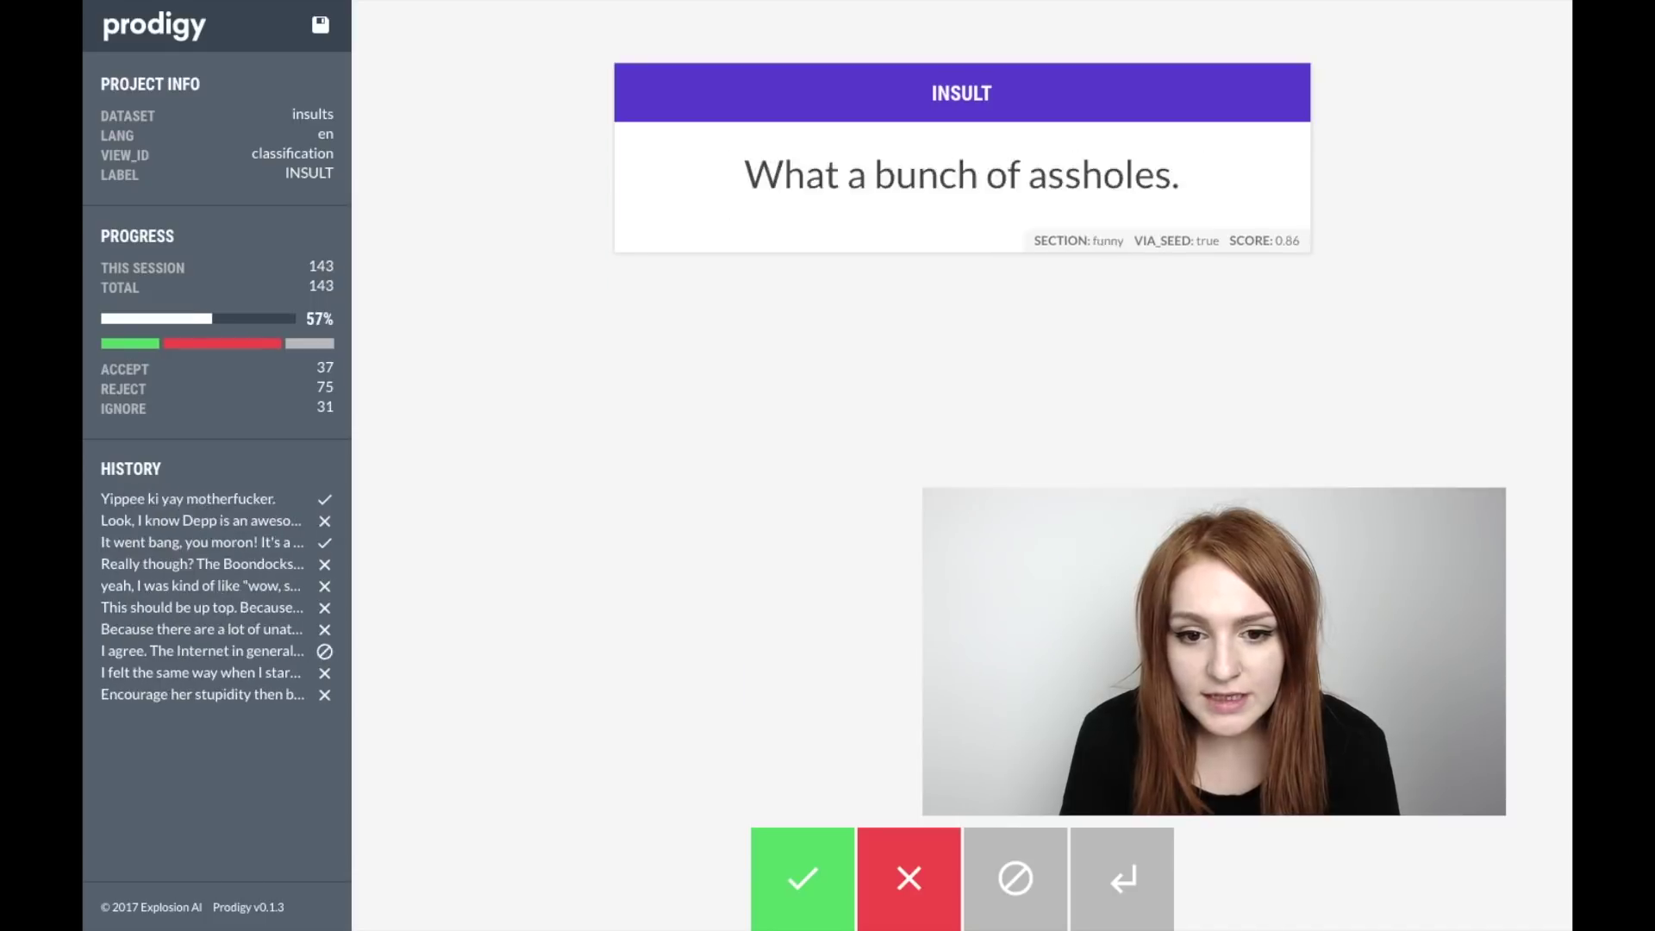
{"action": "key", "text": "x"}
{"action": "key", "text": "a"}
{"action": "key", "text": "a"}
{"action": "key", "text": "x"}
{"action": "key", "text": "x"}
{"action": "key", "text": "x"}
{"action": "key", "text": "x"}
{"action": "key", "text": "x"}
{"action": "key", "text": "x"}
{"action": "key", "text": "x"}
{"action": "key", "text": "x"}
{"action": "key", "text": "x"}
{"action": "key", "text": "x"}
{"action": "key", "text": "x"}
{"action": "key", "text": "x"}
{"action": "key", "text": "x"}
{"action": "key", "text": "x"}
- Label the next thirteen comments, mostly rejecting them as not insults, with a few accepts and skips
{"action": "key", "text": "x"}
{"action": "key", "text": "x"}
{"action": "key", "text": "x"}
{"action": "key", "text": "x"}
{"action": "key", "text": "x"}
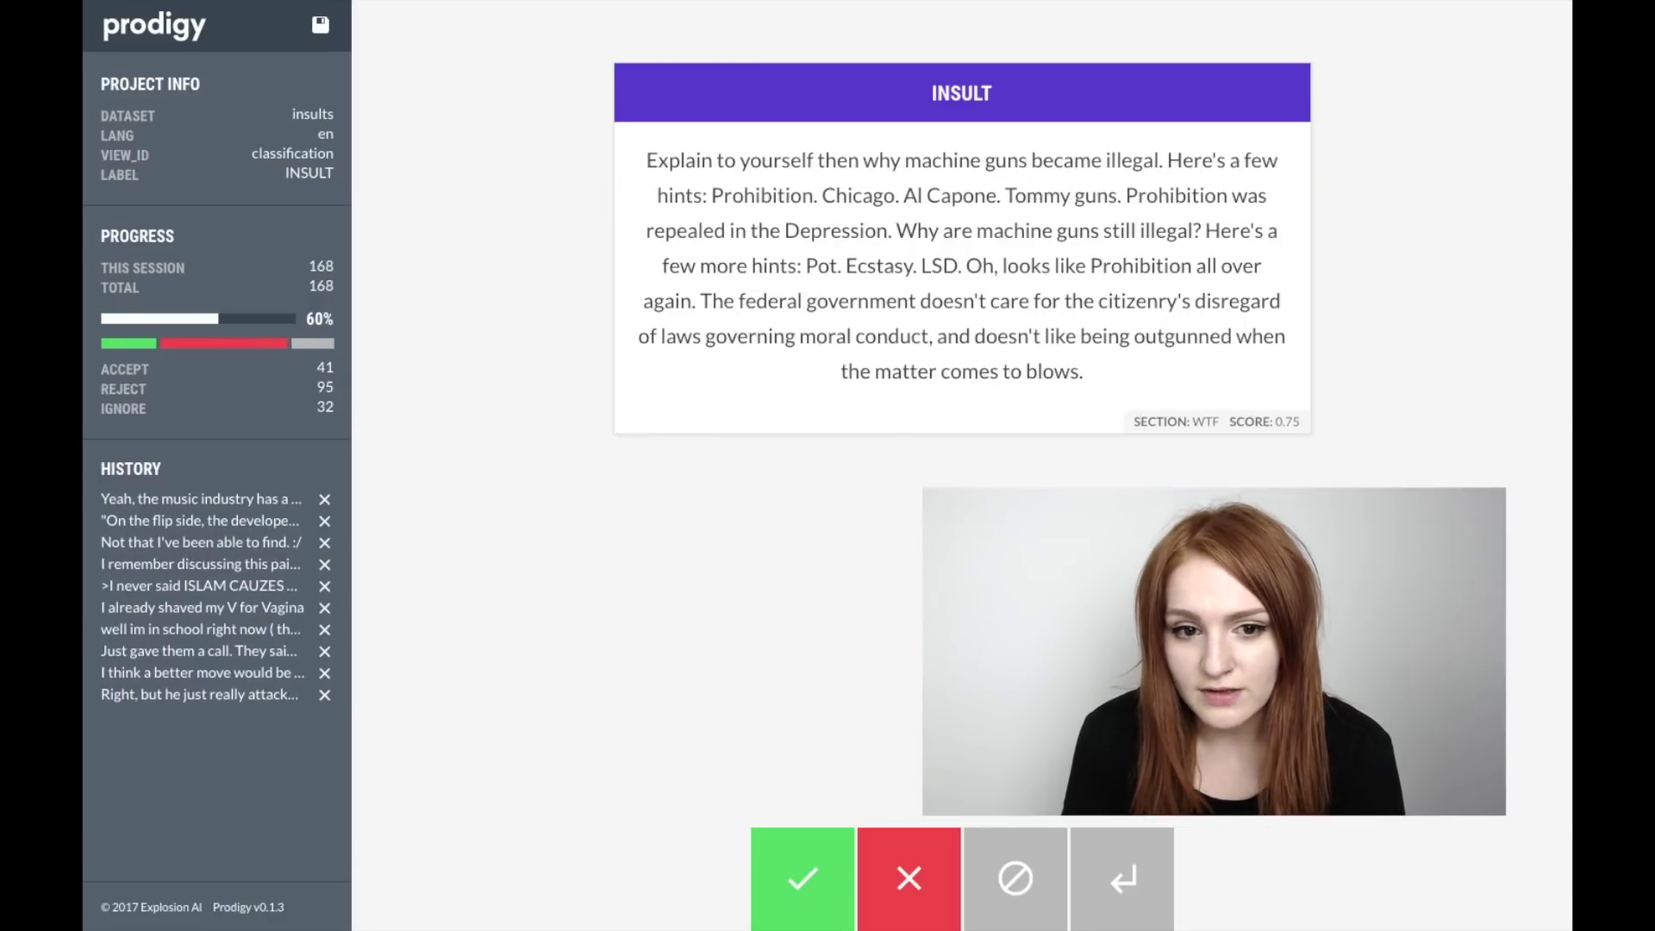
{"action": "key", "text": "x"}
{"action": "key", "text": "x"}
{"action": "key", "text": "x"}
{"action": "key", "text": "x"}
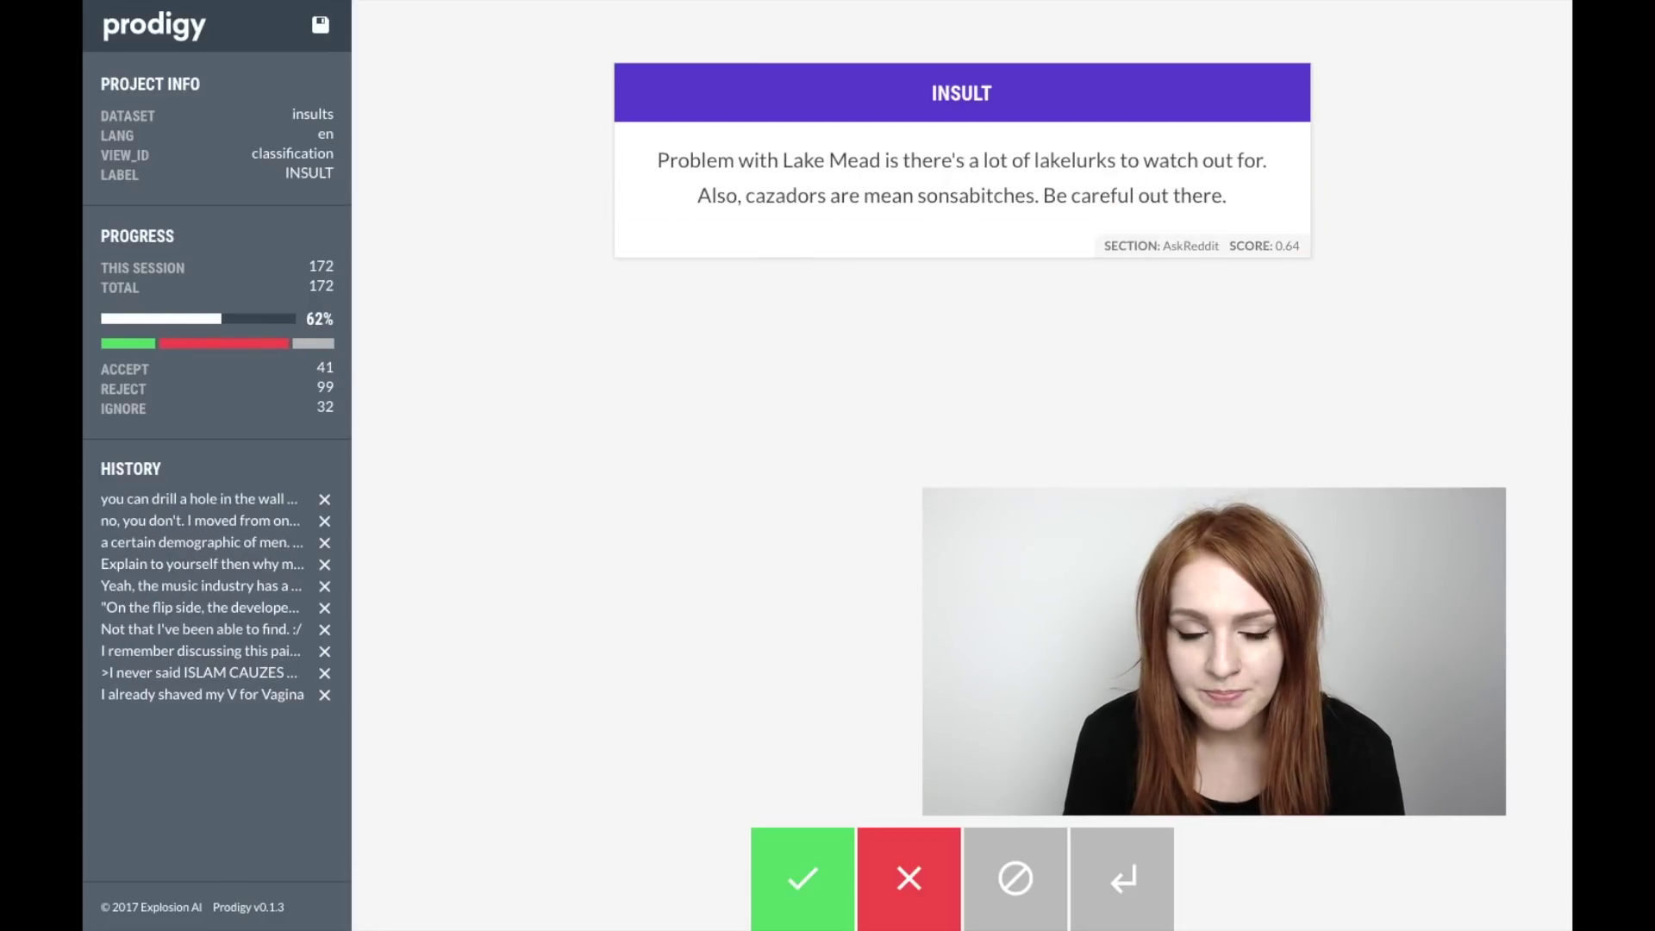
{"action": "key", "text": "space"}
{"action": "key", "text": "x"}
{"action": "key", "text": "x"}
{"action": "key", "text": "x"}
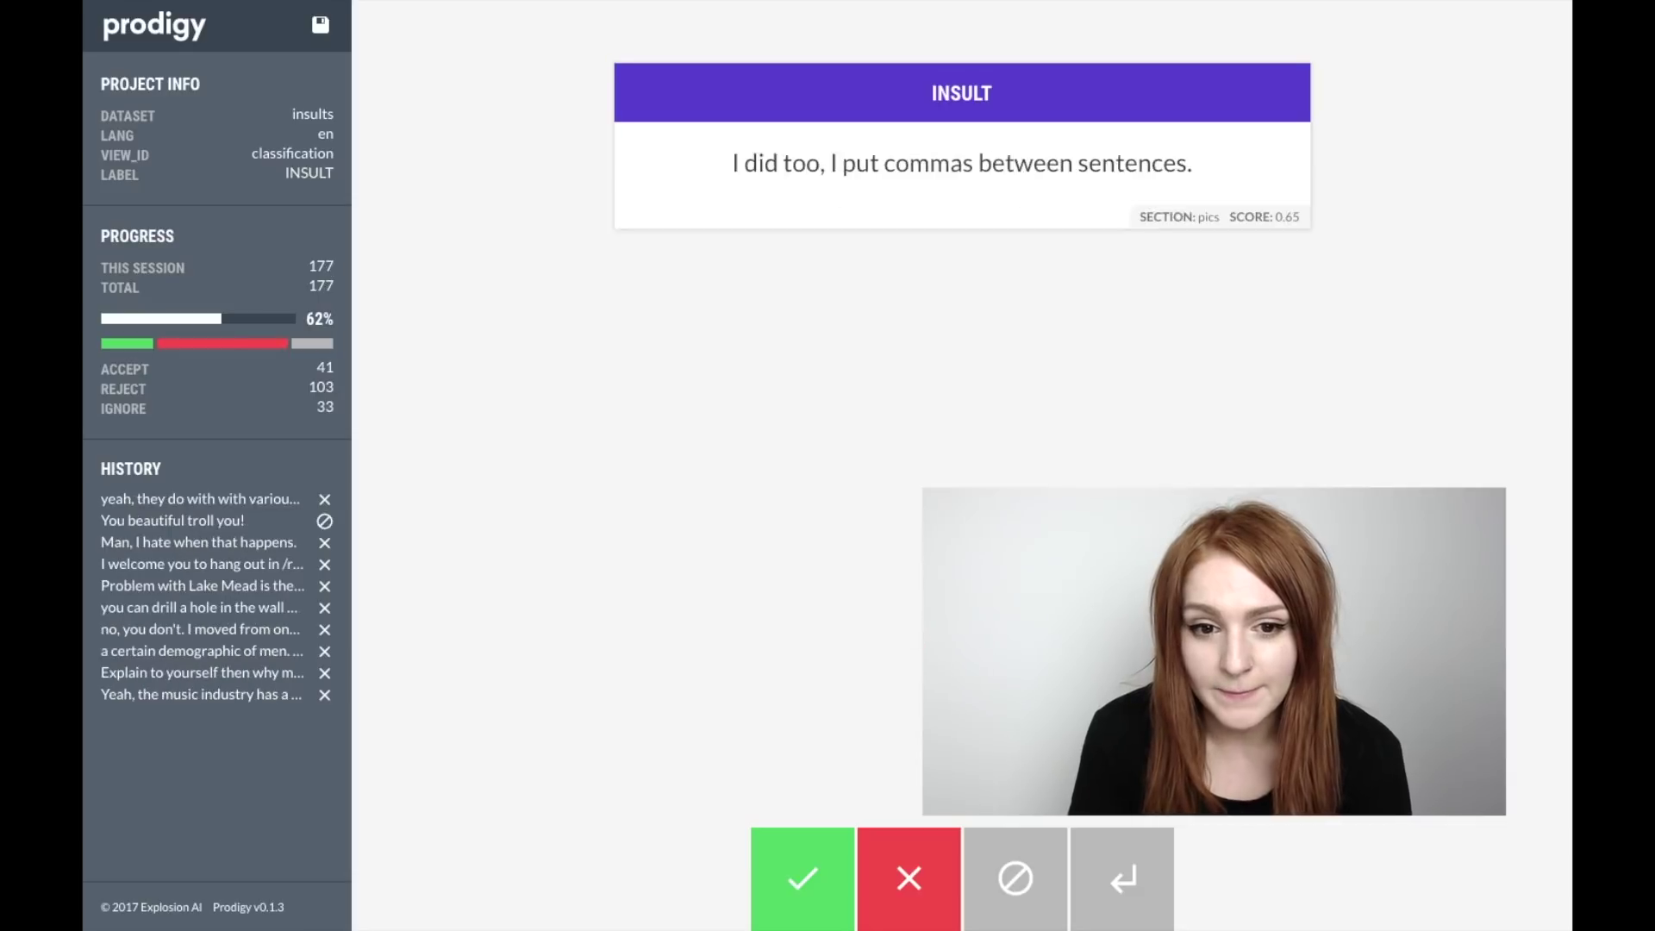
{"action": "key", "text": "x"}
{"action": "key", "text": "x"}
{"action": "key", "text": "x"}
{"action": "key", "text": "x"}
{"action": "key", "text": "x"}
{"action": "key", "text": "x"}
{"action": "key", "text": "a"}
{"action": "key", "text": "x"}
{"action": "key", "text": "x"}
{"action": "key", "text": "x"}
{"action": "key", "text": "x"}
{"action": "key", "text": "x"}
{"action": "key", "text": "x"}
{"action": "key", "text": "x"}
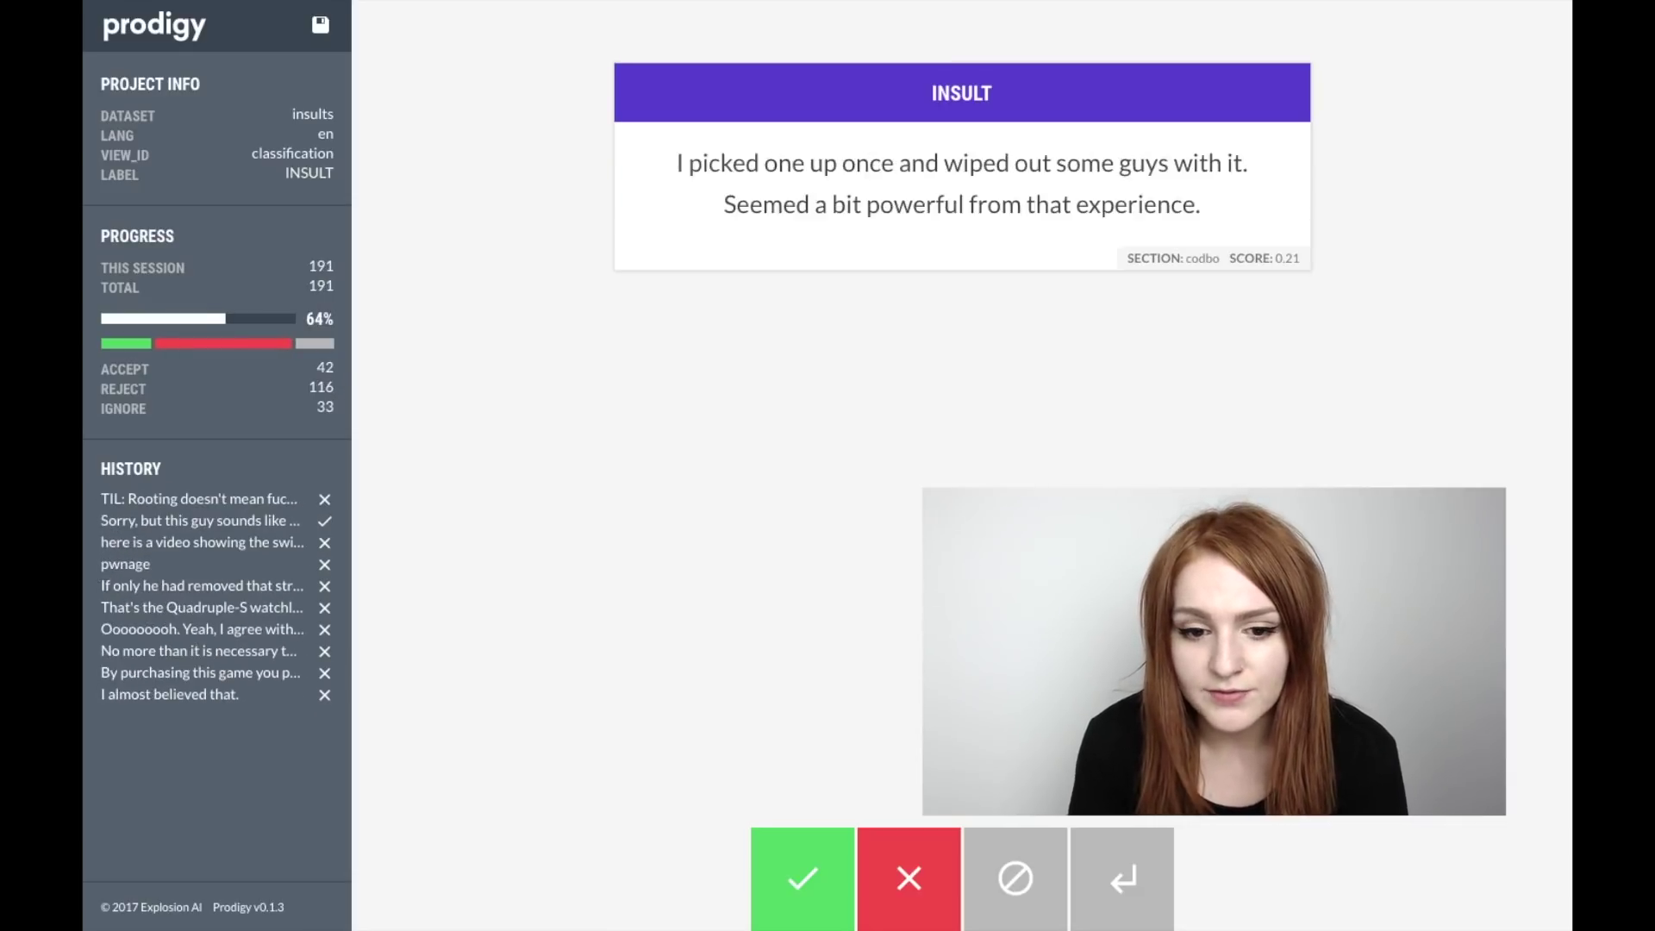
{"action": "key", "text": "x"}
{"action": "key", "text": "x"}
{"action": "key", "text": "x"}
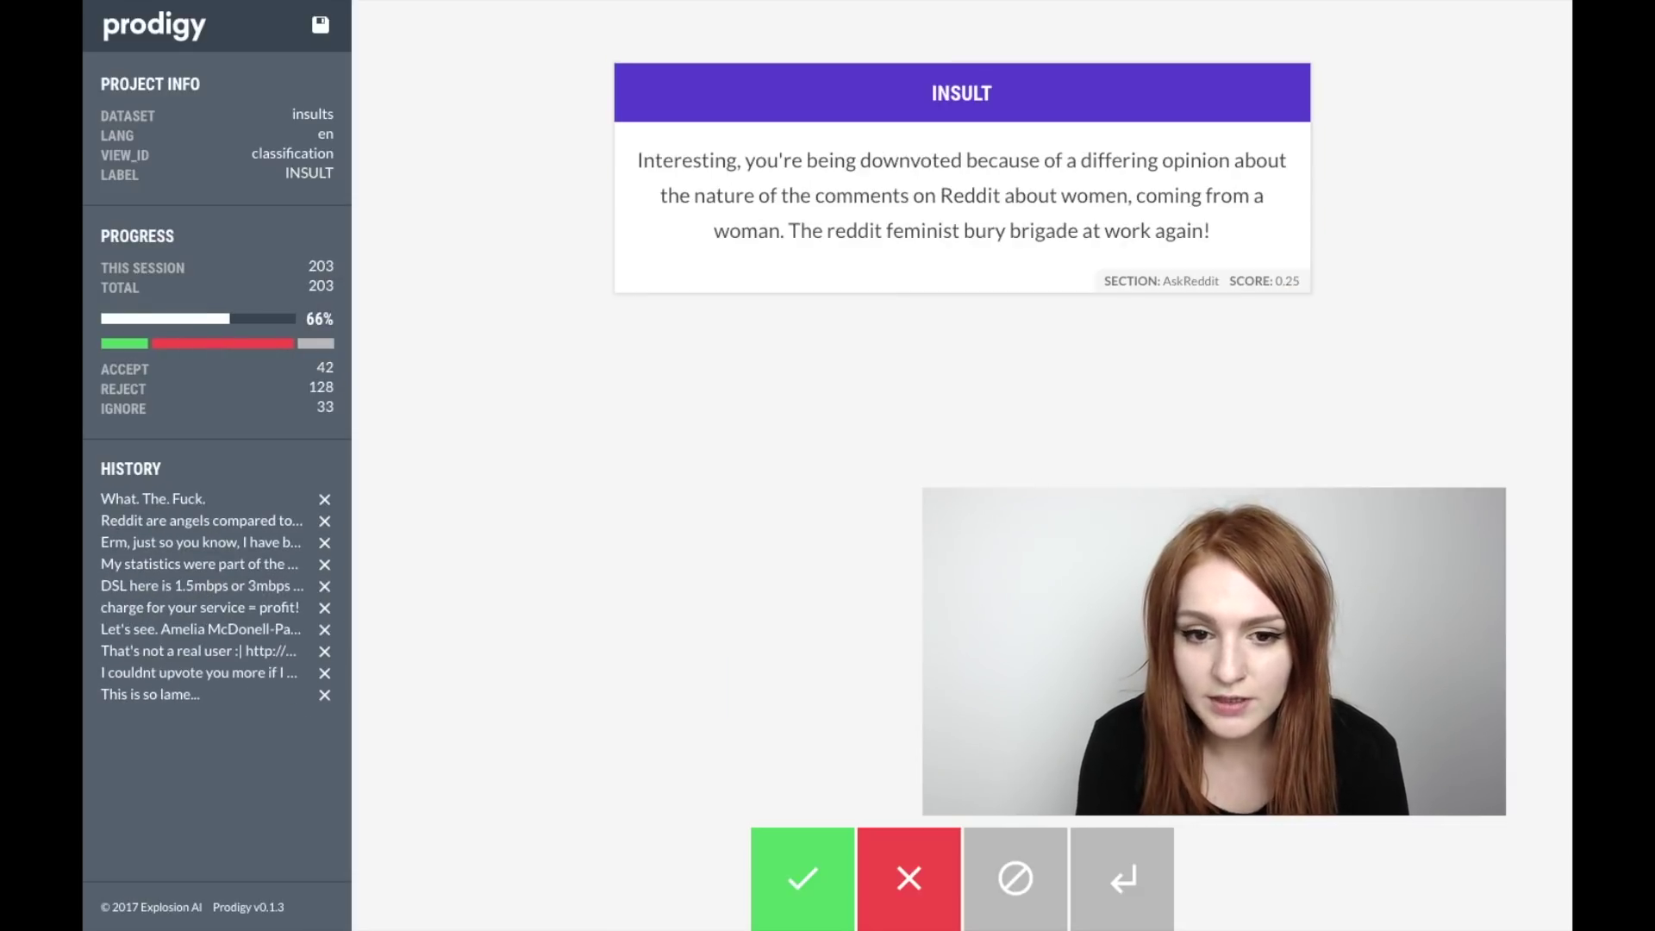
{"action": "key", "text": "space"}
{"action": "key", "text": "x"}
{"action": "key", "text": "x"}
{"action": "key", "text": "x"}
{"action": "key", "text": "x"}
{"action": "key", "text": "x"}
{"action": "key", "text": "x"}
{"action": "key", "text": "x"}
{"action": "key", "text": "x"}
{"action": "key", "text": "x"}
{"action": "key", "text": "x"}
{"action": "key", "text": "x"}
{"action": "key", "text": "x"}
{"action": "key", "text": "x"}
{"action": "key", "text": "x"}
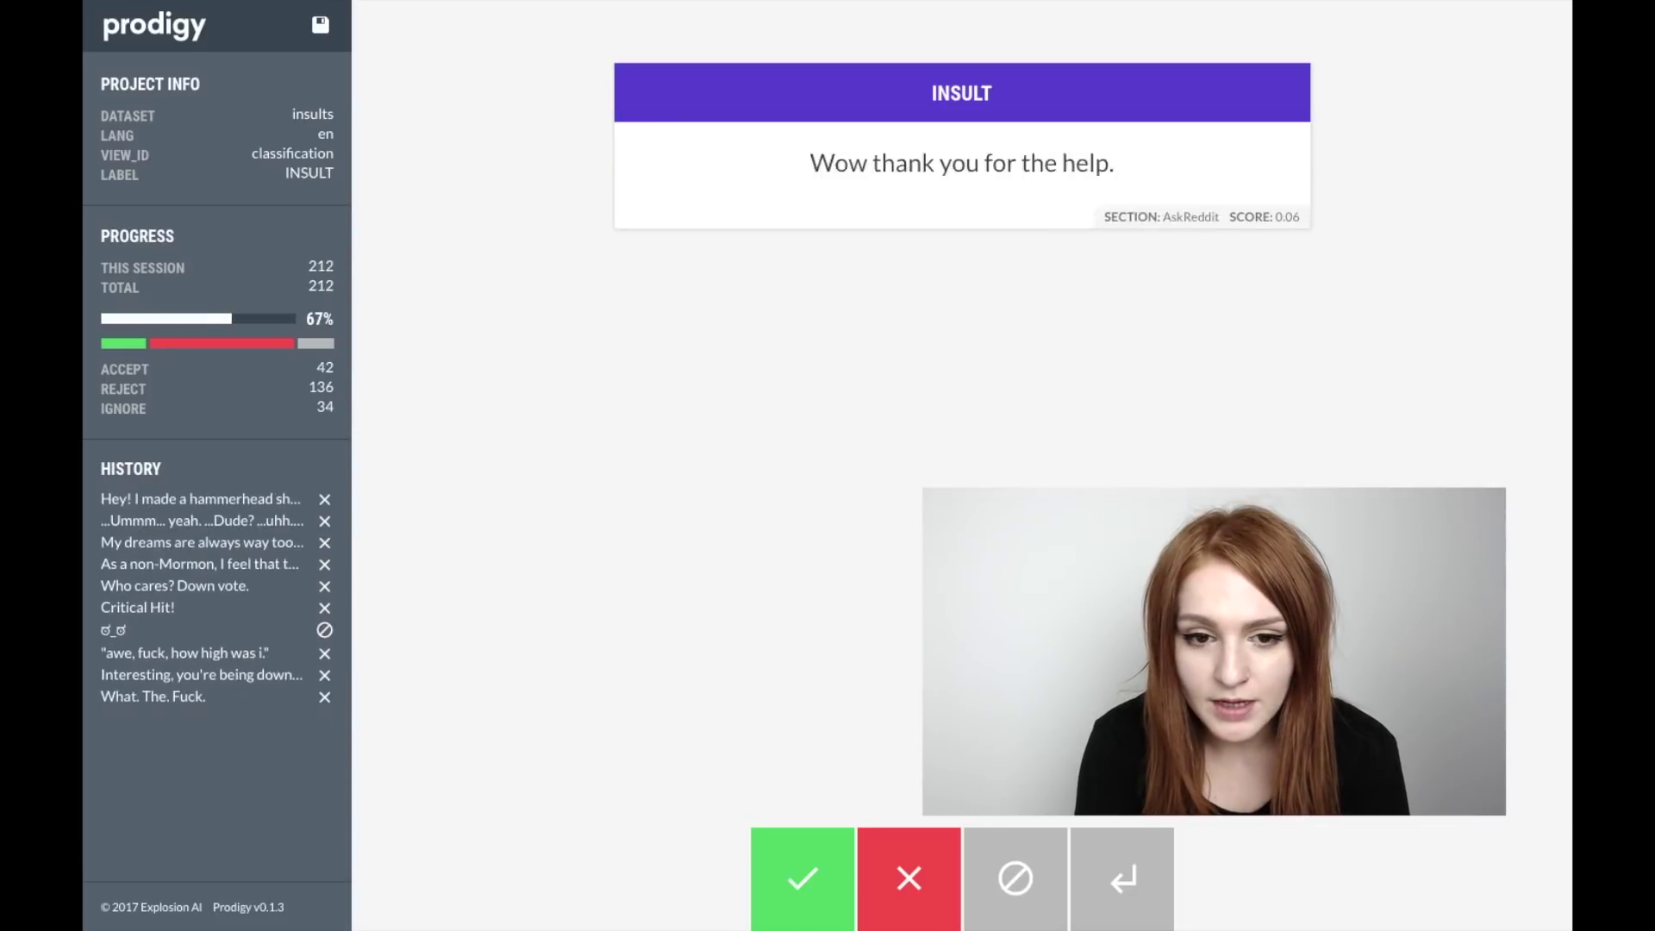
{"action": "key", "text": "a"}
{"action": "key", "text": "space"}
{"action": "key", "text": "x"}
{"action": "key", "text": "x"}
{"action": "key", "text": "x"}
{"action": "key", "text": "x"}
{"action": "key", "text": "x"}
{"action": "key", "text": "x"}
{"action": "key", "text": "x"}
{"action": "key", "text": "x"}
{"action": "key", "text": "x"}
{"action": "key", "text": "x"}
{"action": "key", "text": "x"}
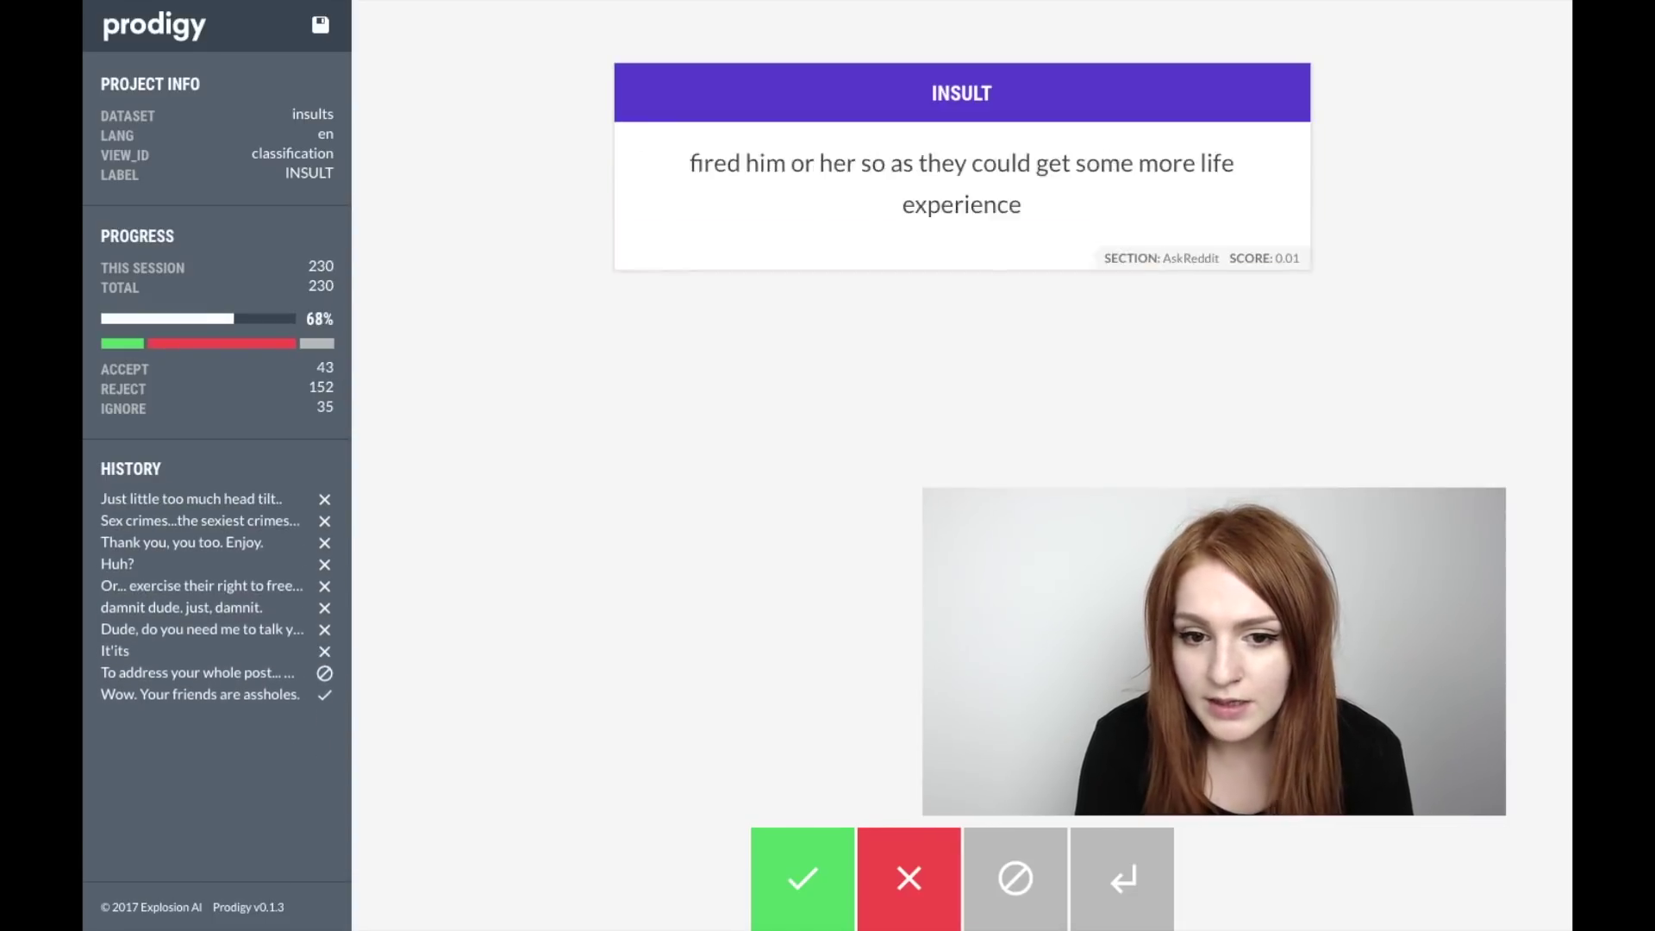
- Judge the remaining comments up to 301 total and save all annotations
{"action": "key", "text": "x"}
{"action": "key", "text": "x"}
{"action": "key", "text": "x"}
{"action": "key", "text": "x"}
{"action": "key", "text": "x"}
{"action": "key", "text": "x"}
{"action": "key", "text": "x"}
{"action": "key", "text": "x"}
{"action": "key", "text": "x"}
{"action": "key", "text": "x"}
{"action": "key", "text": "x"}
{"action": "key", "text": "x"}
{"action": "key", "text": "x"}
{"action": "key", "text": "x"}
{"action": "key", "text": "x"}
{"action": "key", "text": "x"}
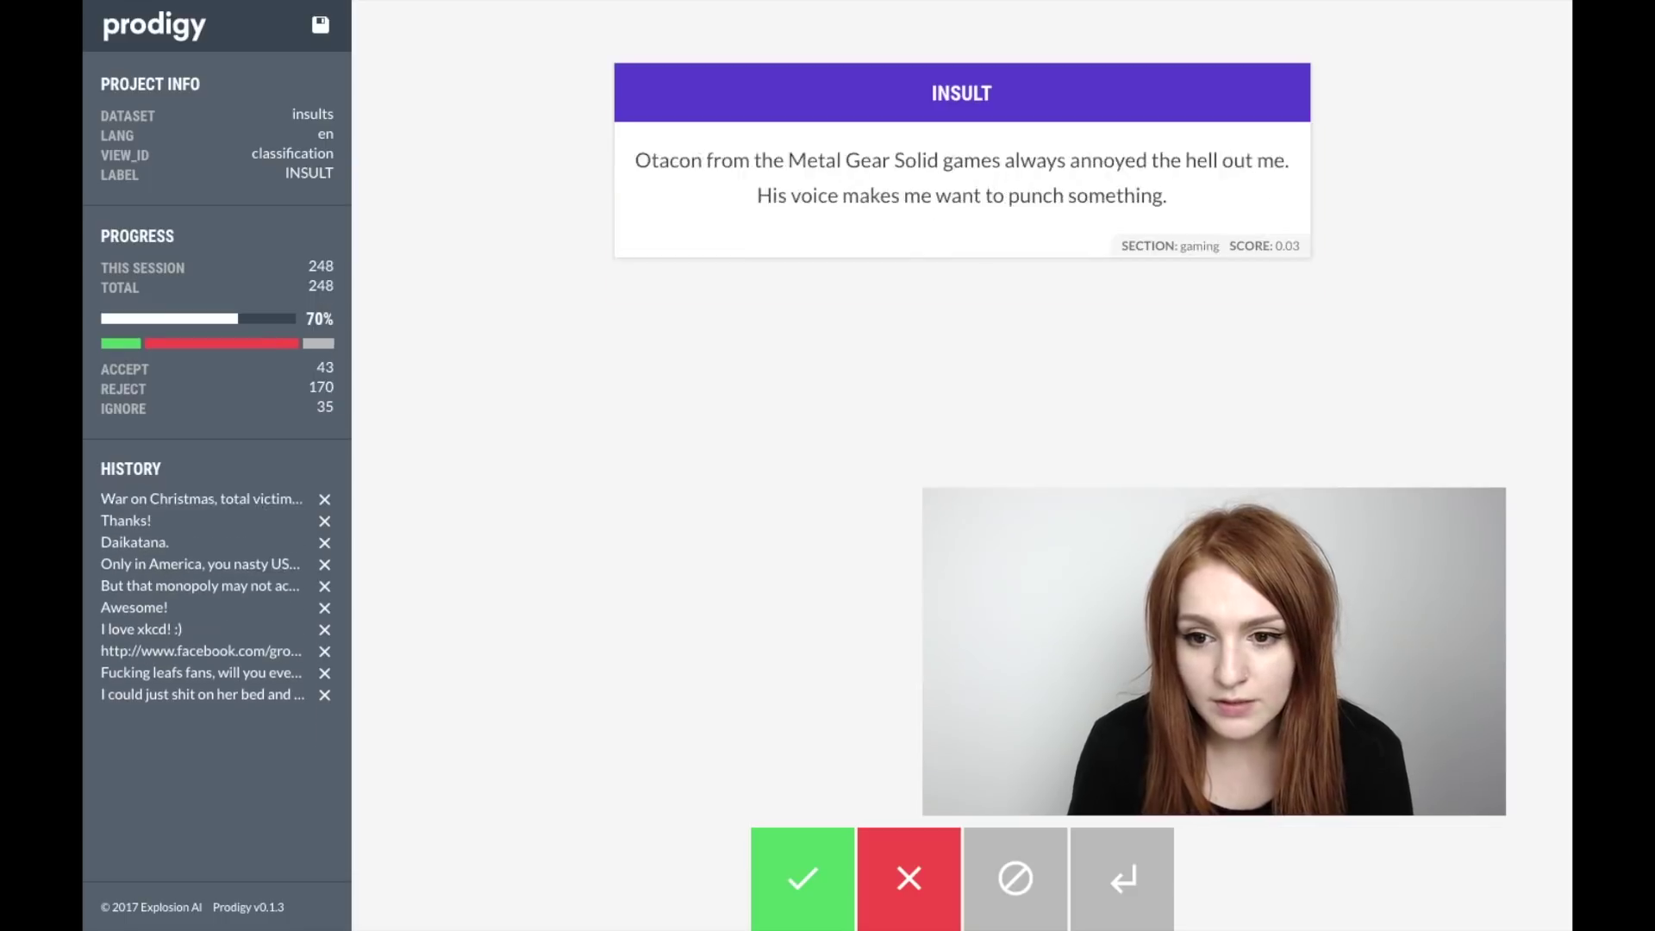
{"action": "key", "text": "x"}
{"action": "key", "text": "x"}
{"action": "key", "text": "x"}
{"action": "key", "text": "x"}
{"action": "key", "text": "a"}
{"action": "key", "text": "x"}
{"action": "key", "text": "x"}
{"action": "key", "text": "space"}
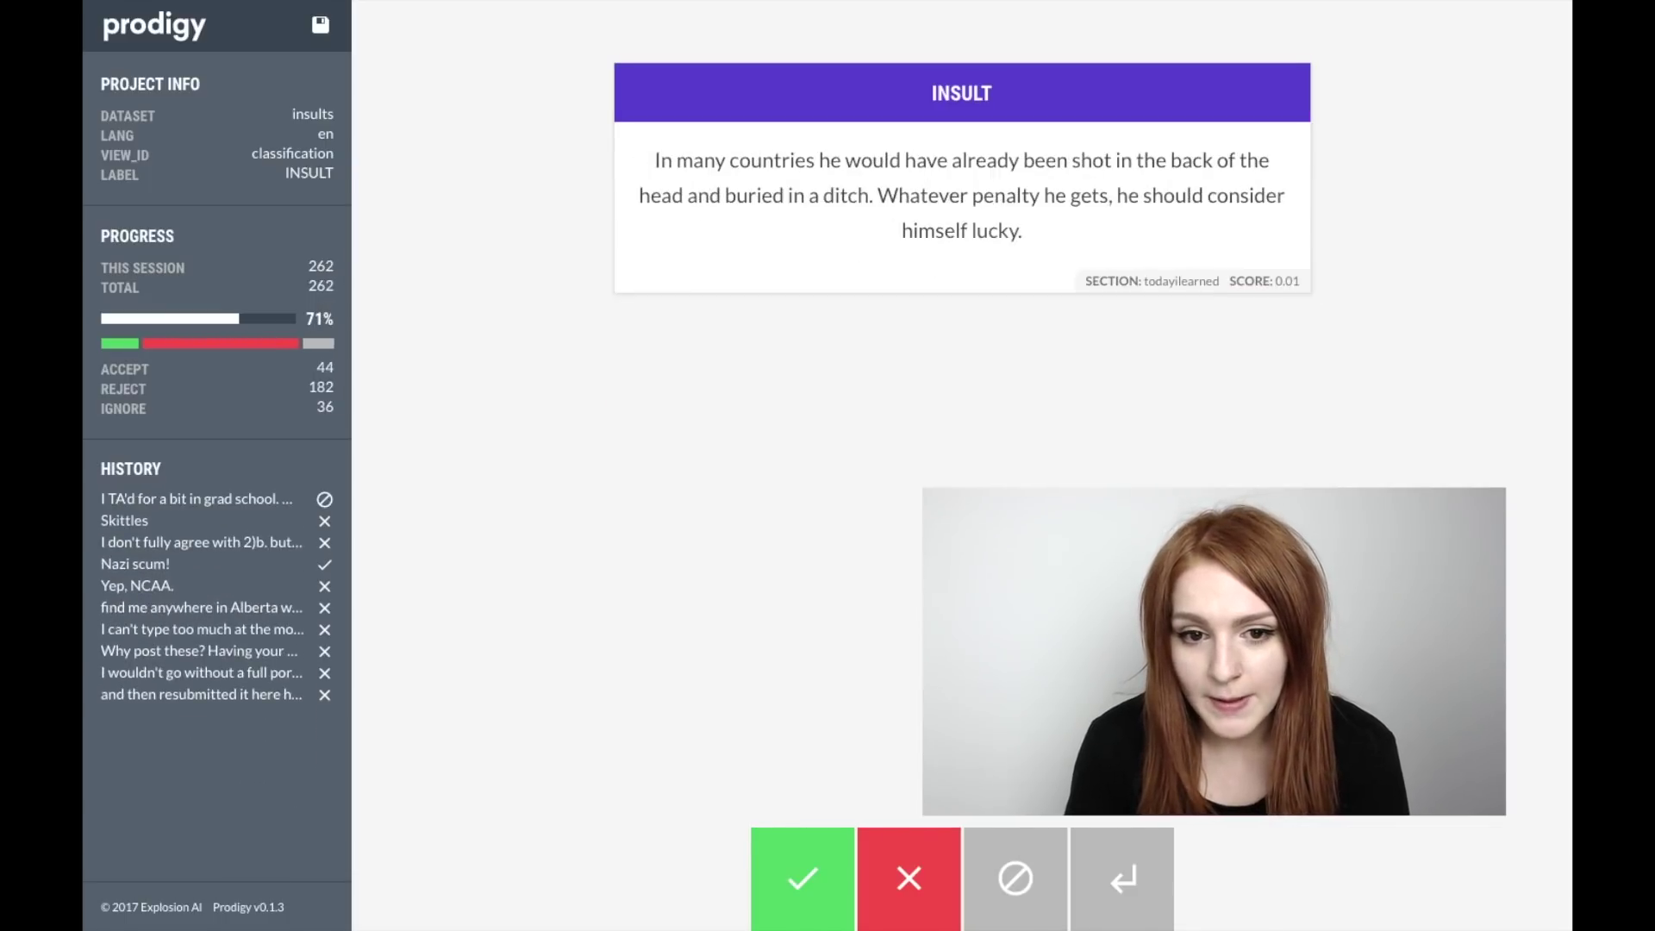
{"action": "key", "text": "x"}
{"action": "key", "text": "x"}
{"action": "key", "text": "x"}
{"action": "key", "text": "a"}
{"action": "key", "text": "x"}
{"action": "key", "text": "x"}
{"action": "key", "text": "x"}
{"action": "key", "text": "x"}
{"action": "key", "text": "x"}
{"action": "key", "text": "x"}
{"action": "key", "text": "x"}
{"action": "key", "text": "x"}
{"action": "key", "text": "x"}
{"action": "key", "text": "x"}
{"action": "key", "text": "x"}
{"action": "key", "text": "x"}
{"action": "key", "text": "x"}
{"action": "key", "text": "x"}
{"action": "key", "text": "x"}
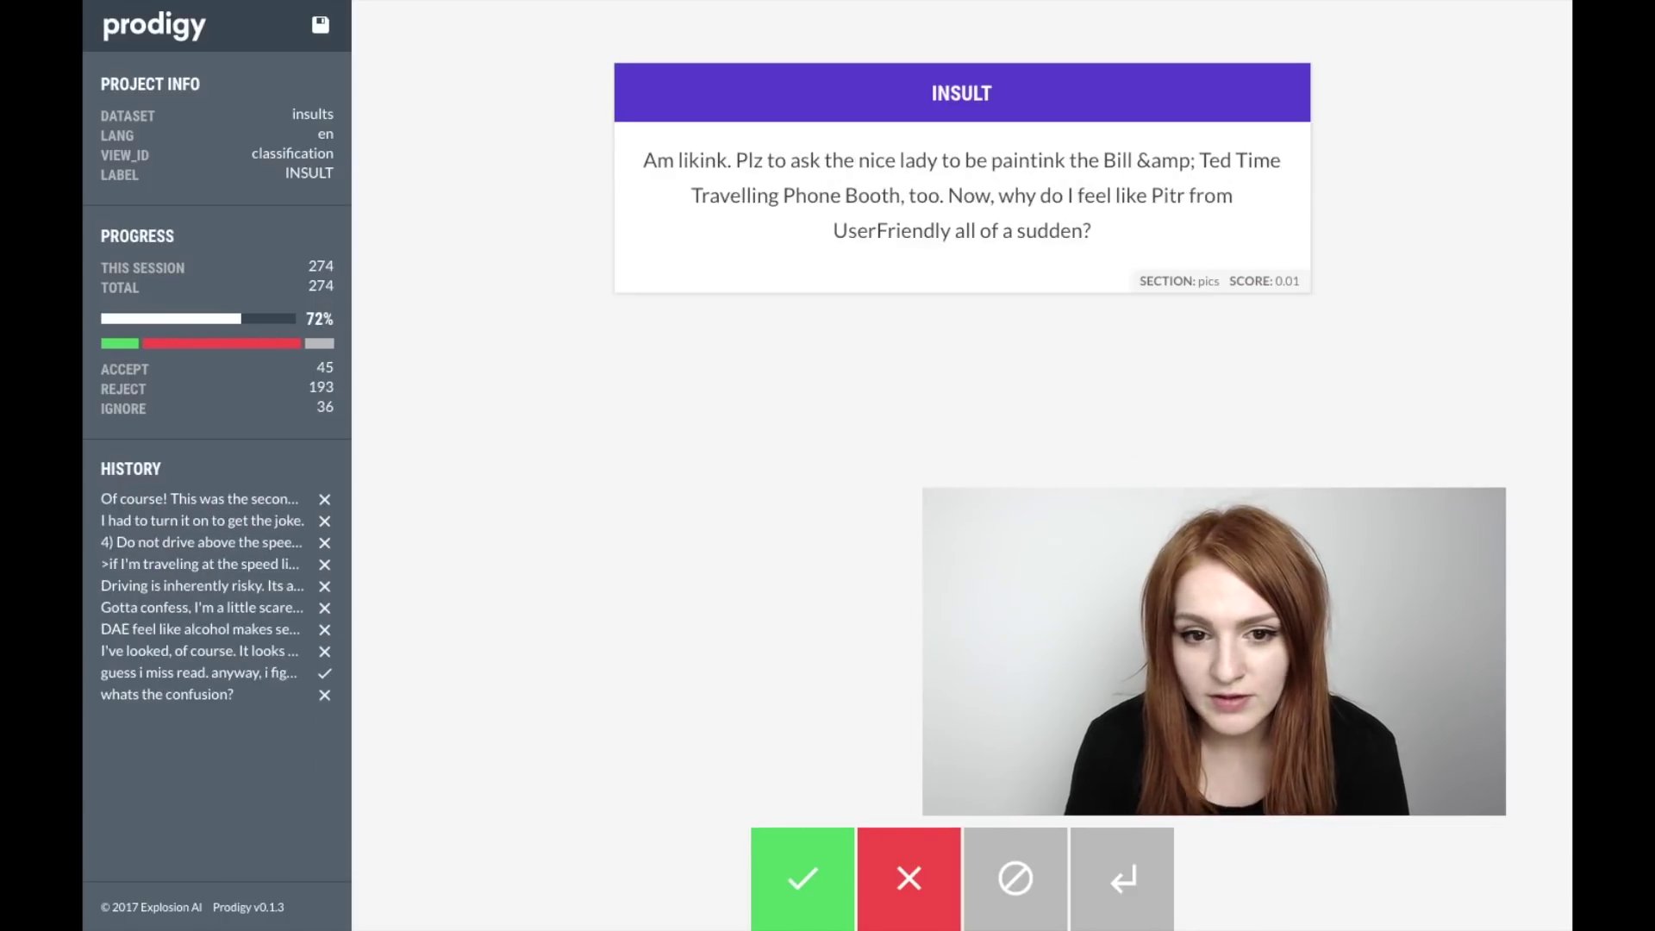
{"action": "key", "text": "a"}
{"action": "key", "text": "x"}
{"action": "key", "text": "x"}
{"action": "key", "text": "x"}
{"action": "key", "text": "x"}
{"action": "key", "text": "x"}
{"action": "key", "text": "x"}
{"action": "key", "text": "x"}
{"action": "key", "text": "x"}
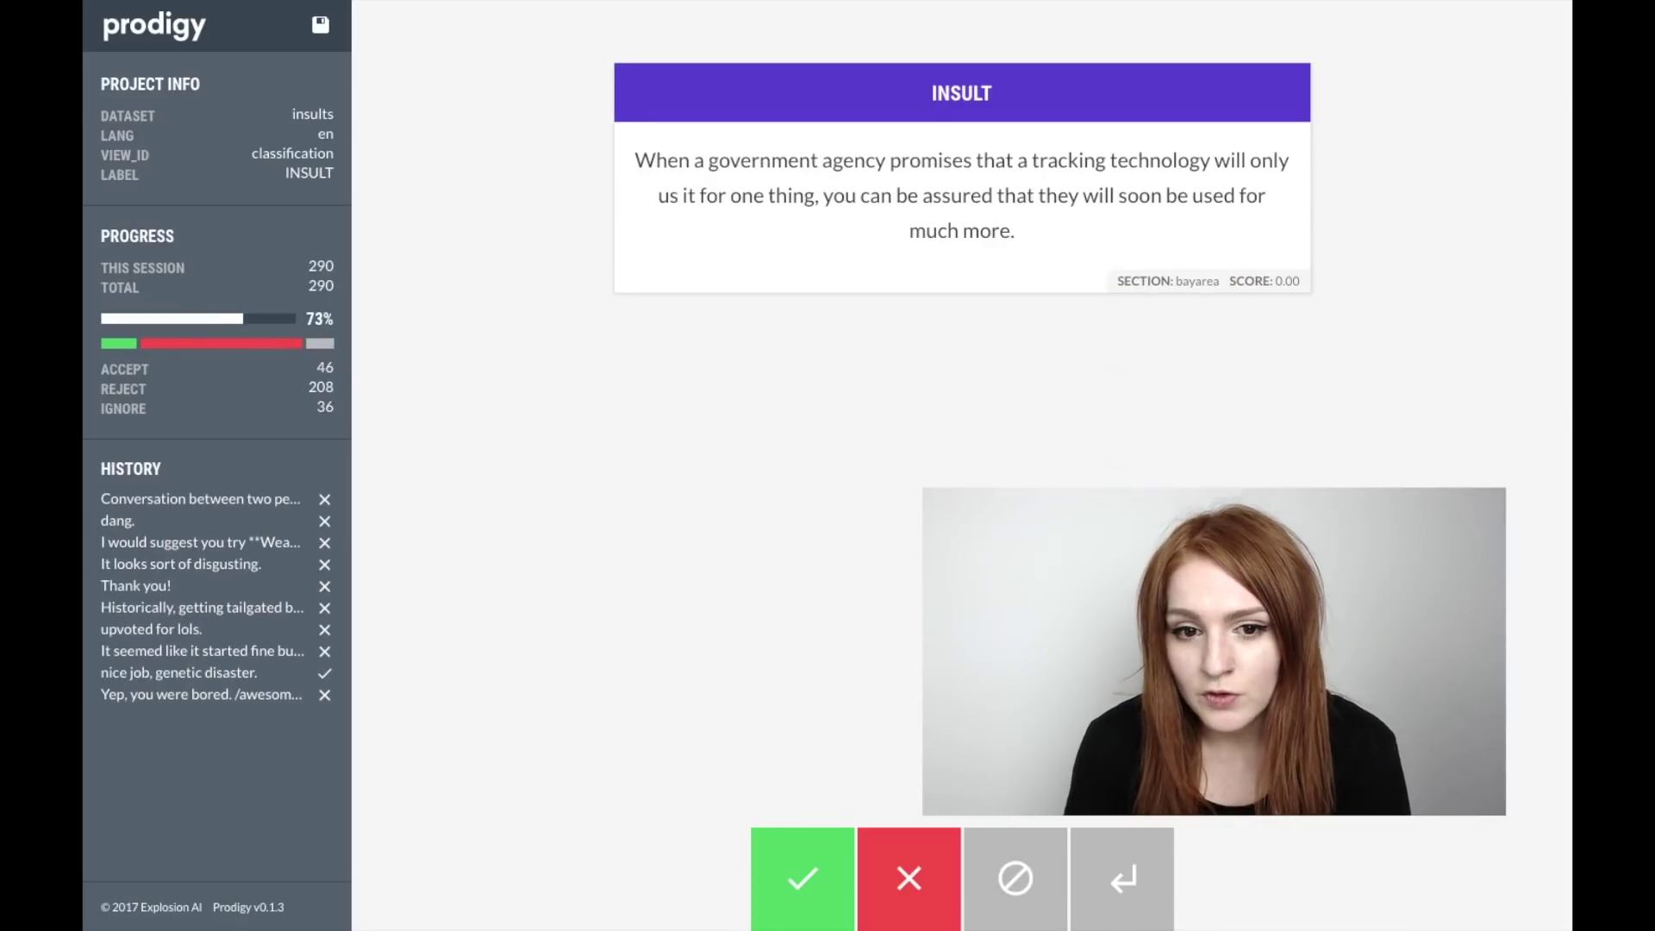
{"action": "key", "text": "x"}
{"action": "key", "text": "x"}
{"action": "key", "text": "x"}
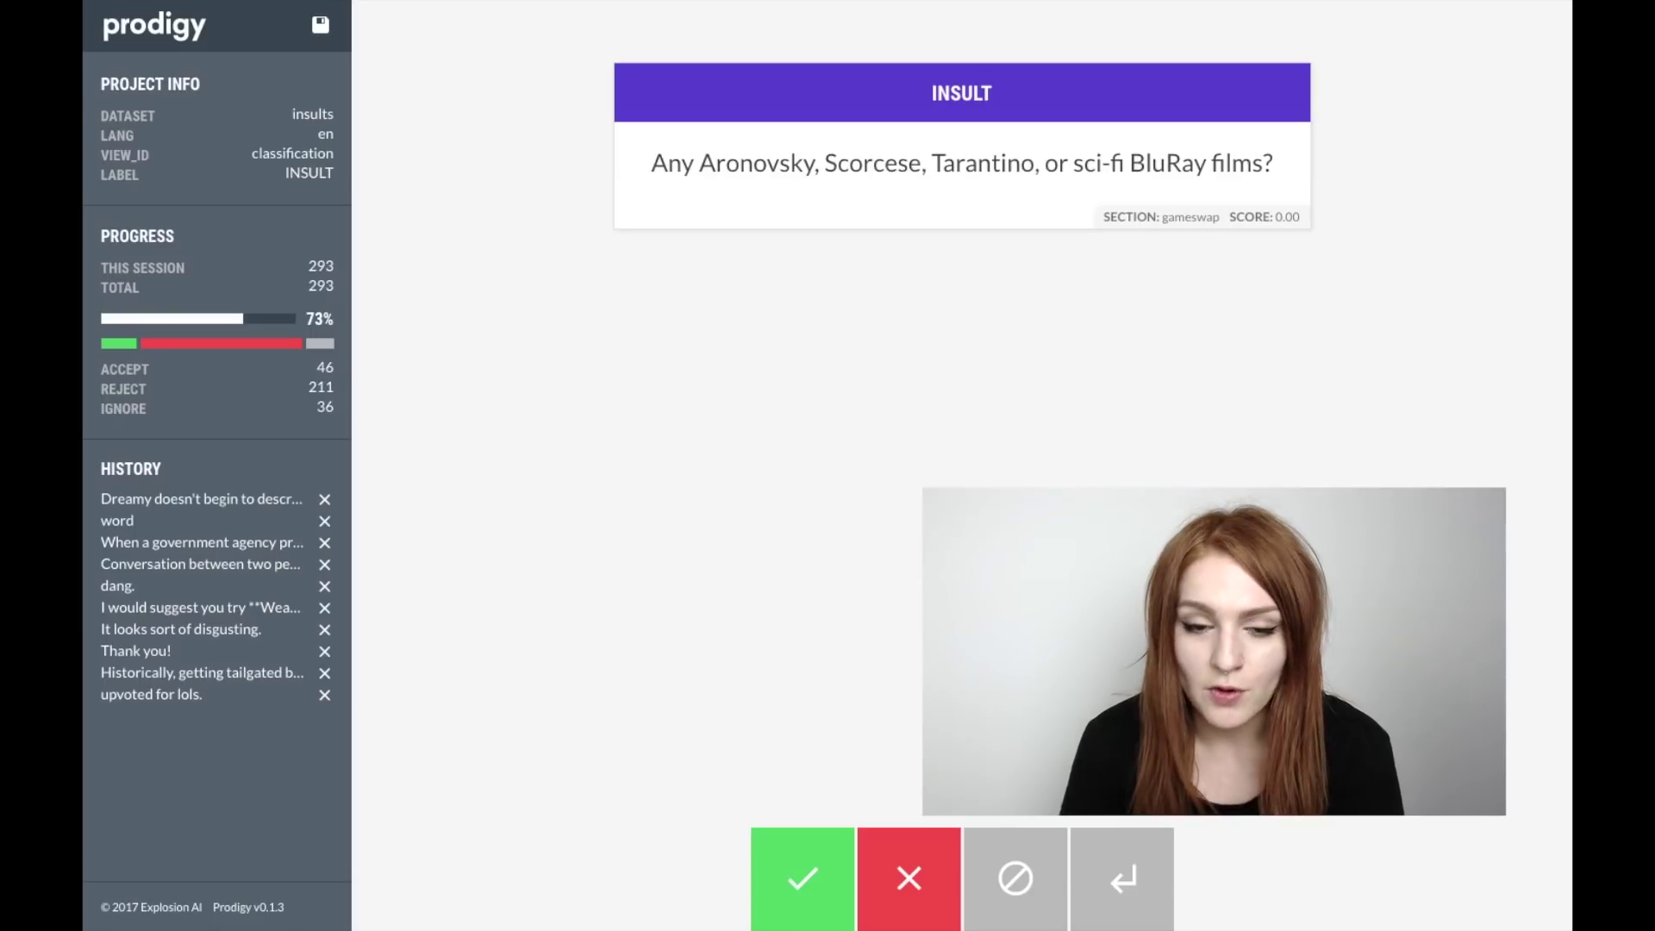
{"action": "key", "text": "x"}
{"action": "key", "text": "x"}
{"action": "key", "text": "x"}
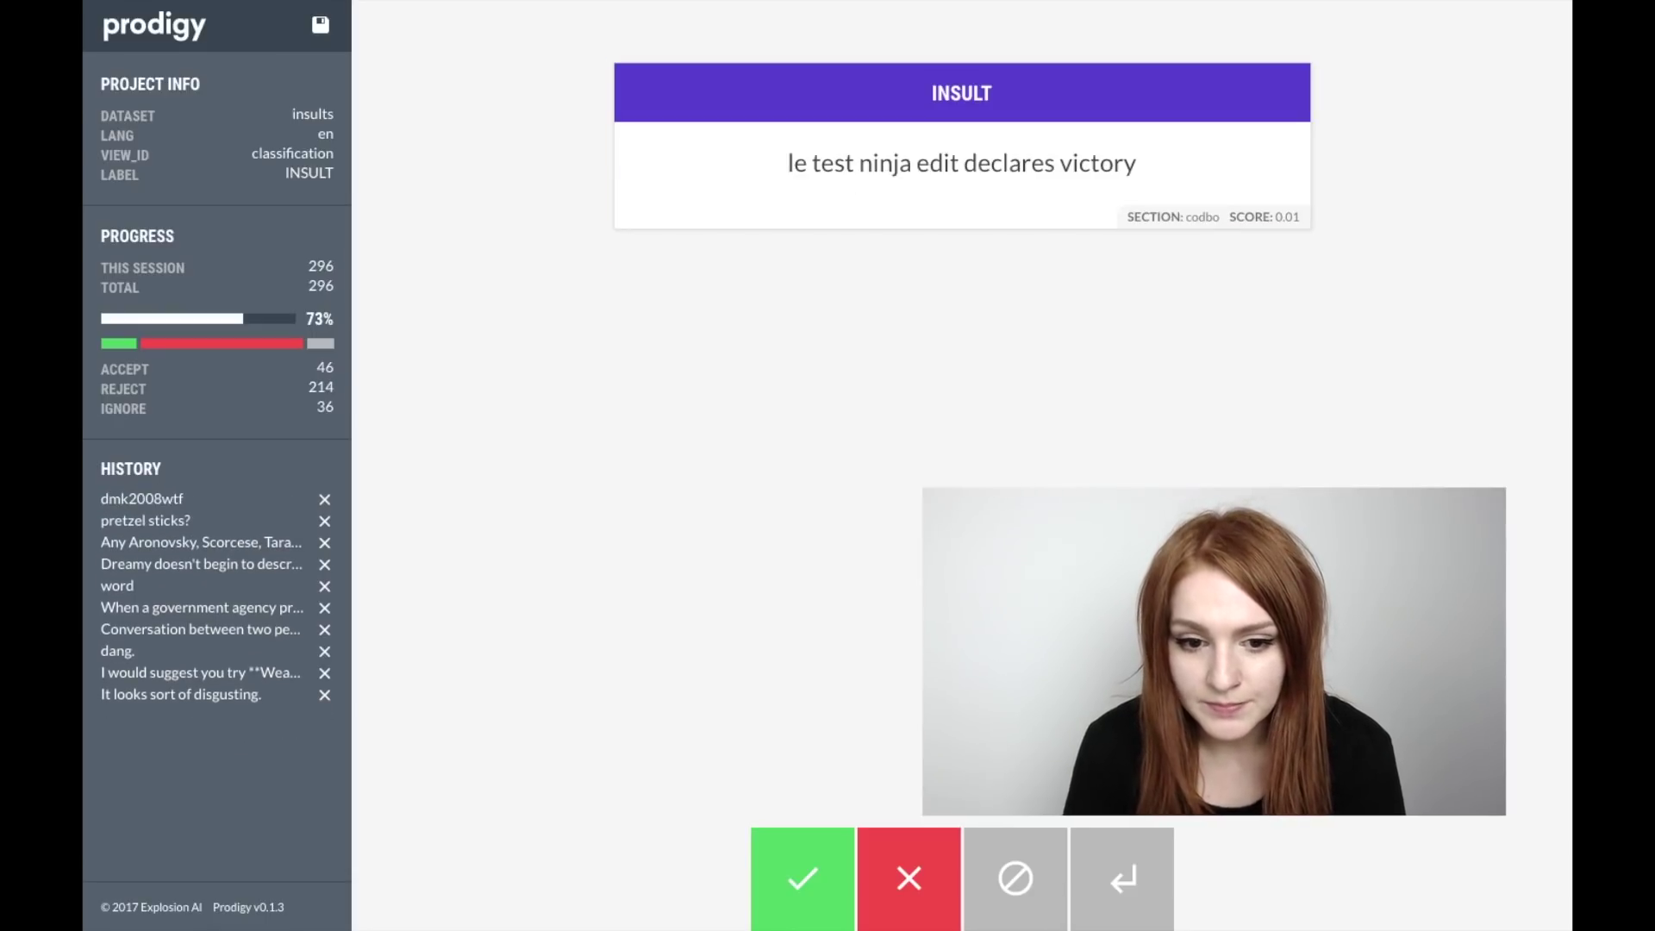
{"action": "key", "text": "x"}
{"action": "key", "text": "x"}
{"action": "key", "text": "x"}
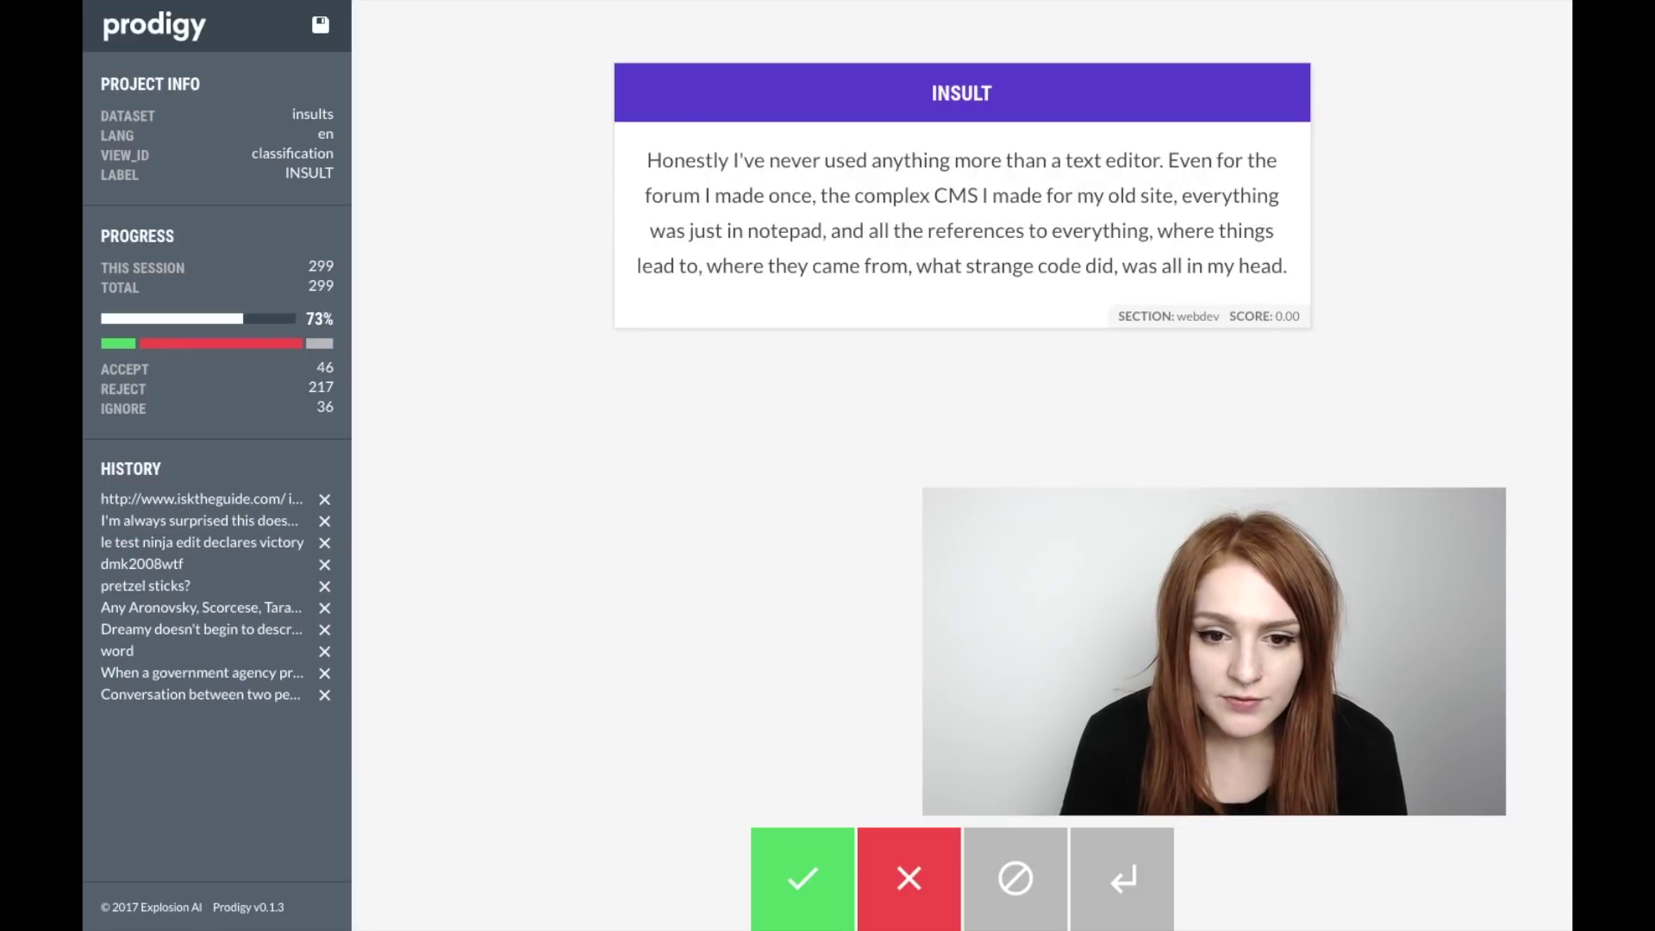
{"action": "key", "text": "x"}
{"action": "key", "text": "x"}
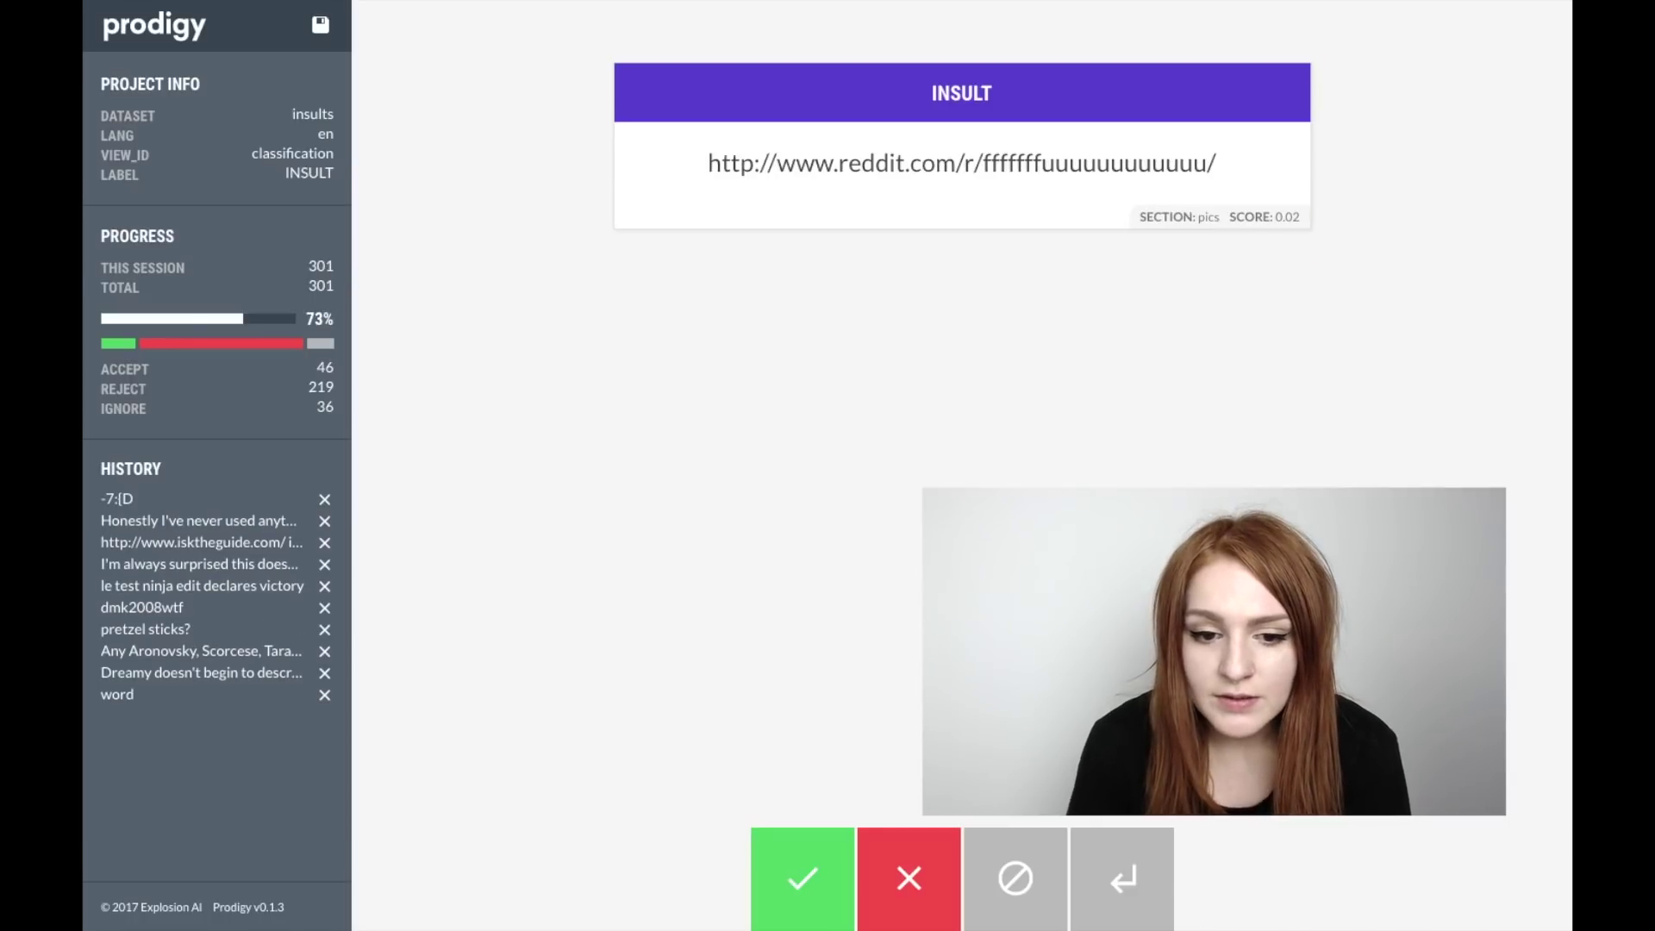
{"action": "key", "text": "ctrl+s"}
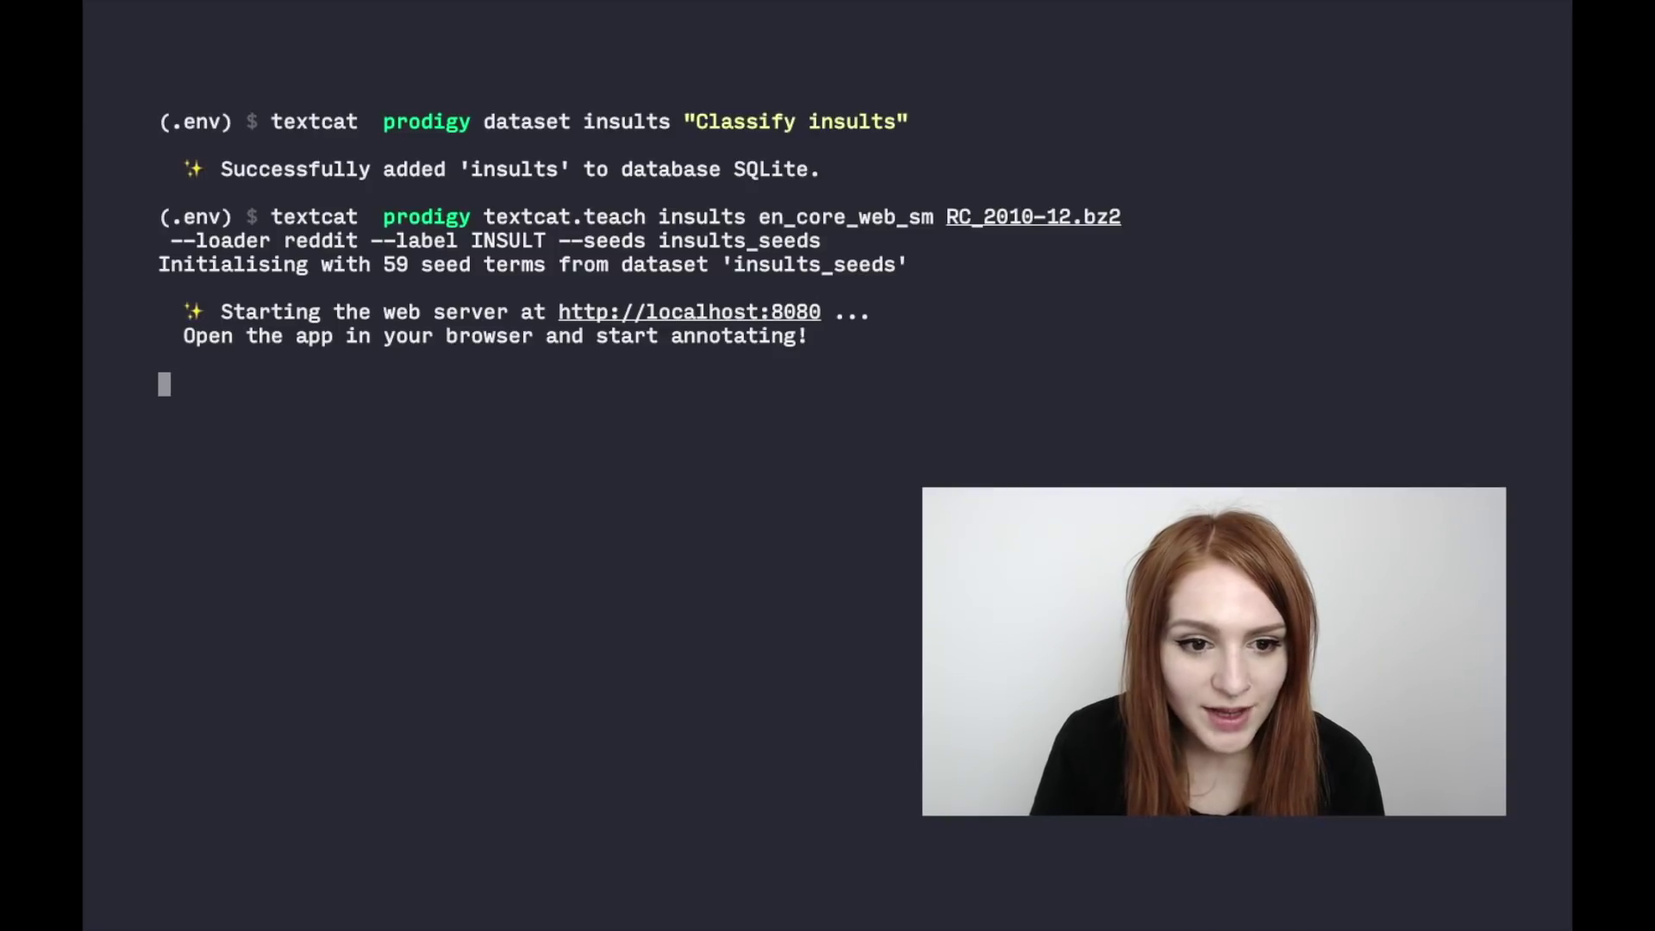
- Stop the server and rerun textcat.teach with RC_2010-01.bz2 in place of RC_2010-12.bz2
{"action": "key", "text": "ctrl+c"}
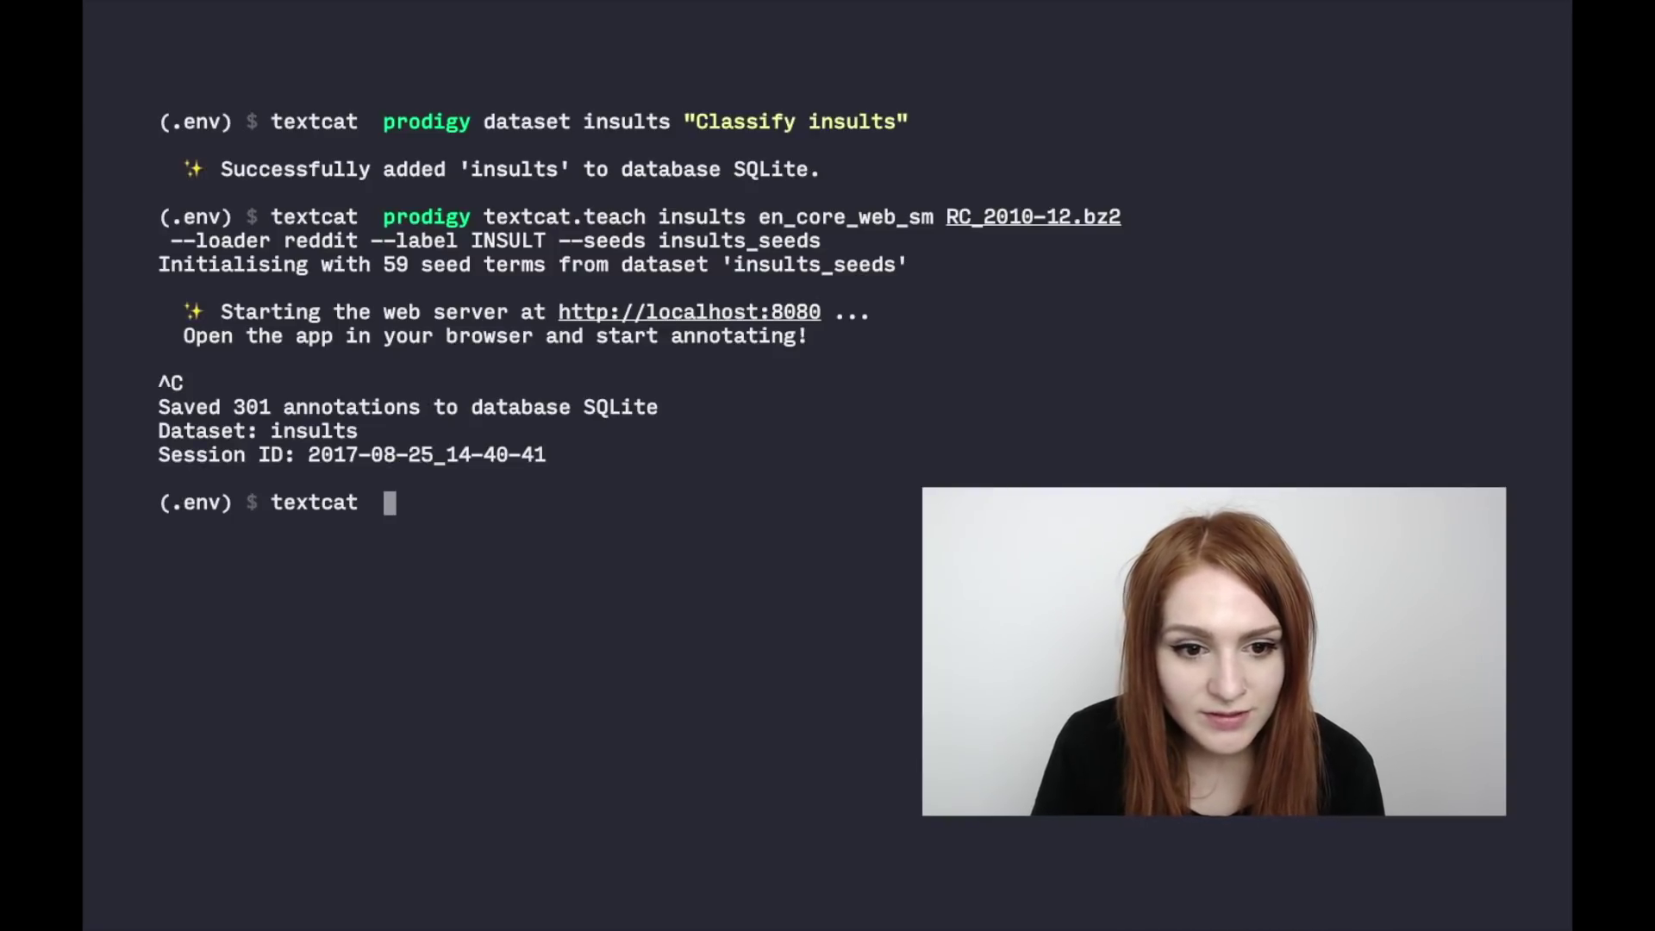
{"action": "key", "text": "ctrl+l"}
{"action": "key", "text": "Up"}
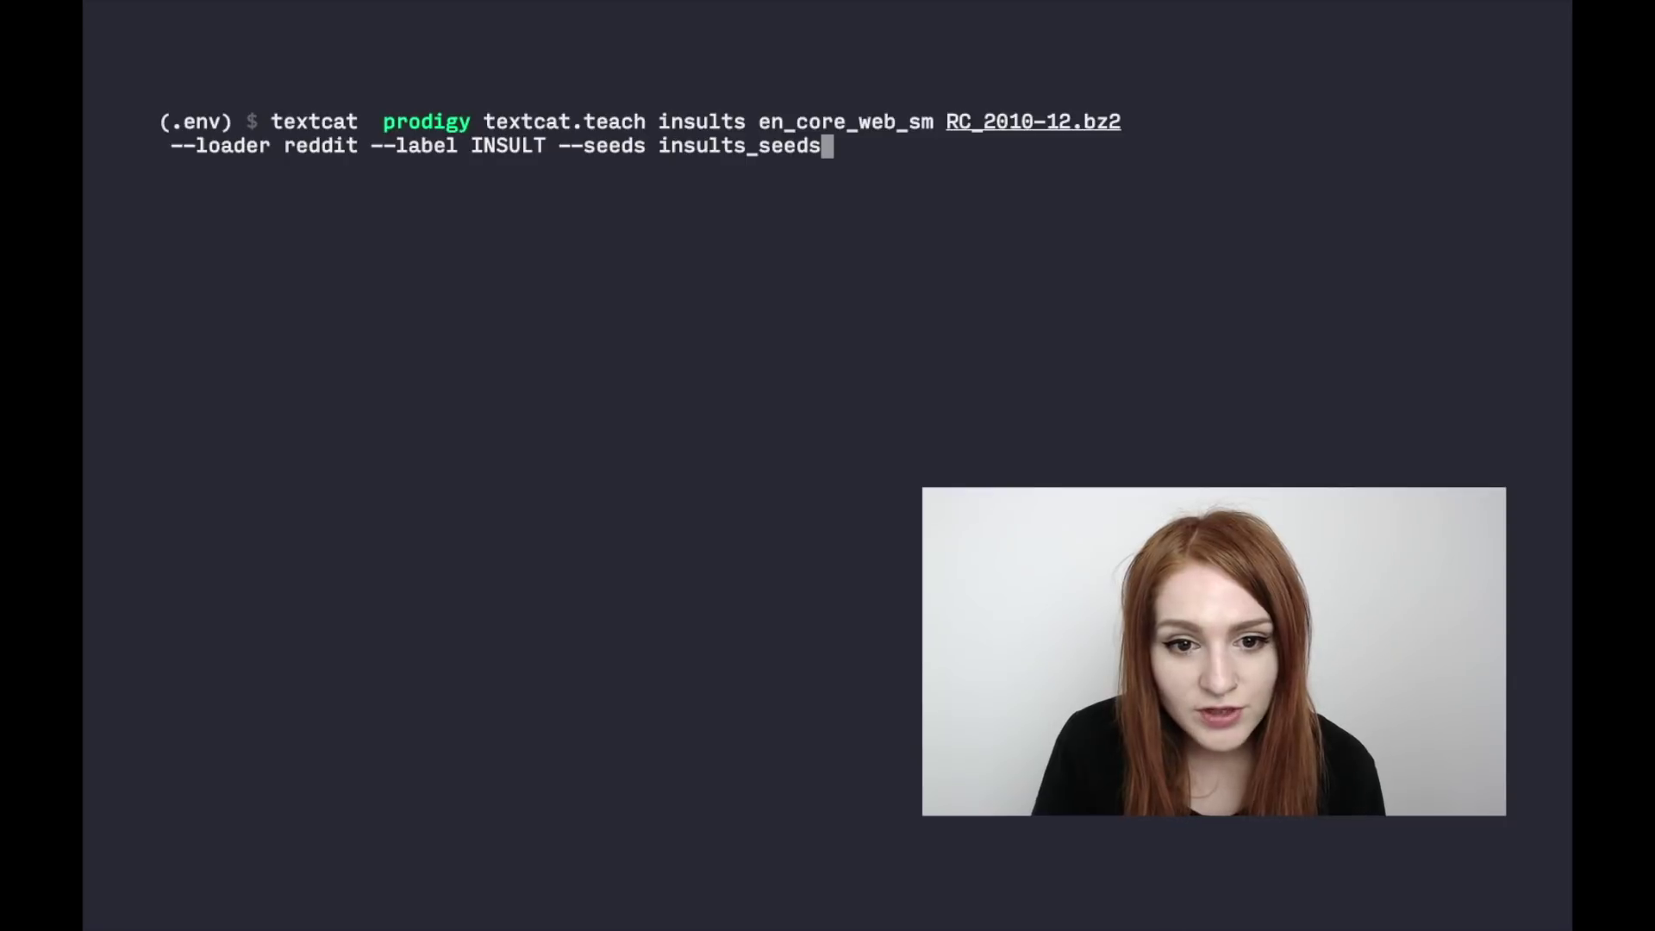
{"action": "key", "text": "Left"}
{"action": "key", "text": "Left"}
{"action": "key", "text": "Left"}
{"action": "key", "text": "Left"}
{"action": "key", "text": "Left"}
{"action": "key", "text": "Left"}
{"action": "key", "text": "Left"}
{"action": "key", "text": "Left"}
{"action": "key", "text": "Left"}
{"action": "key", "text": "Left"}
{"action": "key", "text": "Left"}
{"action": "key", "text": "Left"}
{"action": "key", "text": "Left"}
{"action": "key", "text": "Left"}
{"action": "key", "text": "Left"}
{"action": "key", "text": "Left"}
{"action": "key", "text": "Left"}
{"action": "key", "text": "Left"}
{"action": "key", "text": "Left"}
{"action": "key", "text": "Left"}
{"action": "key", "text": "Left"}
{"action": "key", "text": "Left"}
{"action": "key", "text": "Left"}
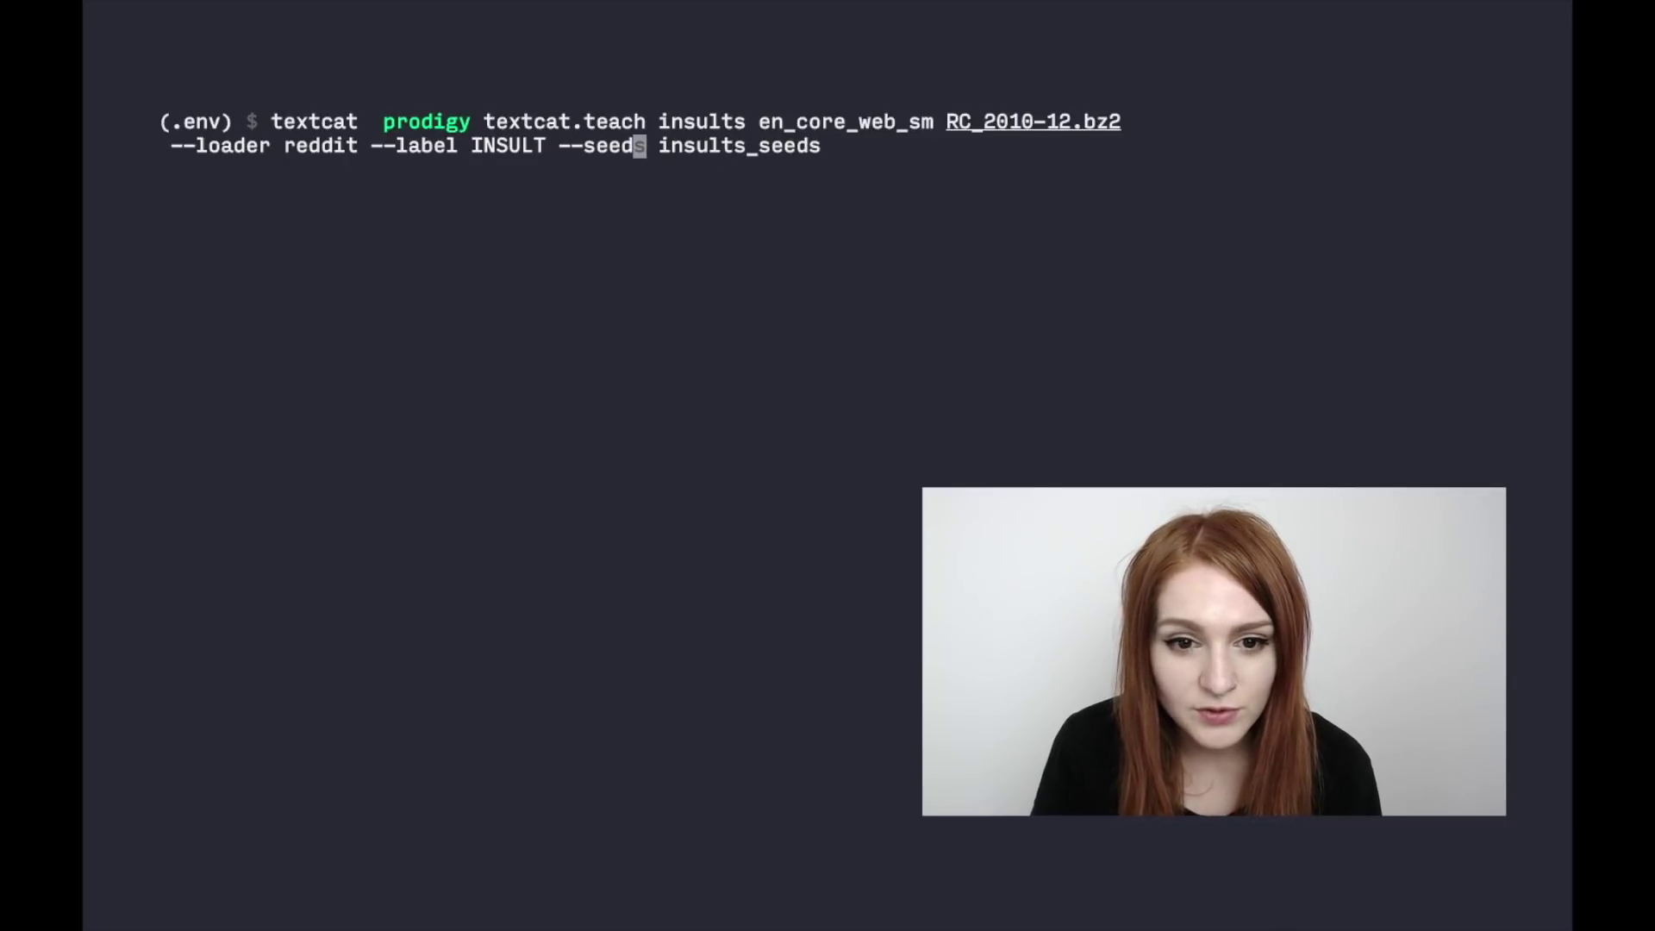
{"action": "key", "text": "Left"}
{"action": "key", "text": "Left"}
{"action": "key", "text": "Left"}
{"action": "key", "text": "Left"}
{"action": "key", "text": "Left"}
{"action": "key", "text": "Left"}
{"action": "key", "text": "Left"}
{"action": "key", "text": "Left"}
{"action": "key", "text": "Left"}
{"action": "key", "text": "Left"}
{"action": "key", "text": "Left"}
{"action": "key", "text": "Left"}
{"action": "key", "text": "Left"}
{"action": "key", "text": "Left"}
{"action": "key", "text": "Left"}
{"action": "key", "text": "Left"}
{"action": "key", "text": "Left"}
{"action": "key", "text": "Left"}
{"action": "key", "text": "Left"}
{"action": "key", "text": "Left"}
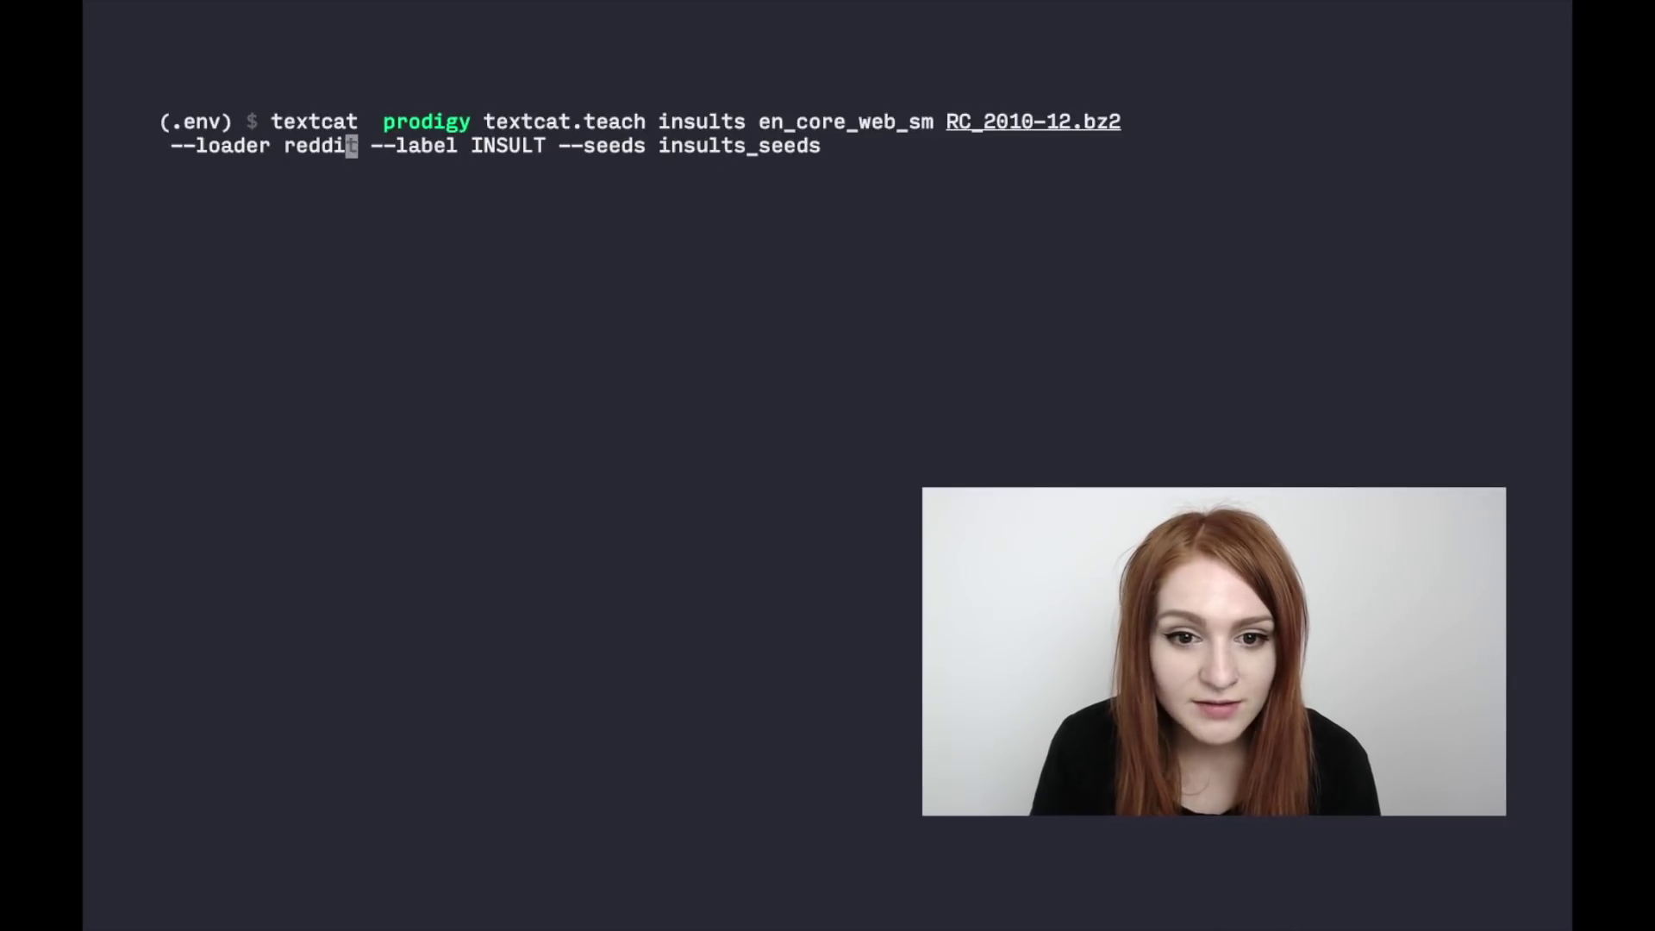
{"action": "key", "text": "Left"}
{"action": "key", "text": "Left"}
{"action": "key", "text": "Left"}
{"action": "key", "text": "Left"}
{"action": "key", "text": "Left"}
{"action": "key", "text": "Left"}
{"action": "key", "text": "Left"}
{"action": "key", "text": "Left"}
{"action": "key", "text": "Right"}
{"action": "key", "text": "BackSpace"}
{"action": "key", "text": "BackSpace"}
{"action": "type", "text": "01"}
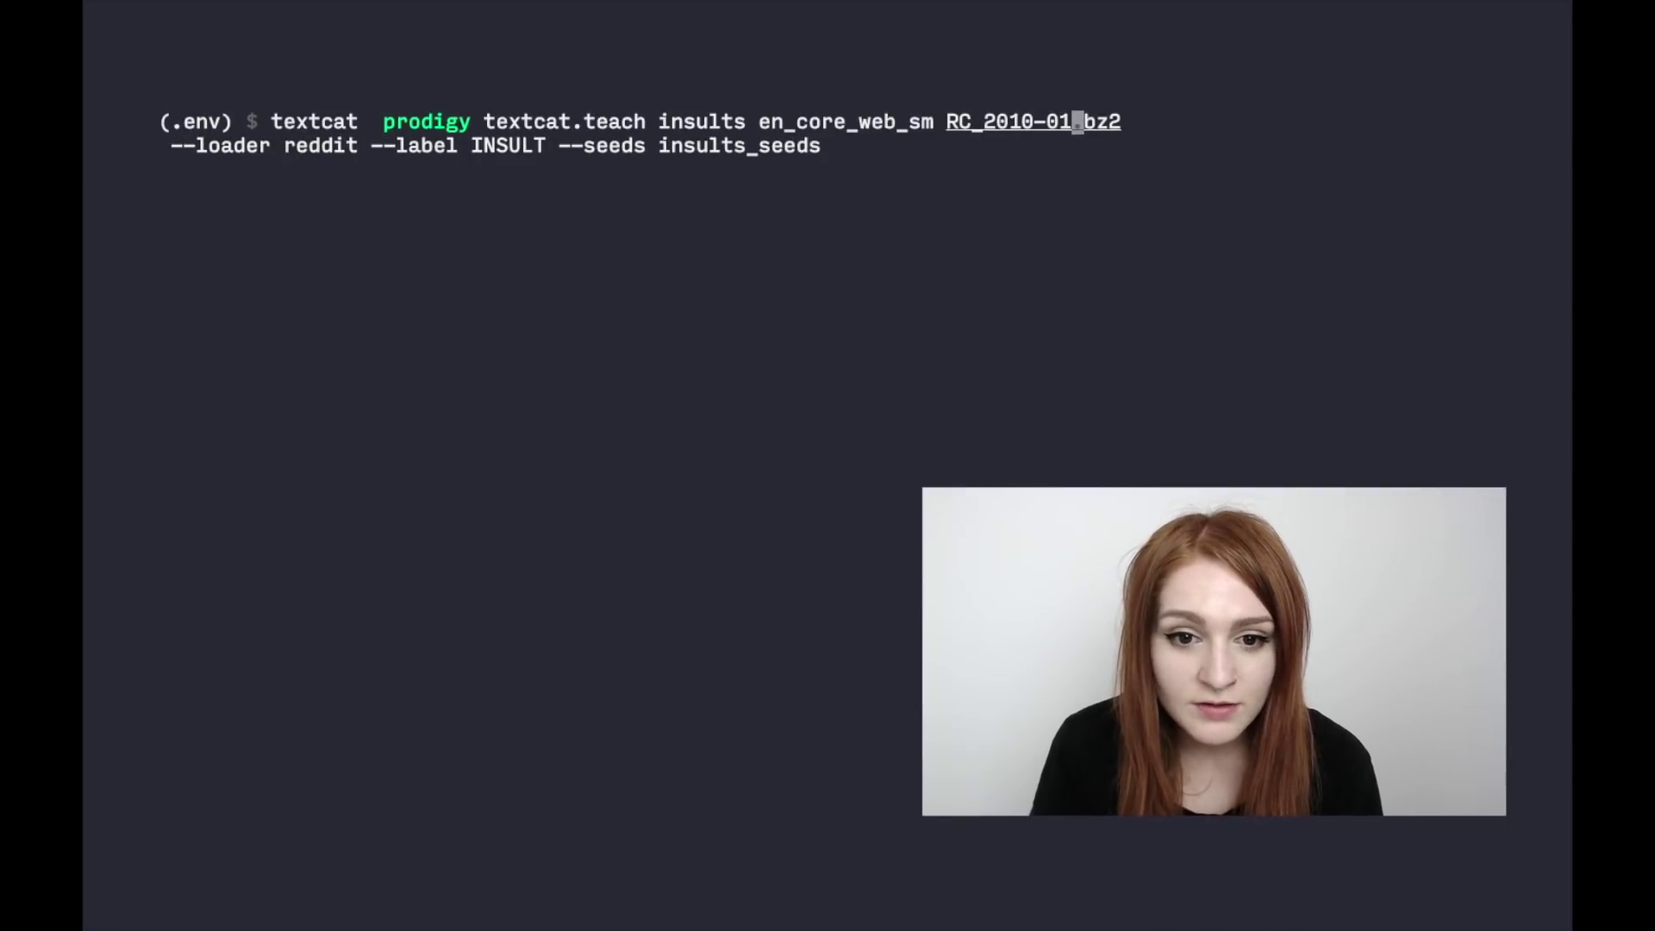
{"action": "key", "text": "Return"}
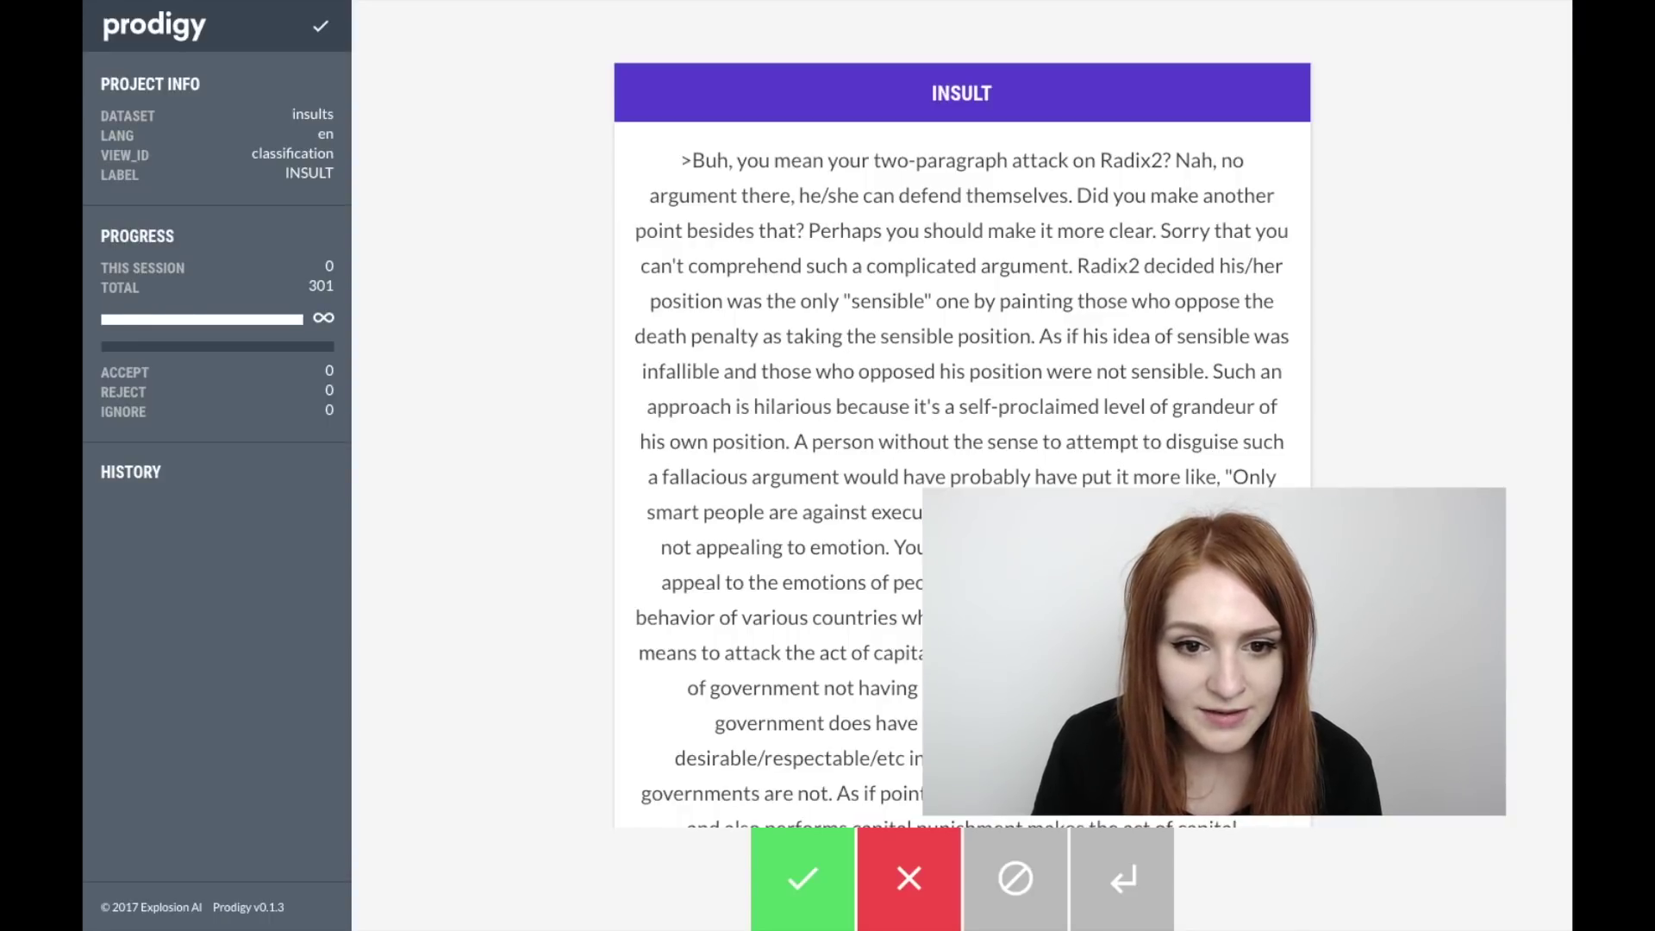
- Ignore the Radix2 comment, accept the diabetic one, and label the following comments for INSULT
{"action": "key", "text": "space"}
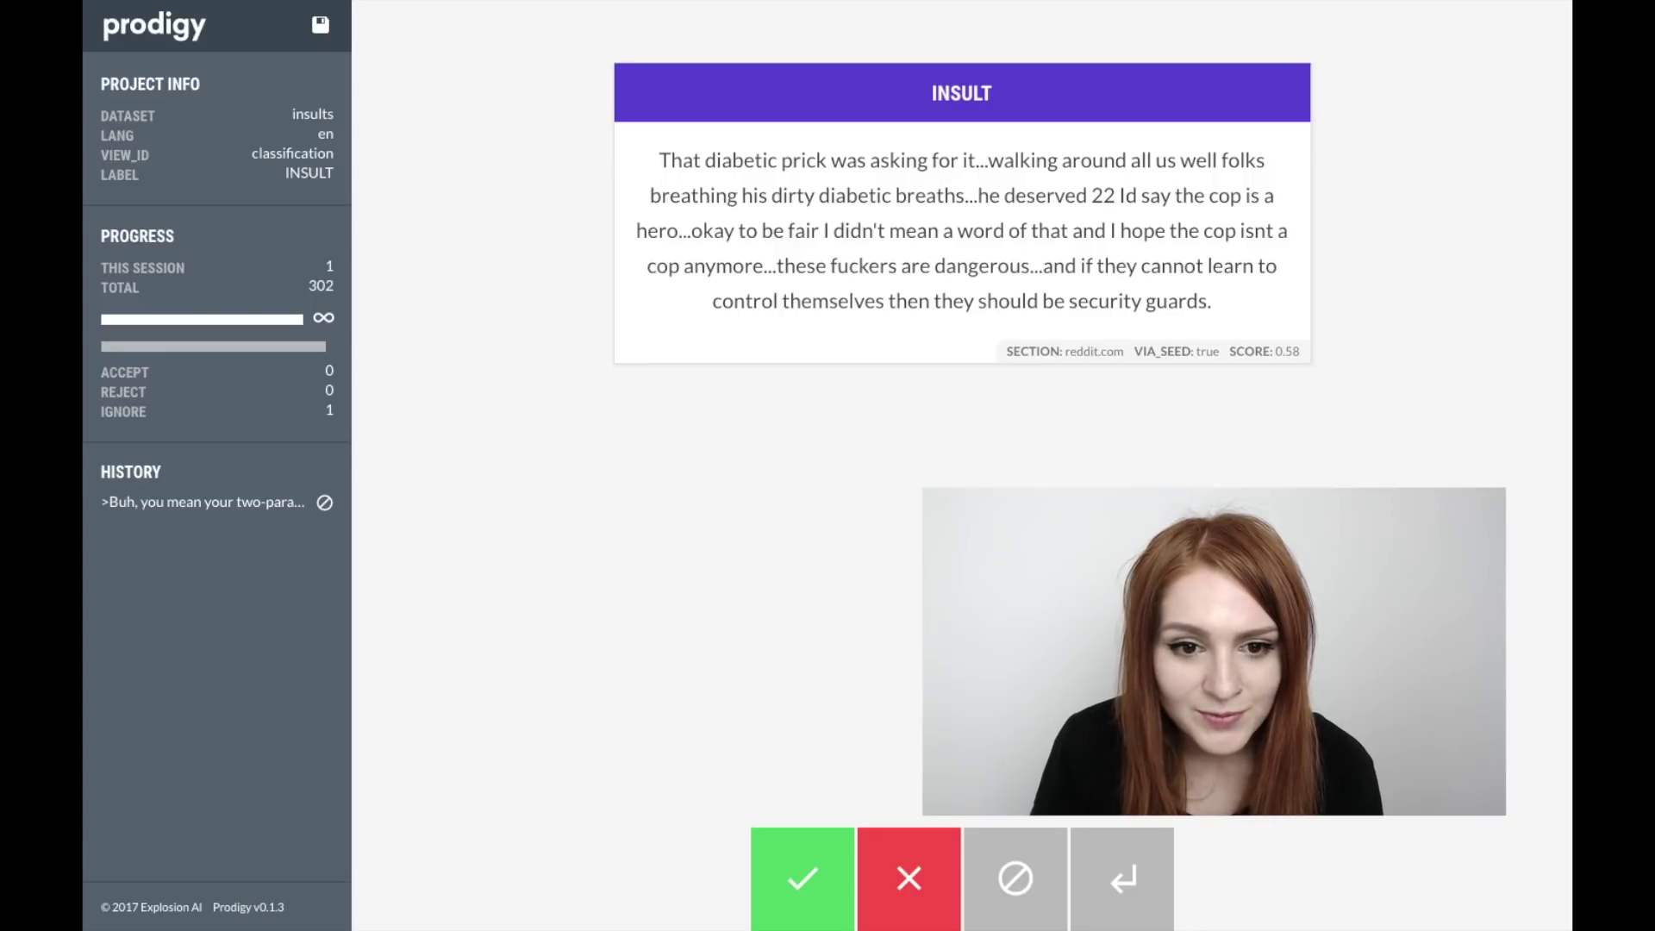
{"action": "key", "text": "a"}
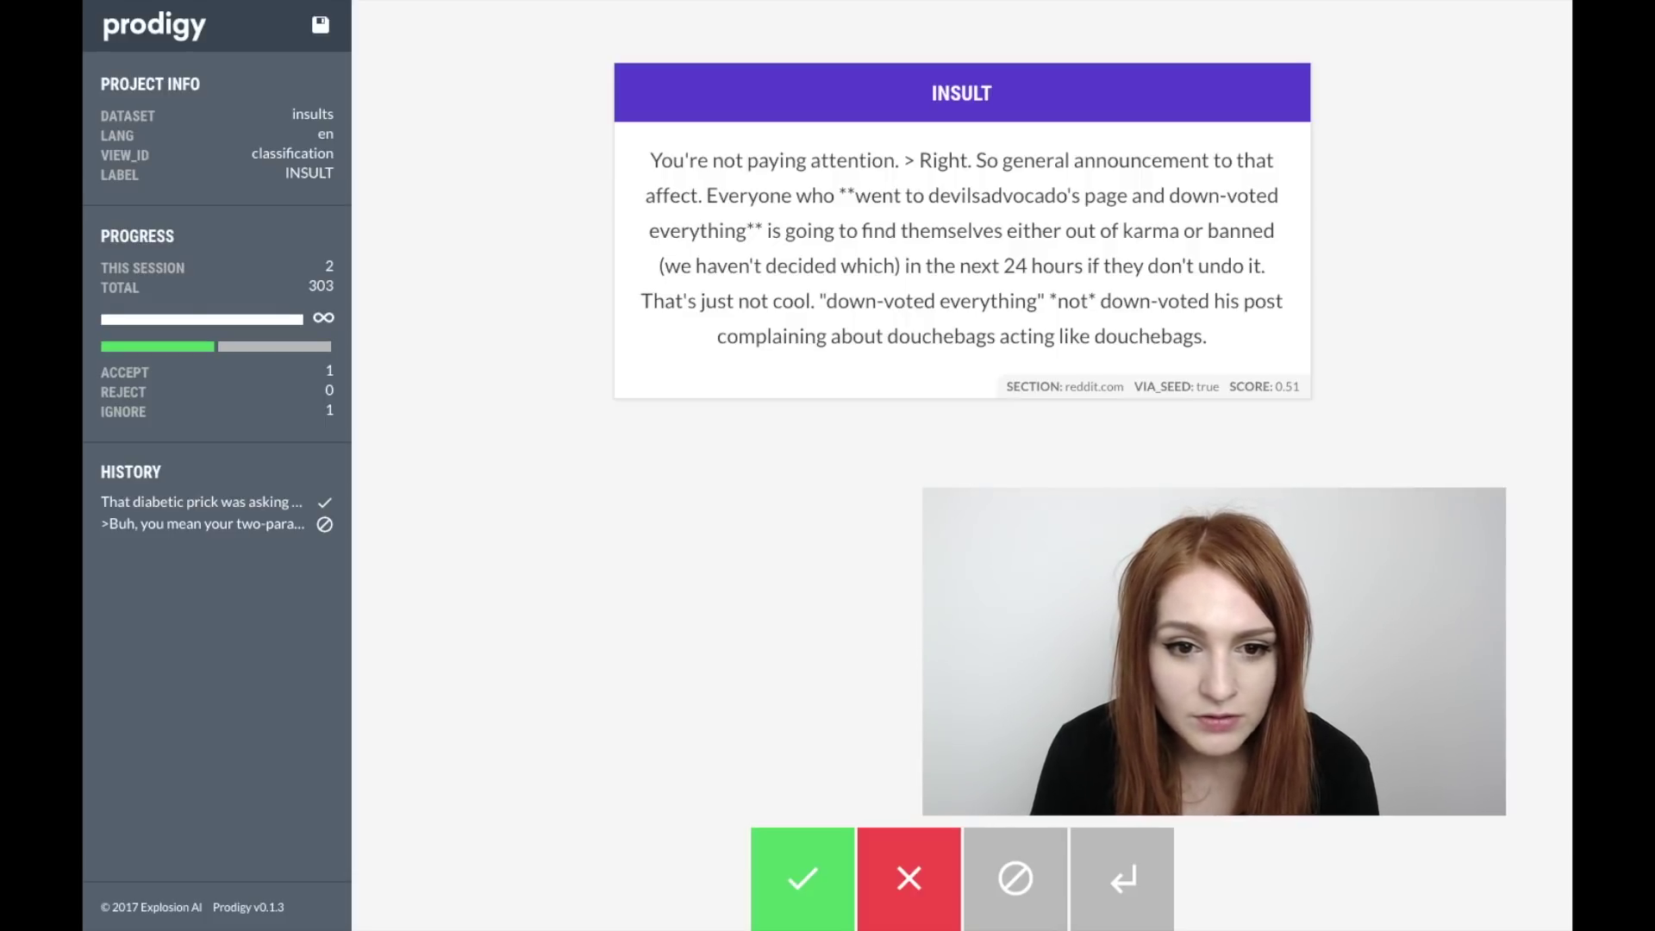
{"action": "key", "text": "space"}
{"action": "key", "text": "a"}
{"action": "key", "text": "a"}
{"action": "key", "text": "a"}
{"action": "key", "text": "a"}
{"action": "key", "text": "x"}
{"action": "key", "text": "a"}
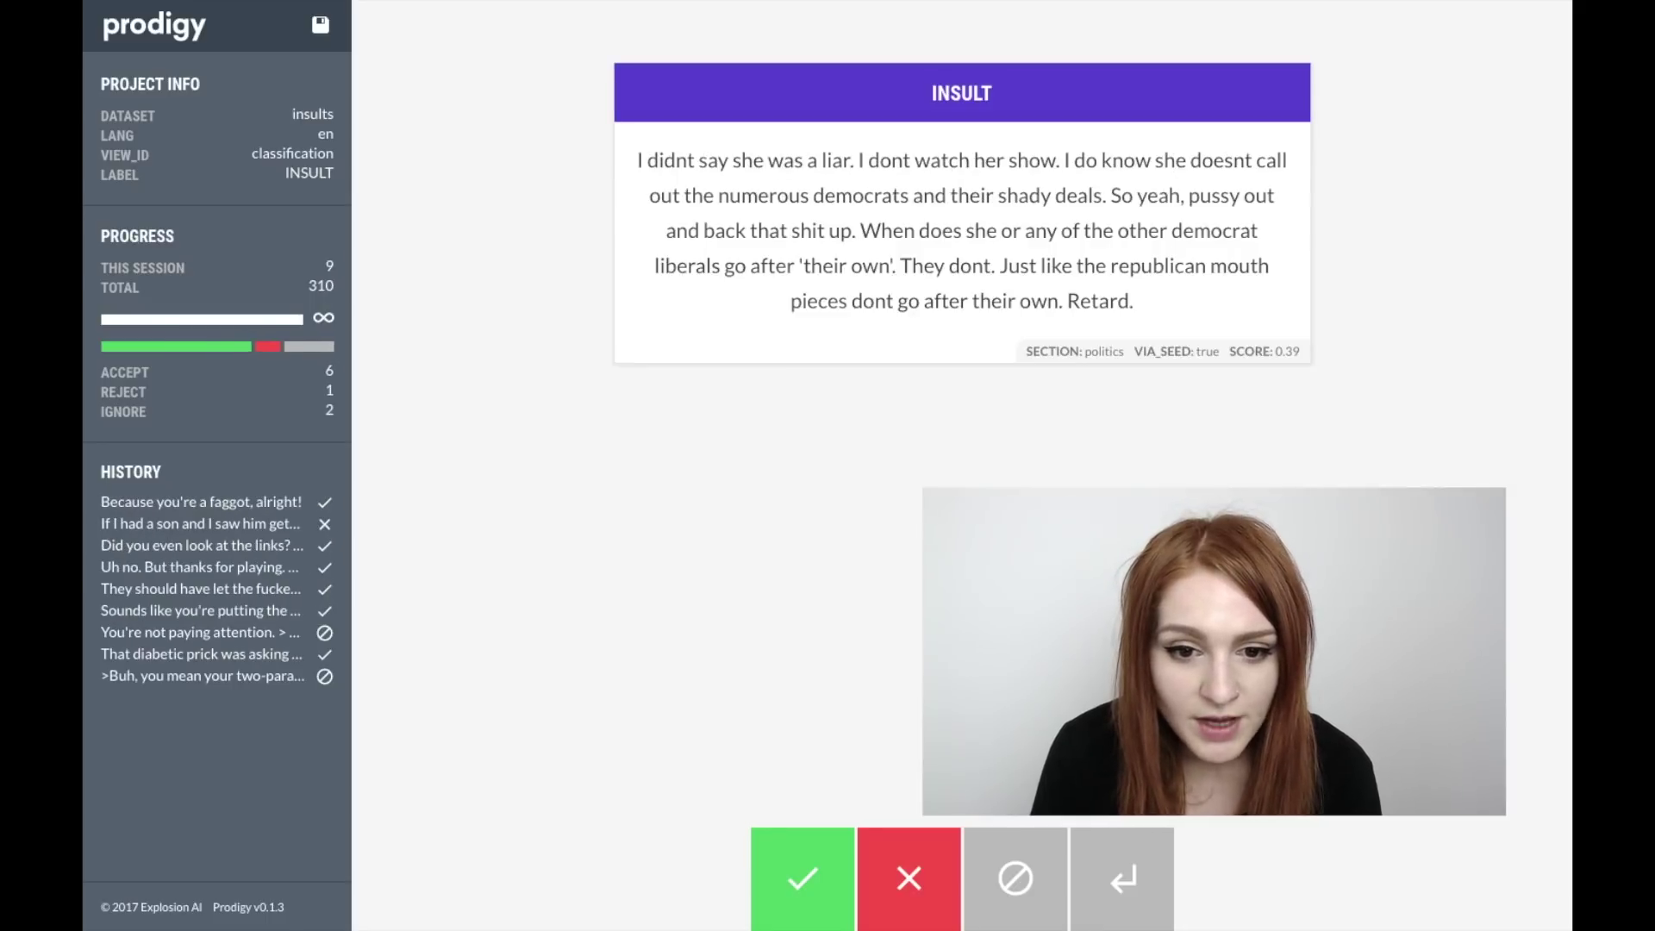
{"action": "key", "text": "a"}
{"action": "key", "text": "x"}
{"action": "key", "text": "a"}
{"action": "key", "text": "a"}
{"action": "key", "text": "x"}
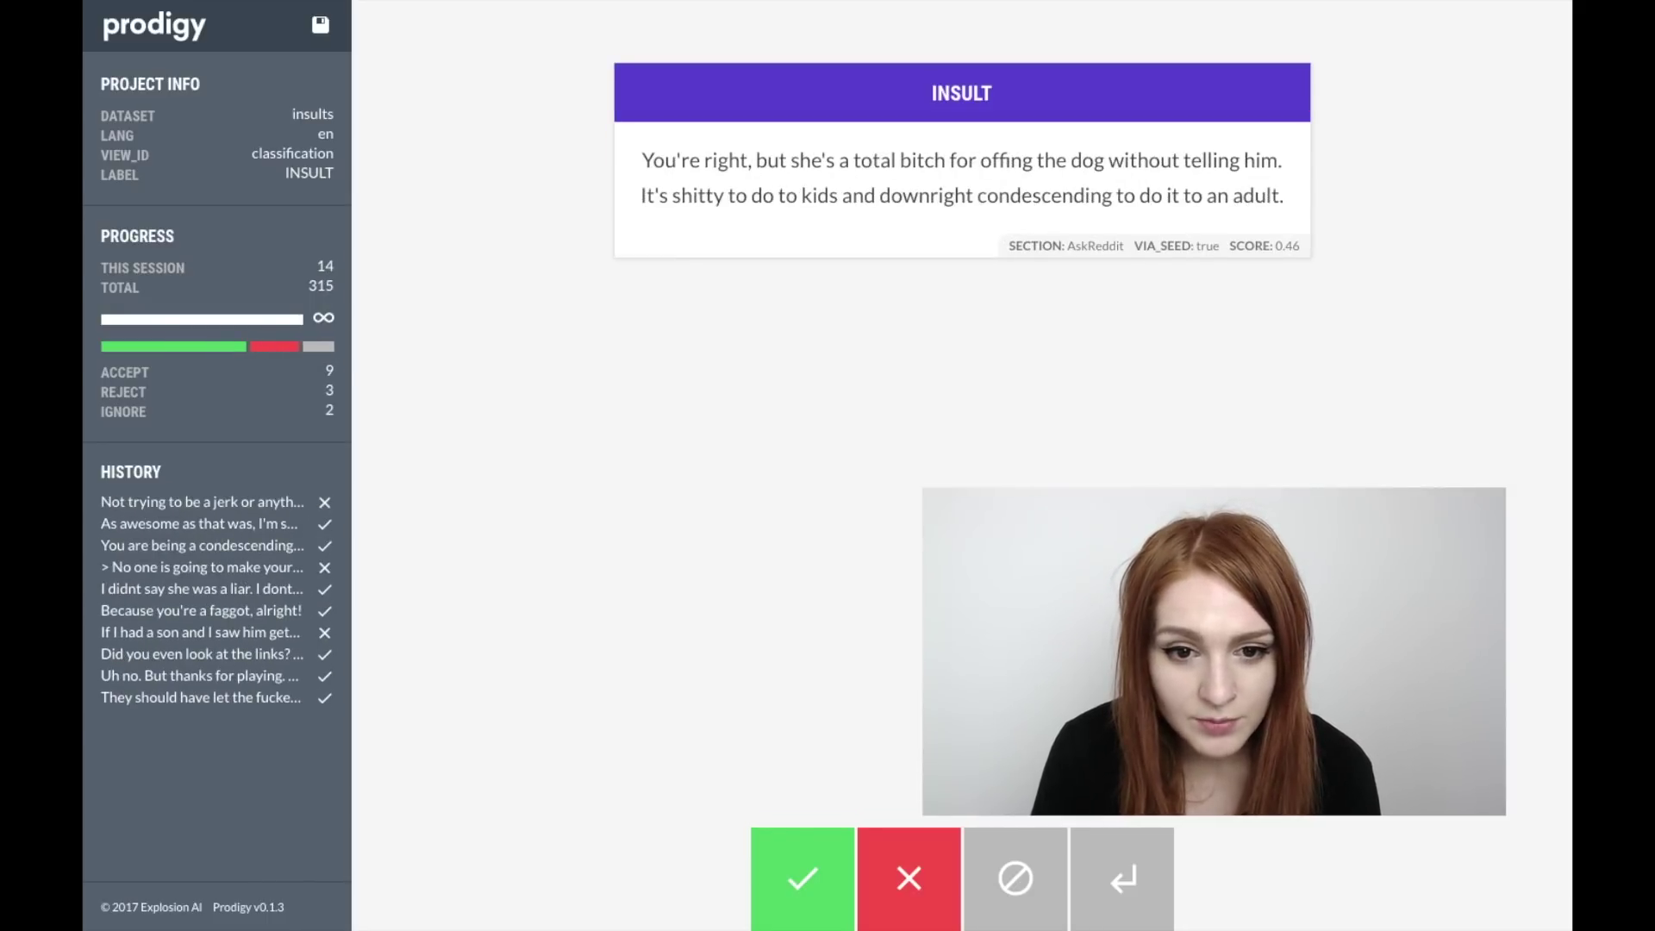
{"action": "key", "text": "a"}
{"action": "key", "text": "a"}
{"action": "key", "text": "x"}
{"action": "key", "text": "x"}
{"action": "key", "text": "x"}
{"action": "key", "text": "a"}
{"action": "key", "text": "x"}
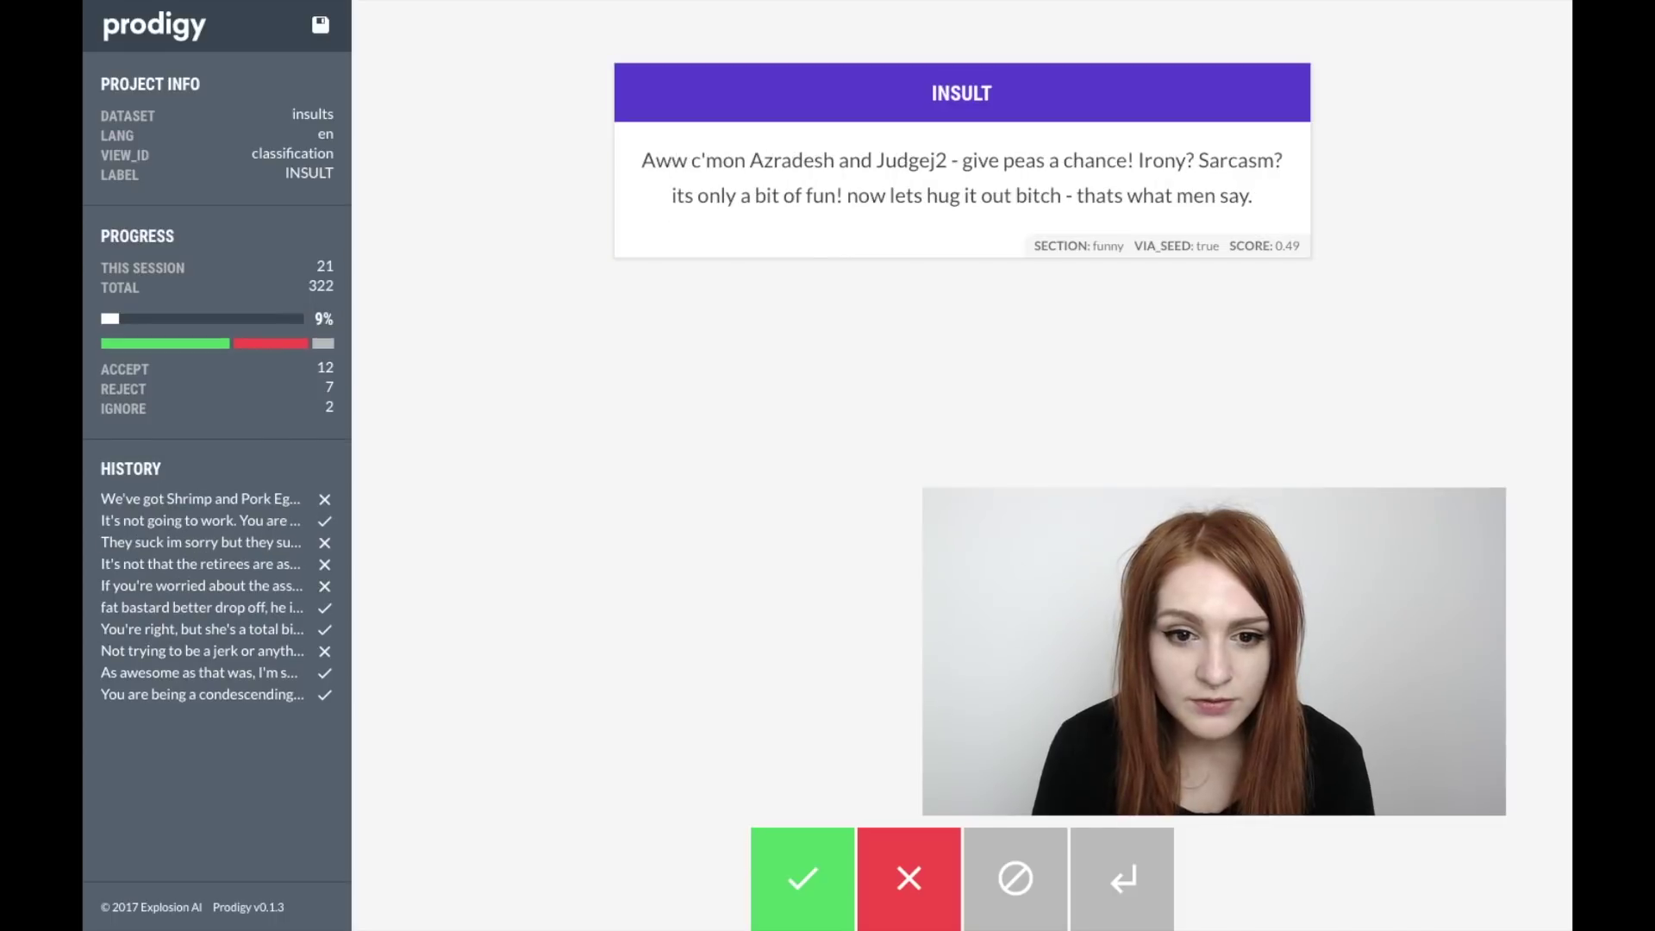
{"action": "key", "text": "a"}
{"action": "key", "text": "a"}
{"action": "key", "text": "space"}
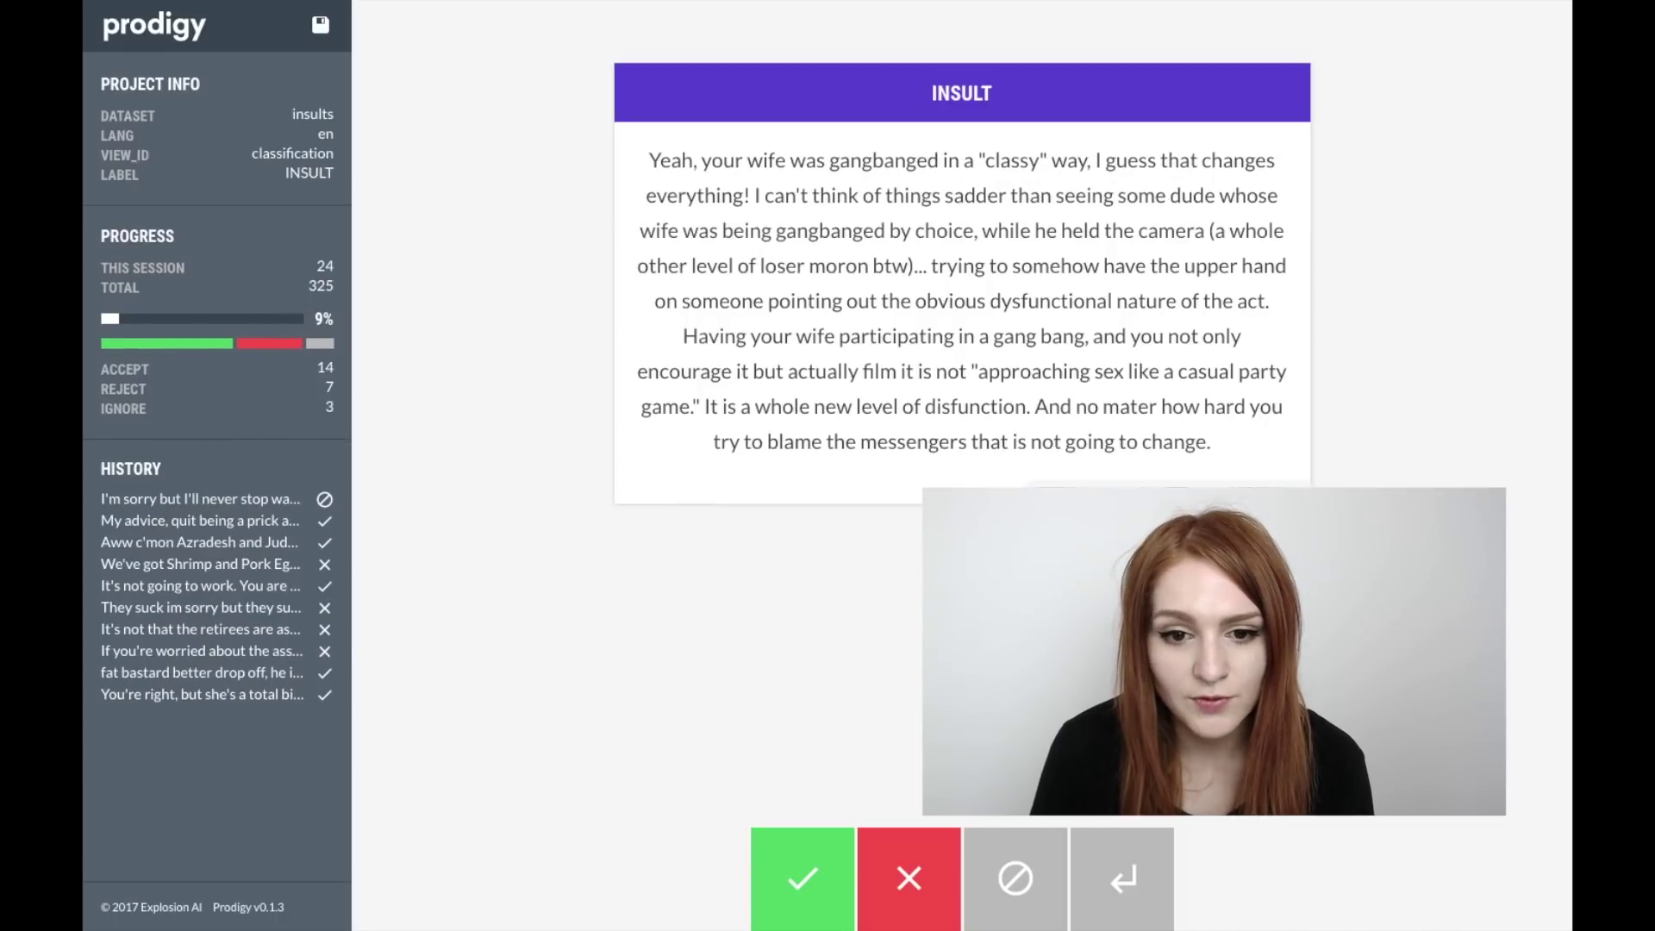
{"action": "key", "text": "space"}
{"action": "key", "text": "a"}
{"action": "key", "text": "x"}
{"action": "key", "text": "space"}
{"action": "key", "text": "space"}
{"action": "key", "text": "x"}
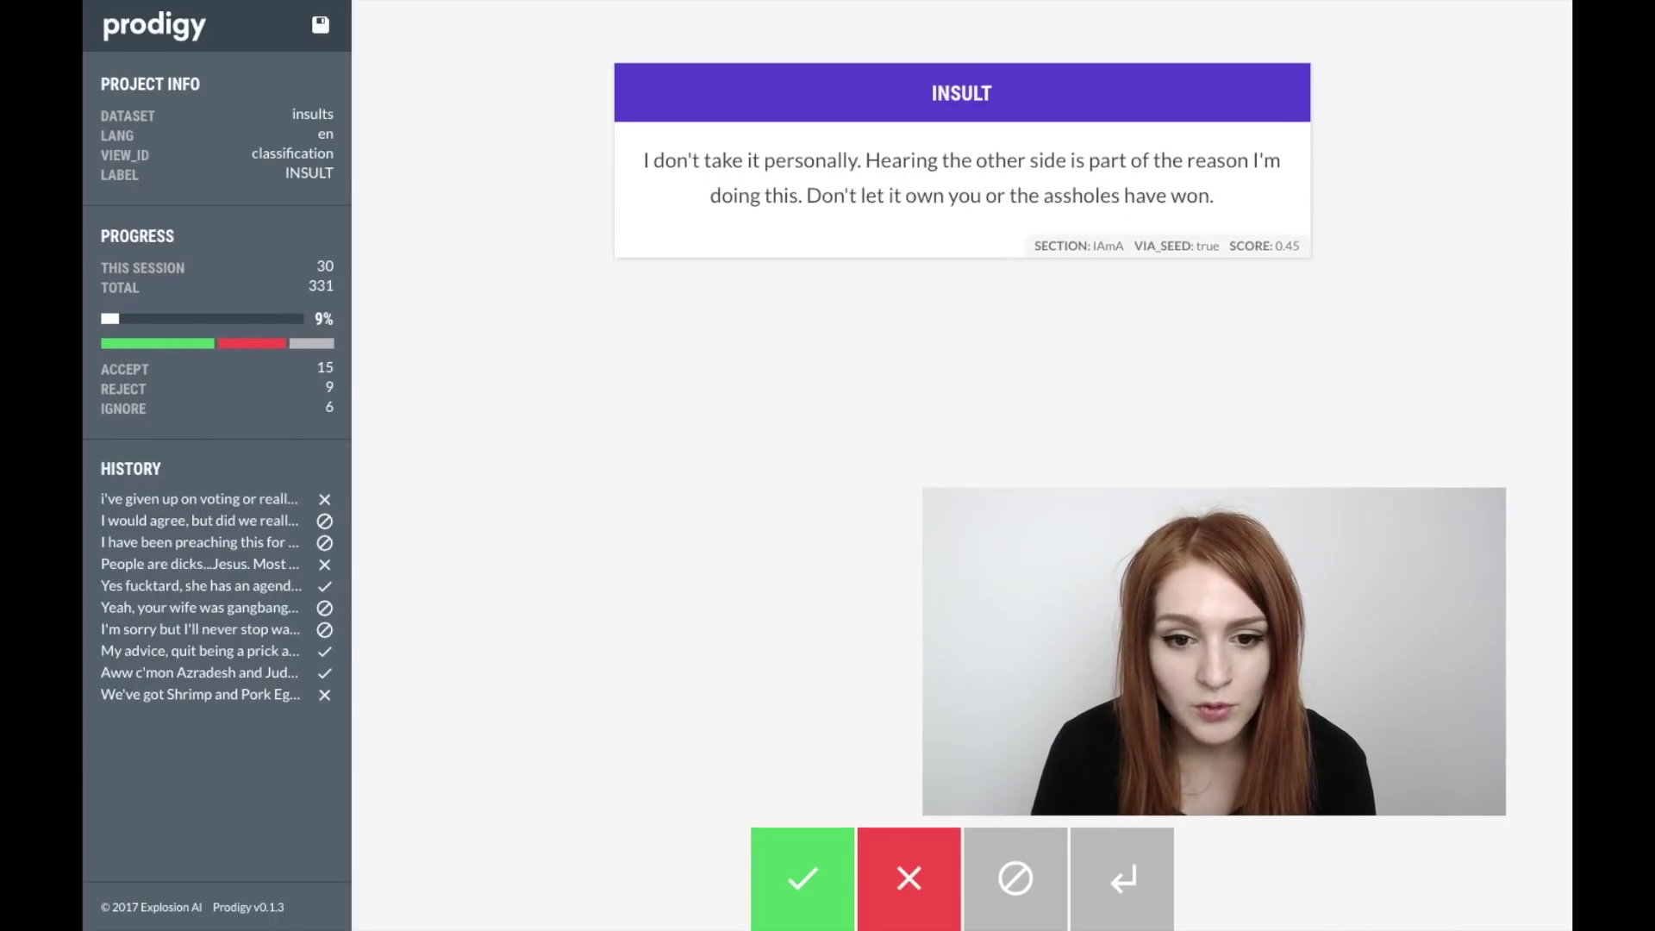
{"action": "key", "text": "x"}
{"action": "key", "text": "a"}
{"action": "key", "text": "x"}
{"action": "key", "text": "a"}
{"action": "key", "text": "x"}
{"action": "key", "text": "a"}
{"action": "key", "text": "x"}
{"action": "key", "text": "a"}
{"action": "key", "text": "a"}
{"action": "key", "text": "a"}
{"action": "key", "text": "a"}
{"action": "key", "text": "space"}
{"action": "key", "text": "x"}
{"action": "key", "text": "a"}
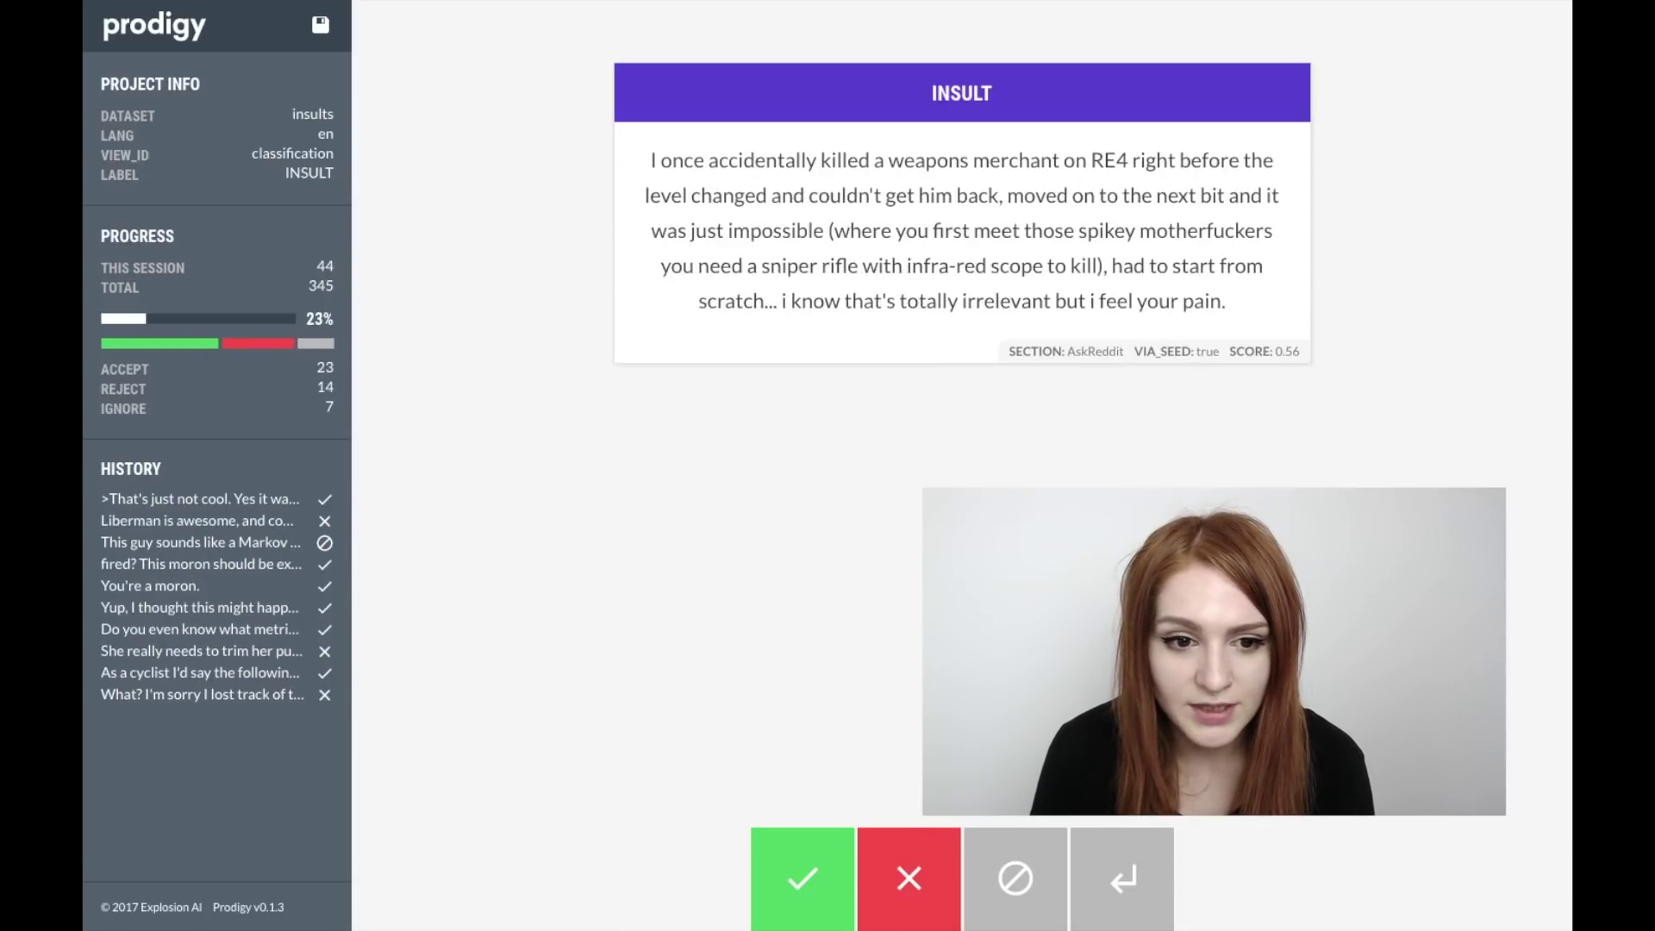
{"action": "key", "text": "x"}
{"action": "key", "text": "a"}
{"action": "key", "text": "a"}
{"action": "key", "text": "x"}
{"action": "key", "text": "x"}
{"action": "key", "text": "x"}
{"action": "key", "text": "a"}
{"action": "key", "text": "a"}
{"action": "key", "text": "a"}
- Keep labelling comments, ignoring the bidding and Twenty ten ones and rejecting the woman-on-the-left one
{"action": "key", "text": "x"}
{"action": "key", "text": "space"}
{"action": "key", "text": "x"}
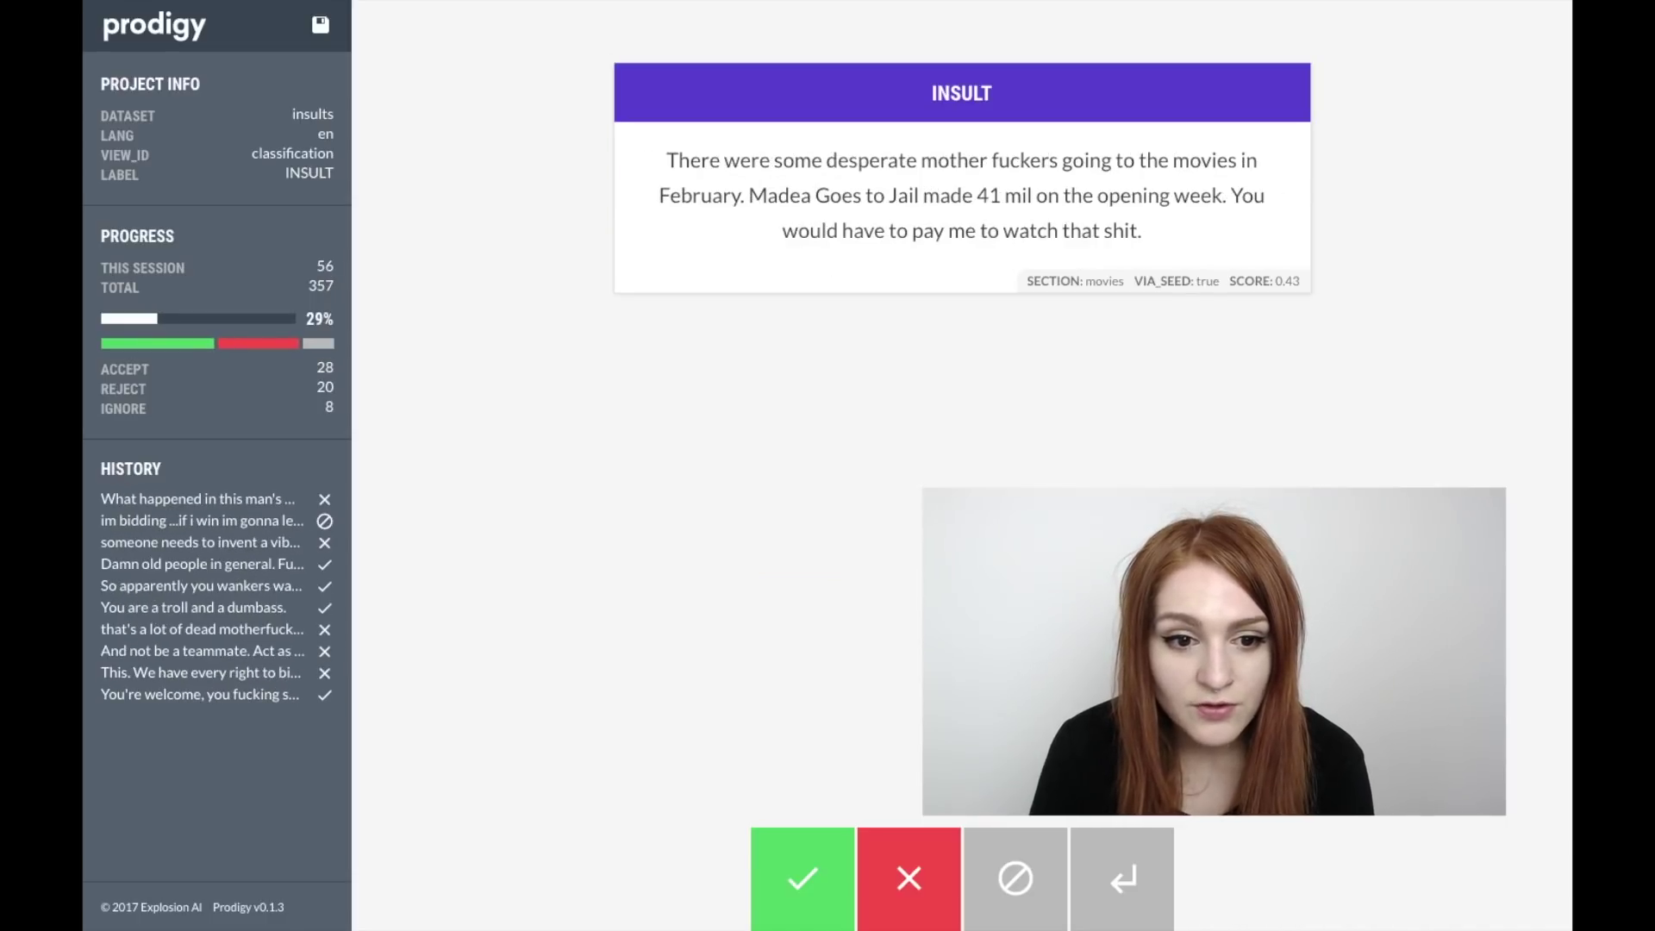
{"action": "key", "text": "space"}
{"action": "key", "text": "x"}
{"action": "key", "text": "space"}
{"action": "key", "text": "x"}
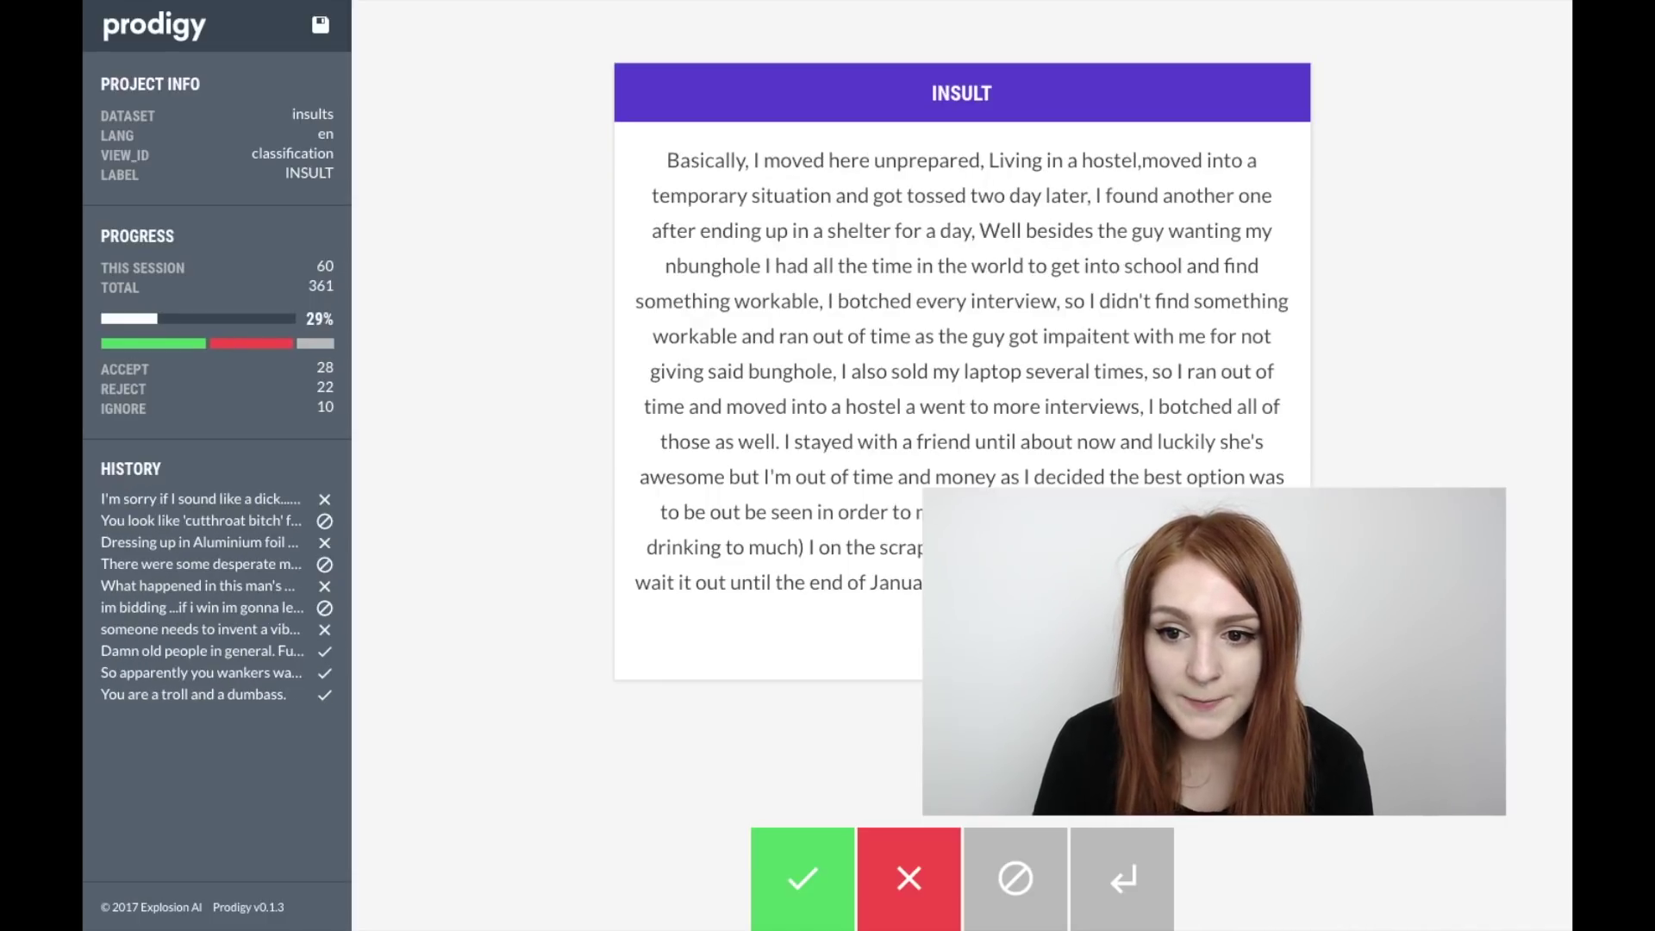
{"action": "key", "text": "x"}
{"action": "key", "text": "x"}
{"action": "key", "text": "a"}
{"action": "key", "text": "x"}
{"action": "key", "text": "a"}
{"action": "key", "text": "x"}
{"action": "key", "text": "space"}
{"action": "key", "text": "x"}
{"action": "key", "text": "x"}
{"action": "key", "text": "space"}
{"action": "key", "text": "x"}
{"action": "key", "text": "a"}
{"action": "key", "text": "x"}
{"action": "key", "text": "x"}
{"action": "key", "text": "space"}
{"action": "key", "text": "x"}
{"action": "key", "text": "a"}
{"action": "key", "text": "x"}
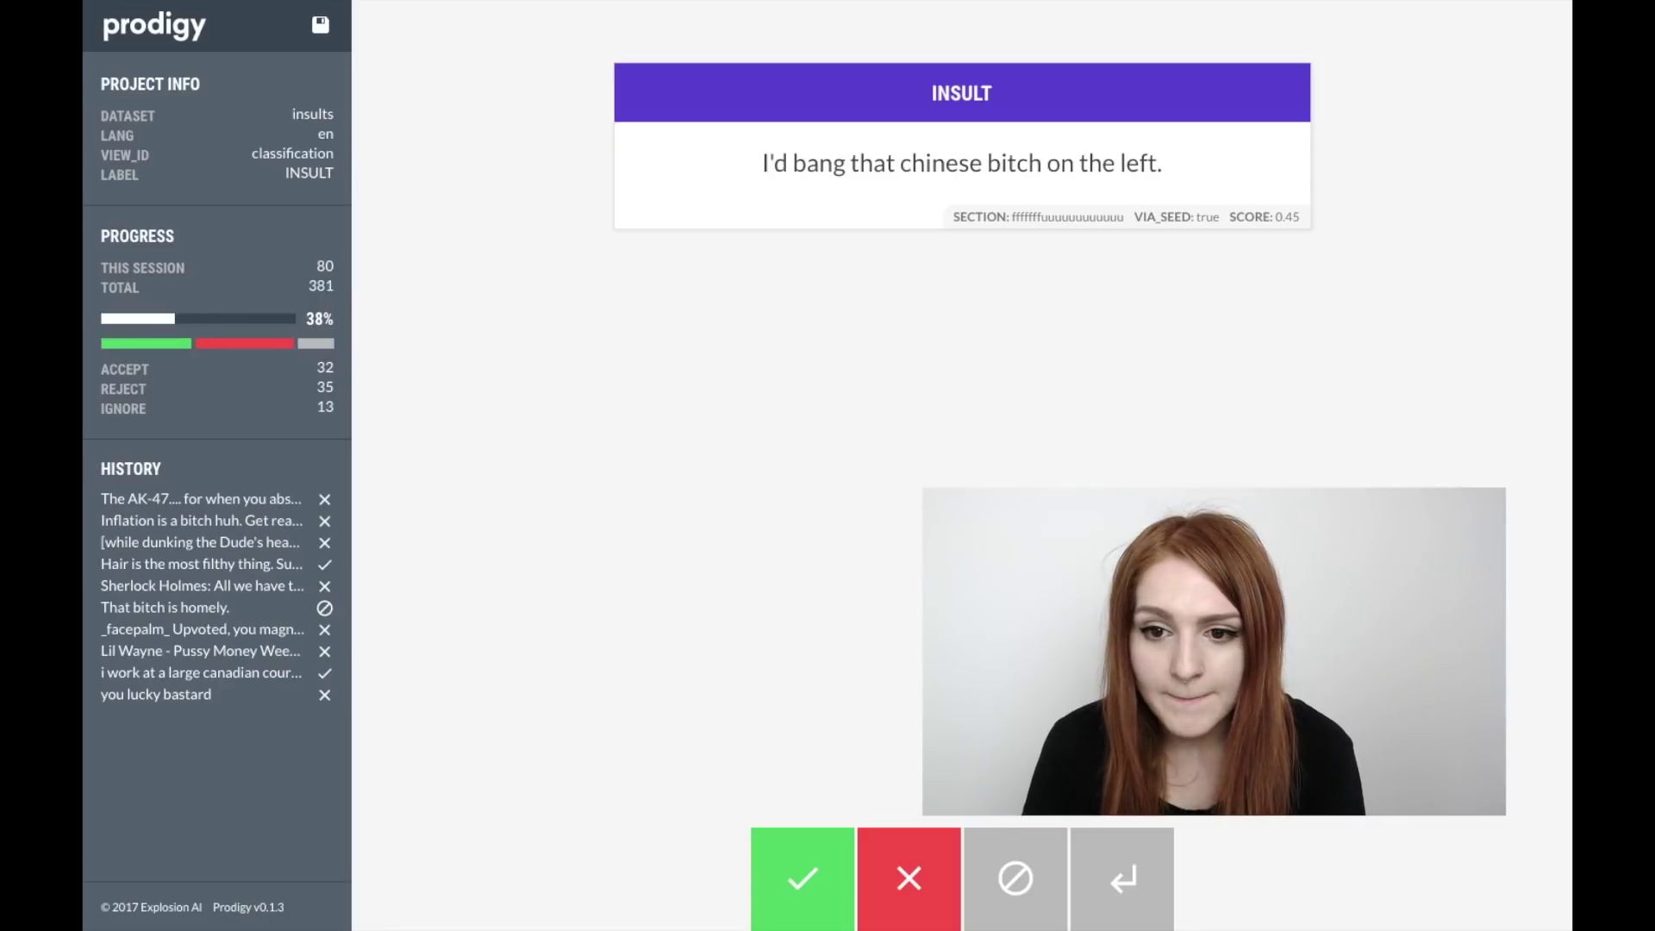
{"action": "key", "text": "x"}
{"action": "key", "text": "x"}
{"action": "key", "text": "a"}
{"action": "key", "text": "x"}
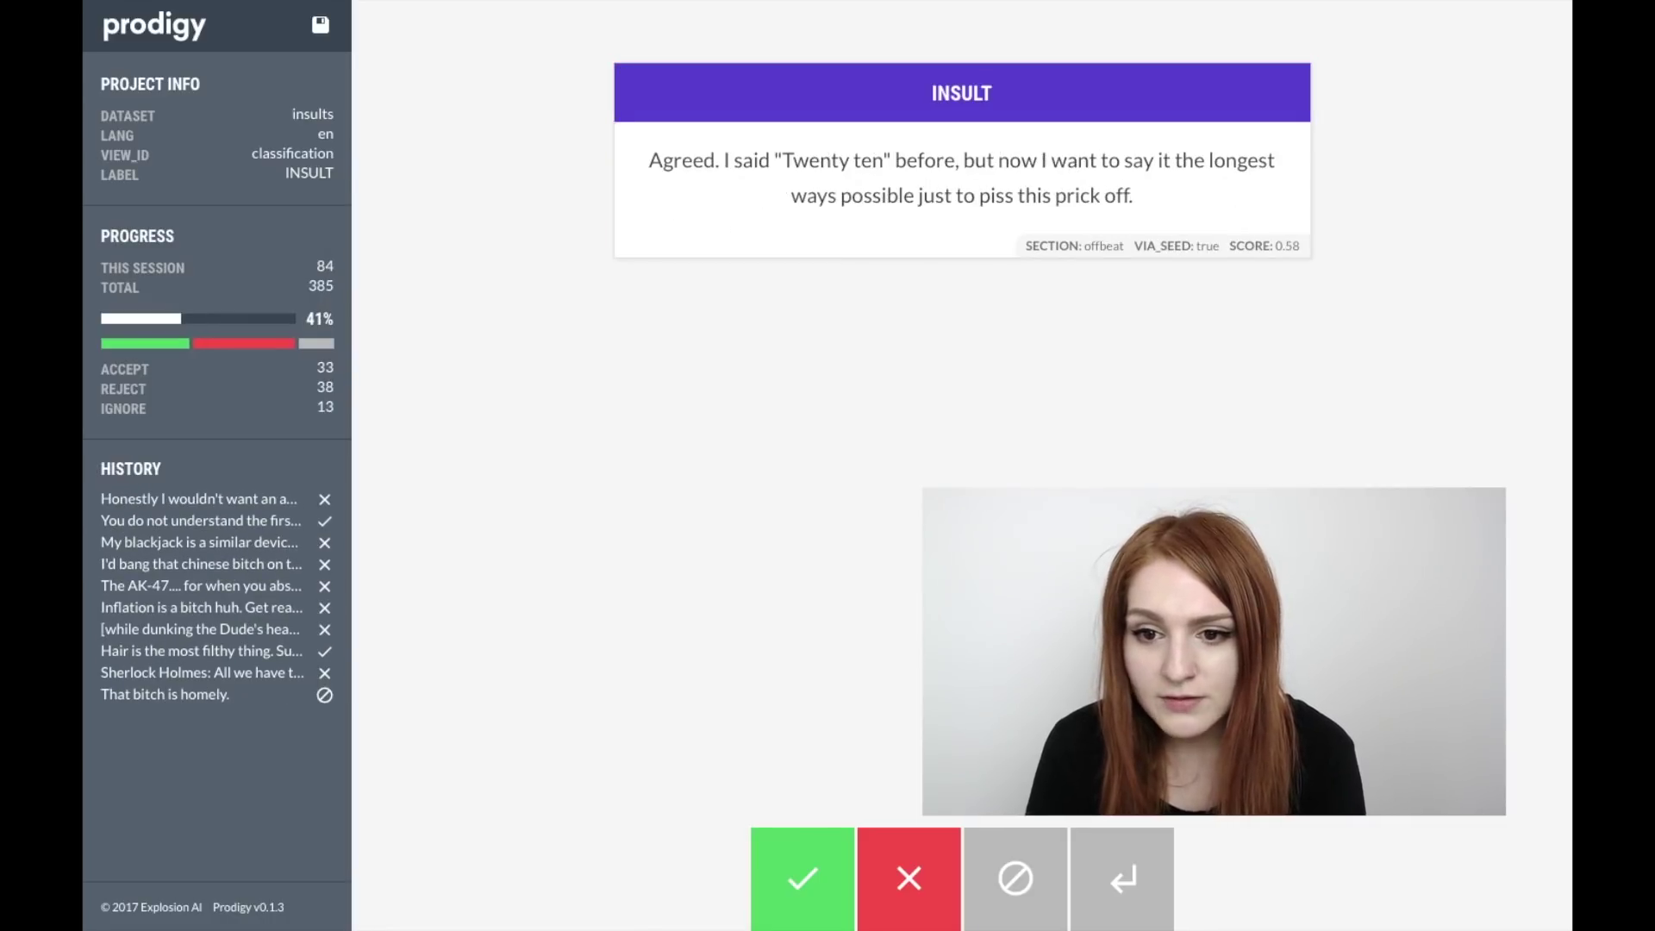
{"action": "key", "text": "space"}
{"action": "key", "text": "x"}
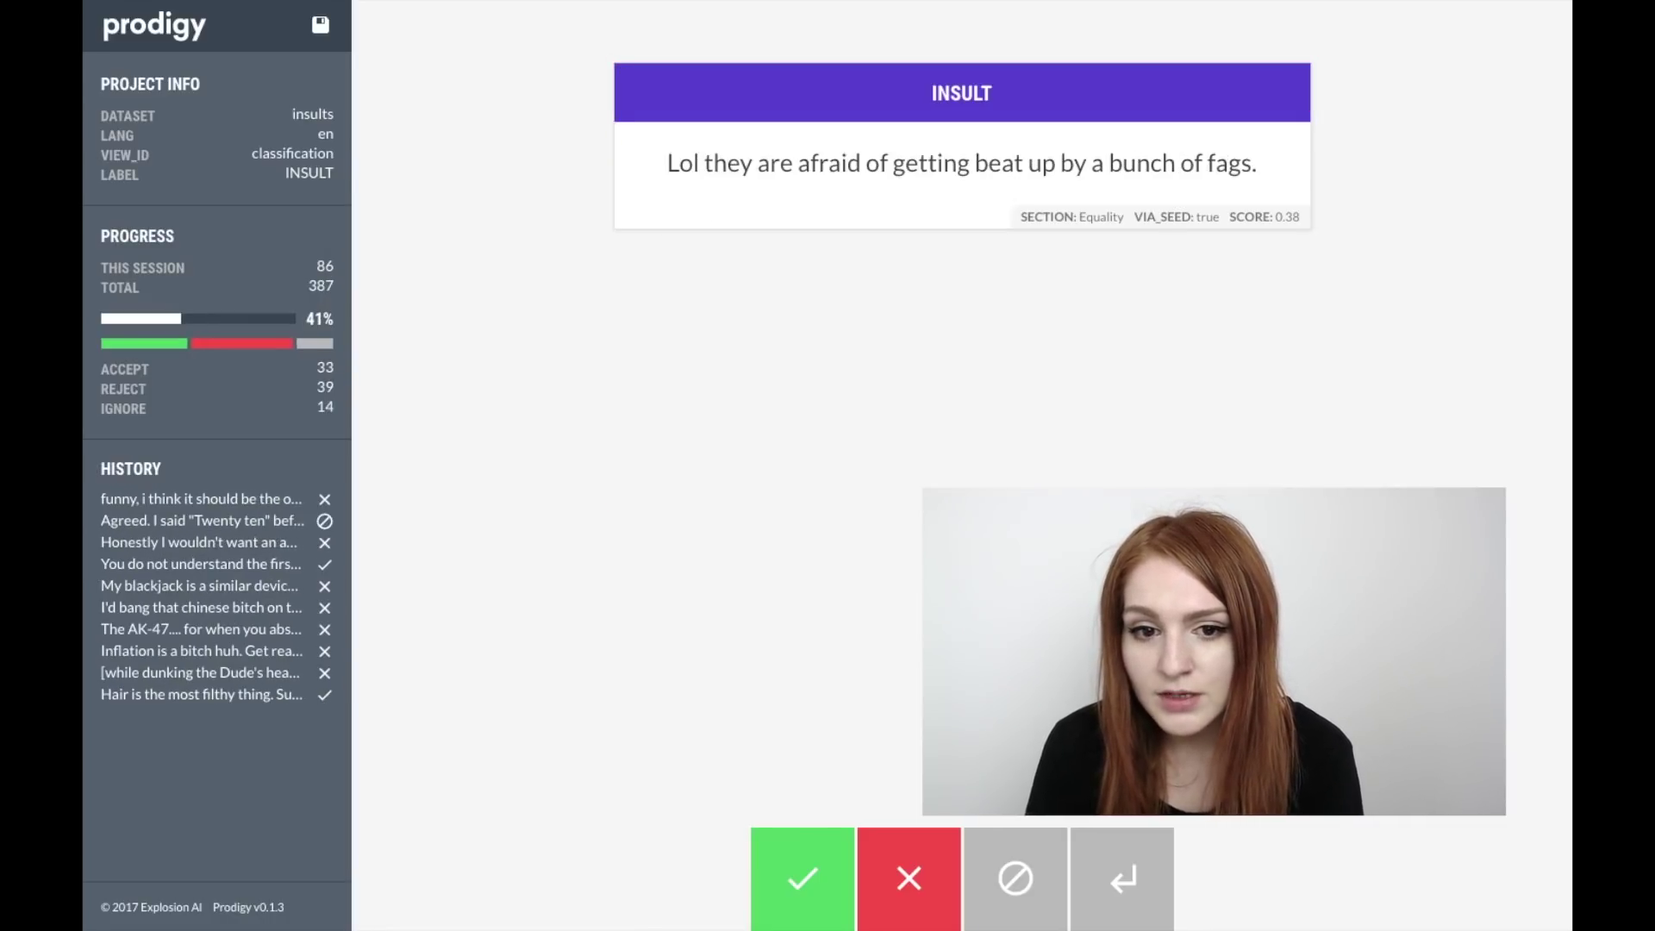
{"action": "key", "text": "space"}
{"action": "key", "text": "x"}
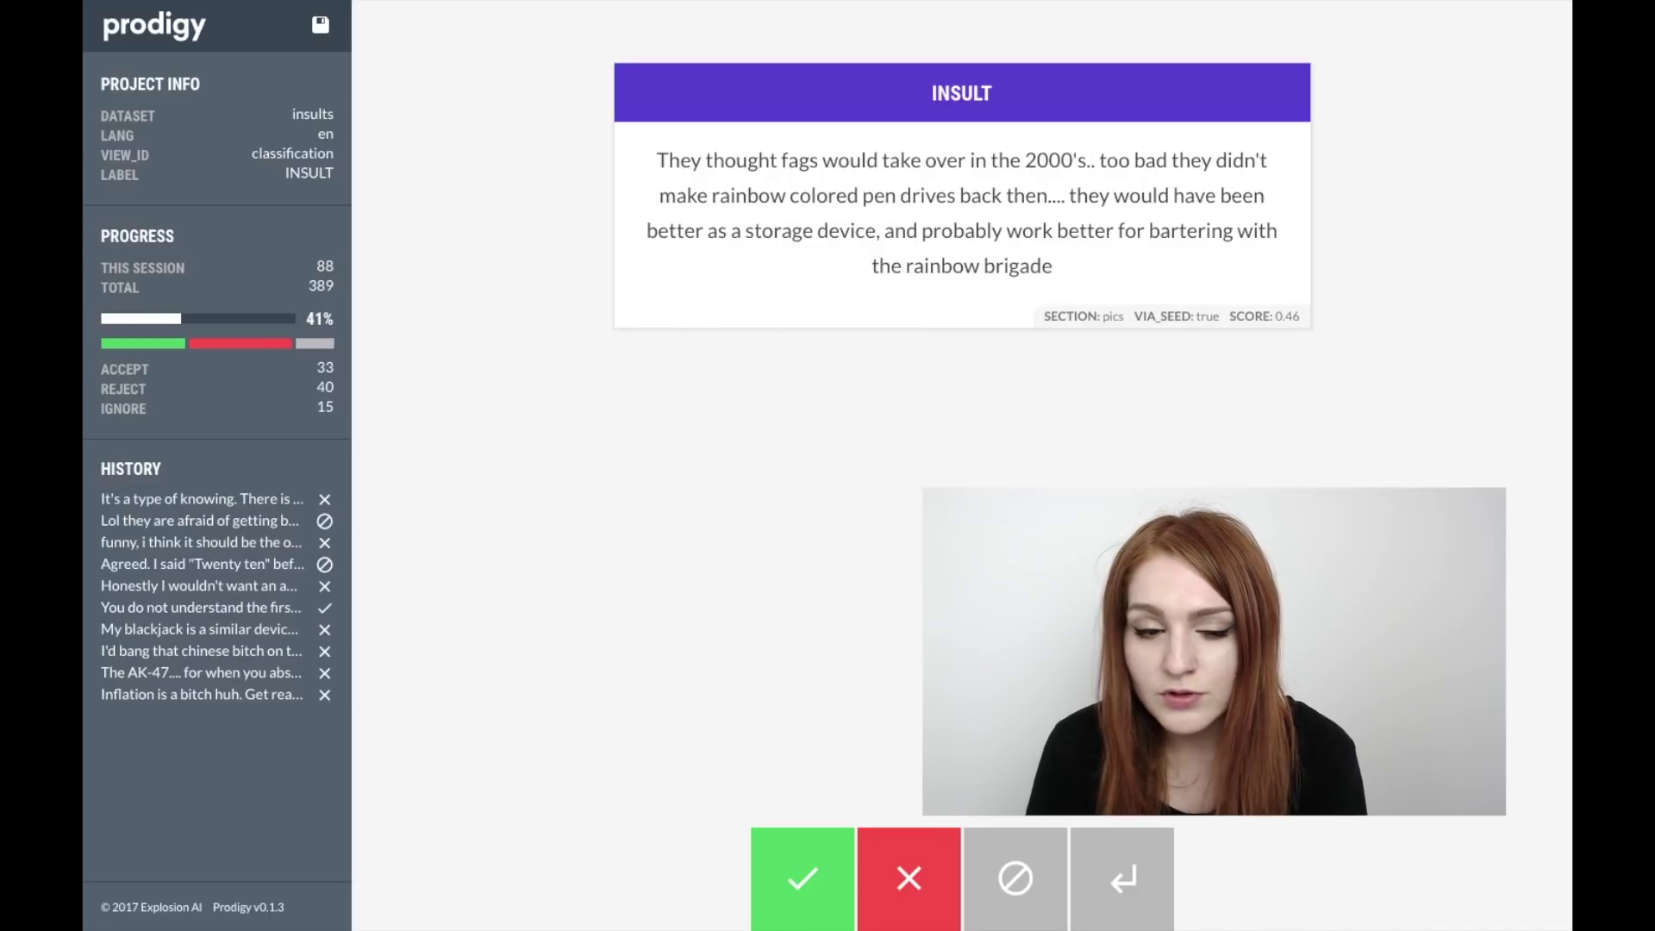
- Finish the session at 43 accepted, 43 rejected and 20 ignored, ignoring the list-of-slurs comment
{"action": "key", "text": "a"}
{"action": "key", "text": "a"}
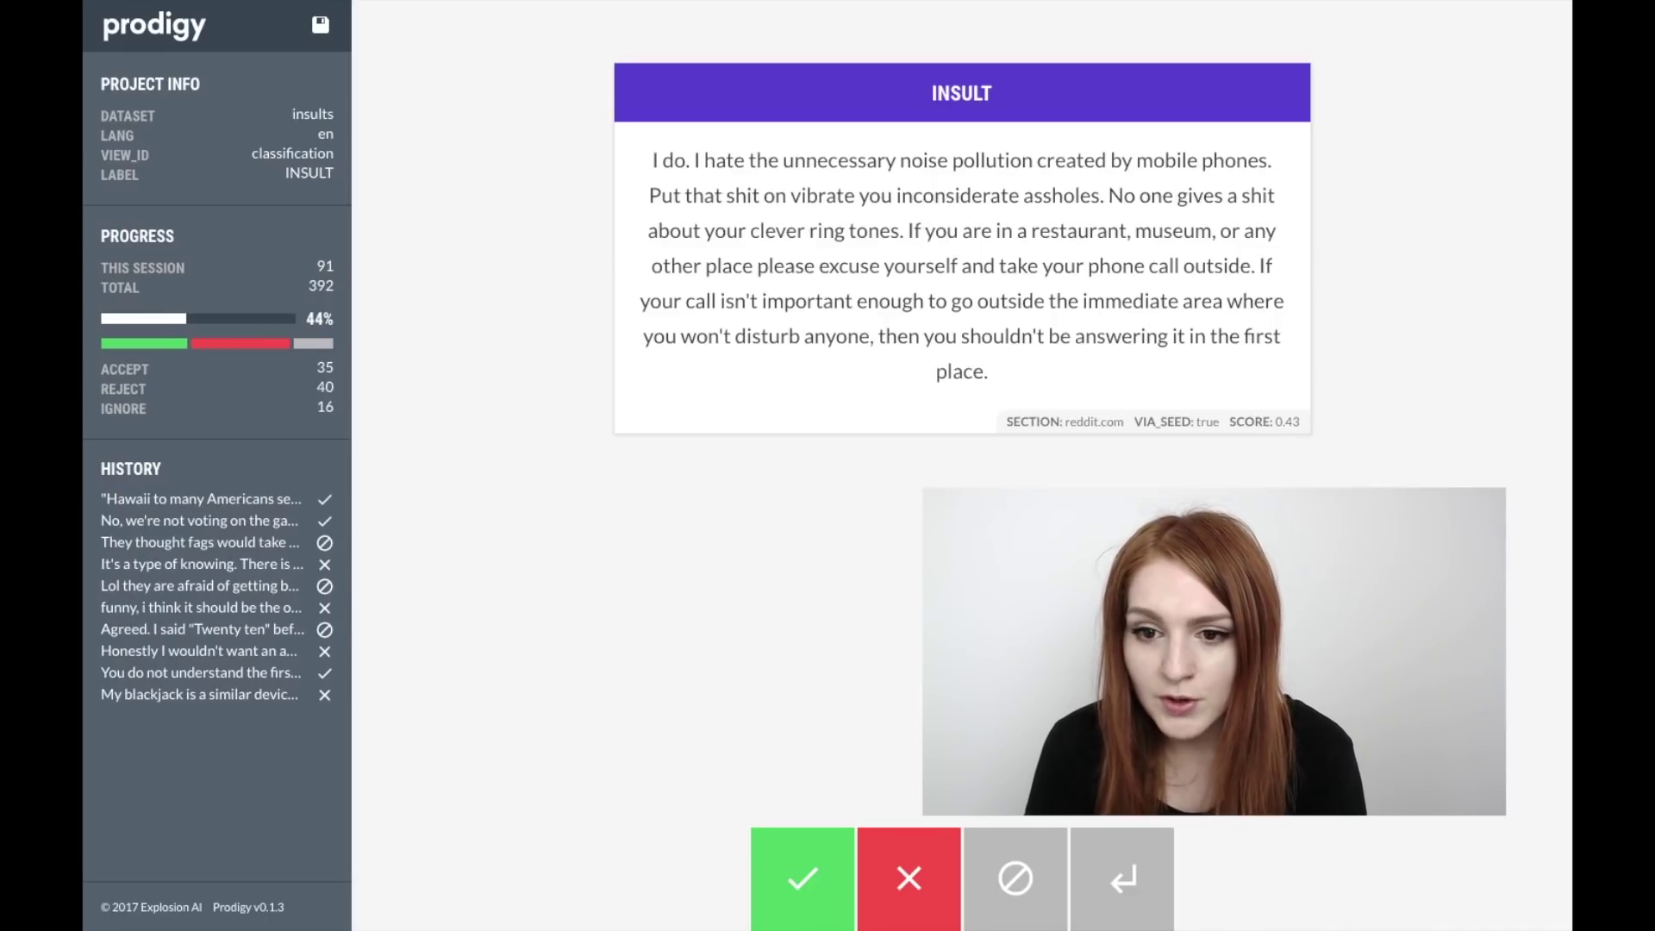
{"action": "key", "text": "a"}
{"action": "key", "text": "a"}
{"action": "key", "text": "space"}
{"action": "key", "text": "space"}
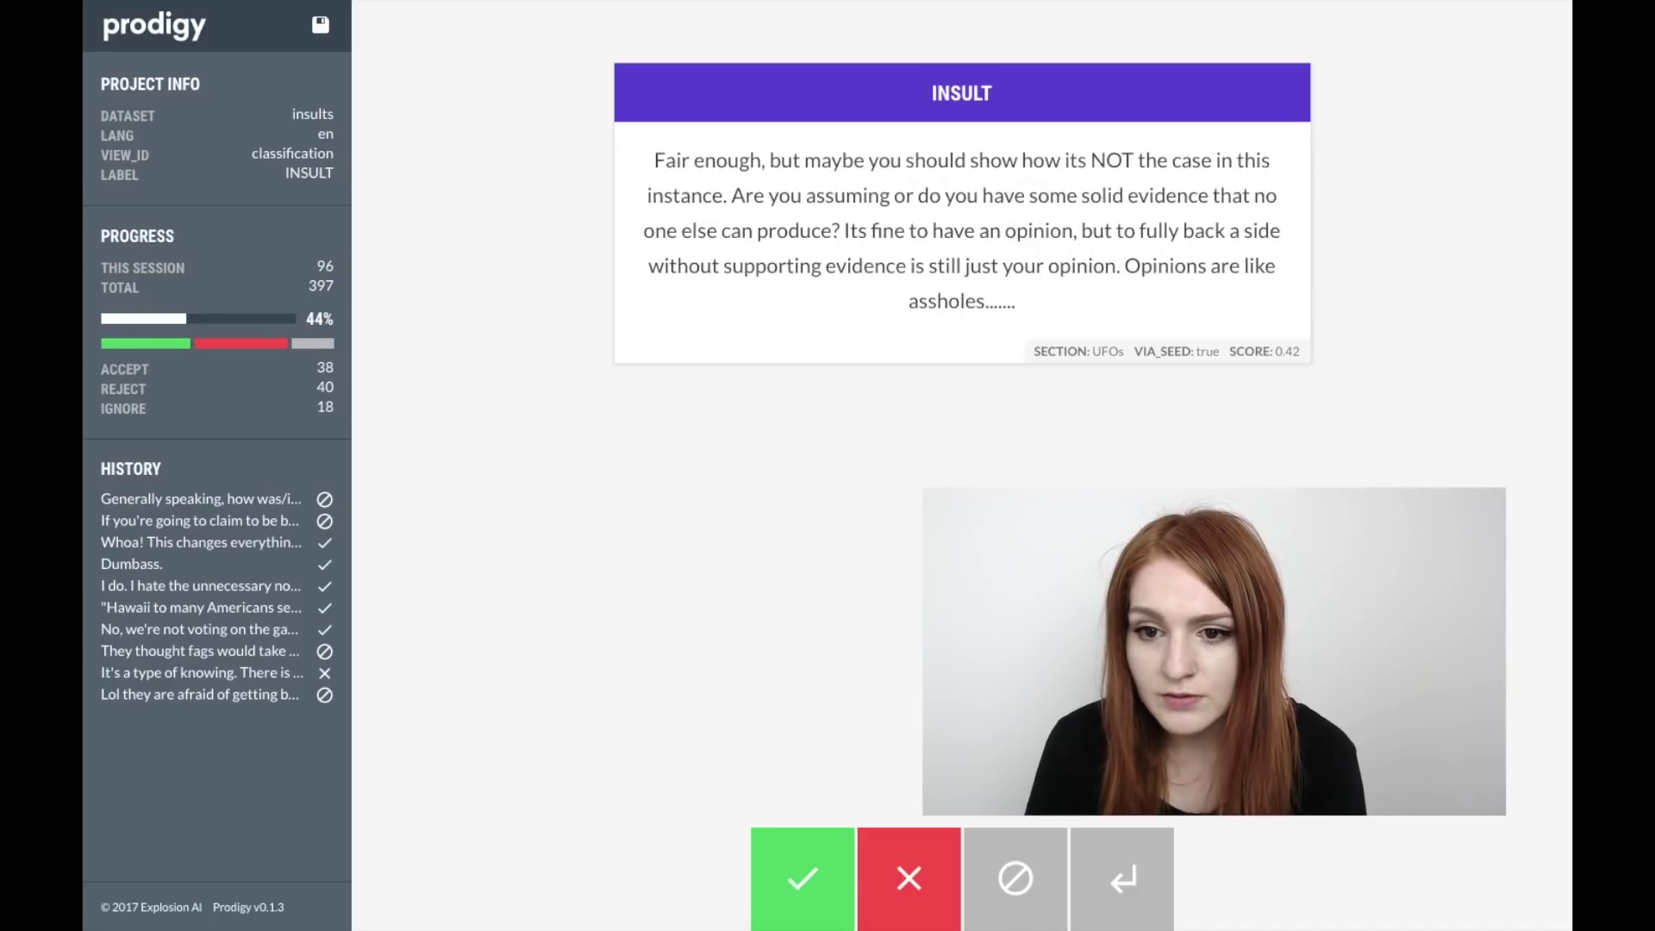
{"action": "key", "text": "x"}
{"action": "key", "text": "a"}
{"action": "key", "text": "a"}
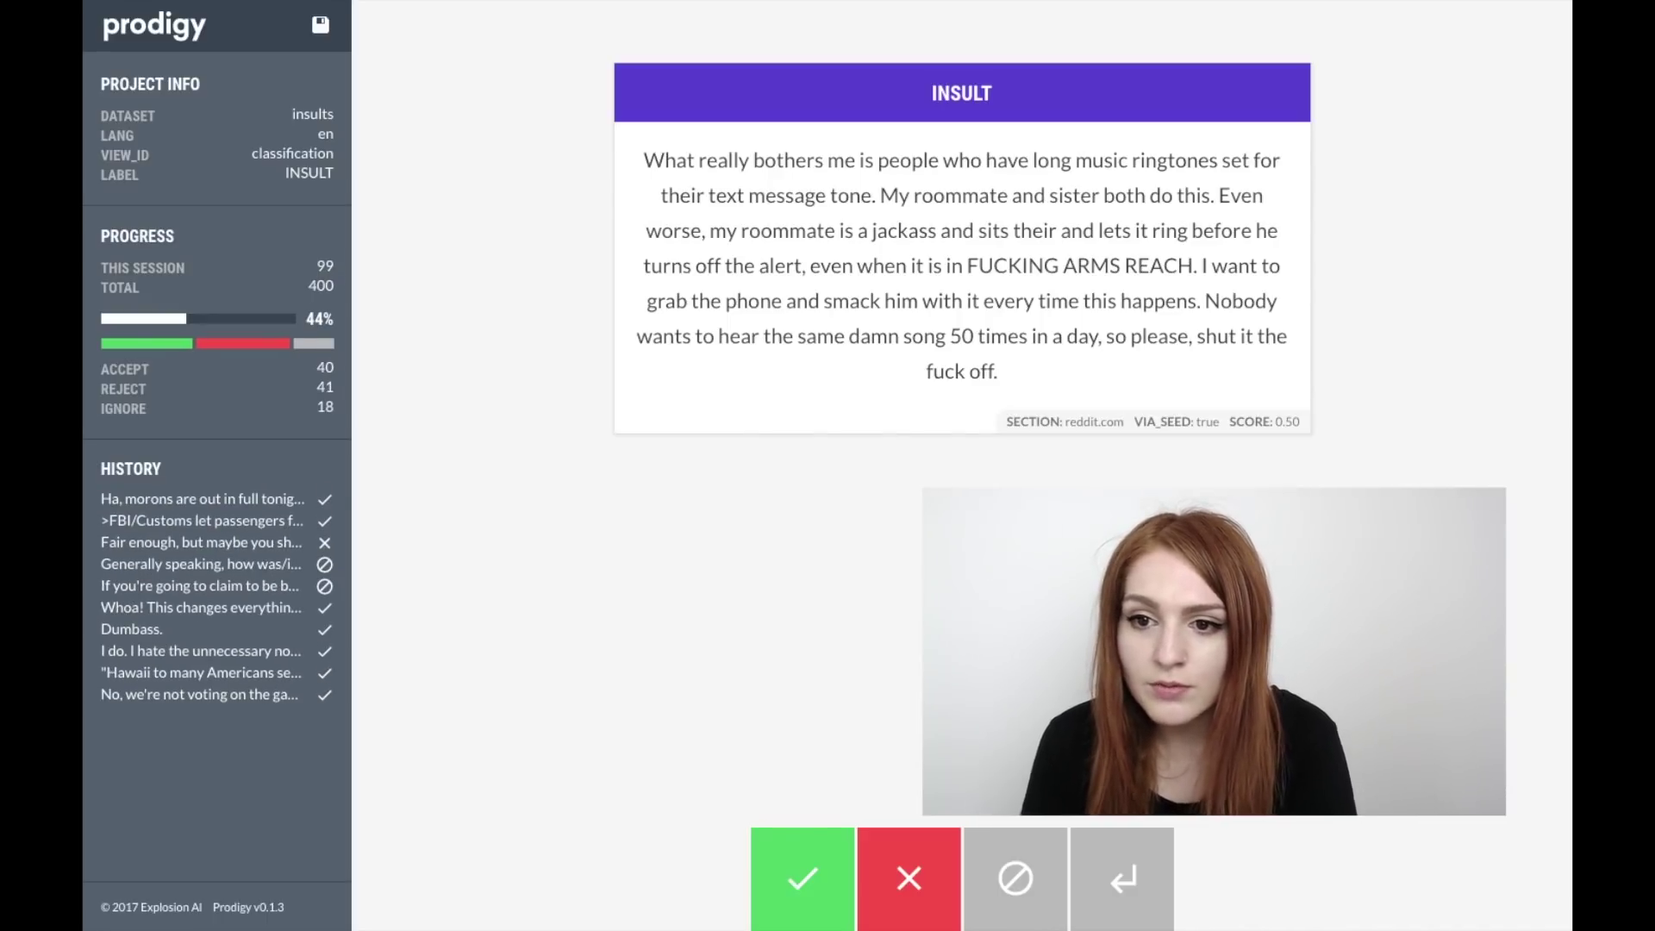
{"action": "key", "text": "space"}
{"action": "key", "text": "x"}
{"action": "key", "text": "x"}
{"action": "key", "text": "a"}
{"action": "key", "text": "a"}
{"action": "key", "text": "a"}
{"action": "key", "text": "space"}
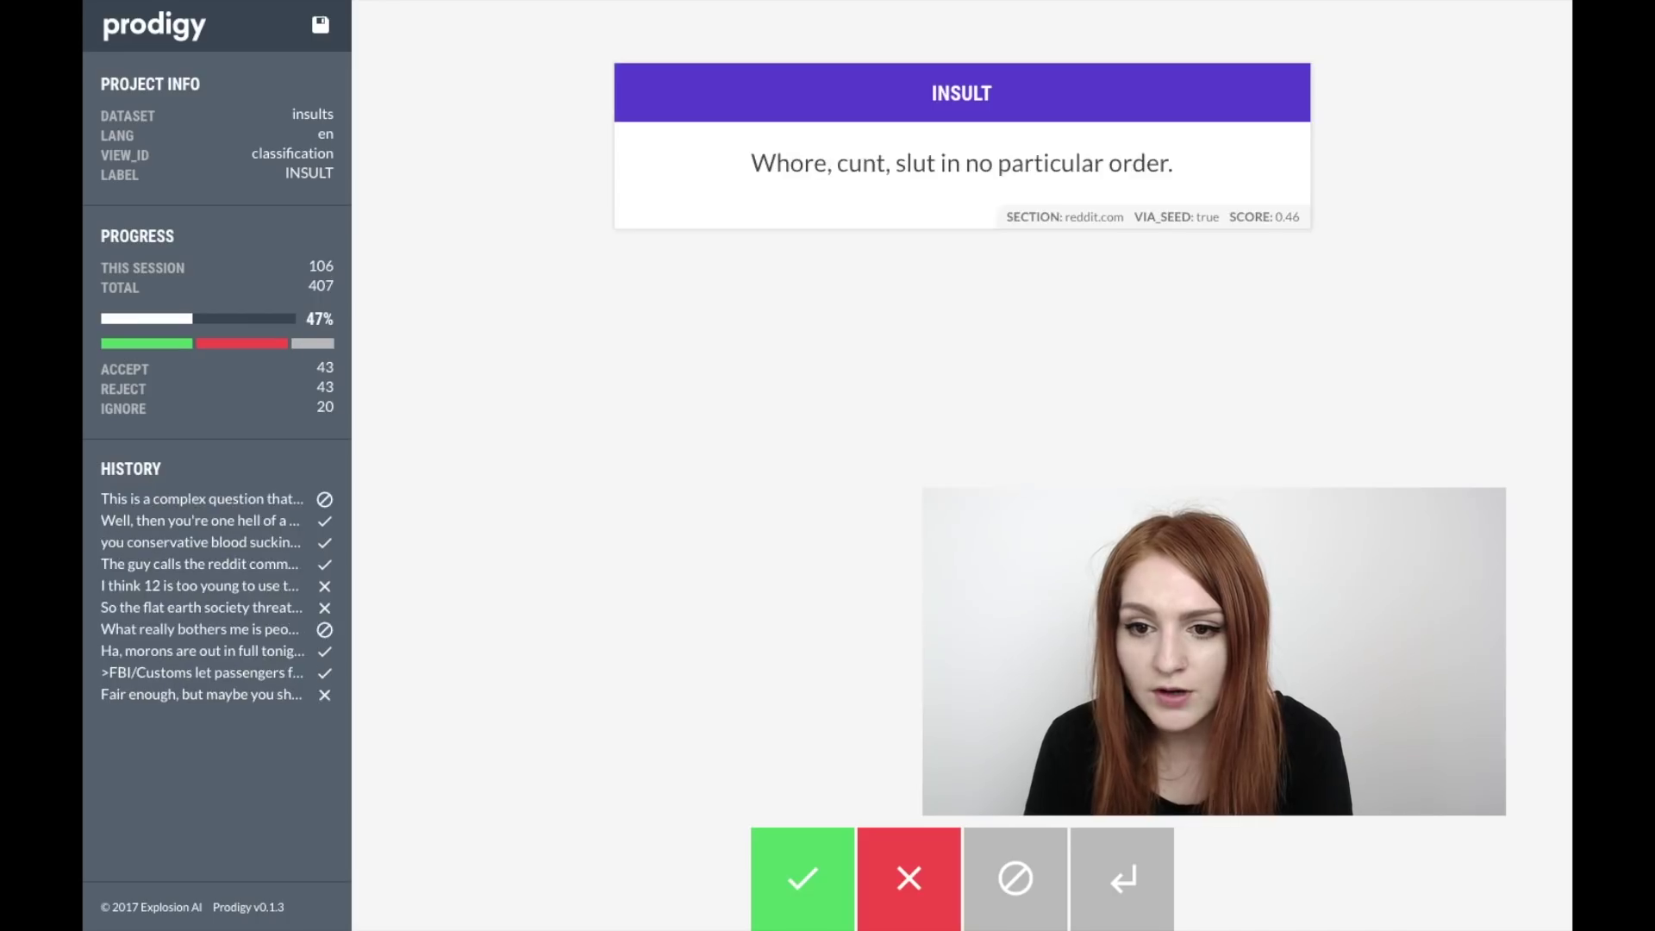
{"action": "key", "text": "space"}
{"action": "key", "text": "x"}
{"action": "key", "text": "x"}
{"action": "key", "text": "x"}
{"action": "key", "text": "x"}
{"action": "key", "text": "x"}
{"action": "key", "text": "x"}
{"action": "key", "text": "a"}
- Reject the next ten comments as not insults, ignoring one of them
{"action": "key", "text": "x"}
{"action": "key", "text": "x"}
{"action": "key", "text": "x"}
{"action": "key", "text": "x"}
{"action": "key", "text": "x"}
{"action": "key", "text": "x"}
{"action": "key", "text": "x"}
{"action": "key", "text": "x"}
{"action": "key", "text": "x"}
{"action": "key", "text": "x"}
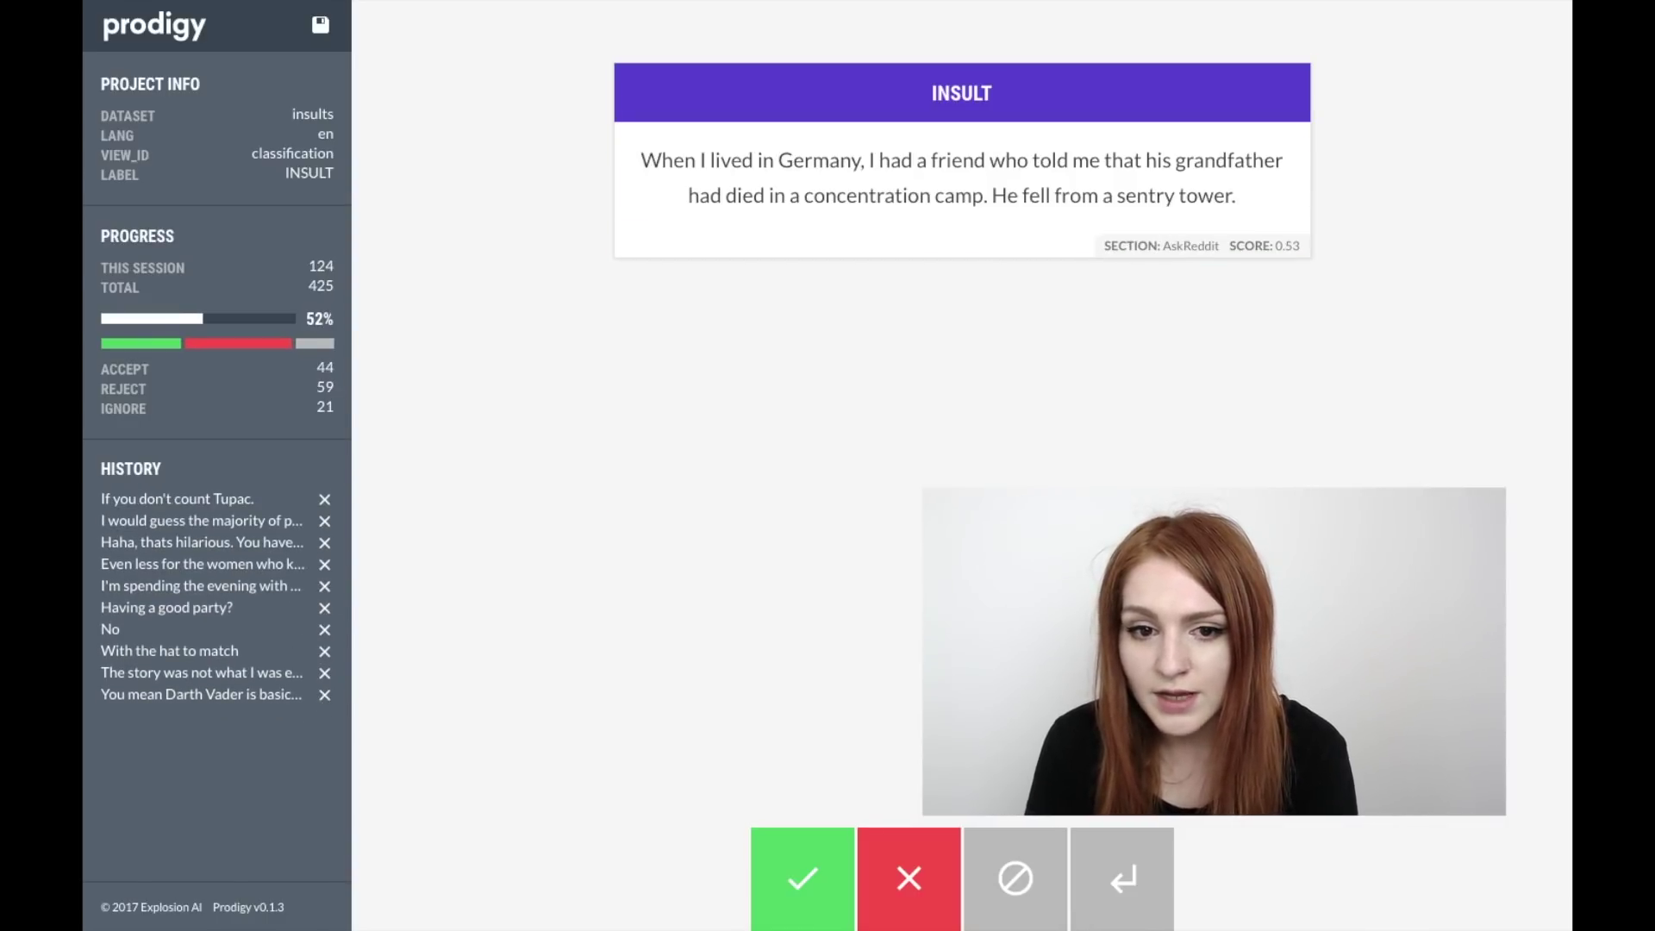
{"action": "key", "text": "x"}
{"action": "key", "text": "x"}
{"action": "key", "text": "x"}
{"action": "key", "text": "x"}
{"action": "key", "text": "x"}
{"action": "key", "text": "x"}
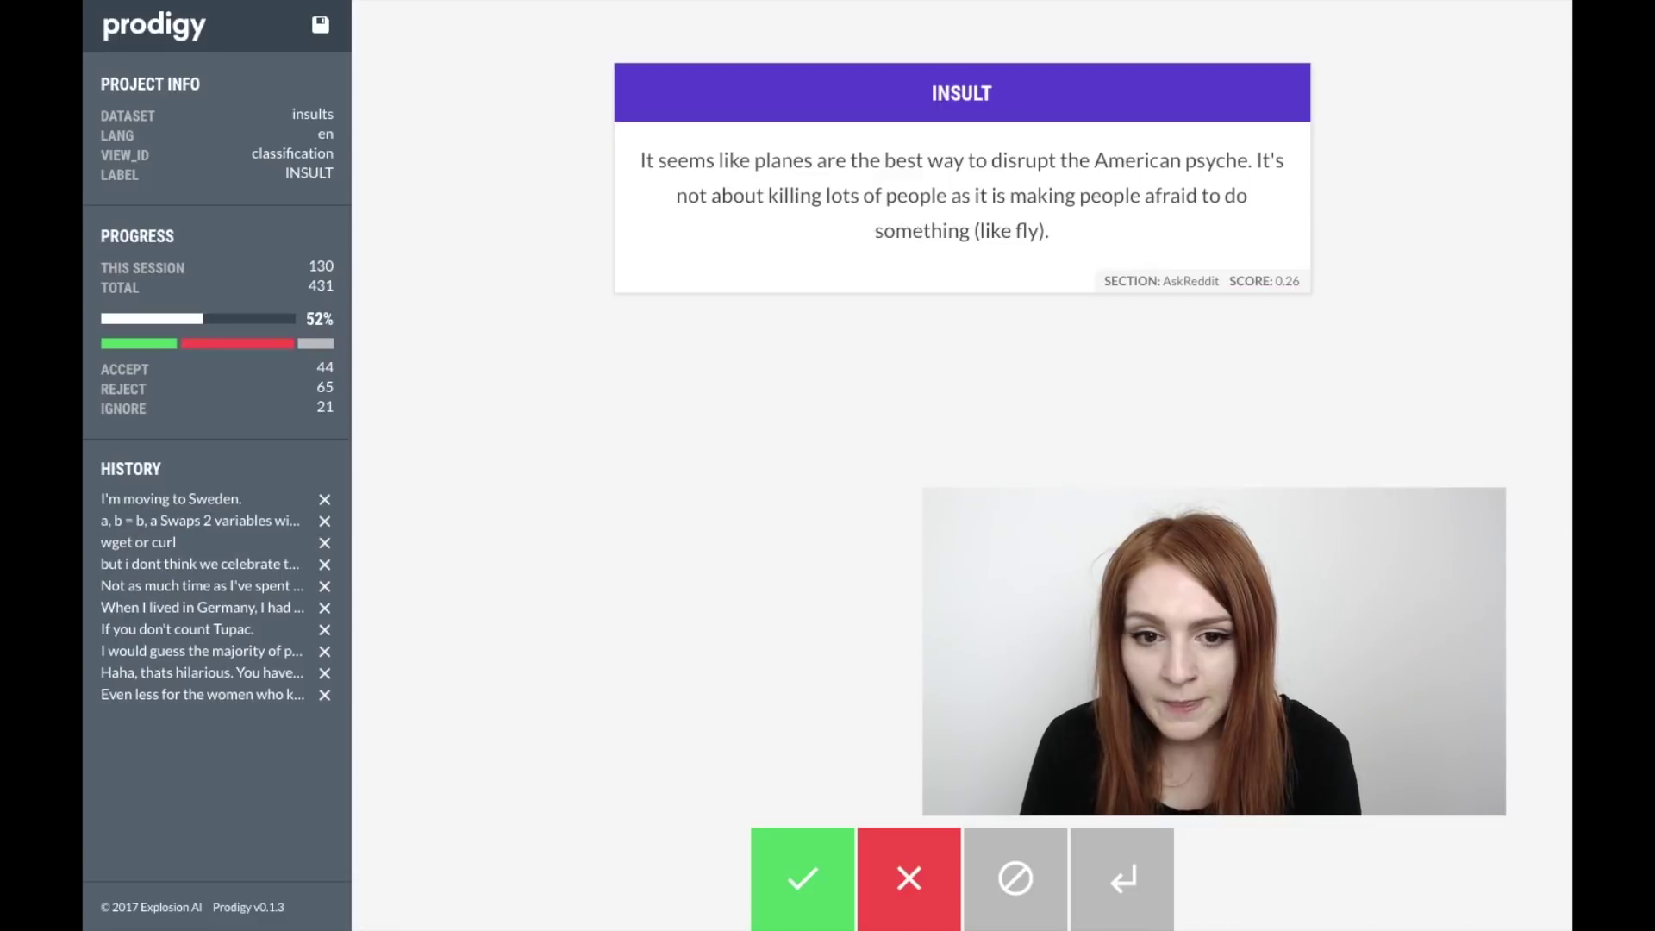
{"action": "key", "text": "x"}
{"action": "key", "text": "x"}
{"action": "key", "text": "x"}
{"action": "key", "text": "x"}
{"action": "key", "text": "x"}
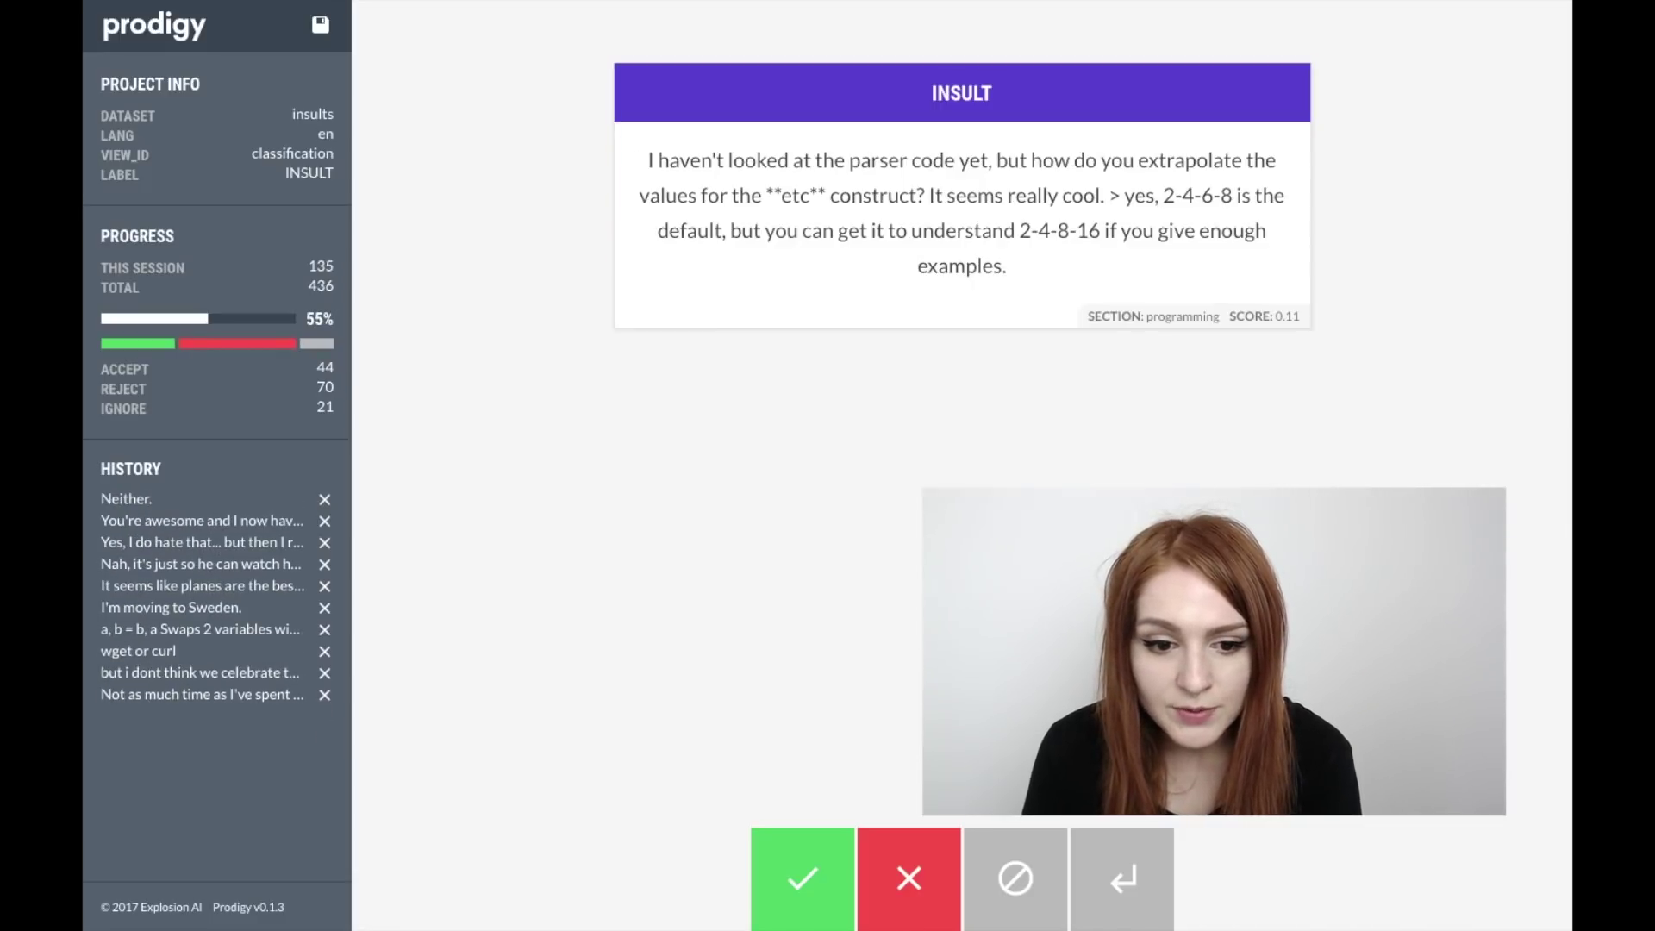
{"action": "key", "text": "x"}
{"action": "key", "text": "x"}
{"action": "key", "text": "x"}
{"action": "key", "text": "x"}
{"action": "key", "text": "x"}
{"action": "key", "text": "x"}
{"action": "key", "text": "x"}
{"action": "key", "text": "x"}
{"action": "key", "text": "x"}
{"action": "key", "text": "x"}
{"action": "key", "text": "x"}
{"action": "key", "text": "x"}
{"action": "key", "text": "x"}
{"action": "key", "text": "x"}
{"action": "key", "text": "x"}
{"action": "key", "text": "x"}
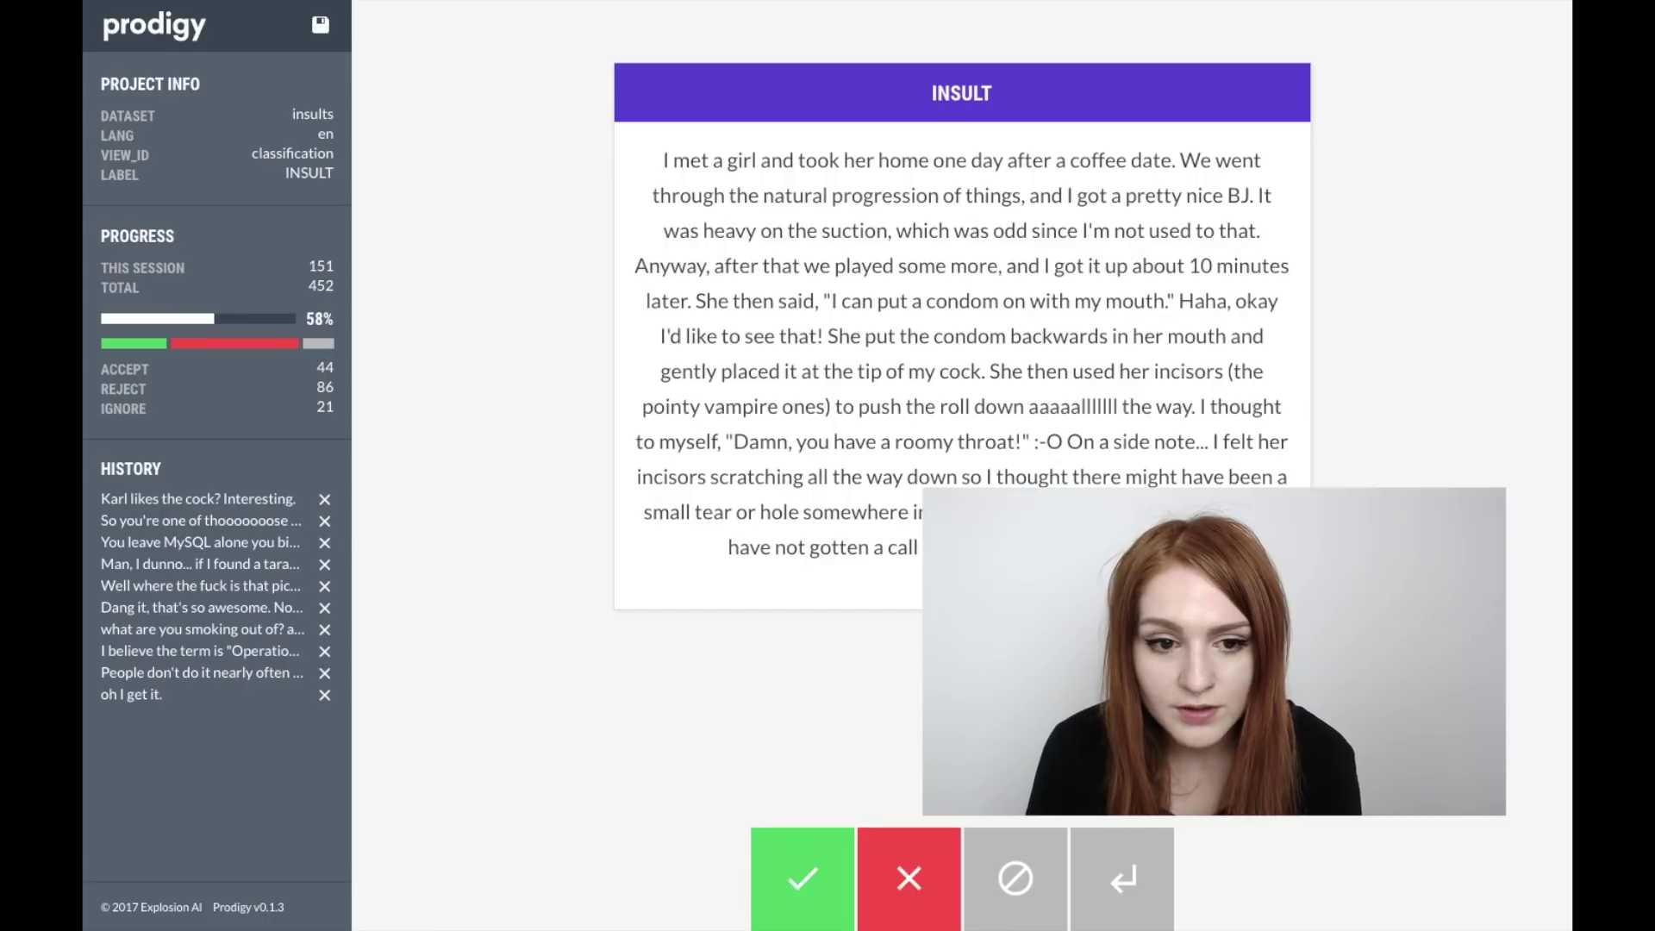
{"action": "key", "text": "x"}
{"action": "key", "text": "x"}
{"action": "key", "text": "x"}
{"action": "key", "text": "x"}
{"action": "key", "text": "x"}
{"action": "key", "text": "x"}
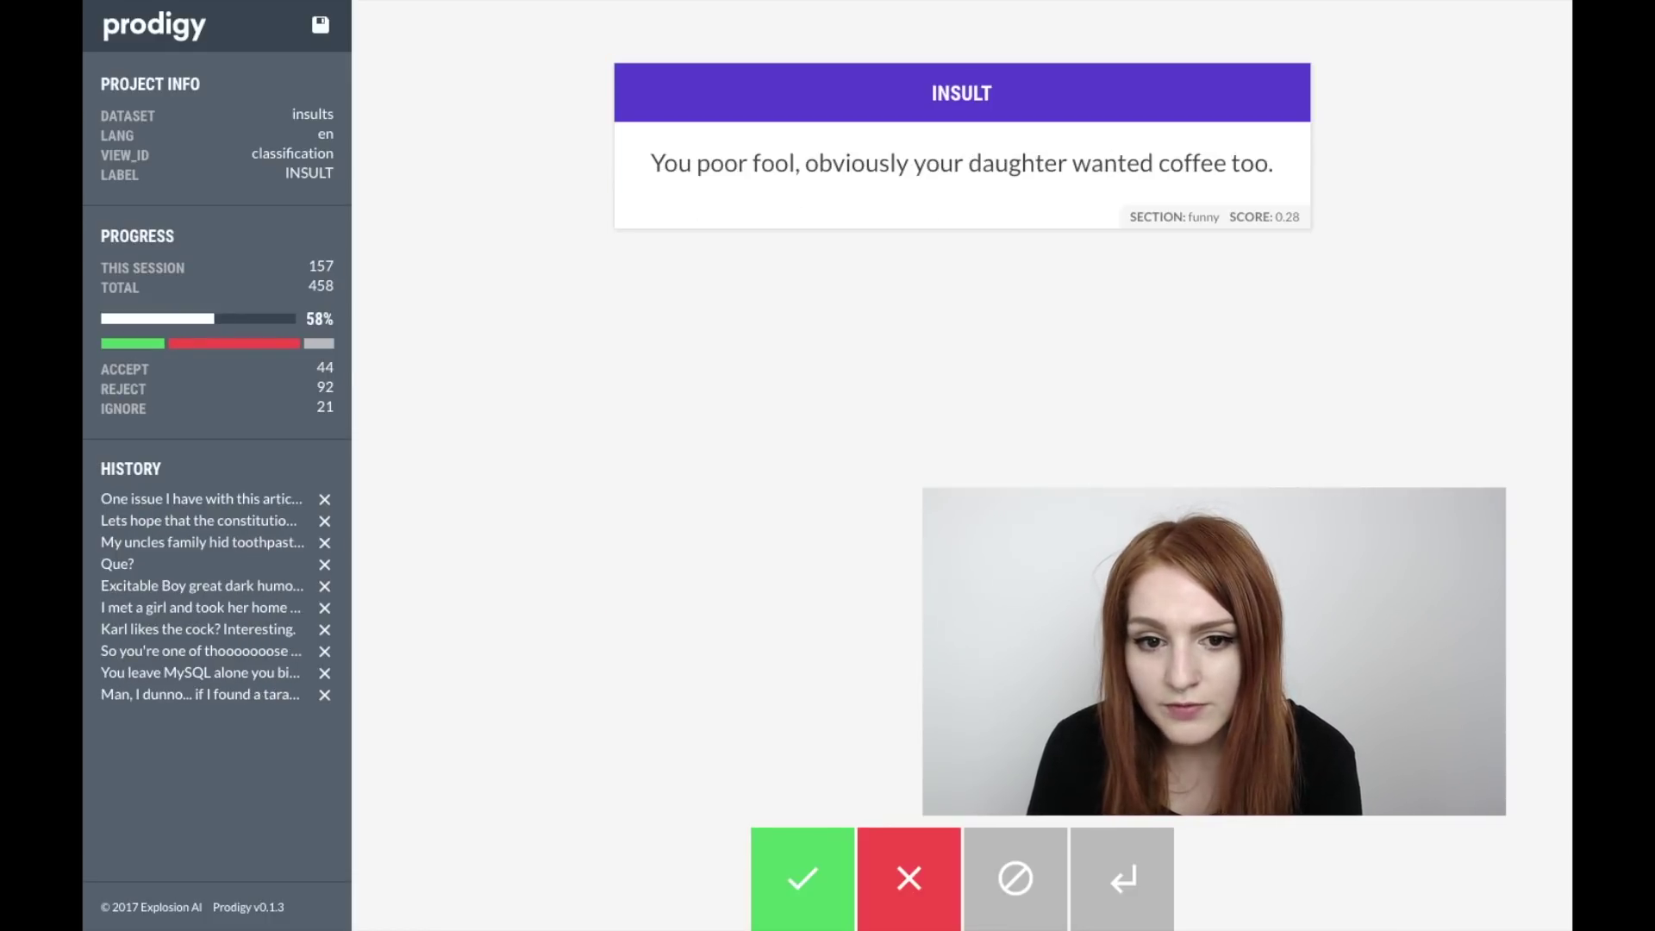
{"action": "key", "text": "x"}
{"action": "key", "text": "x"}
{"action": "key", "text": "x"}
{"action": "key", "text": "x"}
{"action": "key", "text": "x"}
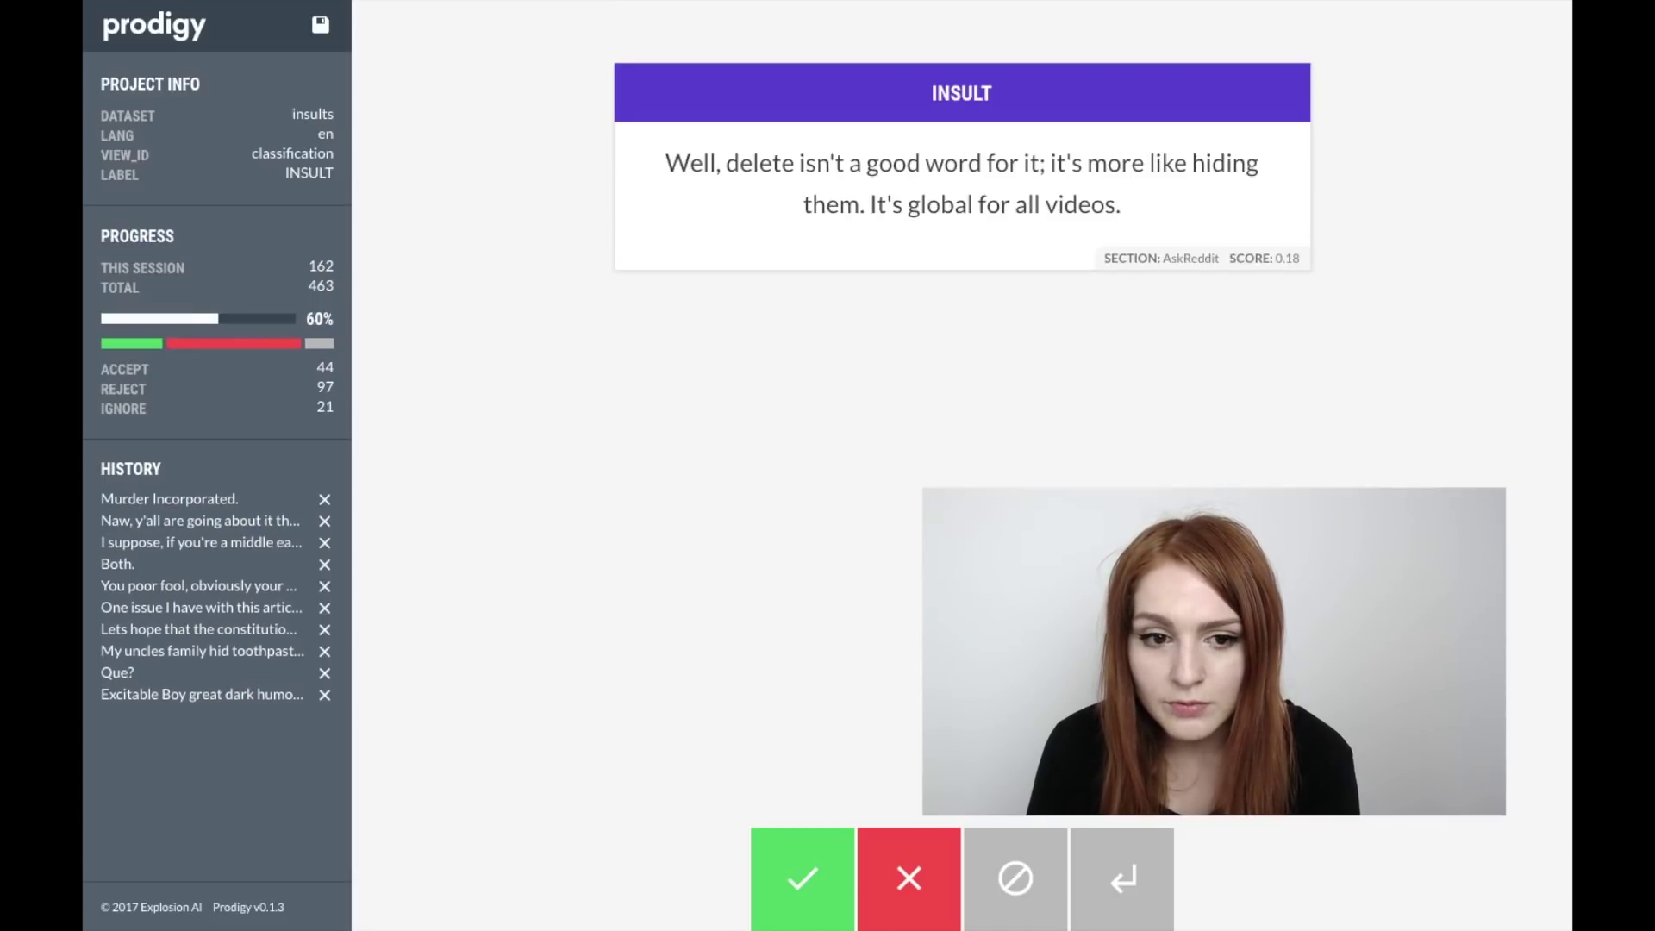
{"action": "key", "text": "x"}
{"action": "key", "text": "x"}
{"action": "key", "text": "x"}
{"action": "key", "text": "space"}
{"action": "key", "text": "x"}
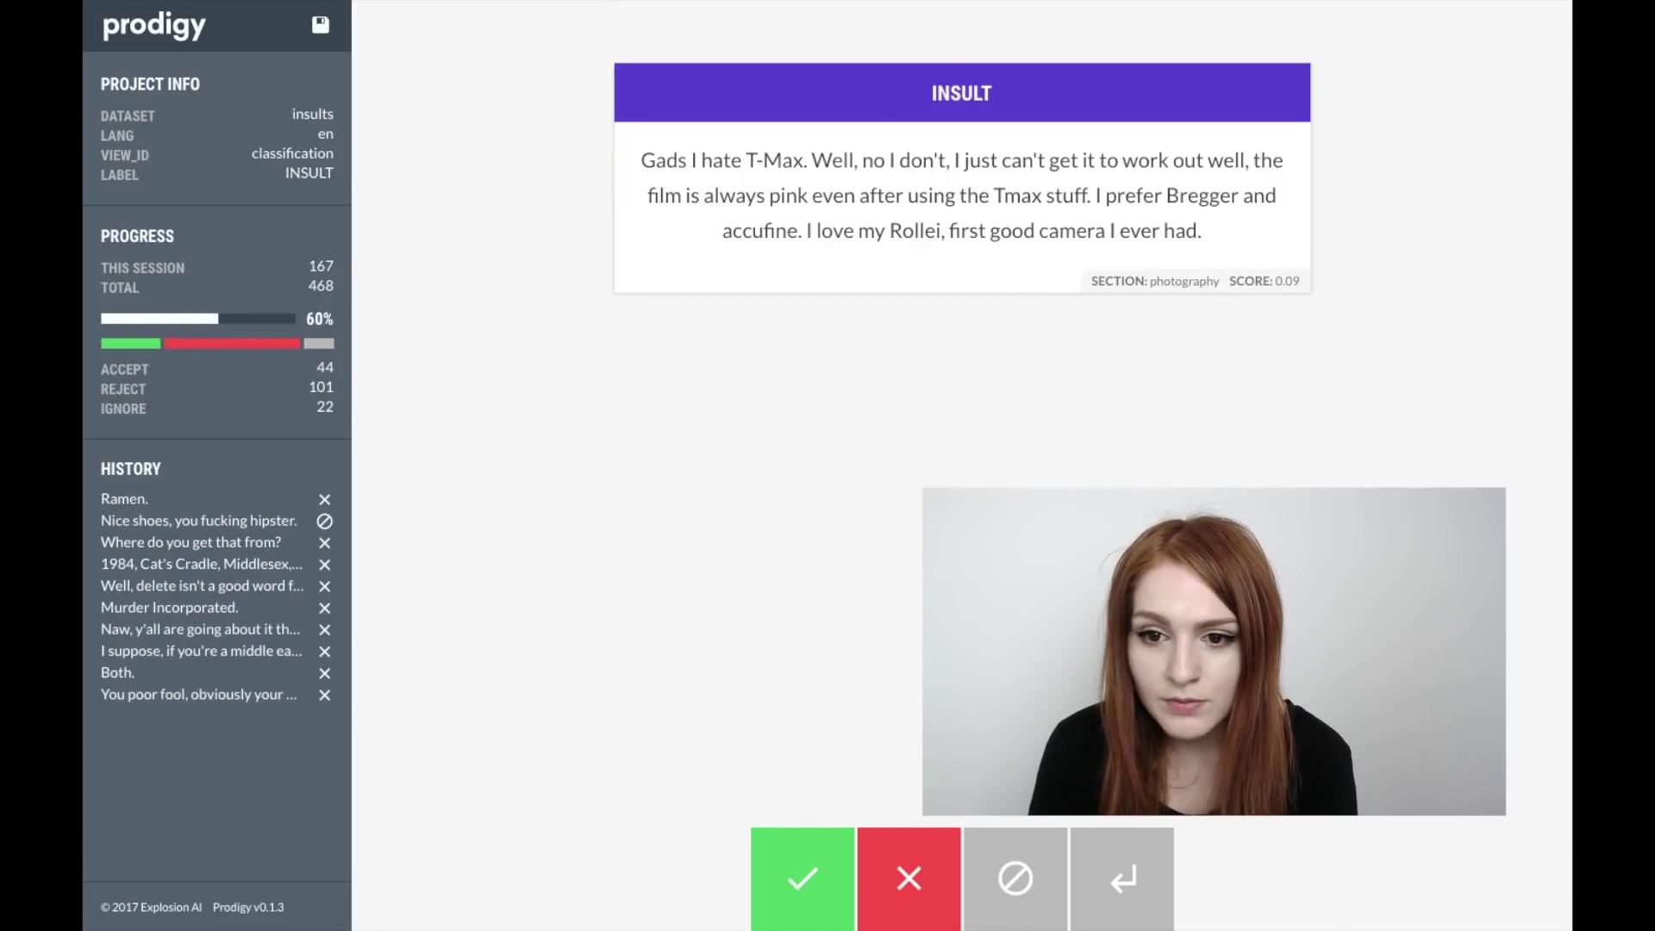
{"action": "key", "text": "x"}
{"action": "key", "text": "x"}
{"action": "key", "text": "x"}
{"action": "key", "text": "x"}
{"action": "key", "text": "x"}
{"action": "key", "text": "x"}
{"action": "key", "text": "x"}
{"action": "key", "text": "x"}
{"action": "key", "text": "x"}
{"action": "key", "text": "x"}
{"action": "key", "text": "x"}
{"action": "key", "text": "x"}
{"action": "key", "text": "x"}
- Reject the remaining comments, including the nope and self-critical ones, then save at 199 annotations
{"action": "key", "text": "x"}
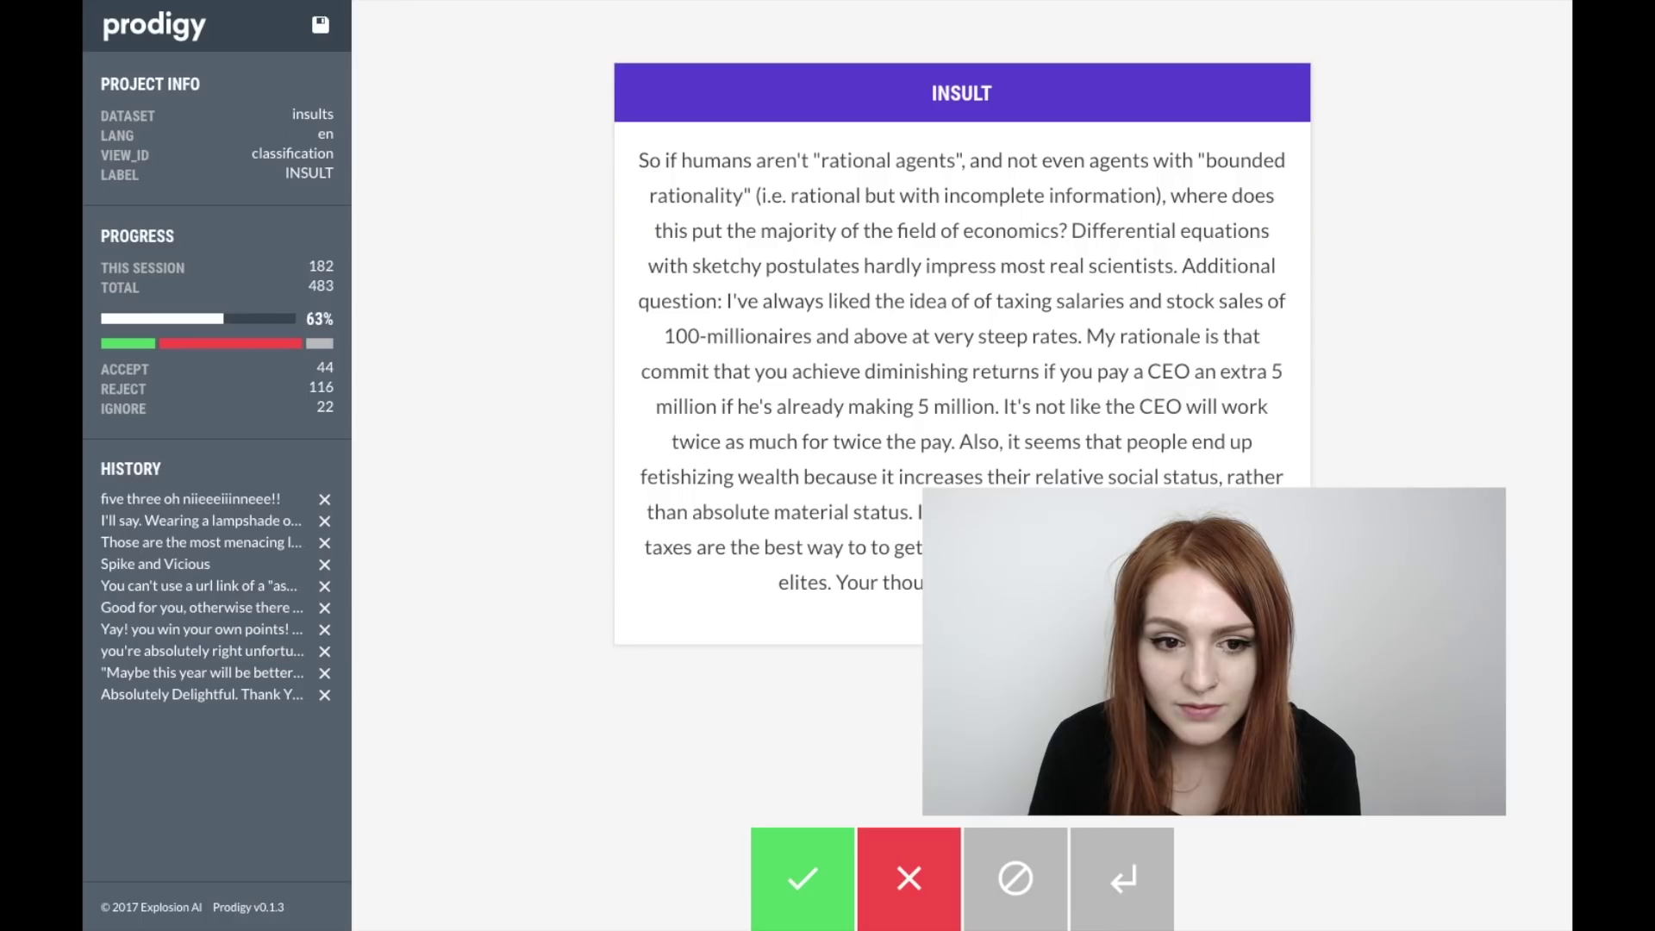
{"action": "key", "text": "x"}
{"action": "key", "text": "x"}
{"action": "key", "text": "x"}
{"action": "key", "text": "x"}
{"action": "key", "text": "x"}
{"action": "key", "text": "x"}
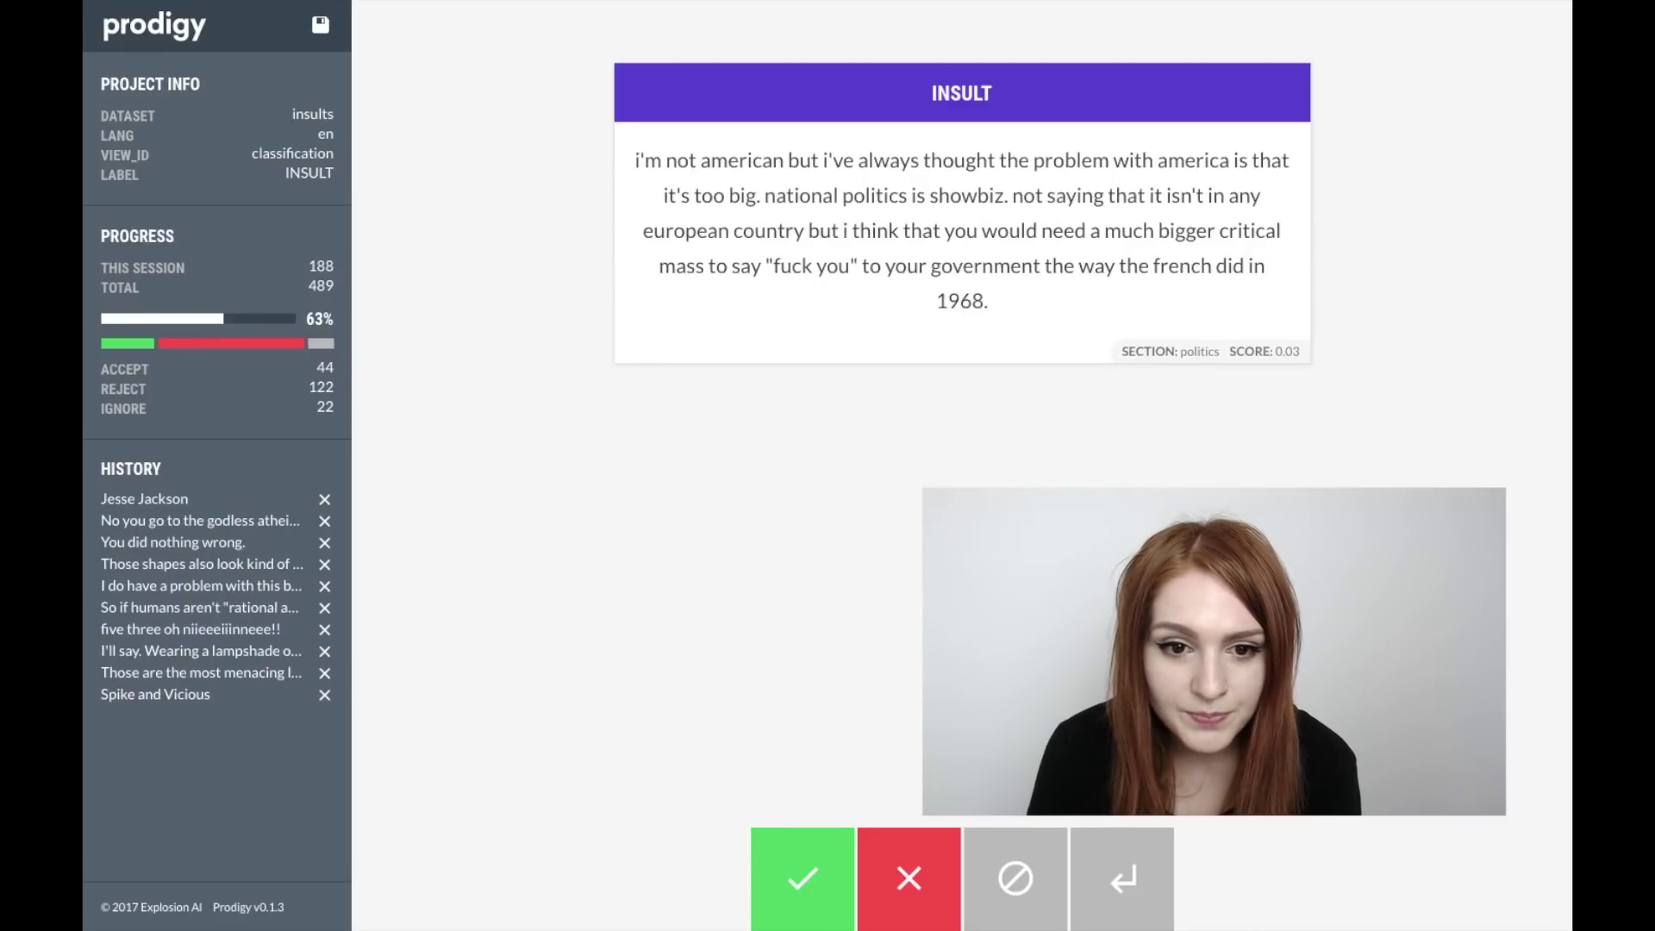
{"action": "key", "text": "x"}
{"action": "key", "text": "x"}
{"action": "key", "text": "x"}
{"action": "key", "text": "x"}
{"action": "key", "text": "x"}
{"action": "key", "text": "x"}
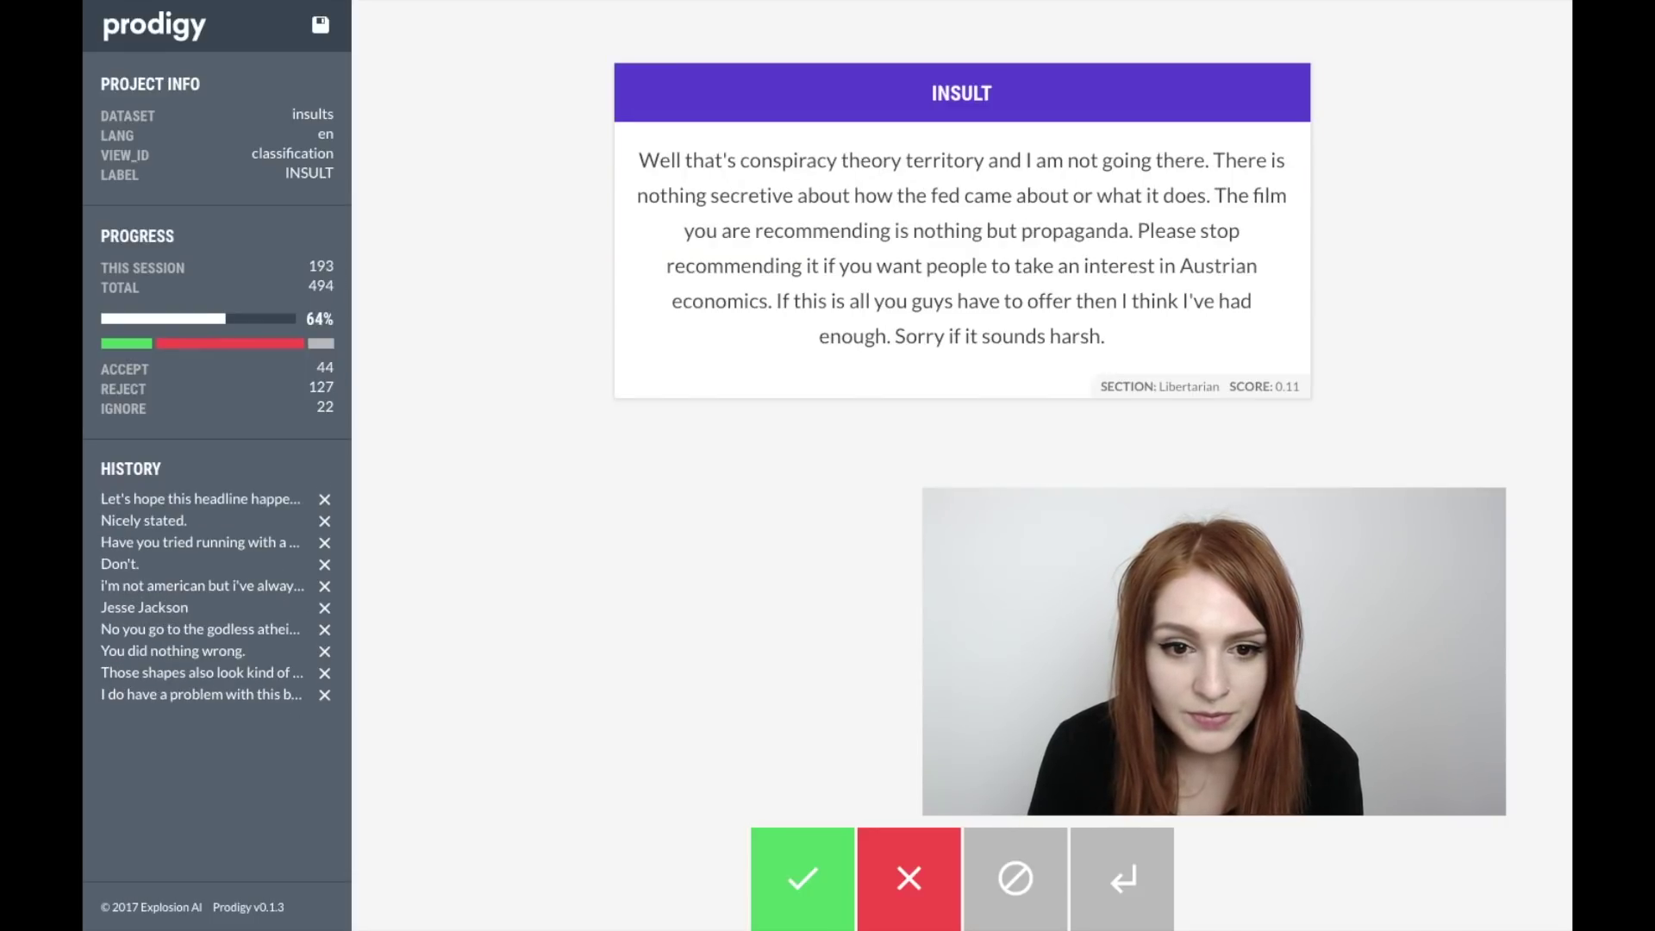
{"action": "key", "text": "x"}
{"action": "key", "text": "x"}
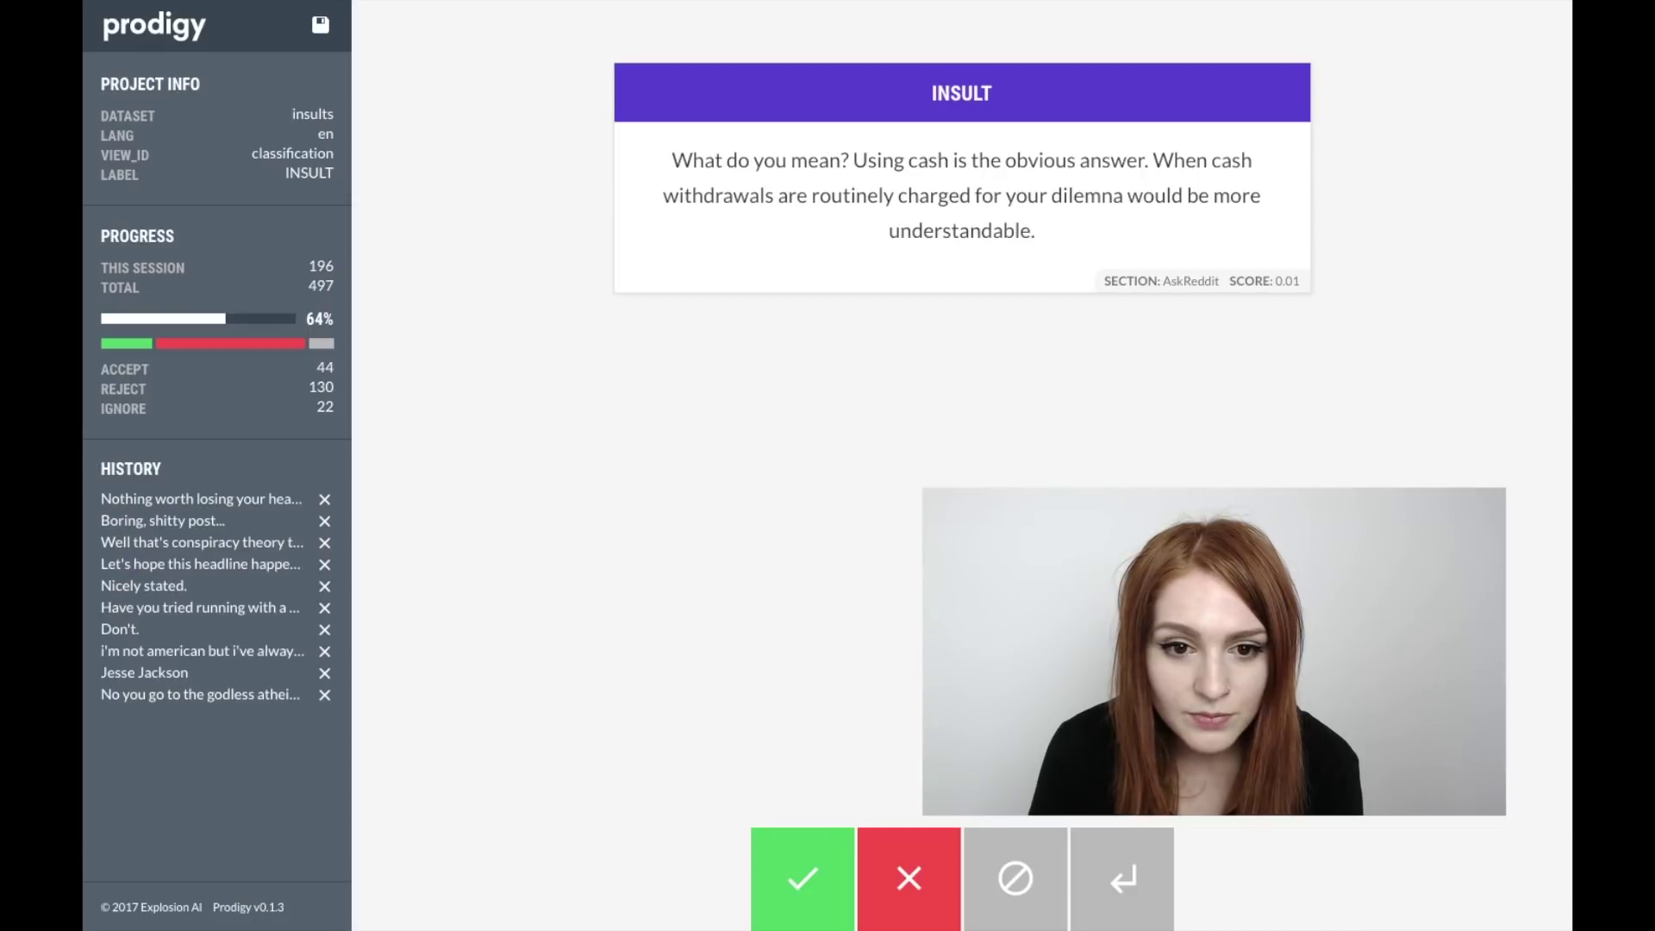
{"action": "key", "text": "x"}
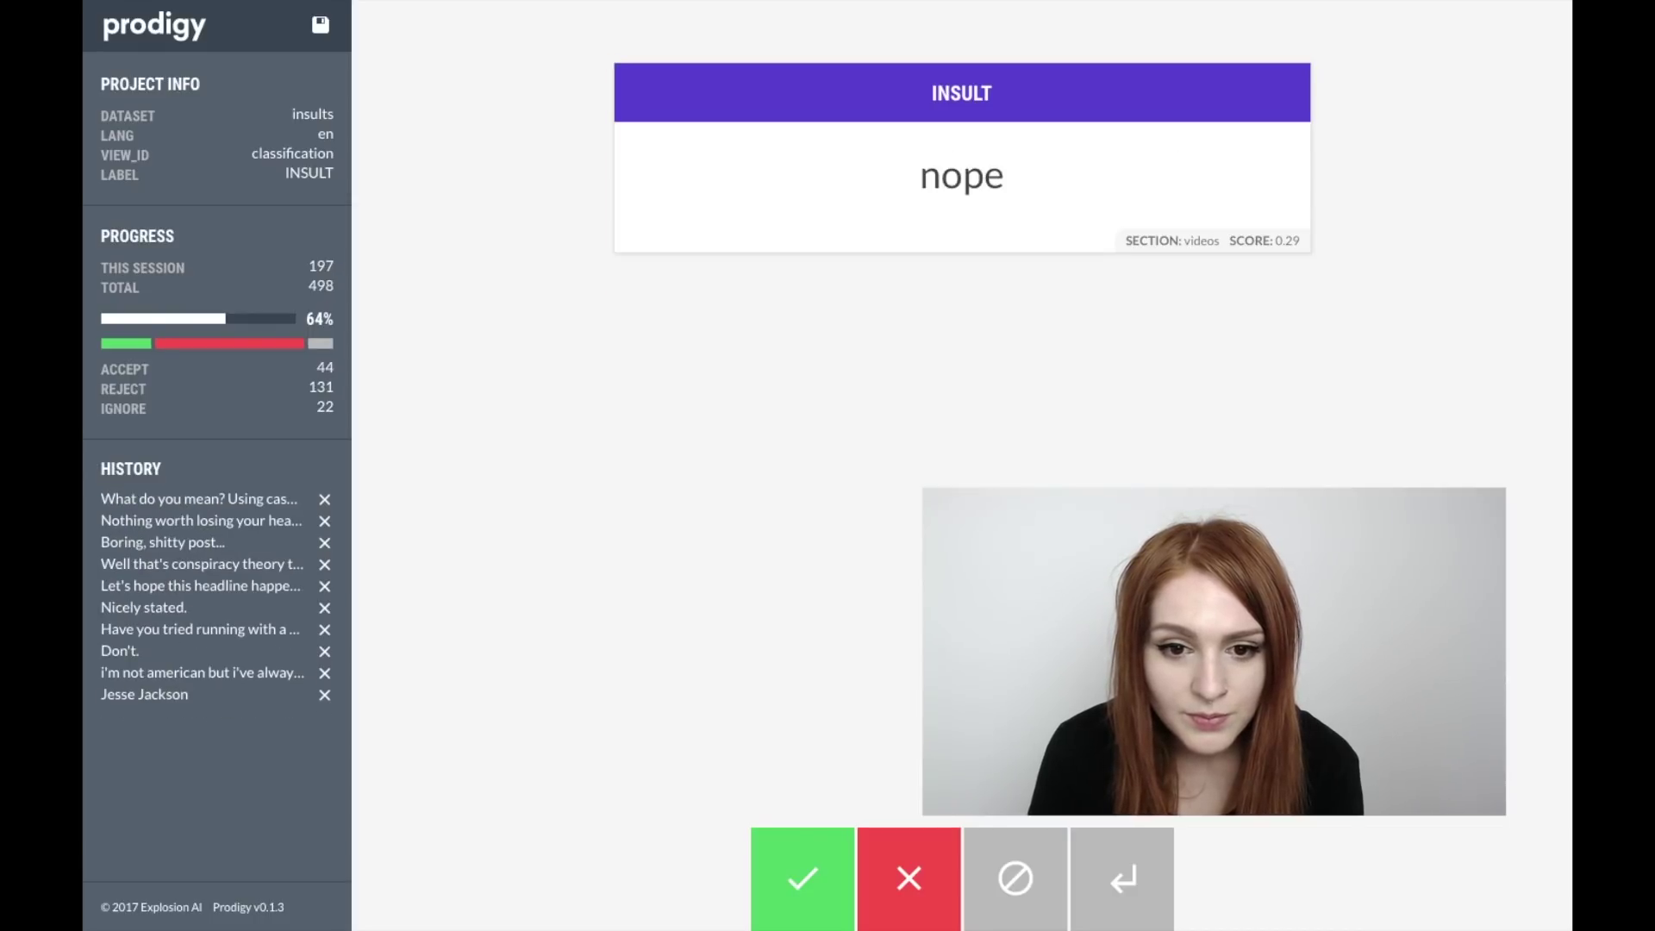
{"action": "key", "text": "x"}
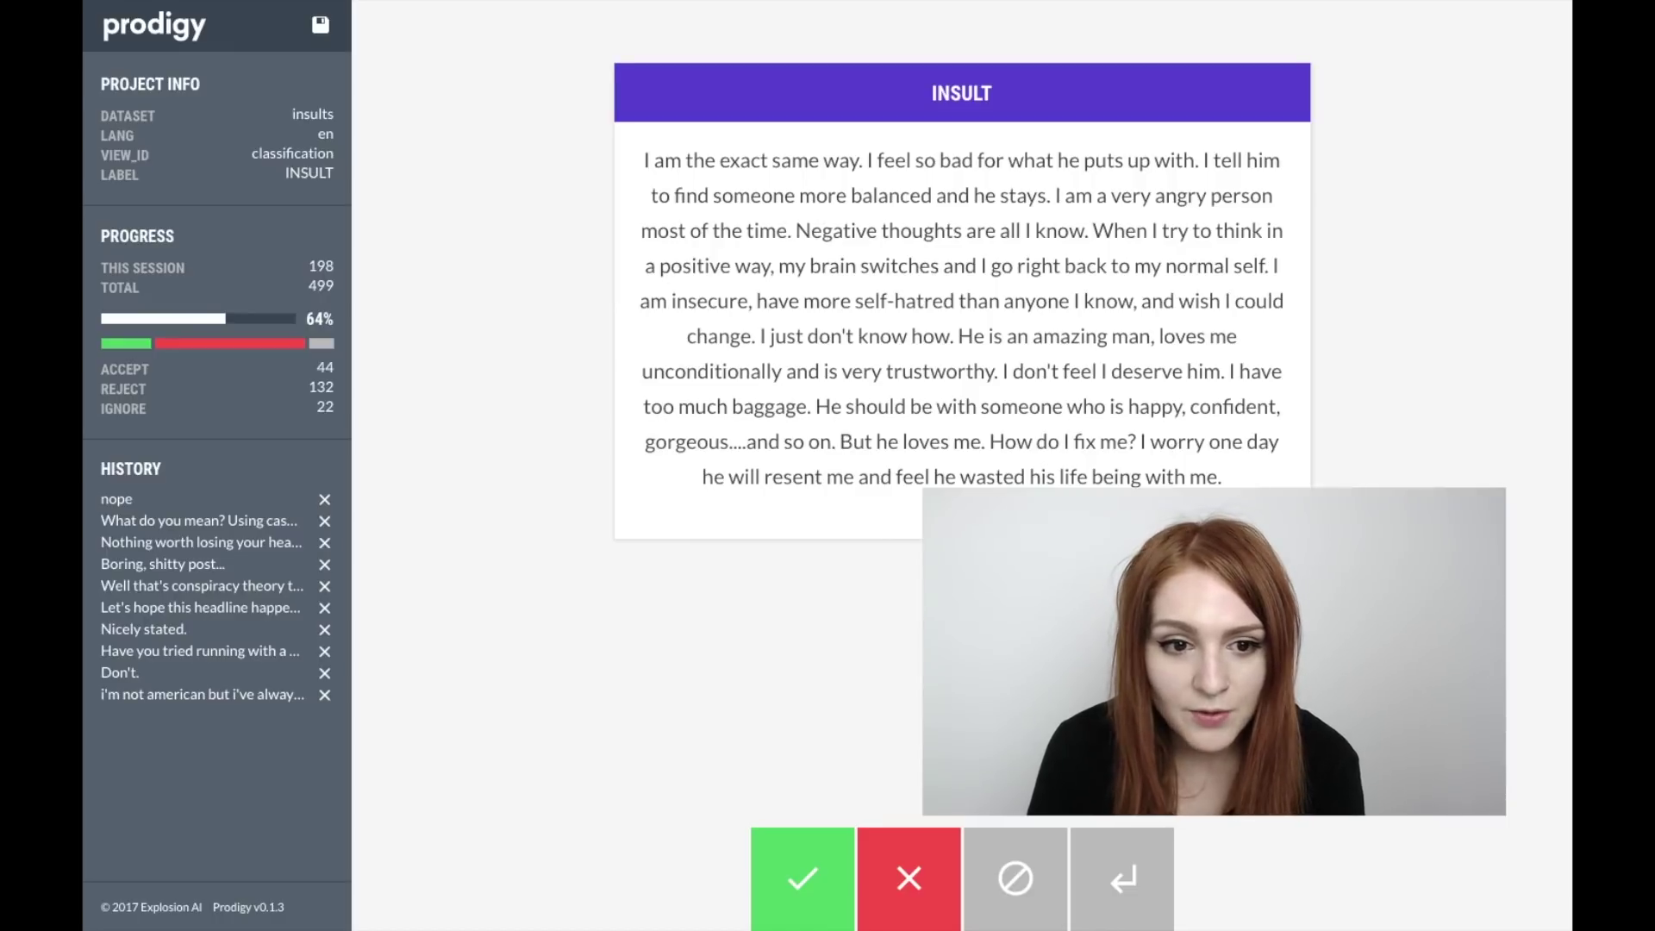
{"action": "key", "text": "x"}
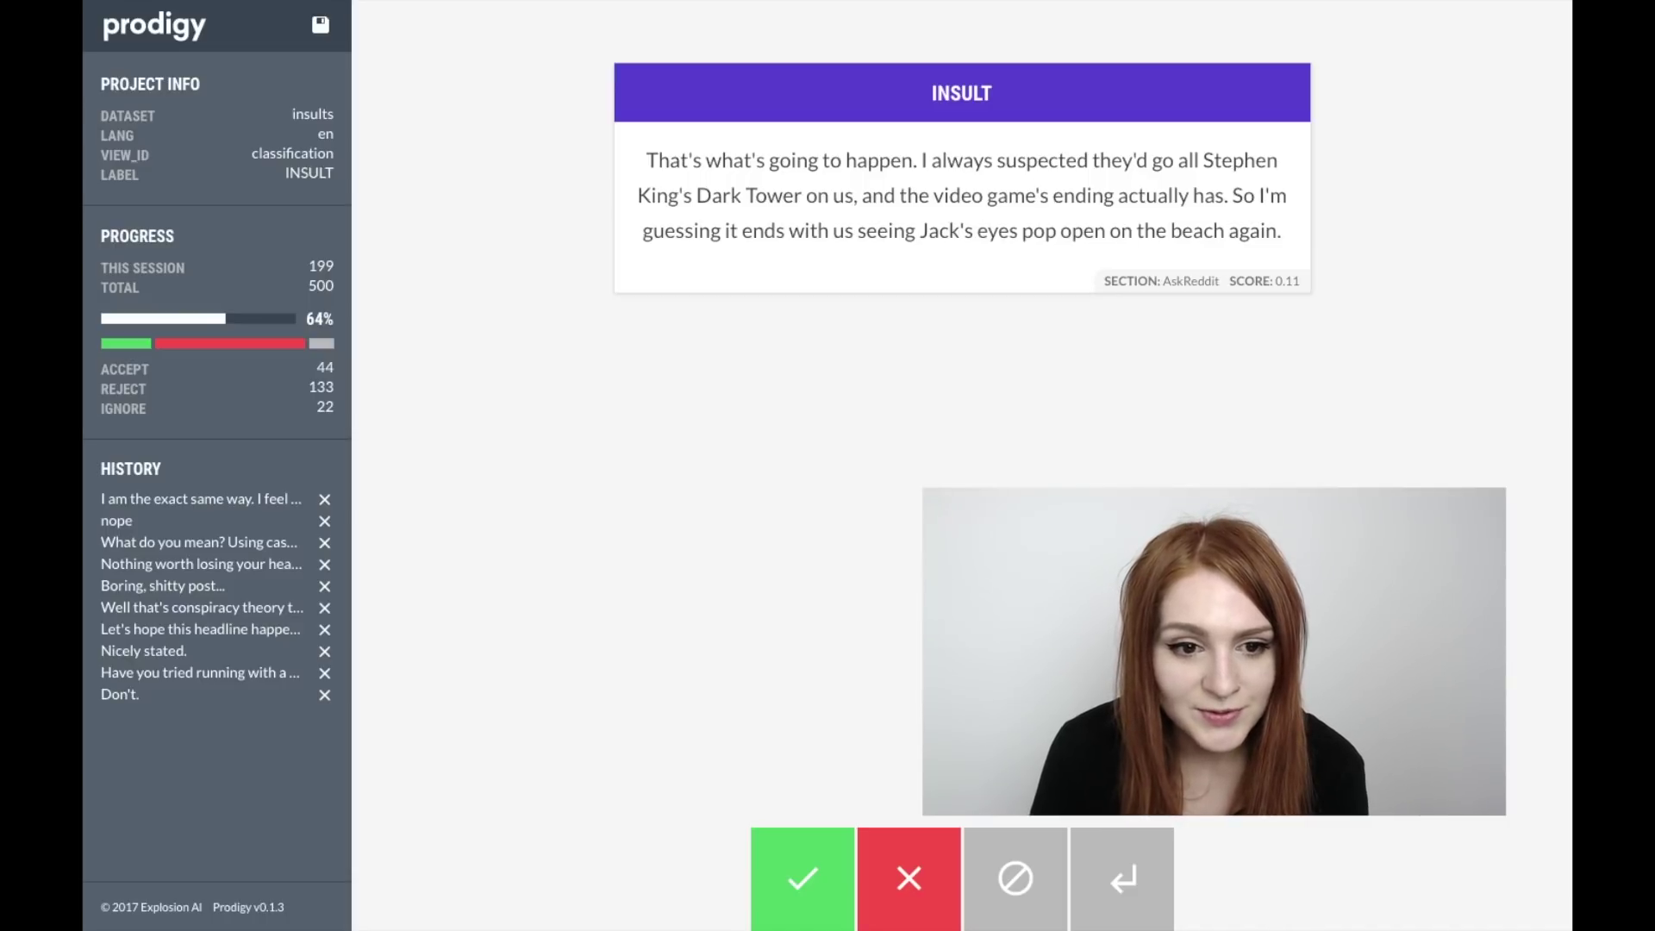
{"action": "key", "text": "ctrl+s"}
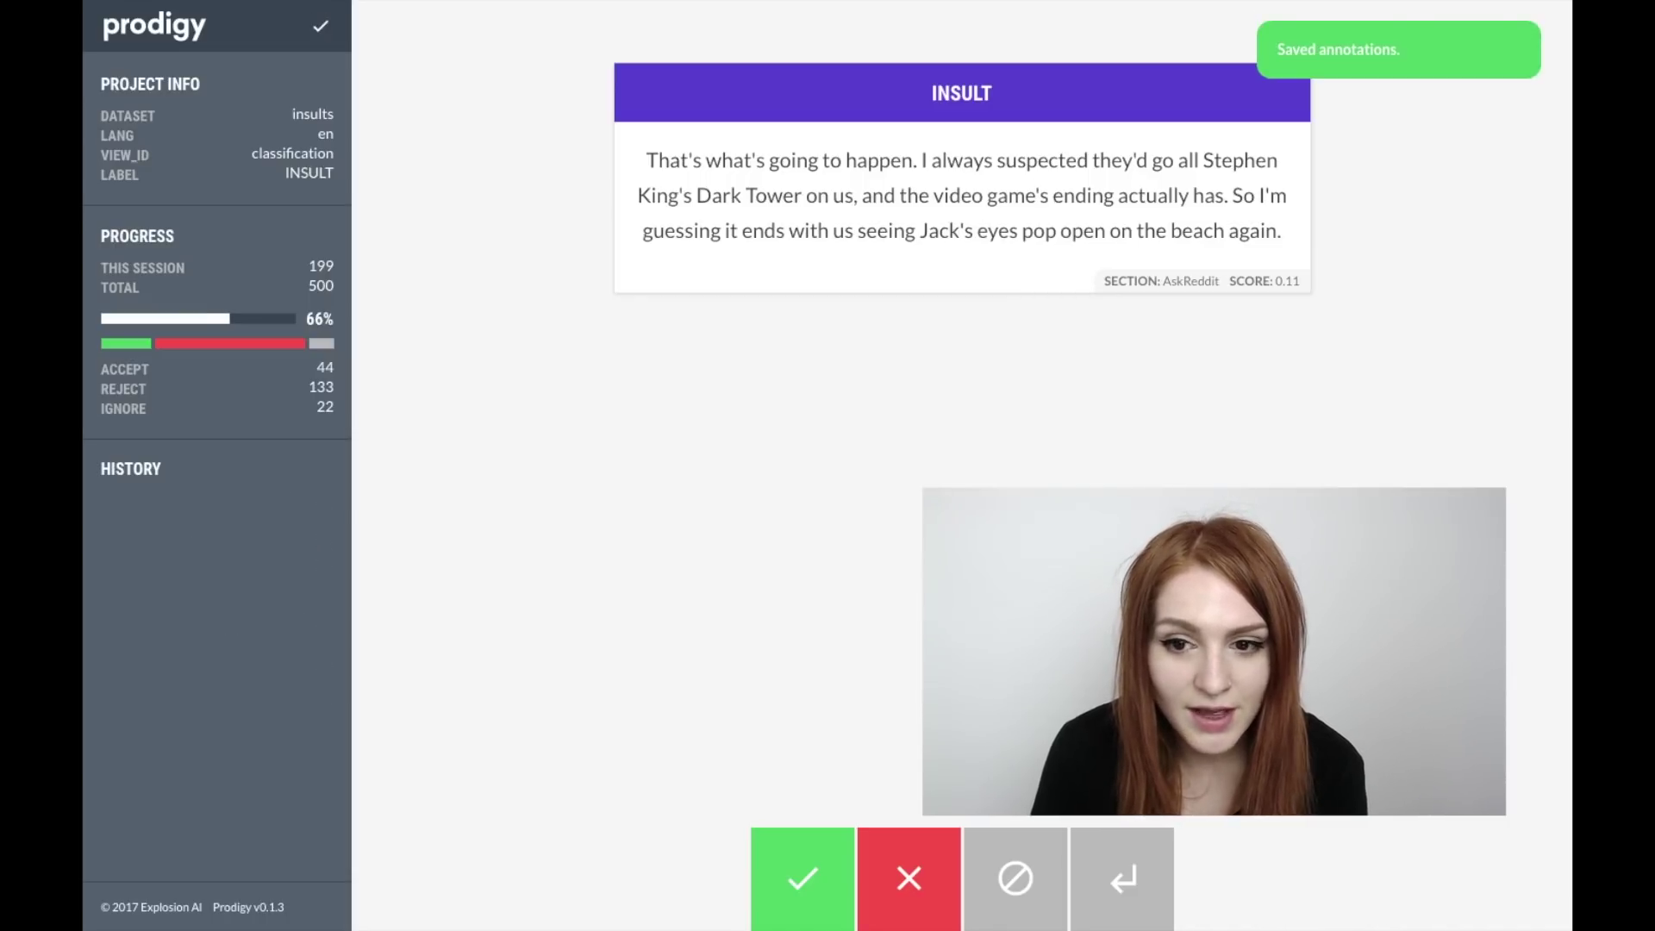
- Stop the Prodigy server, saving 199 annotations, and clear the terminal
{"action": "key", "text": "super+Tab"}
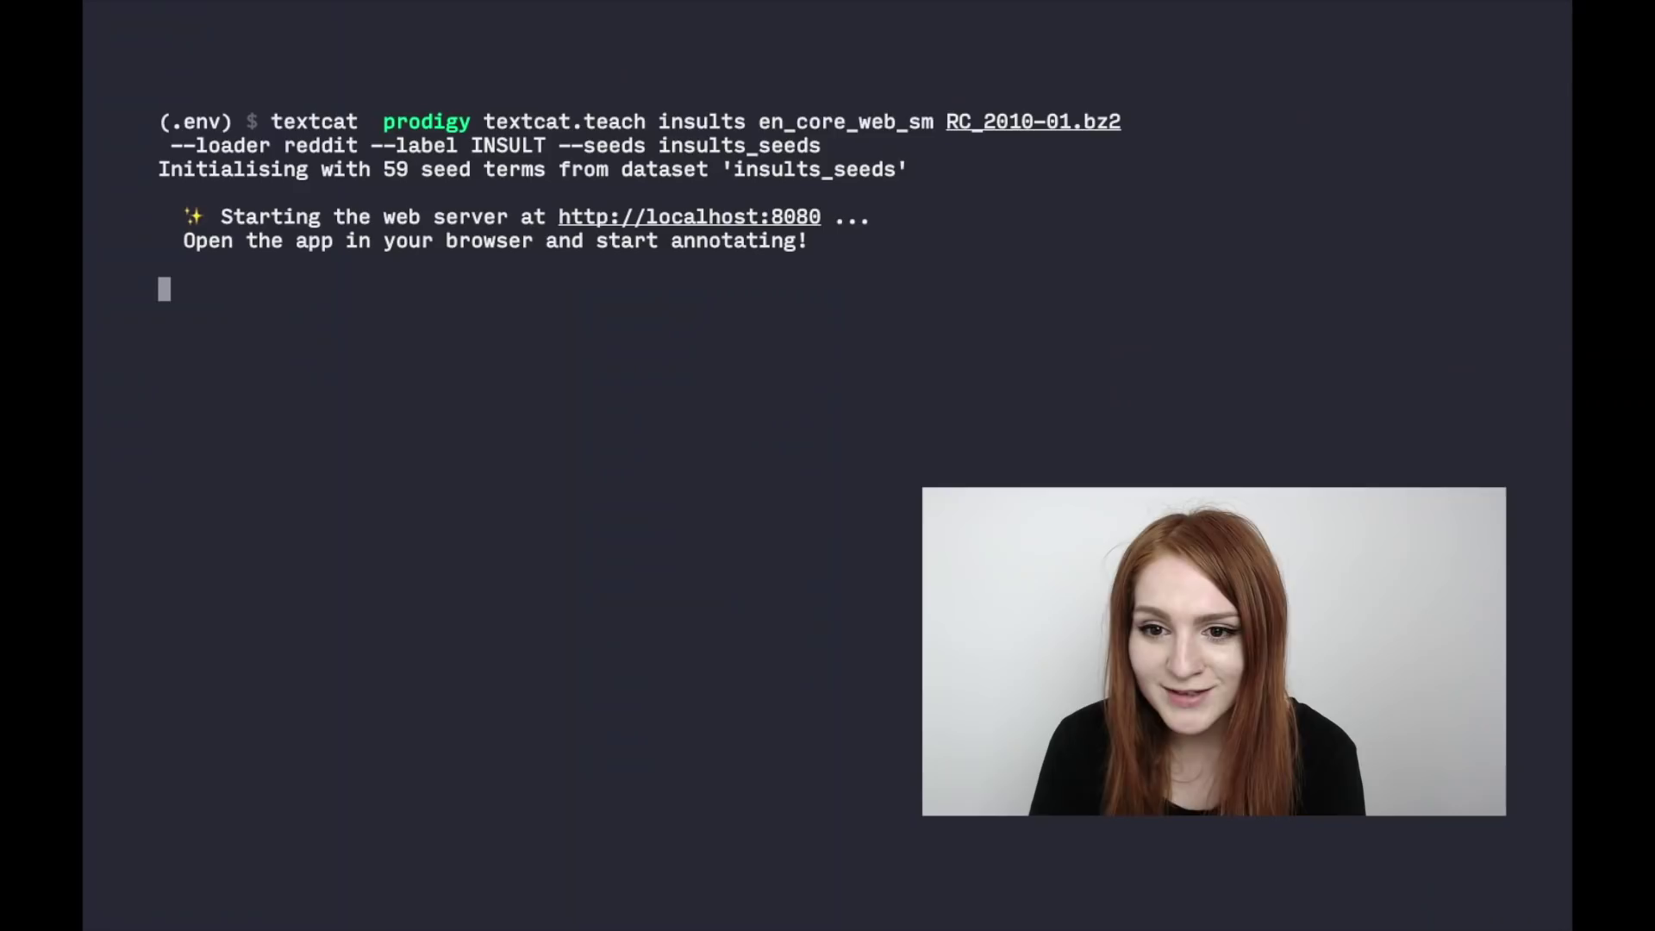
{"action": "key", "text": "ctrl+c"}
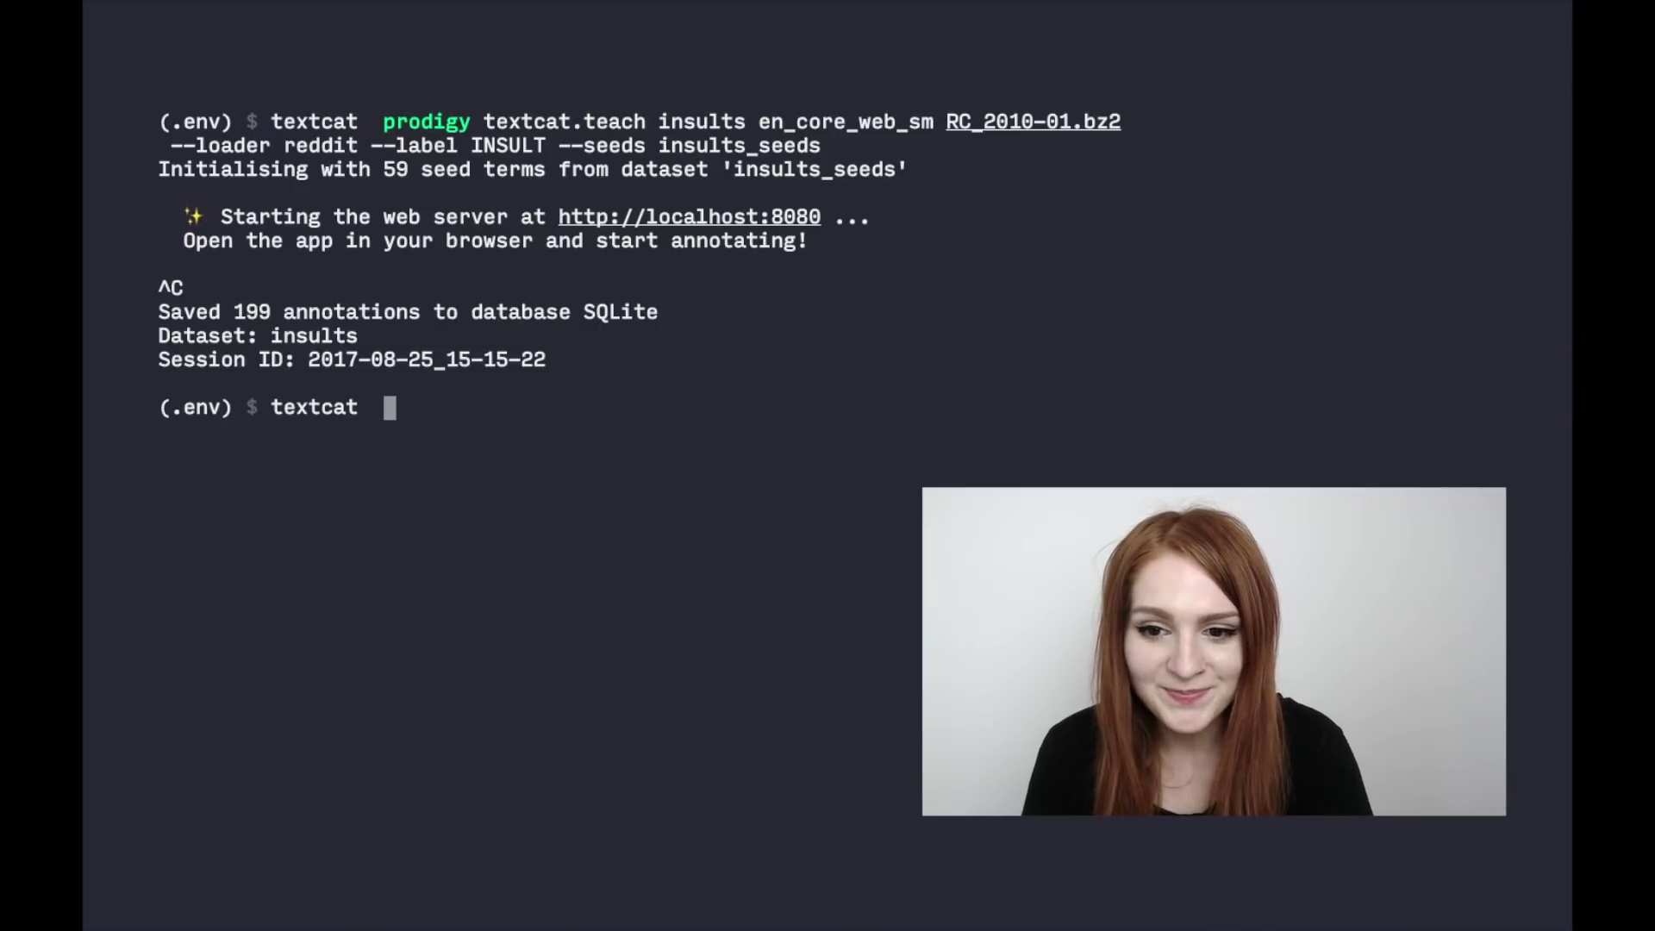
{"action": "key", "text": "ctrl+l"}
- Run textcat.batch-train on insults with en_vectors_web_lg, output insults-model, eval split 0.2
{"action": "type", "text": "prodigy te"}
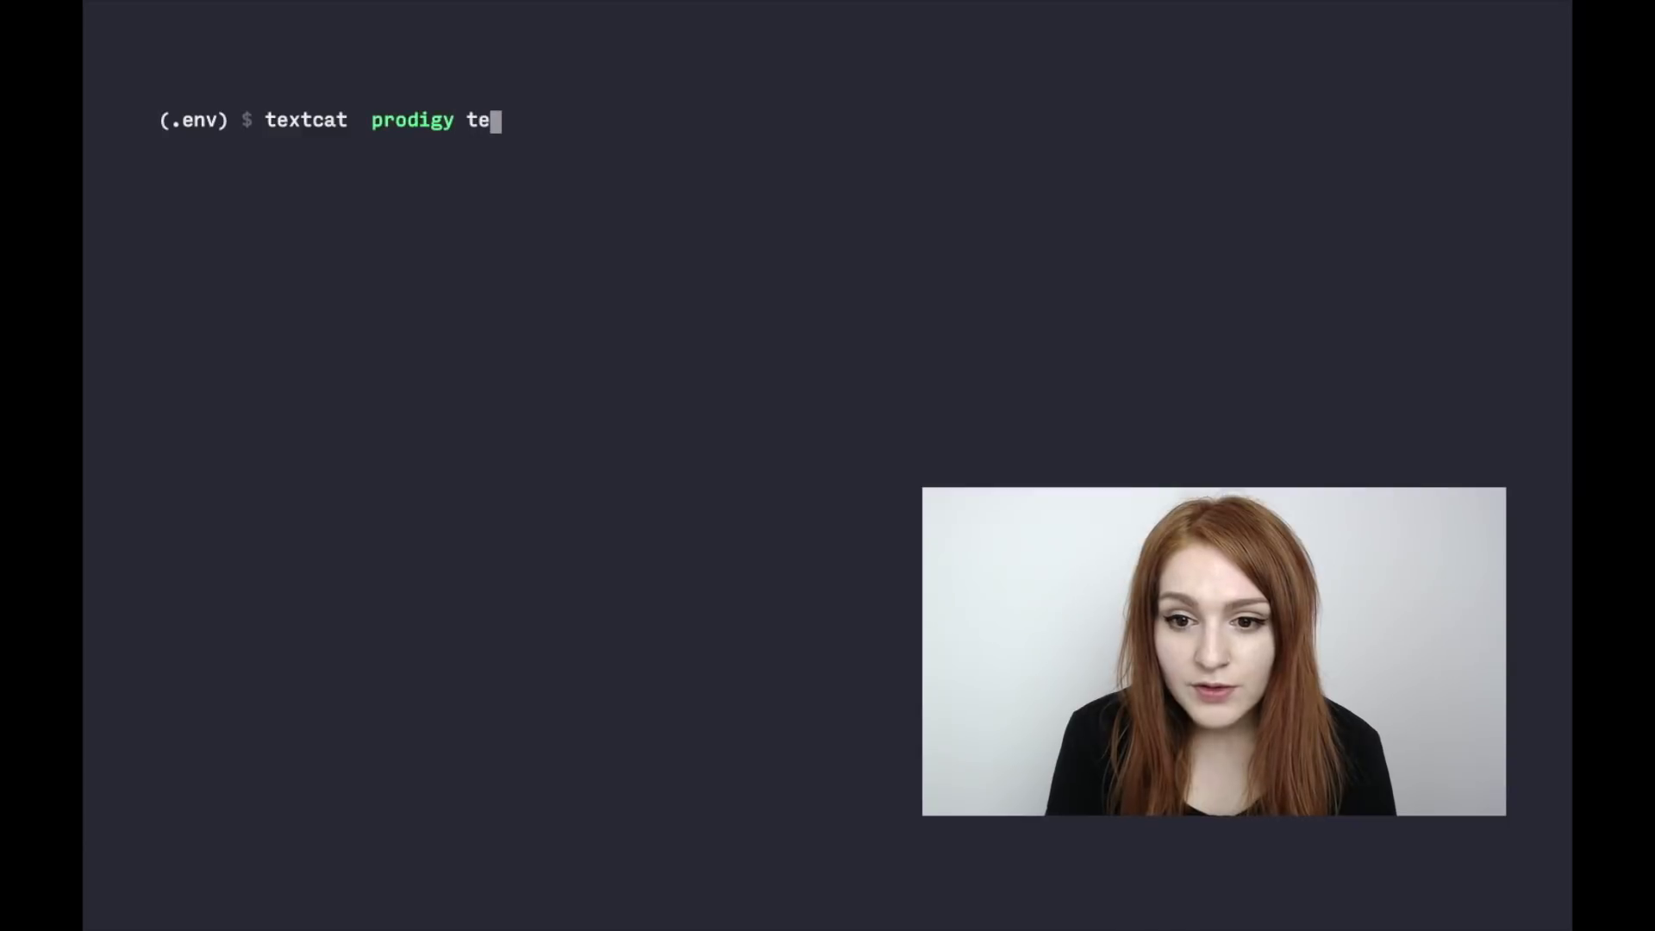
{"action": "type", "text": "xtcat.batch"}
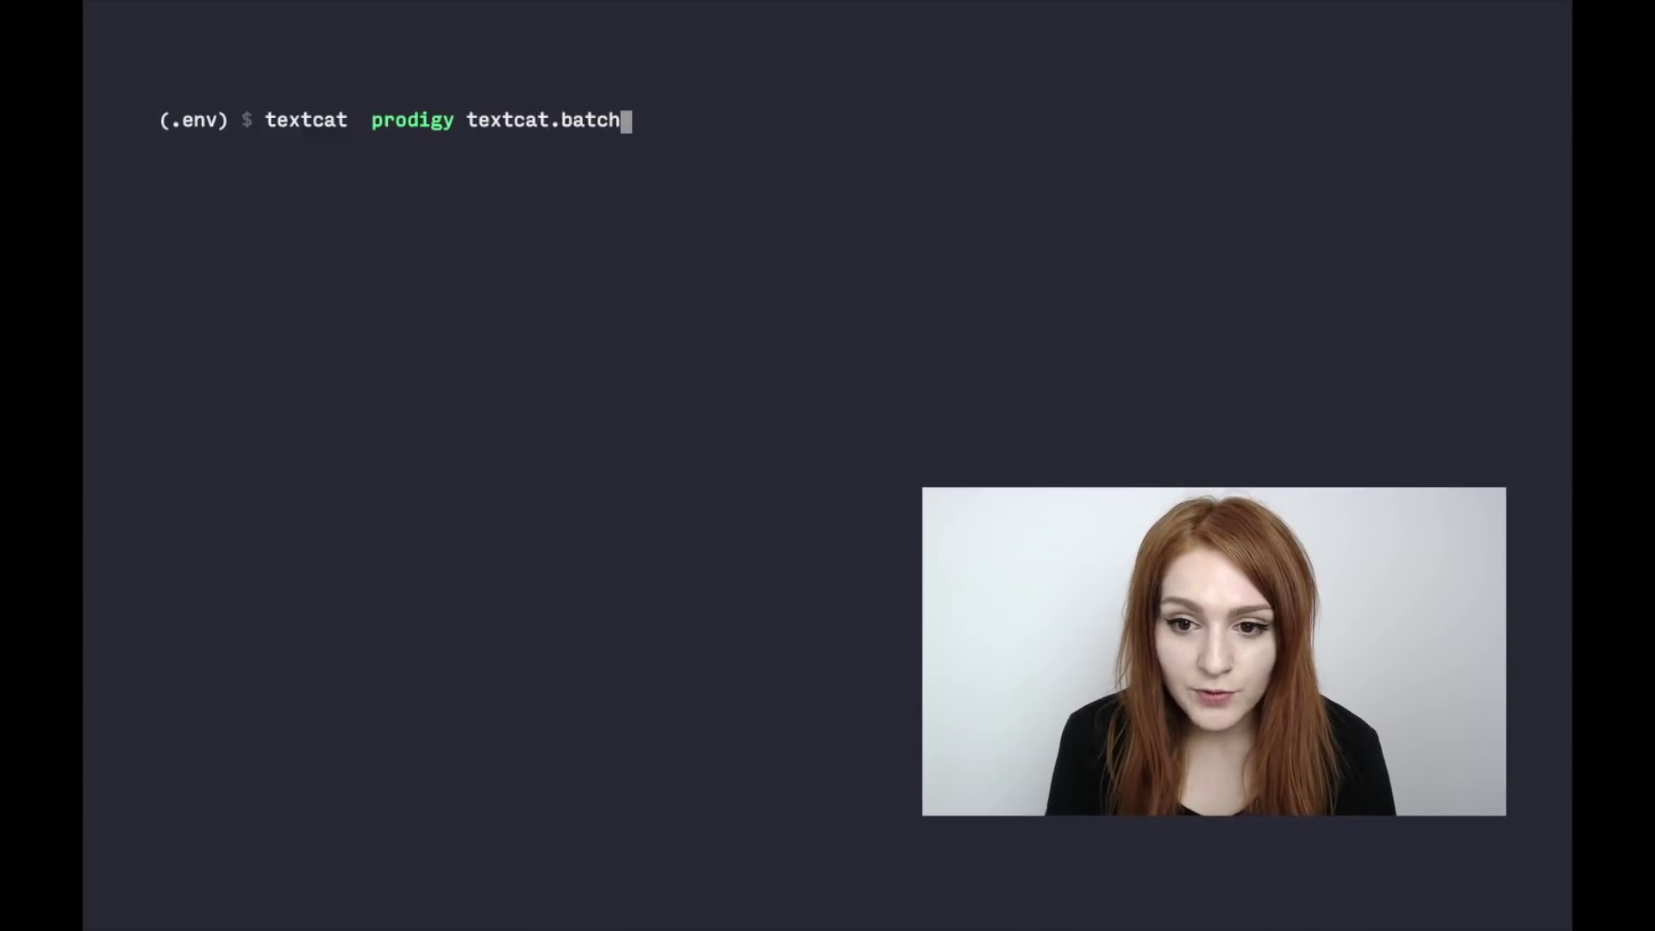
{"action": "type", "text": "-train"}
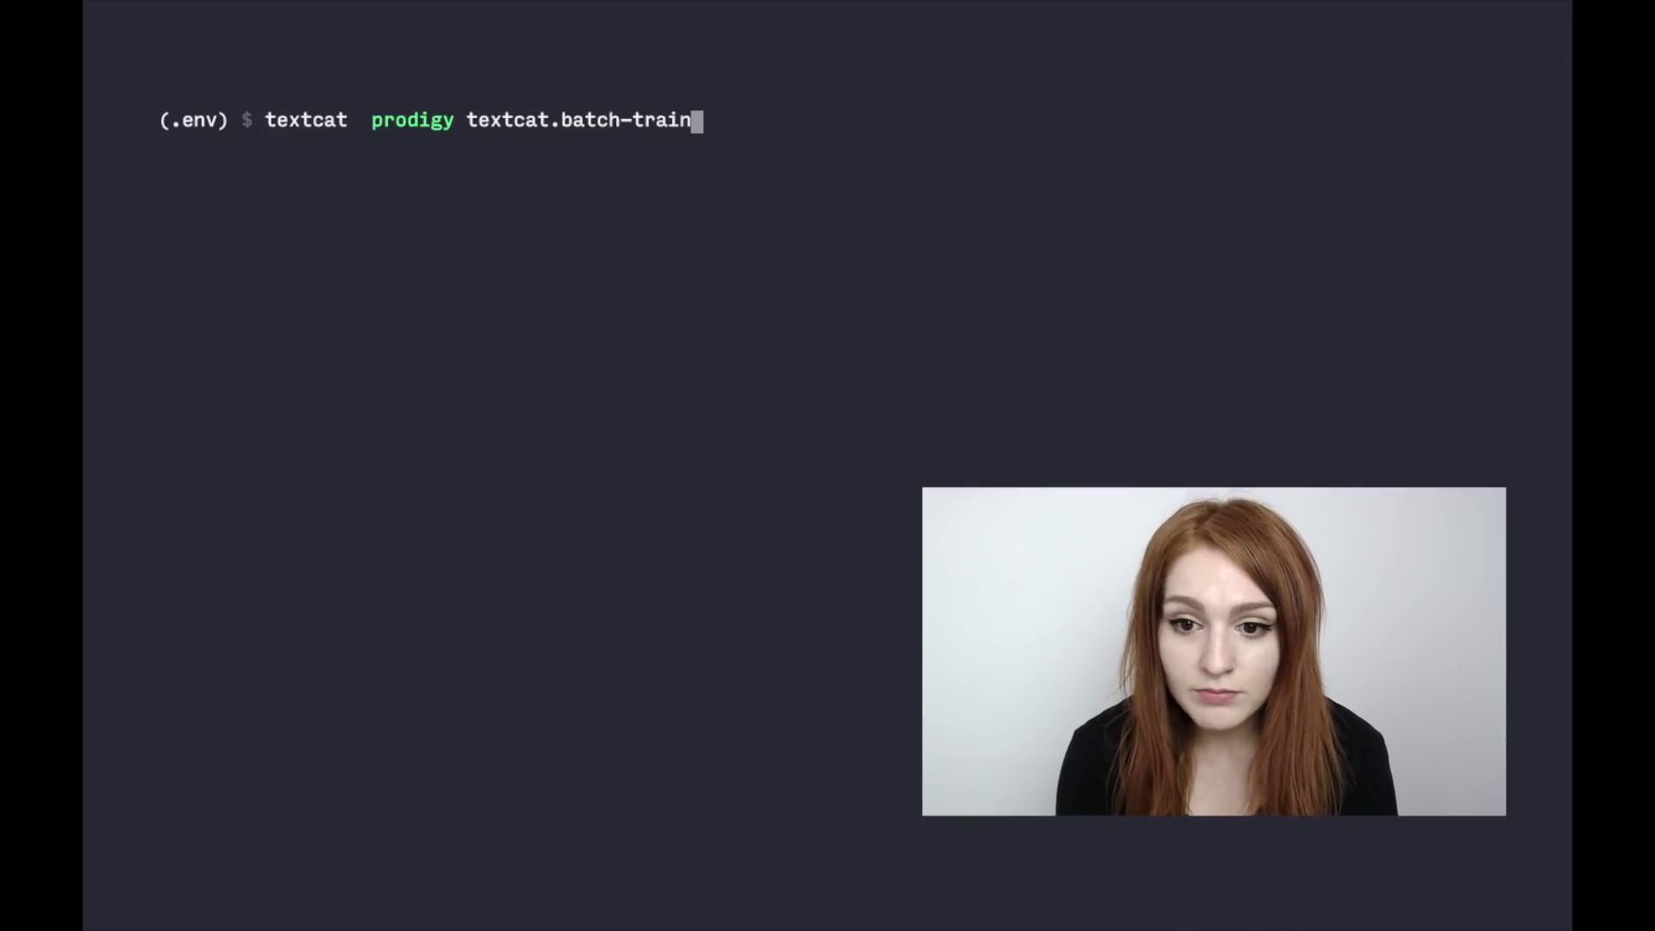
{"action": "type", "text": "insults"}
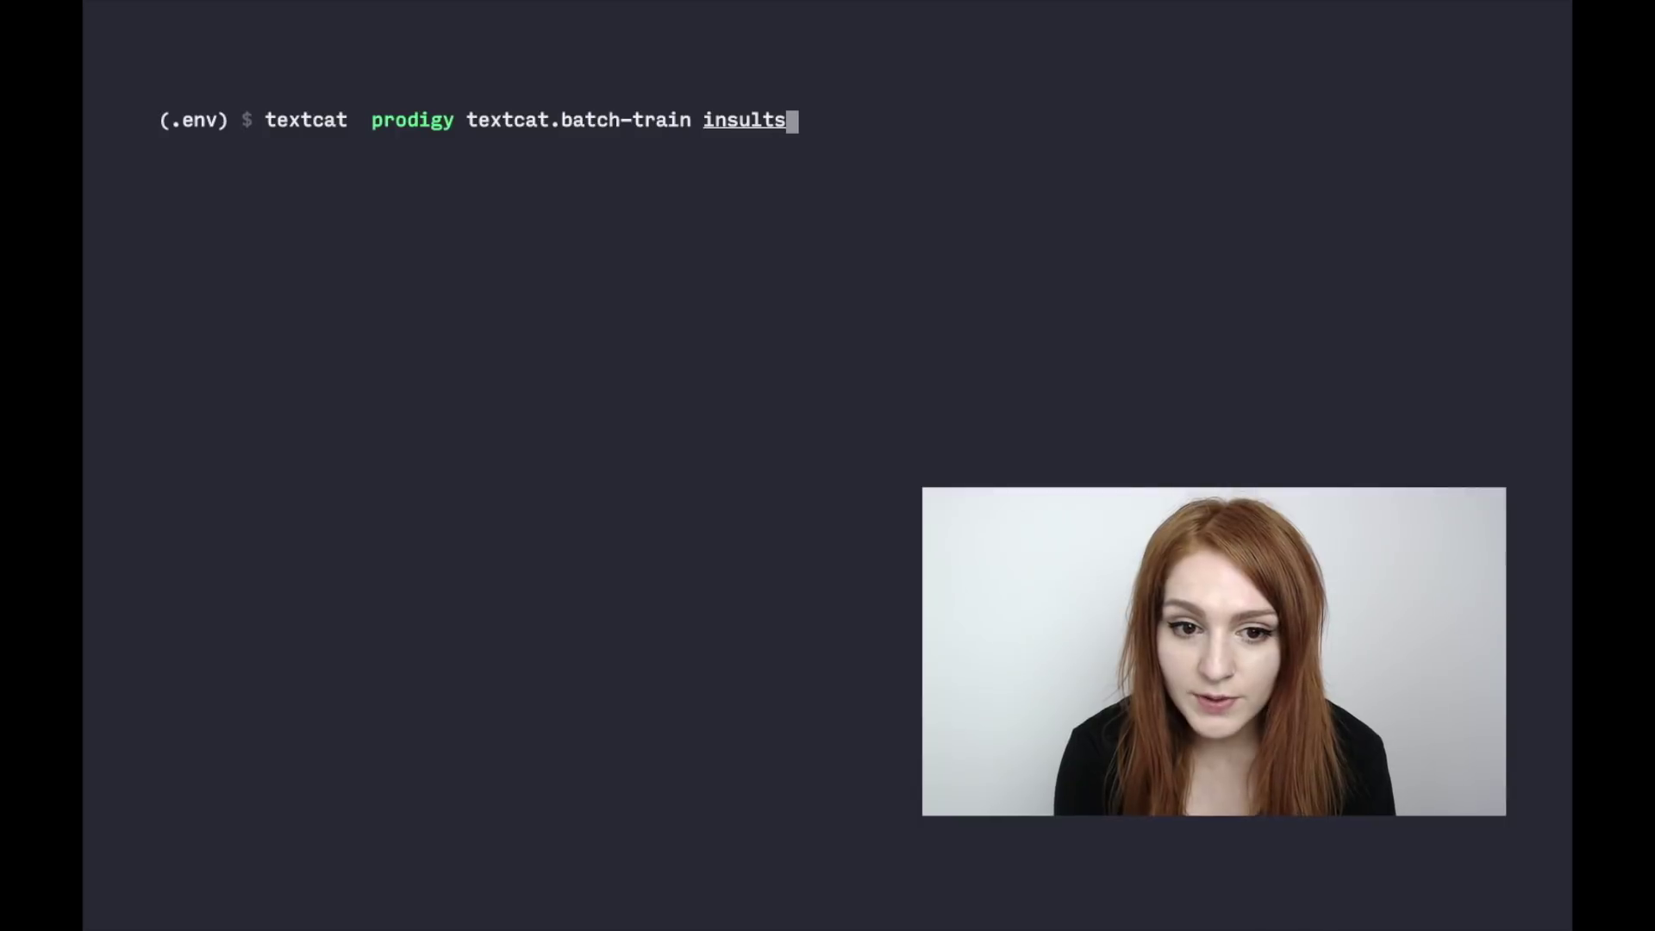
{"action": "type", "text": " en_vectors"}
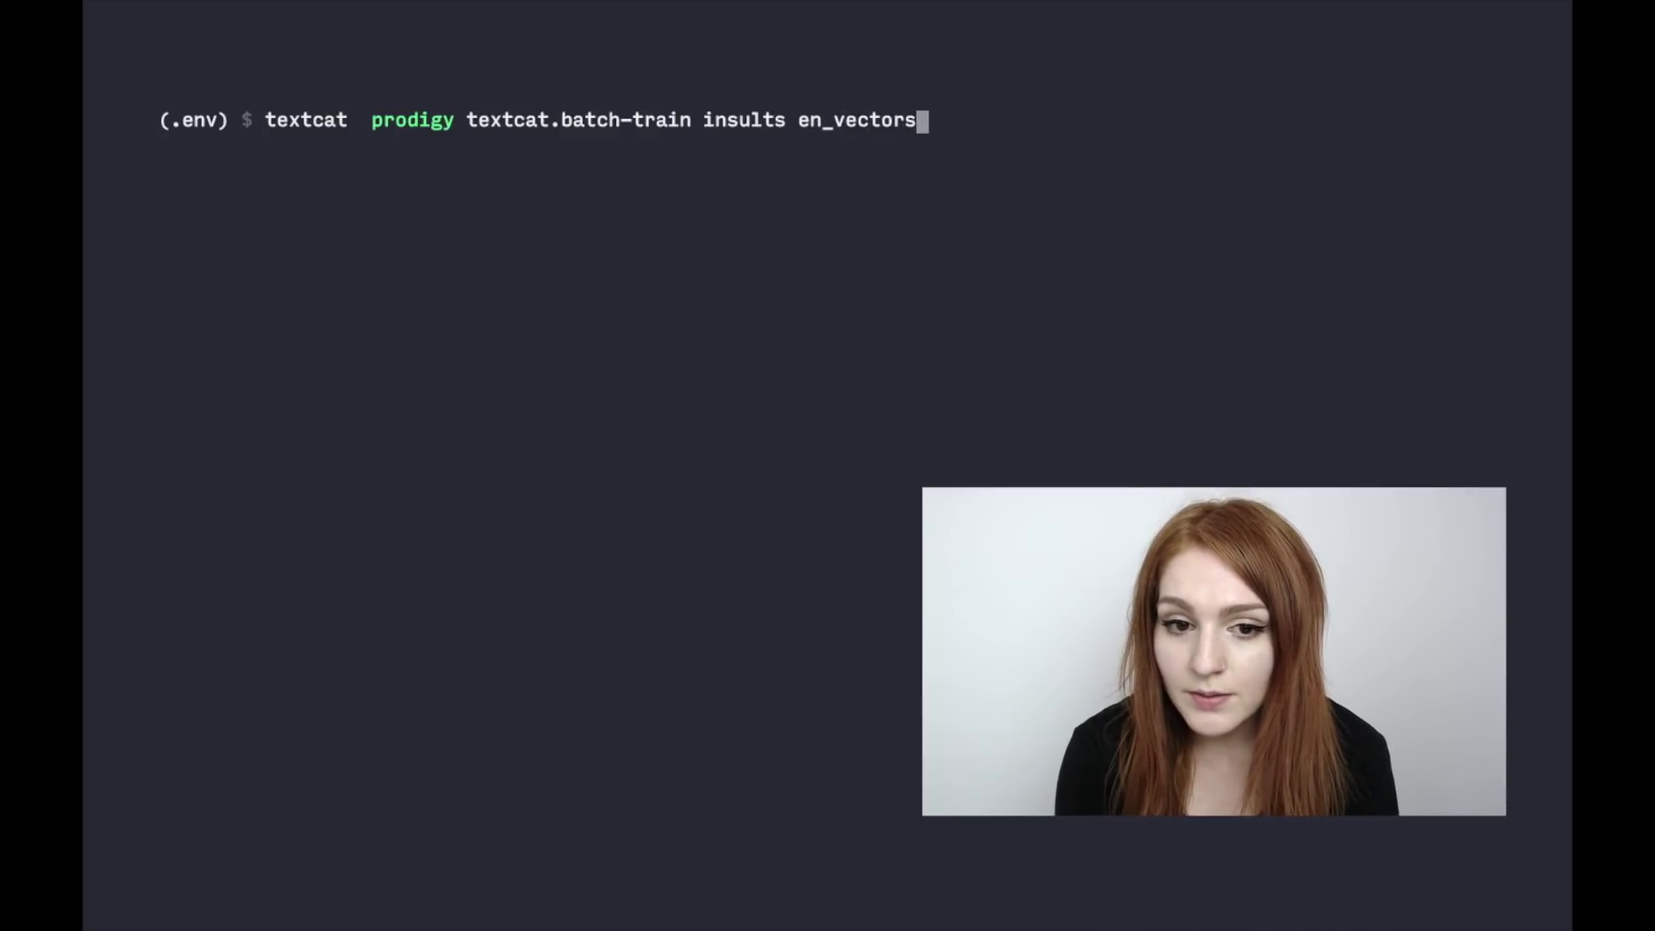
{"action": "type", "text": "_web_lg"}
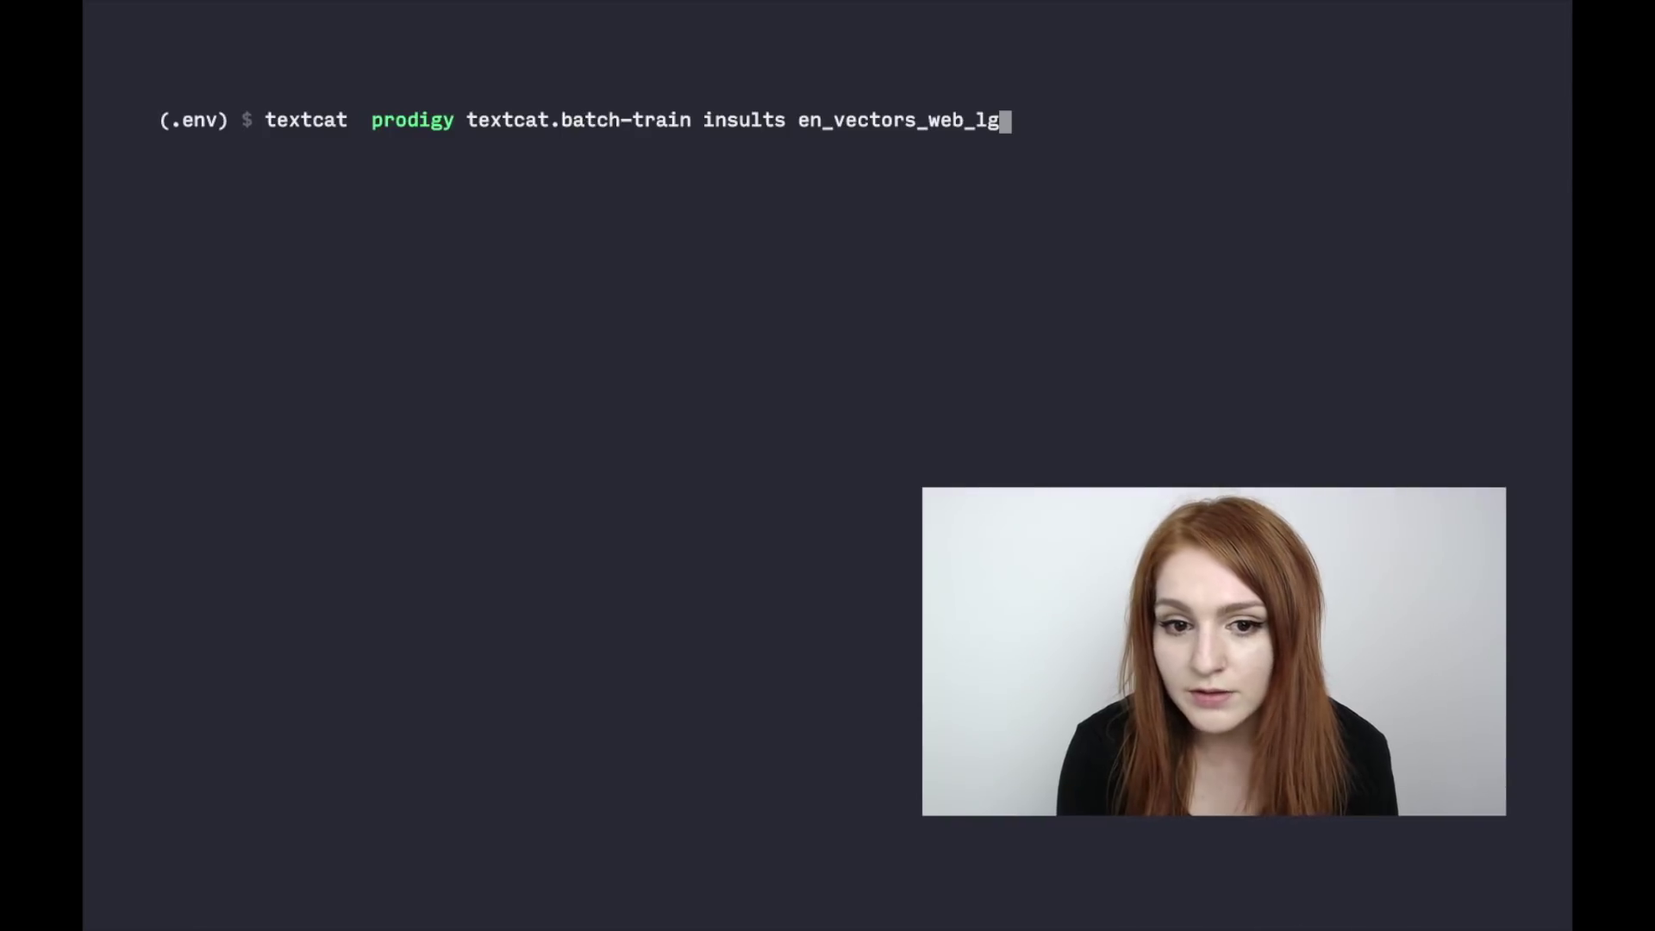
{"action": "type", "text": " --out"}
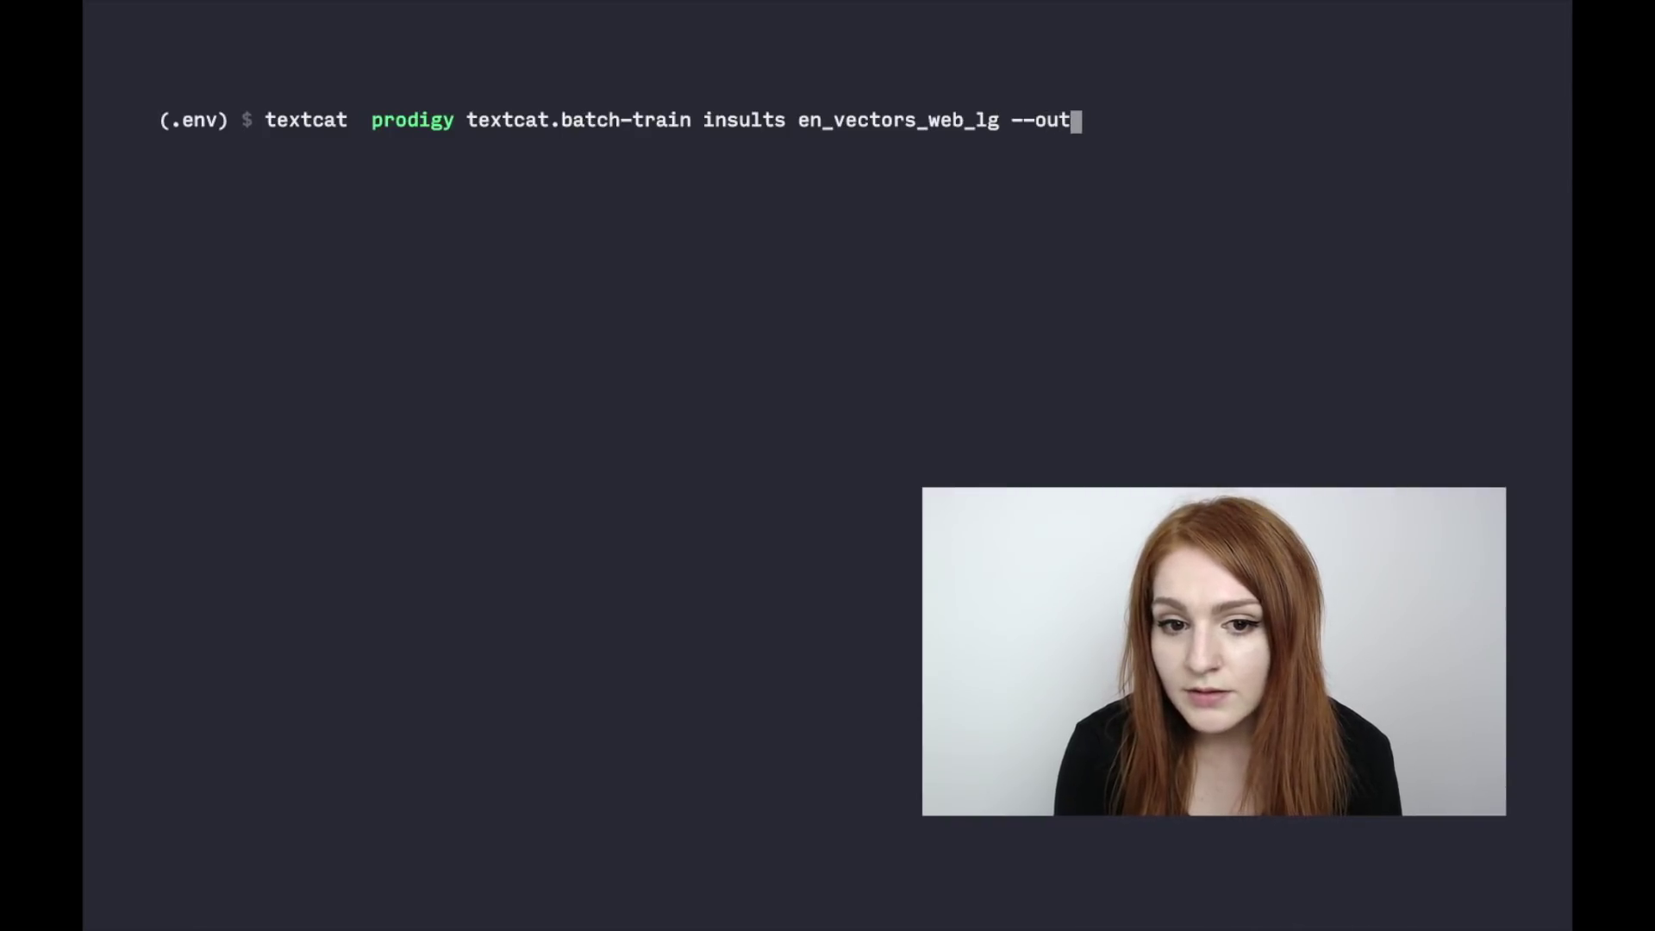
{"action": "type", "text": "put insu"}
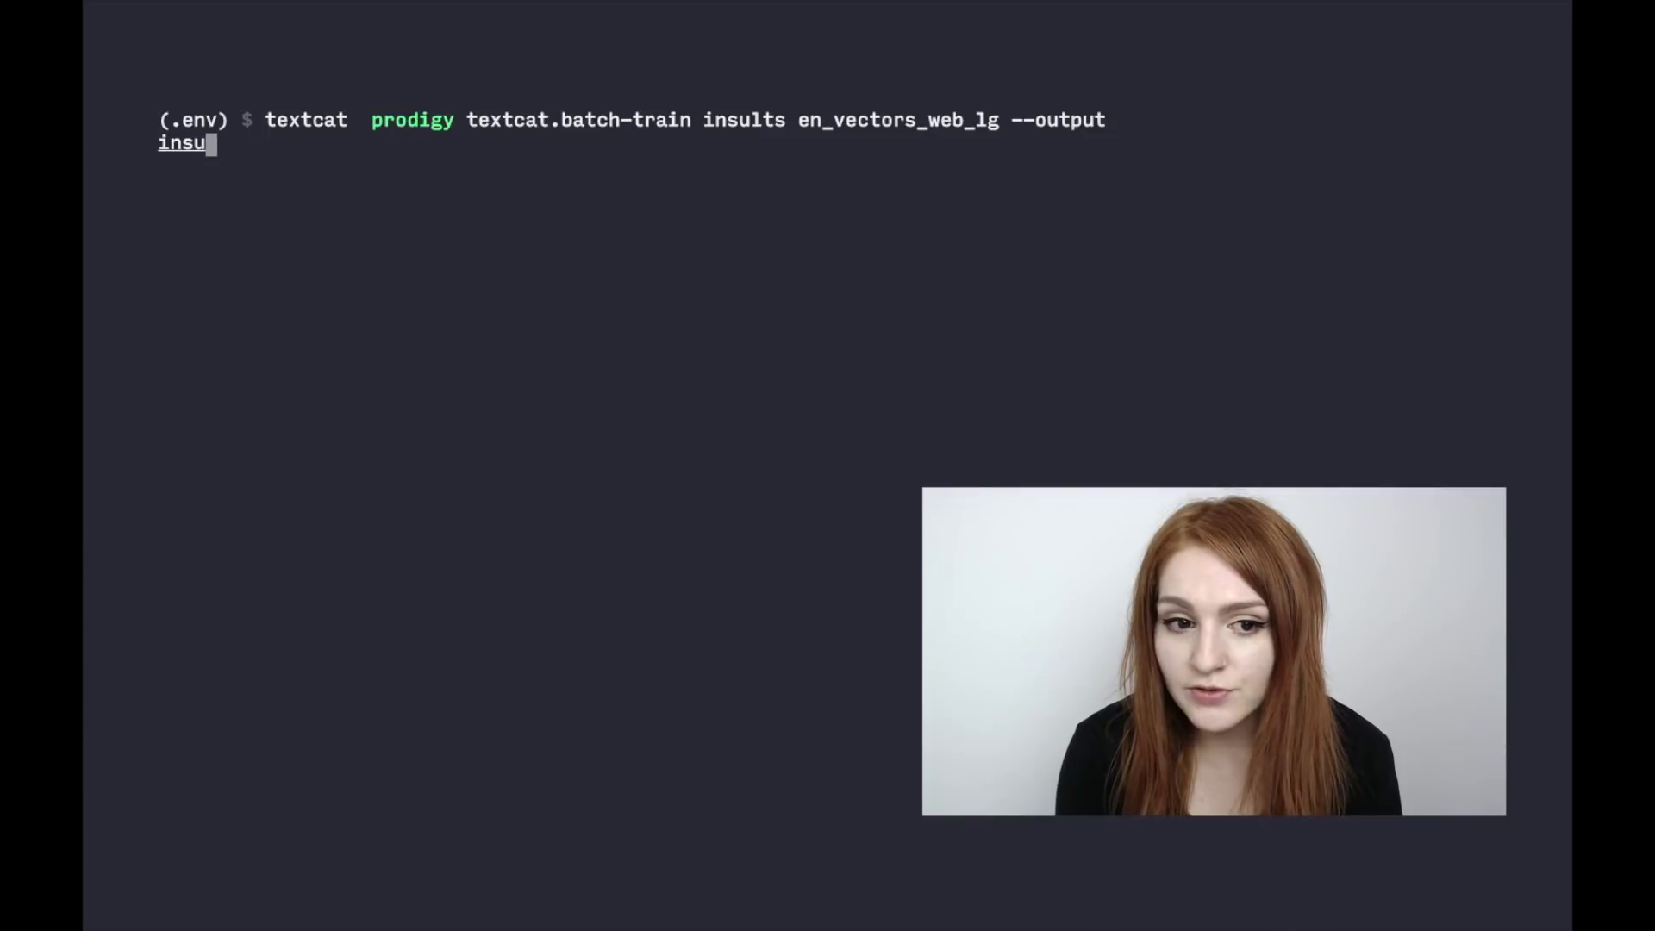
{"action": "type", "text": "lts-model"}
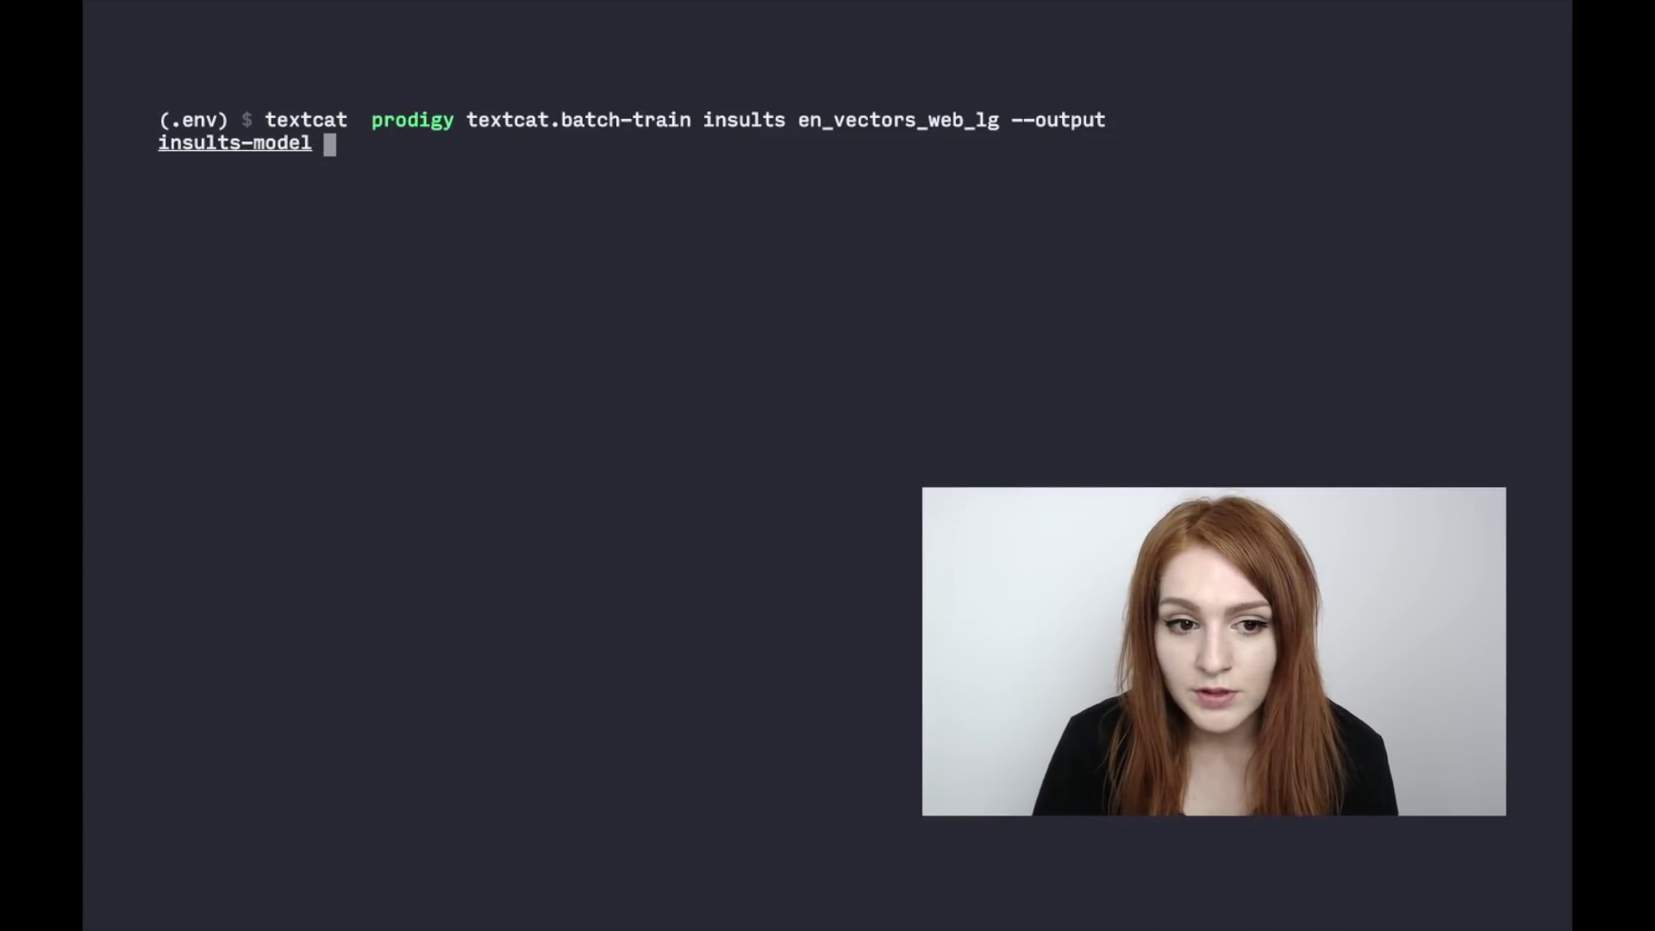
{"action": "type", "text": " --"}
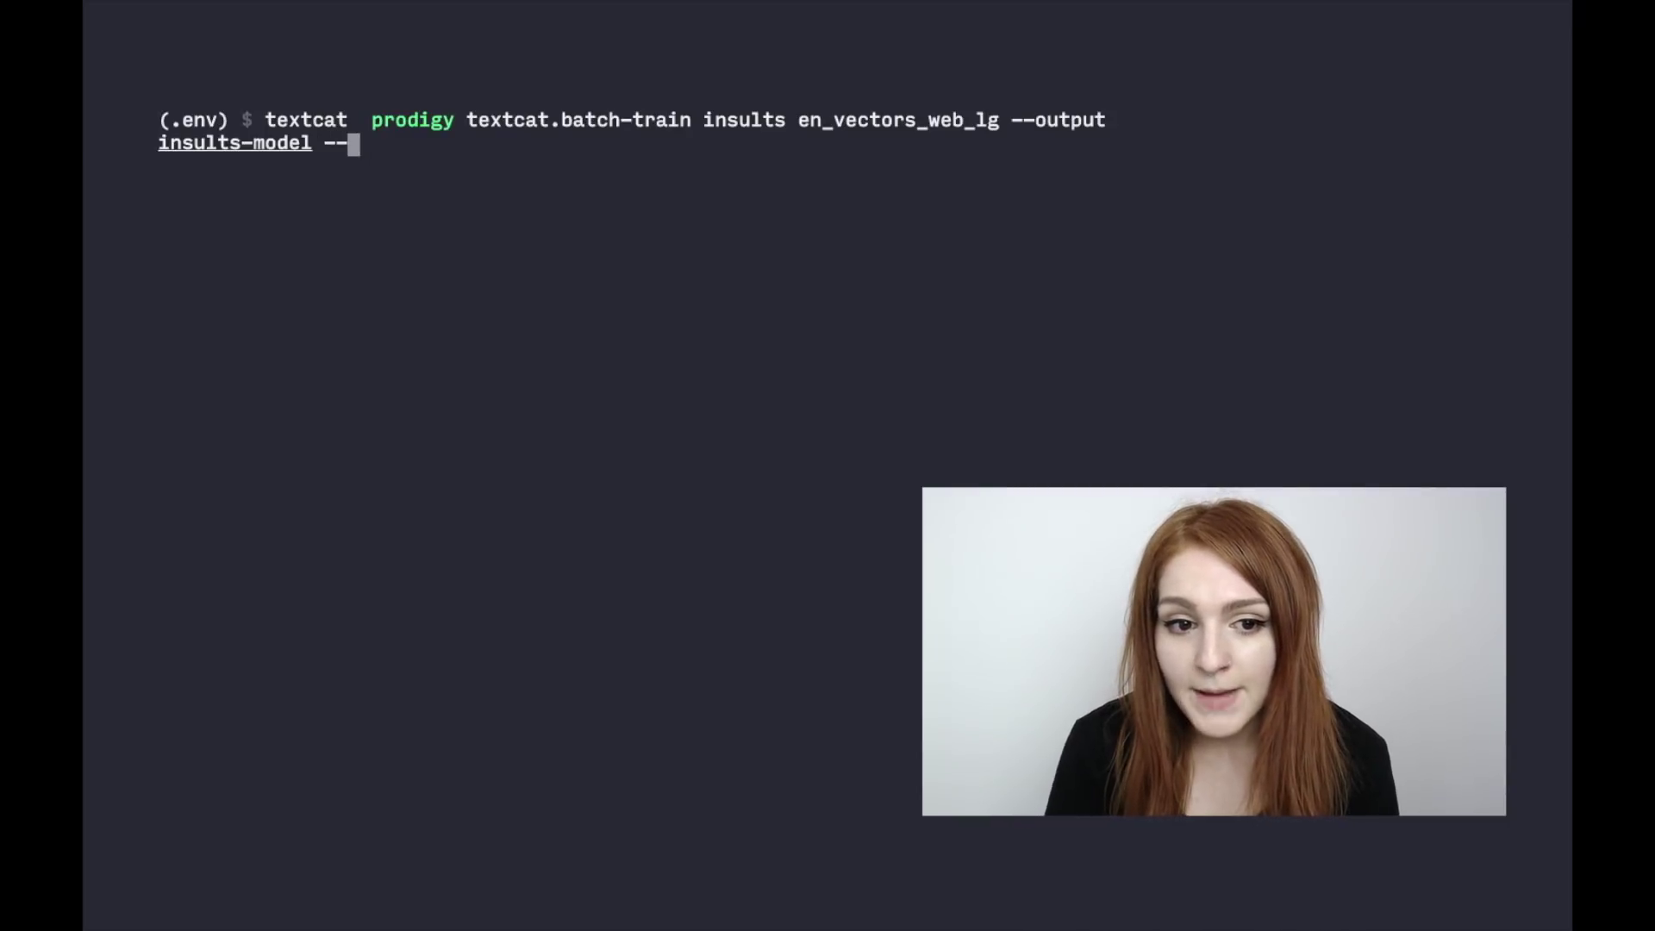
{"action": "type", "text": "eval-split 0.2"}
{"action": "key", "text": "Return"}
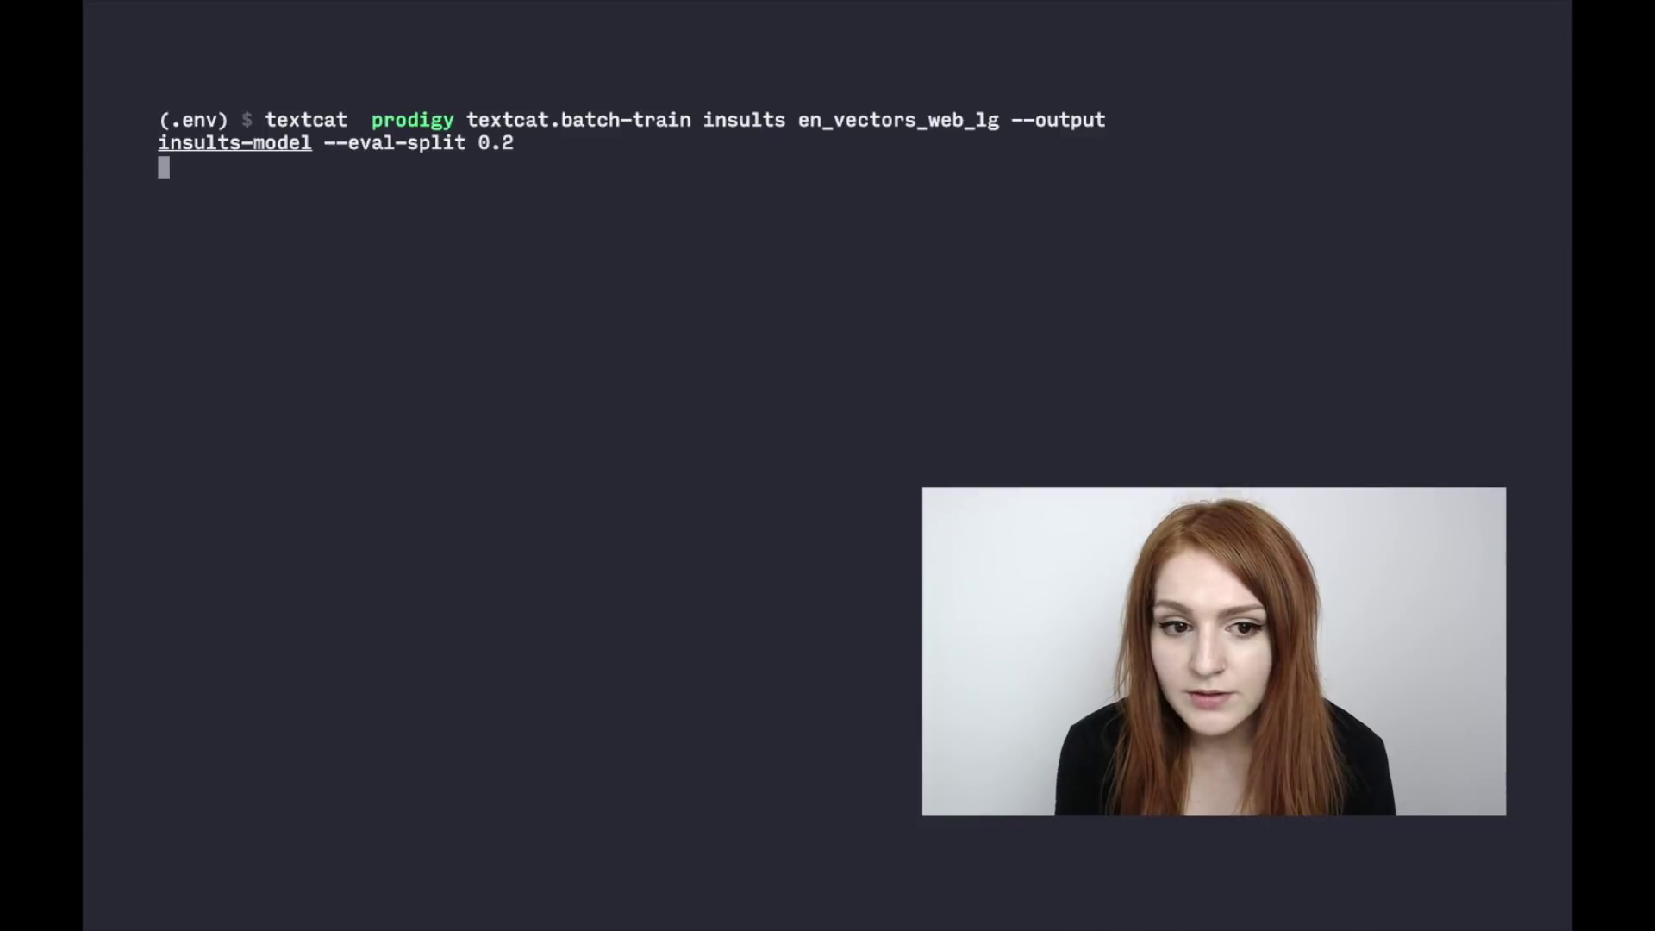